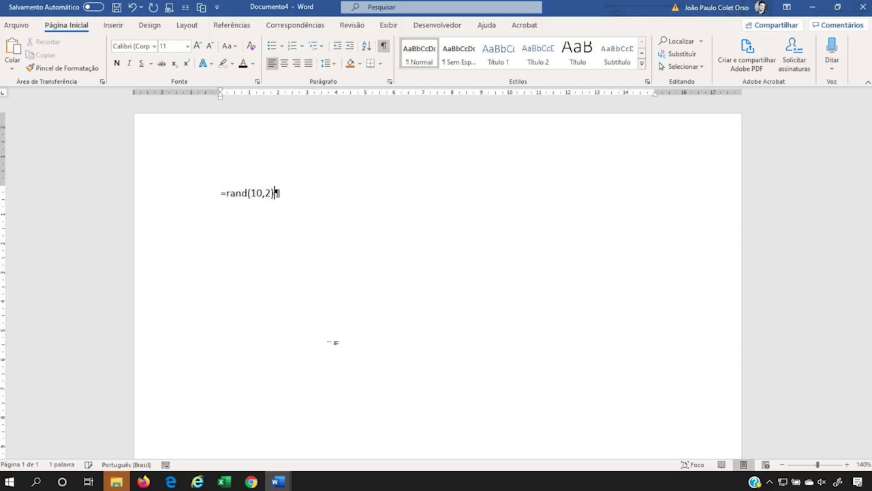
# Step: Generate sample paragraphs from the =rand(10,2) formula and apply the Linhas (Distinto) style set to the document
pyautogui.press('Return')
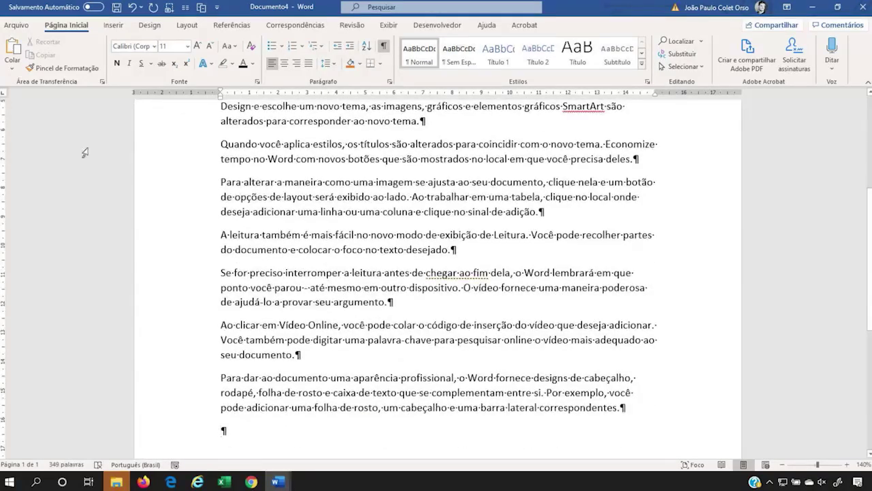
pyautogui.click(151, 26)
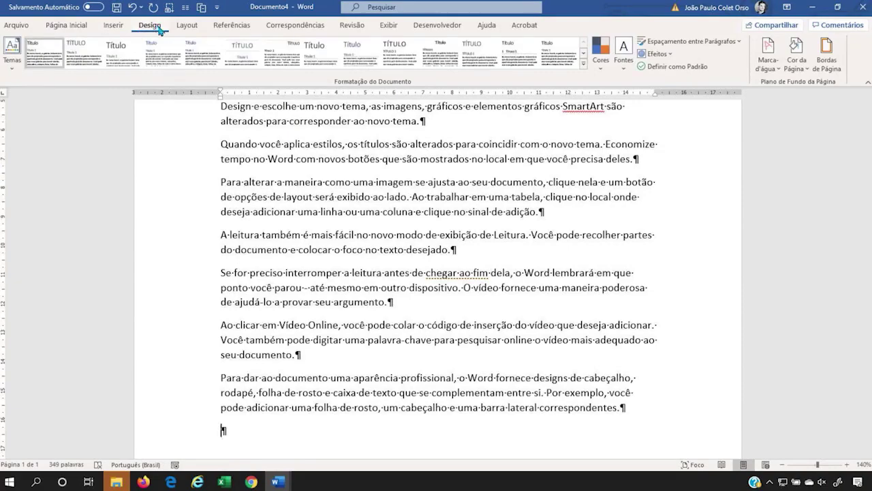
pyautogui.scroll(5, 158, 178)
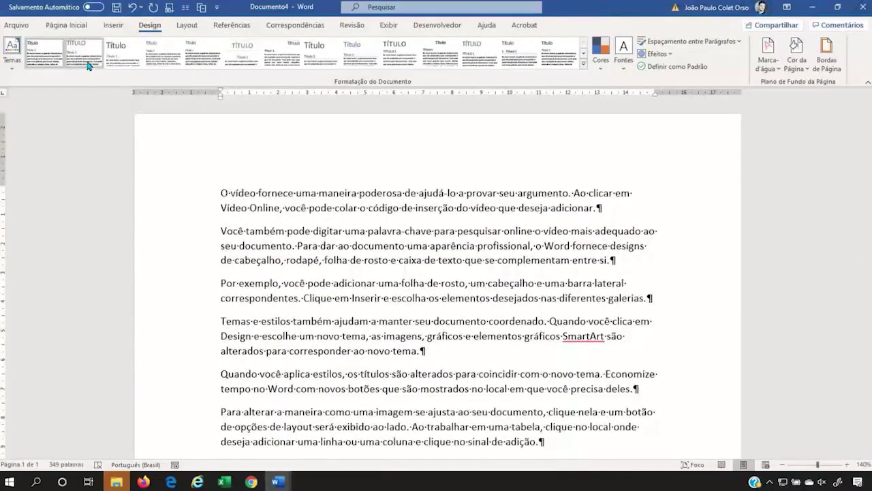
pyautogui.click(164, 53)
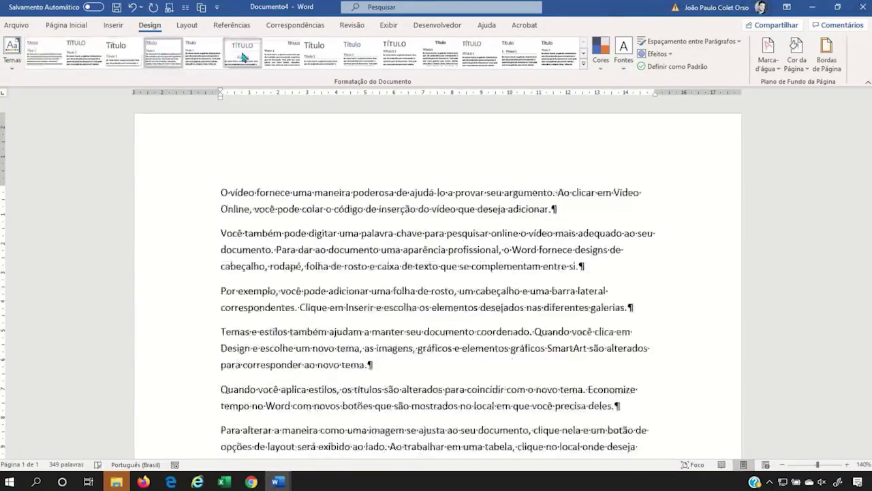
pyautogui.click(243, 57)
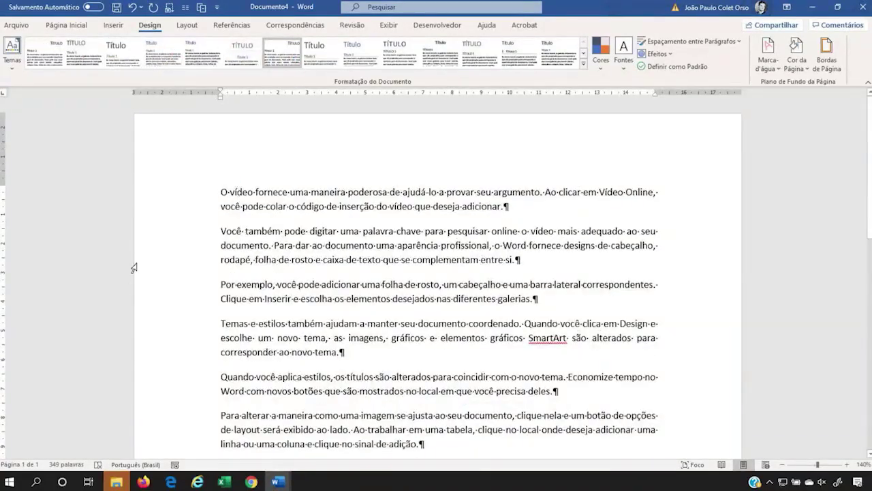
# Step: Insert the line "Título" above the first paragraph and format it with the Título 1 style
pyautogui.write('Título')
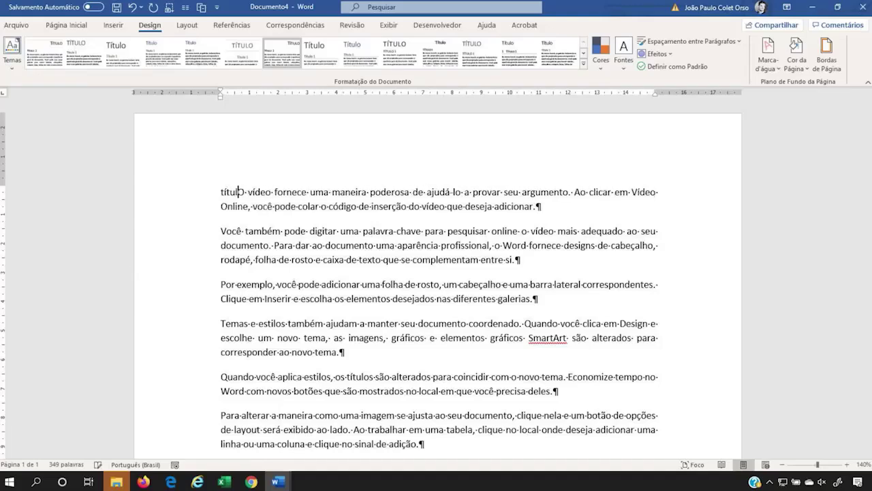
pyautogui.press('Return')
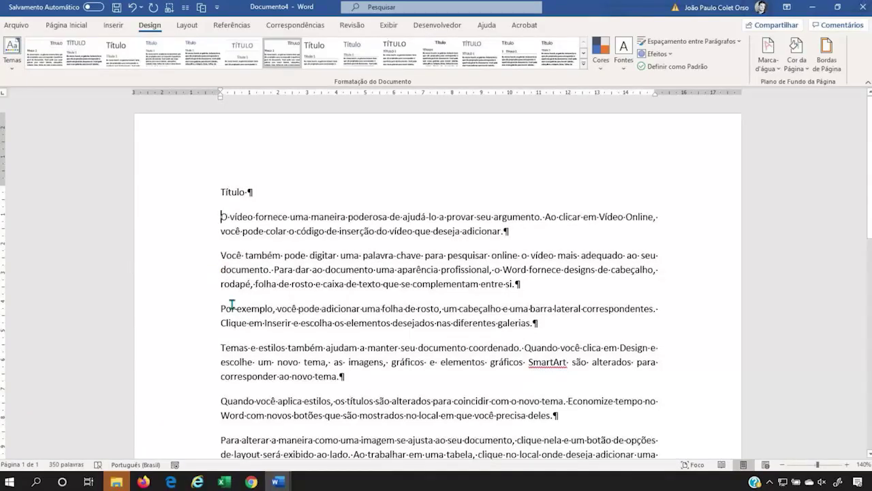
pyautogui.click(68, 25)
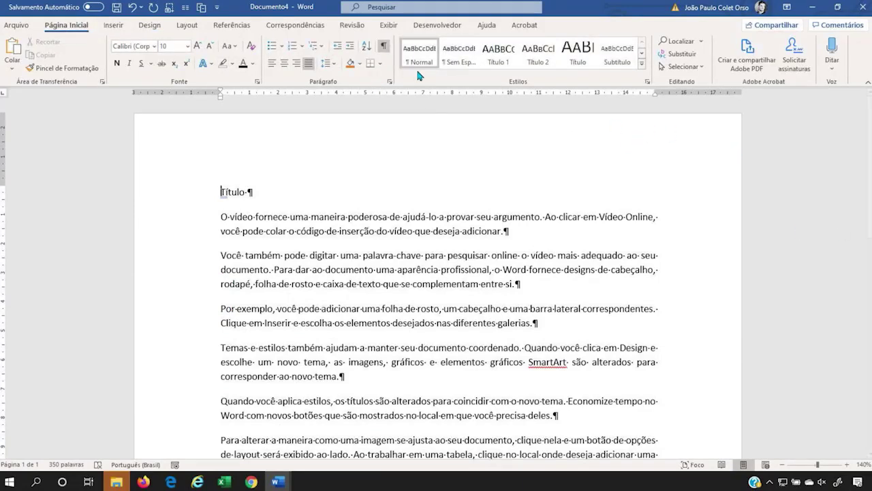
pyautogui.click(498, 54)
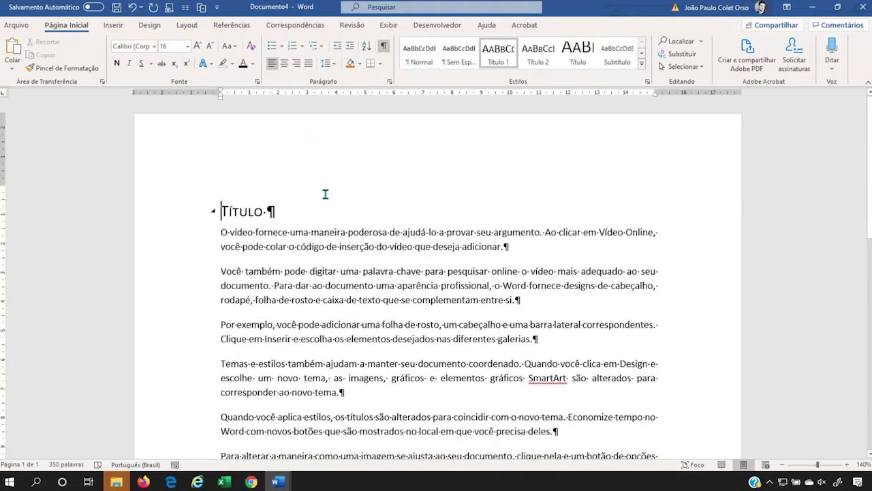
# Step: Add the line "TITULO DO CAPITULO" above the Título heading and format it with the Título style
pyautogui.press('Return')
pyautogui.write('TU')
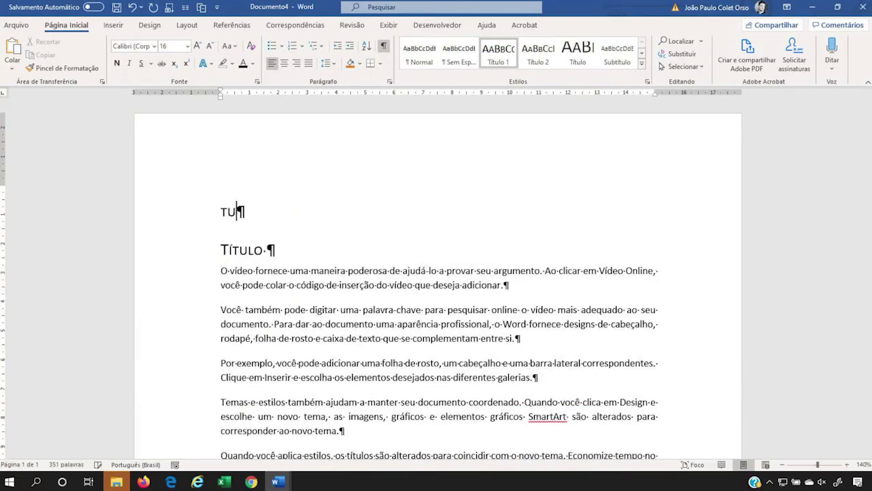
pyautogui.write('ITUL ')
pyautogui.write(' DO CA')
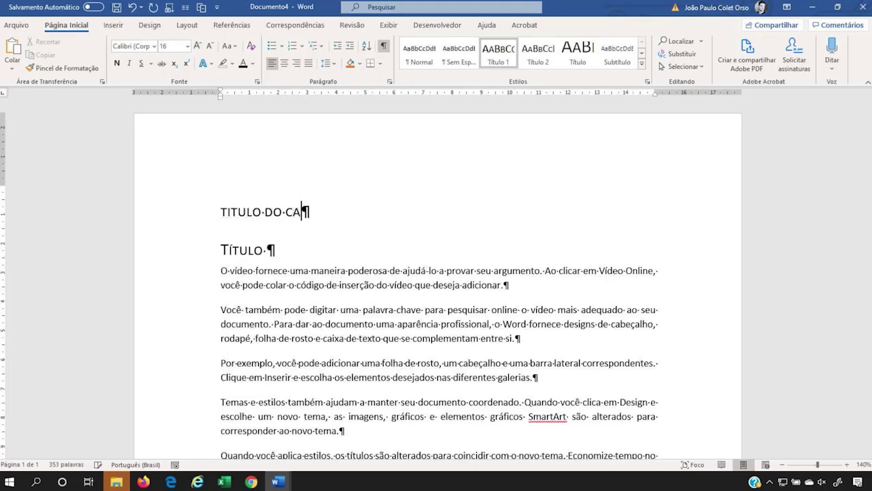
pyautogui.write('PITULO')
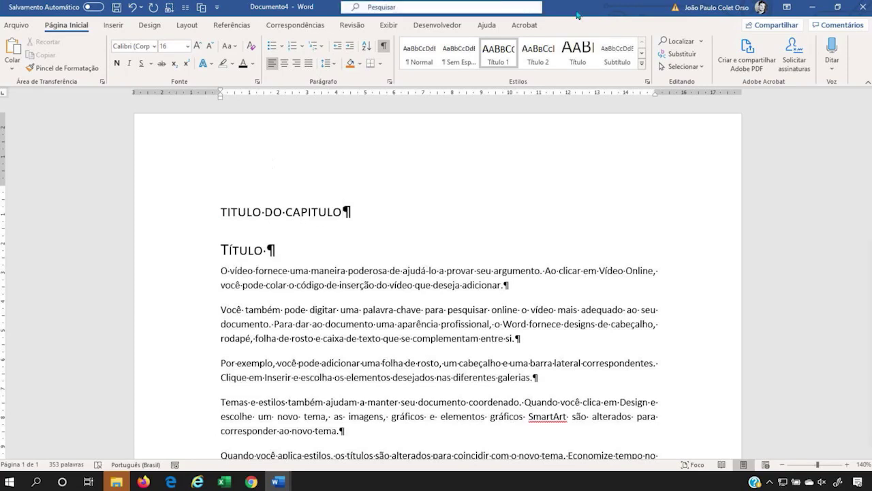
pyautogui.click(587, 58)
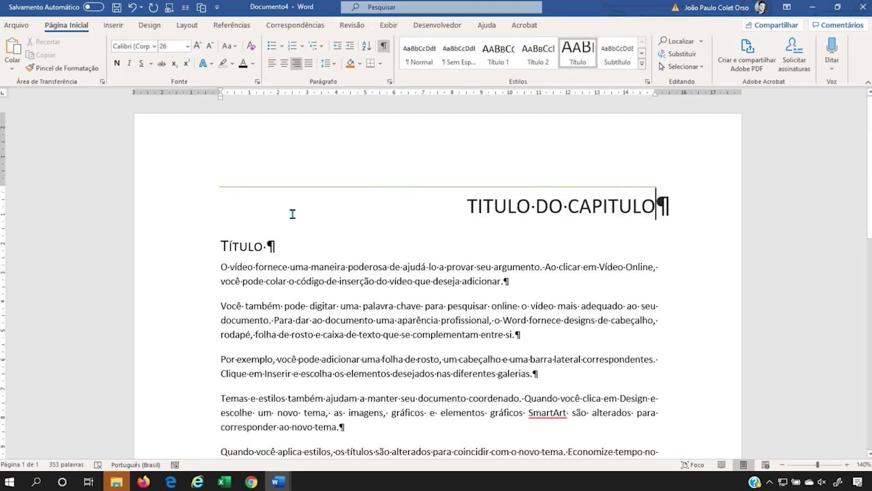
# Step: Try other style sets on the document and return to the Linhas (Distinto) set
pyautogui.click(280, 245)
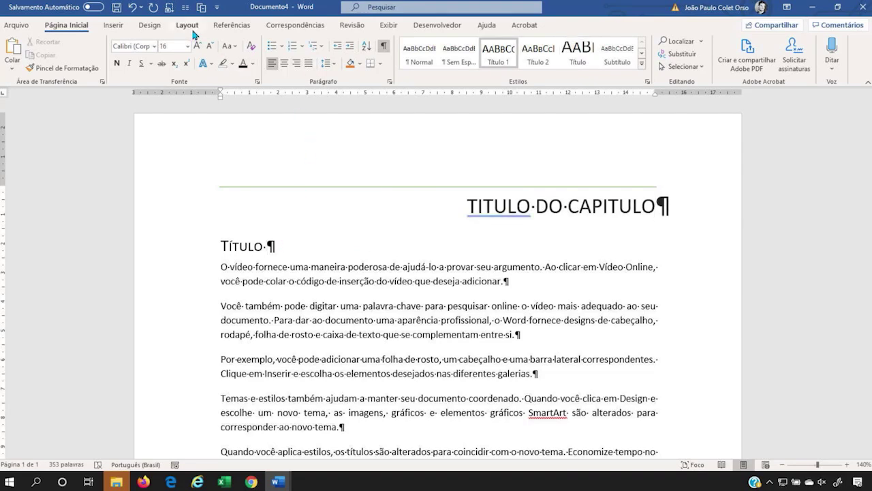
pyautogui.click(150, 25)
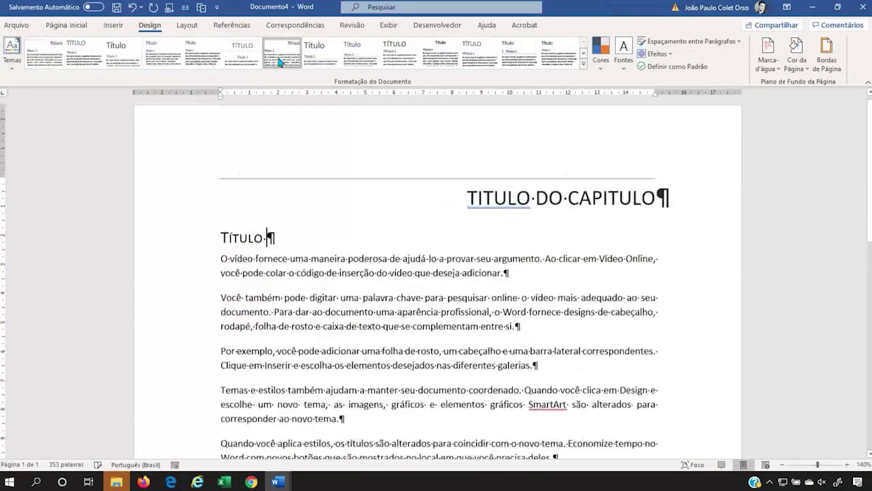
pyautogui.click(242, 68)
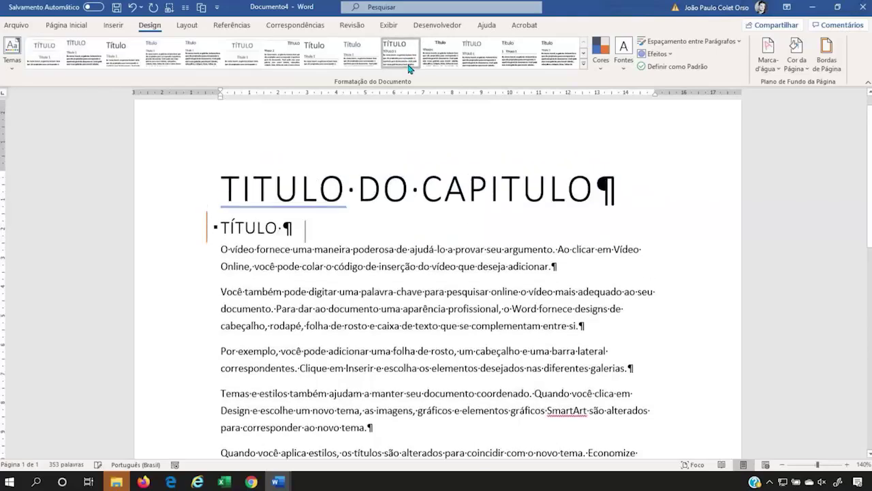
pyautogui.click(440, 55)
pyautogui.click(282, 53)
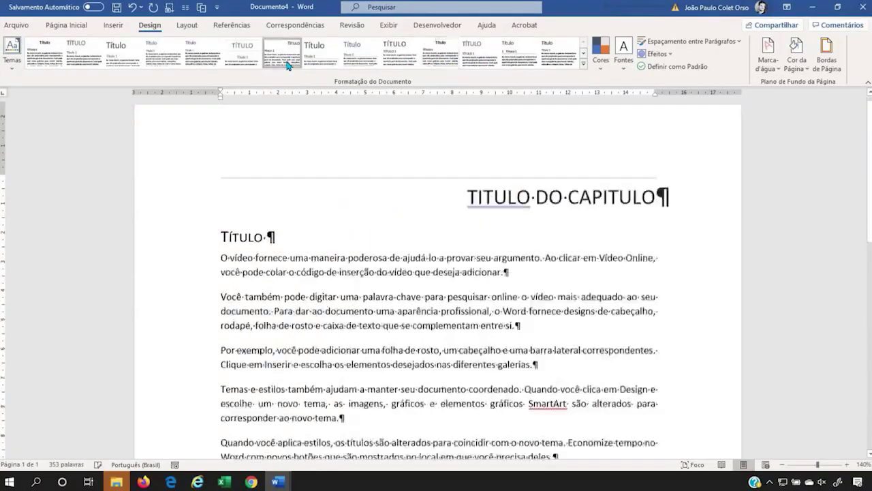
# Step: Customize the document theme with the Mediano colours, the Corbel fonts and the Brilhante effects
pyautogui.click(600, 54)
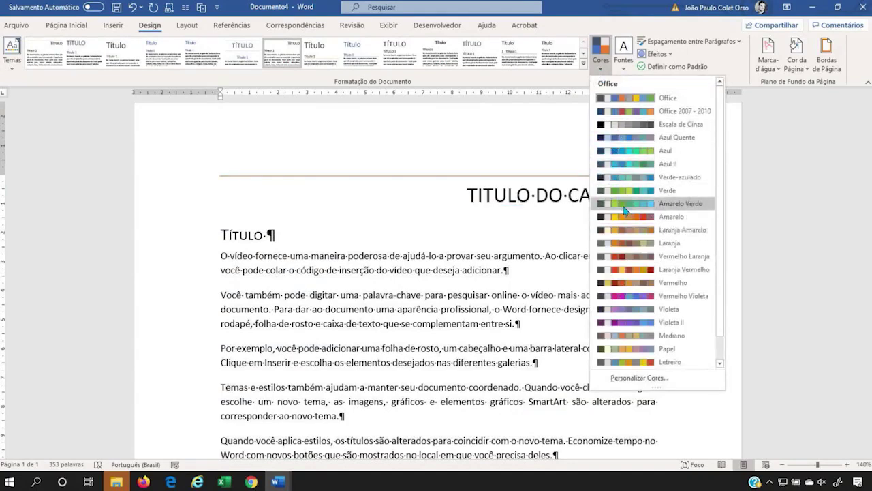
pyautogui.click(671, 335)
pyautogui.click(627, 73)
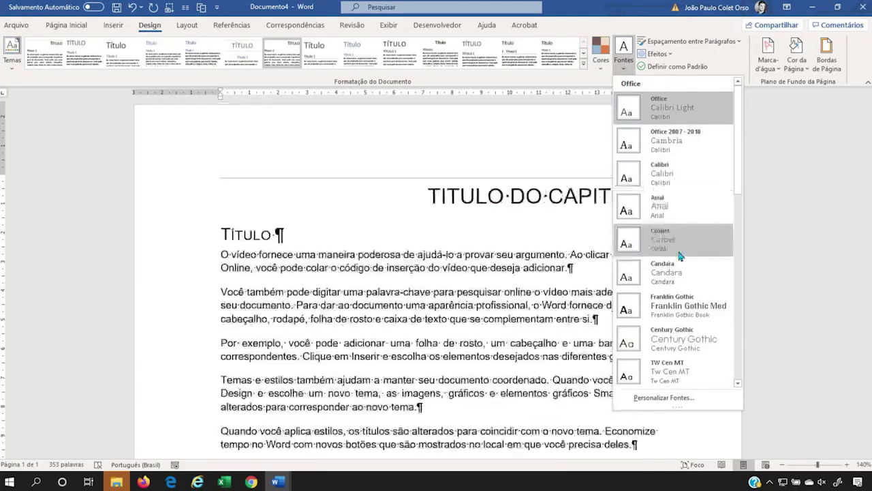
pyautogui.click(675, 238)
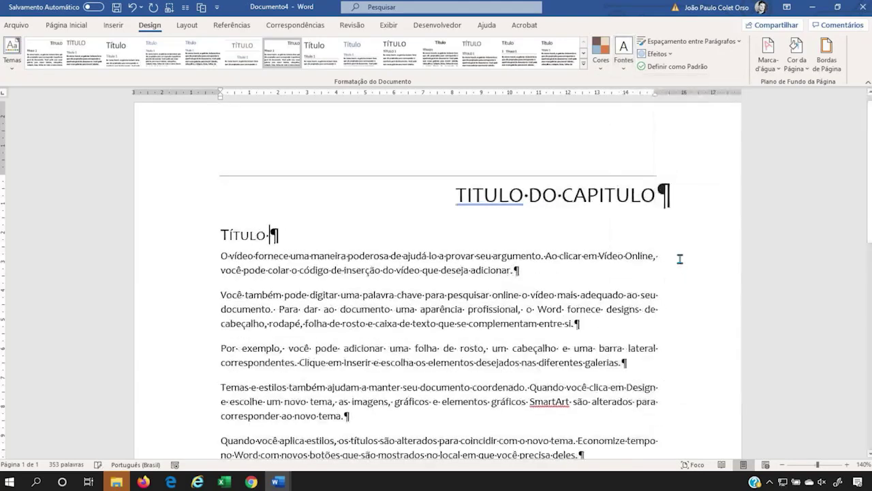
pyautogui.click(655, 54)
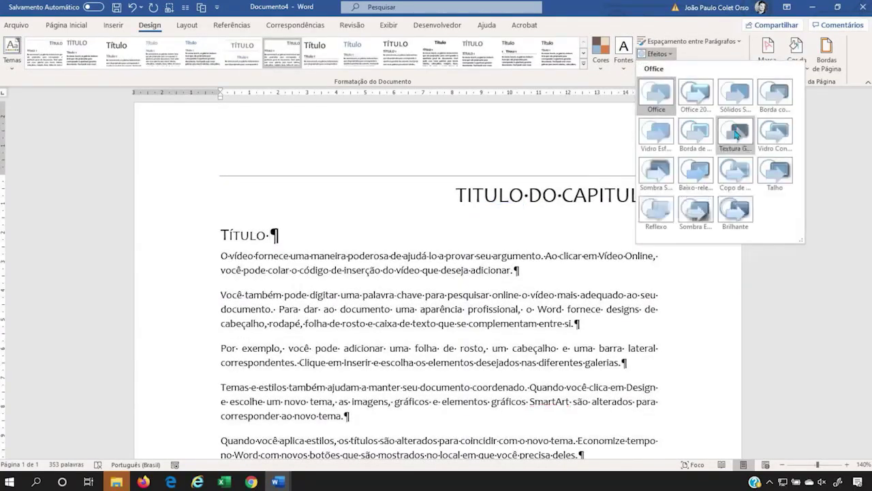
pyautogui.click(735, 209)
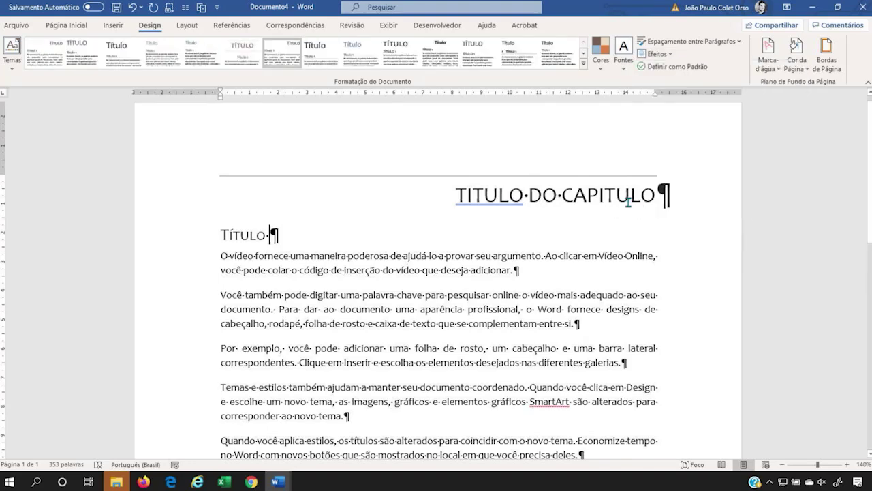
# Step: Set the paragraph spacing to the Linhas (Distinto) style set and insert an empty paragraph below the first body paragraph
pyautogui.click(685, 41)
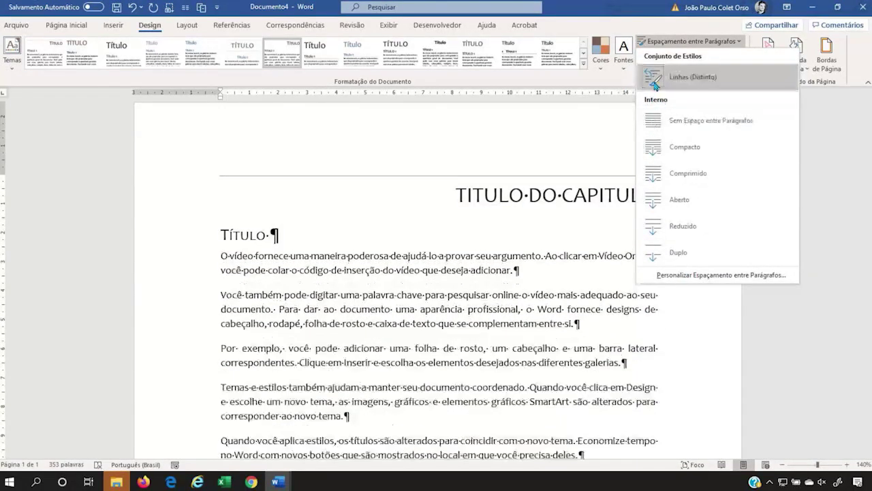
pyautogui.click(654, 83)
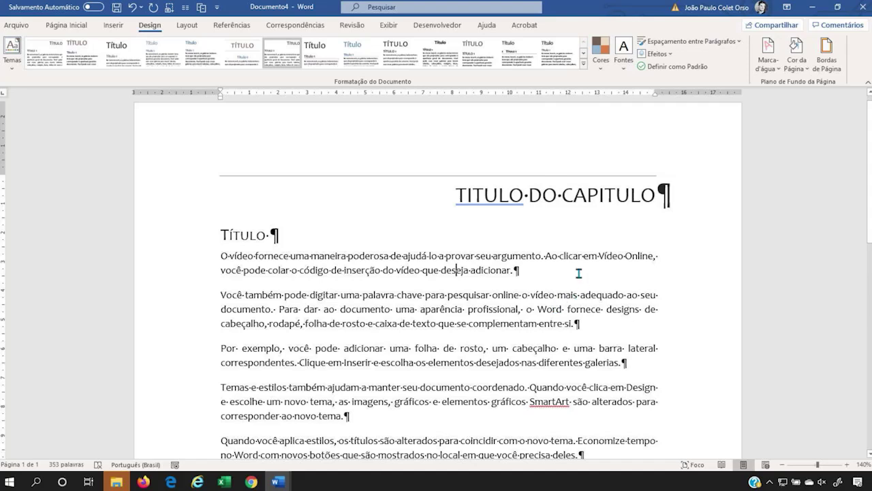
pyautogui.press('Return')
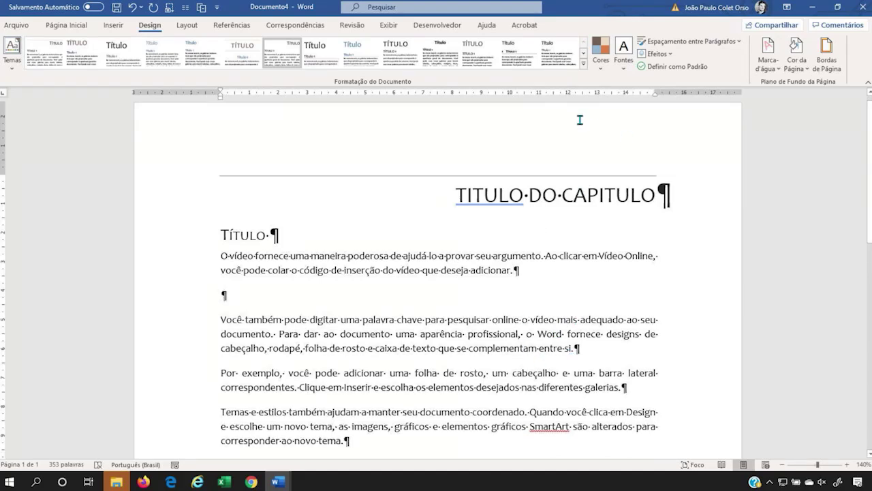
# Step: Add the built-in EXEMPLO 2 watermark to the page and check it behind the text
pyautogui.click(772, 68)
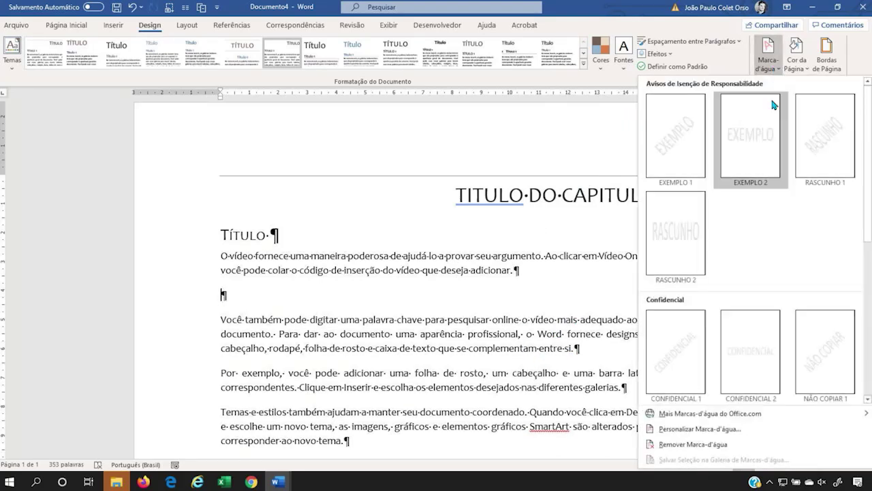
pyautogui.click(732, 152)
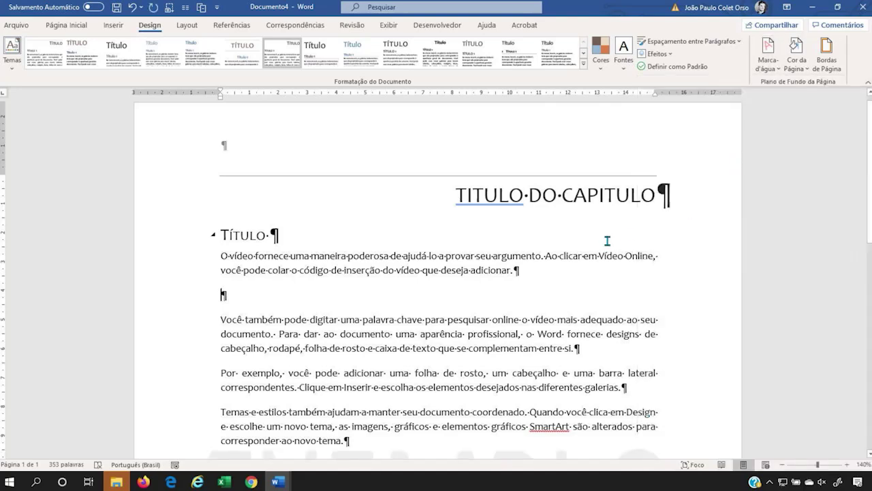
pyautogui.scroll(-4, 599, 249)
pyautogui.doubleClick(667, 339)
pyautogui.click(666, 338)
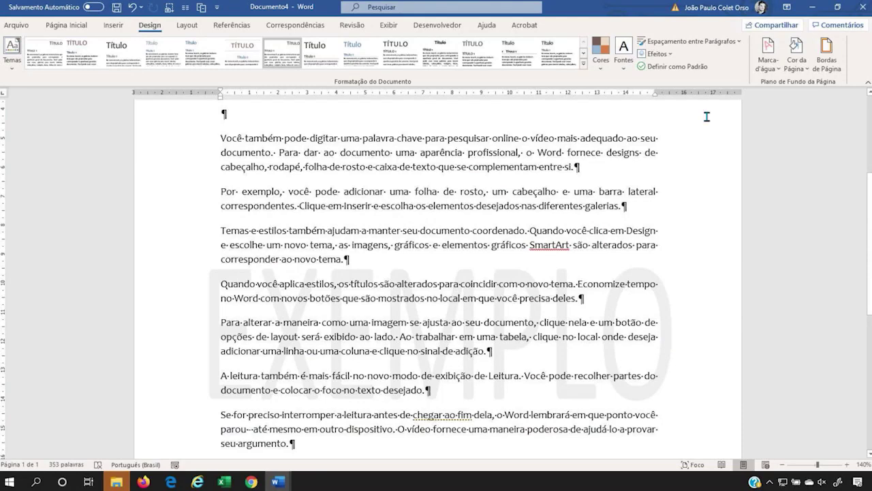
# Step: Open the custom watermark settings and set the watermark text to "sfs dfs"
pyautogui.click(768, 54)
pyautogui.click(666, 430)
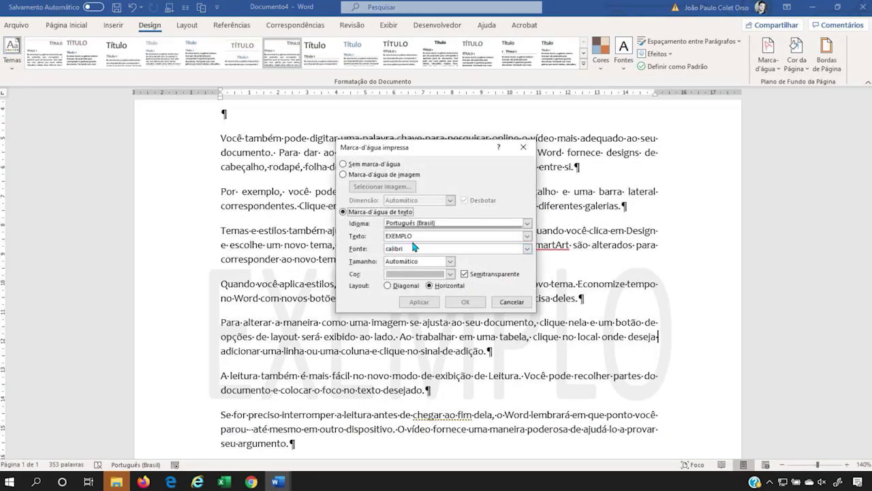
pyautogui.write('sfs dfs')
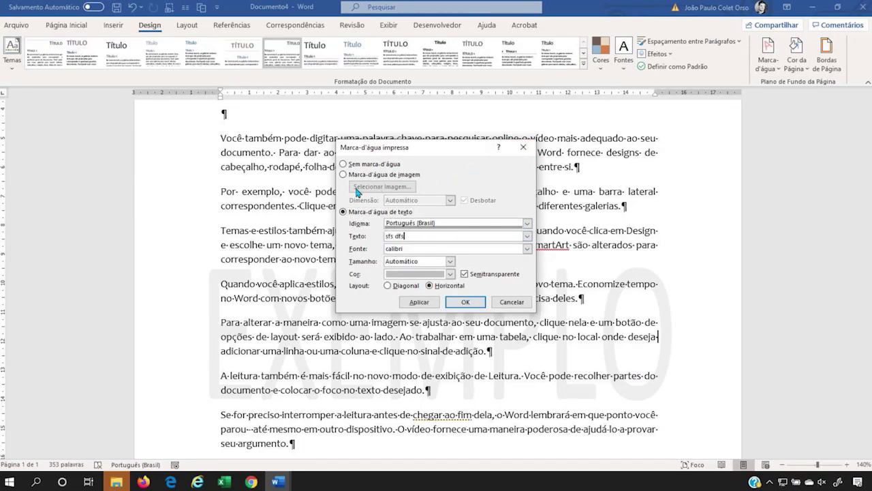
pyautogui.click(398, 176)
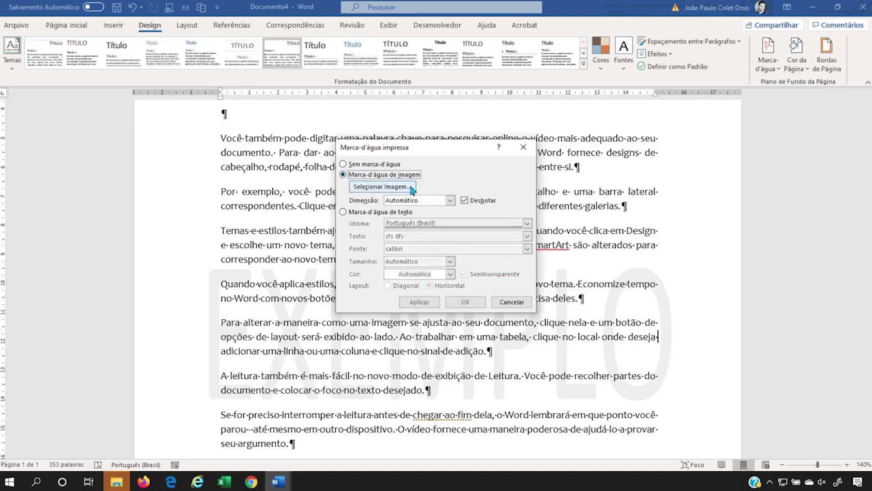
pyautogui.click(382, 186)
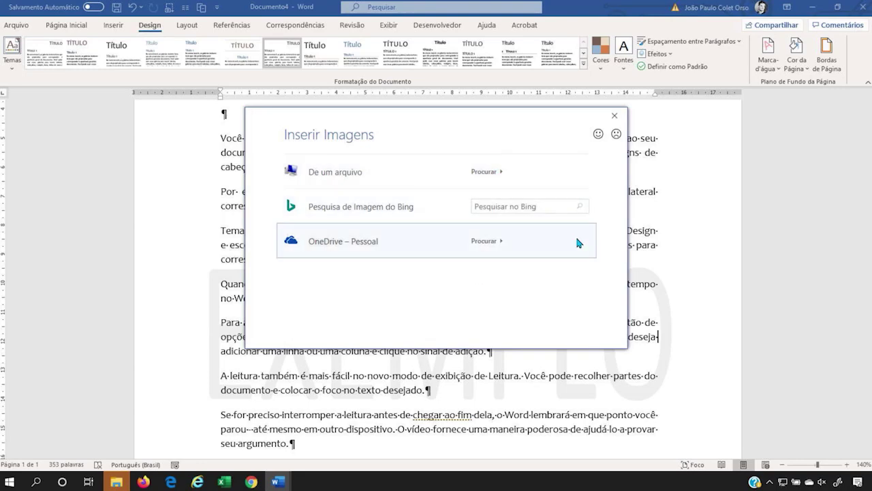
pyautogui.click(608, 117)
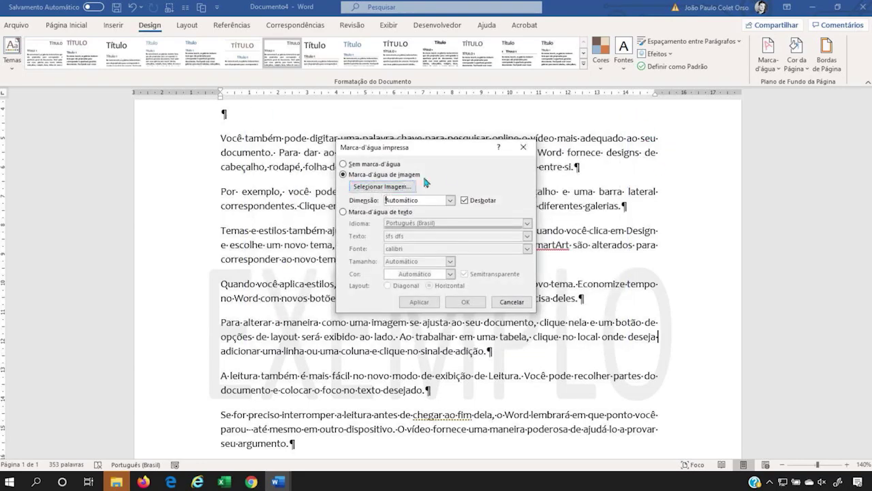
pyautogui.click(385, 164)
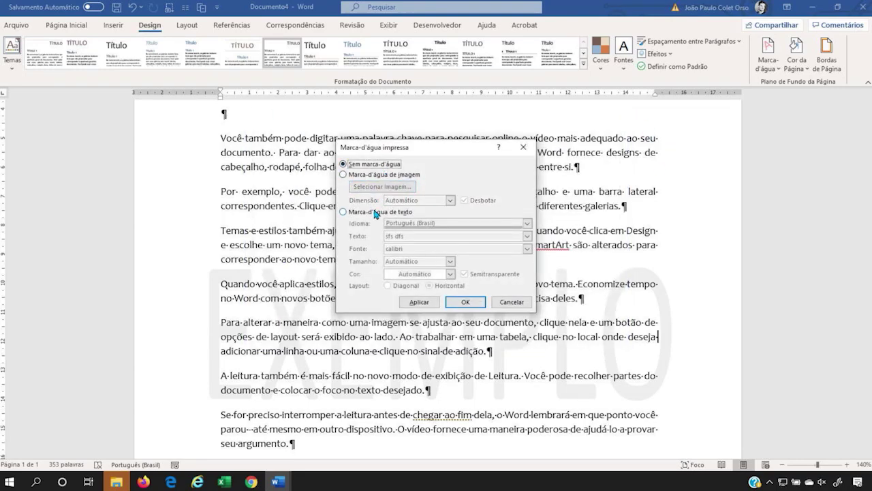
# Step: Choose the text watermark option and apply the "sfs dfs" watermark to the document
pyautogui.click(375, 213)
pyautogui.click(465, 302)
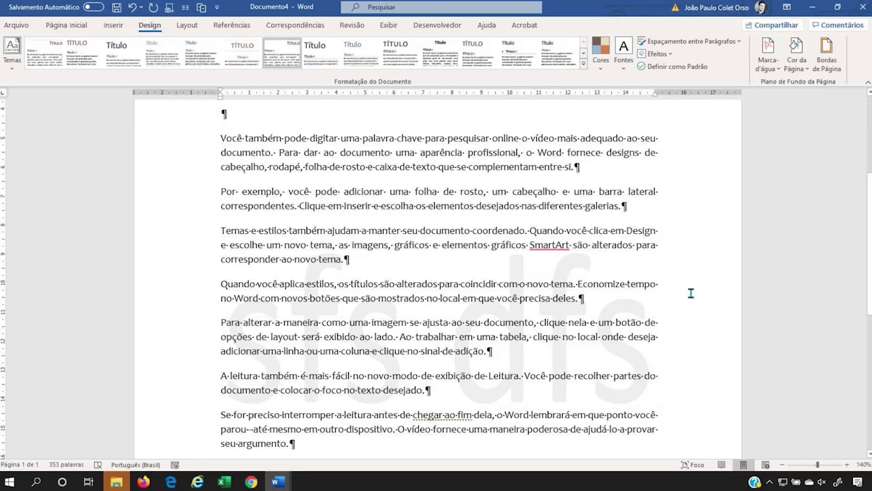
# Step: Create a new blank document and open its page header for editing
pyautogui.scroll(5, 410, 321)
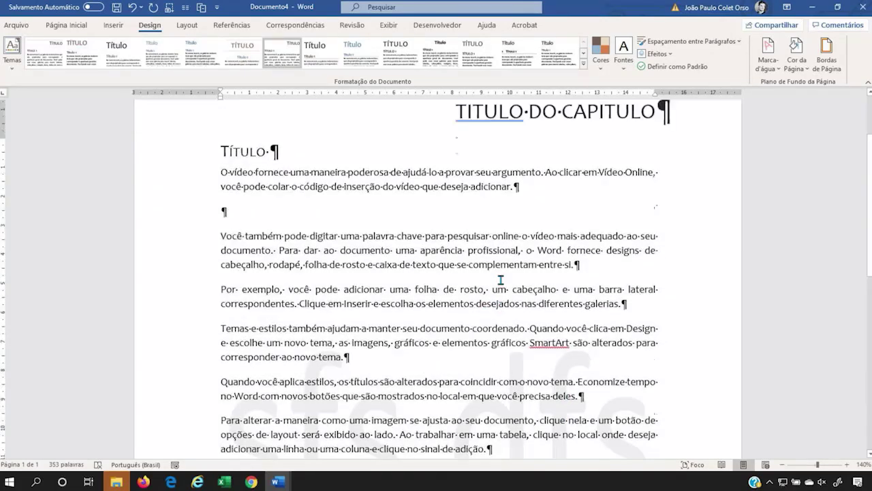
pyautogui.scroll(-5, 453, 259)
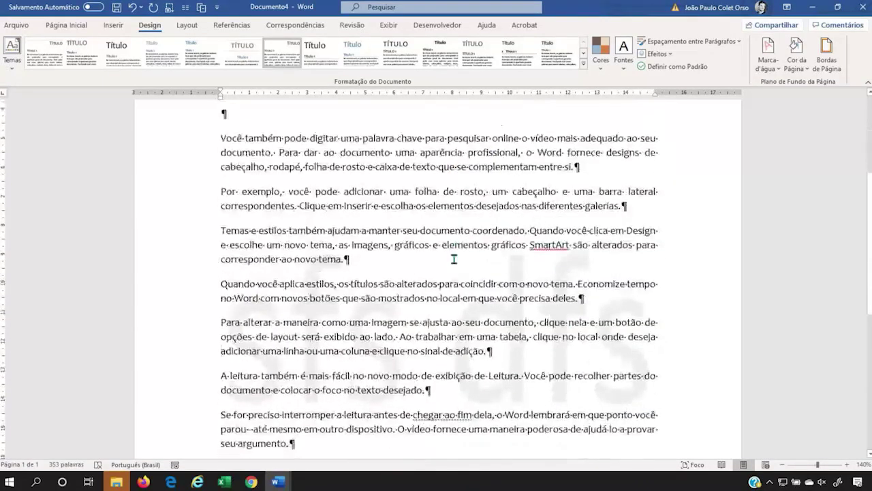
pyautogui.click(220, 351)
pyautogui.write('o')
pyautogui.hotkey('ctrl', 'n')
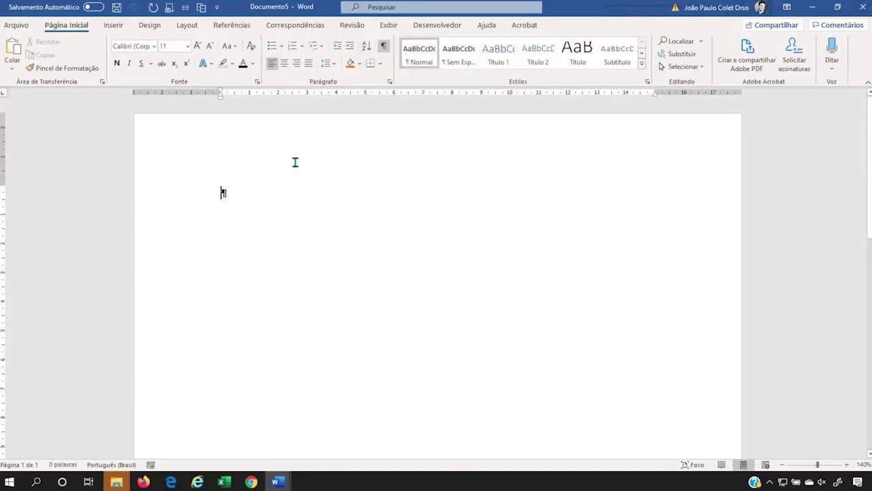
pyautogui.doubleClick(229, 146)
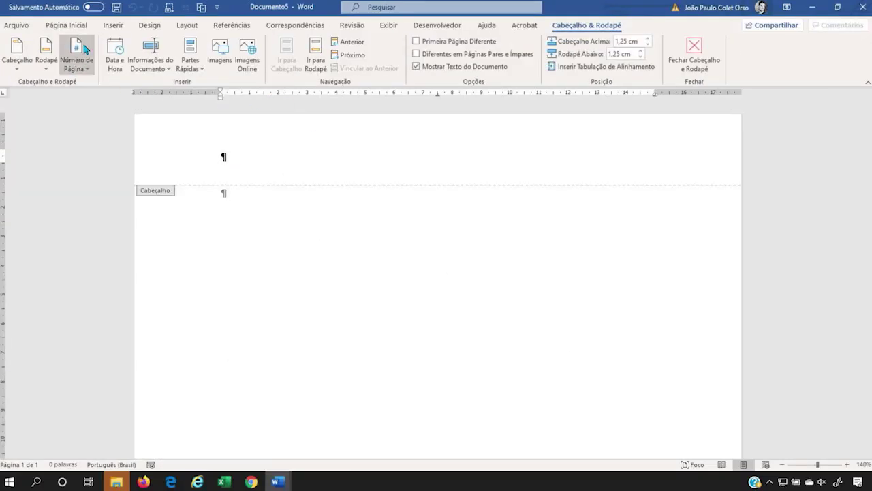
# Step: Insert a simple built-in text box in the header and replace its placeholder text with "TEXTO"
pyautogui.click(116, 25)
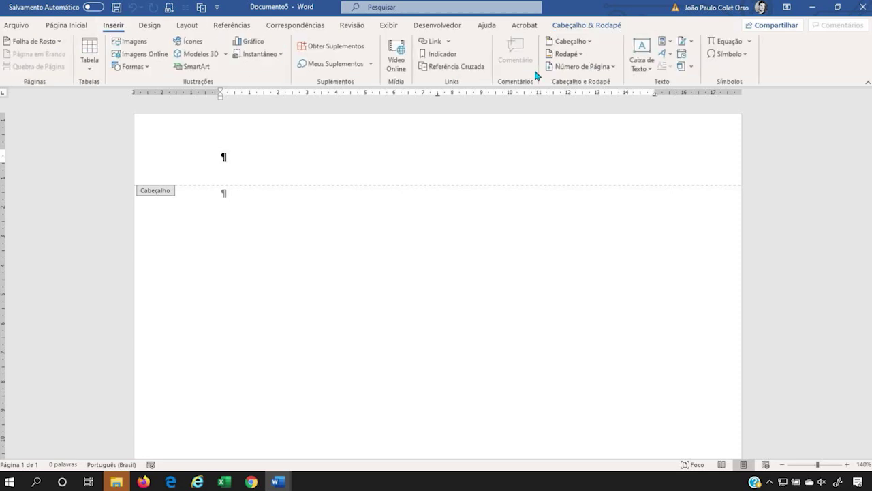
pyautogui.click(640, 60)
pyautogui.click(686, 128)
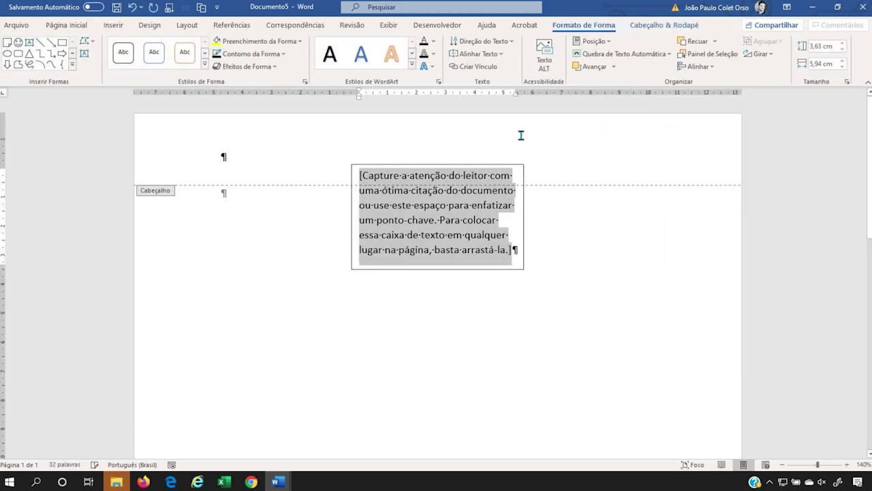
pyautogui.write('TEXTO')
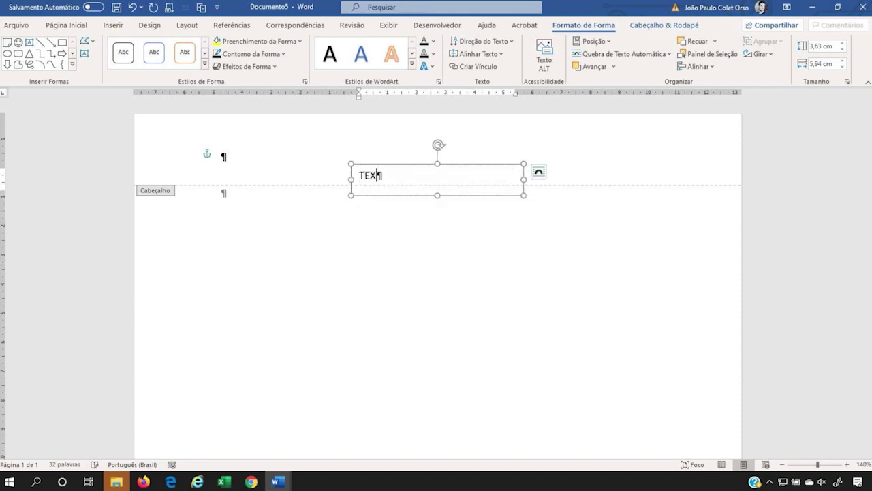
# Step: Apply the grey gradient WordArt style to all the text in the header text box
pyautogui.hotkey('ctrl', 'a')
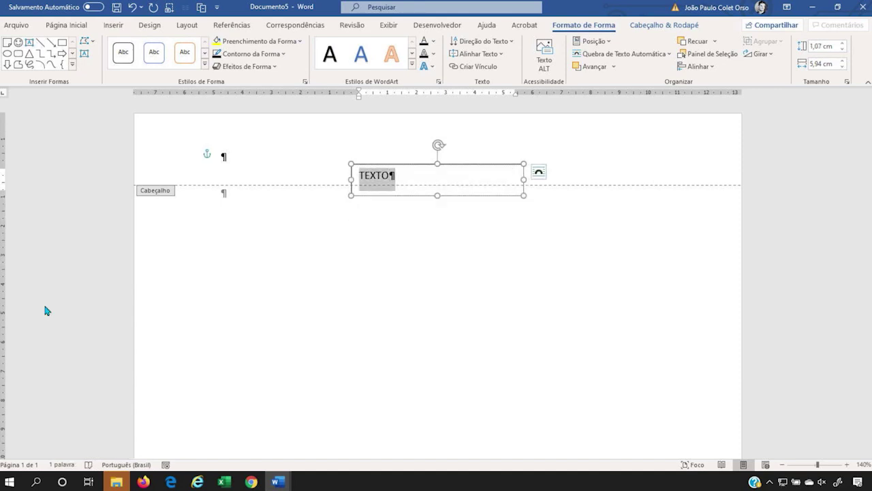
pyautogui.press('ctrl')
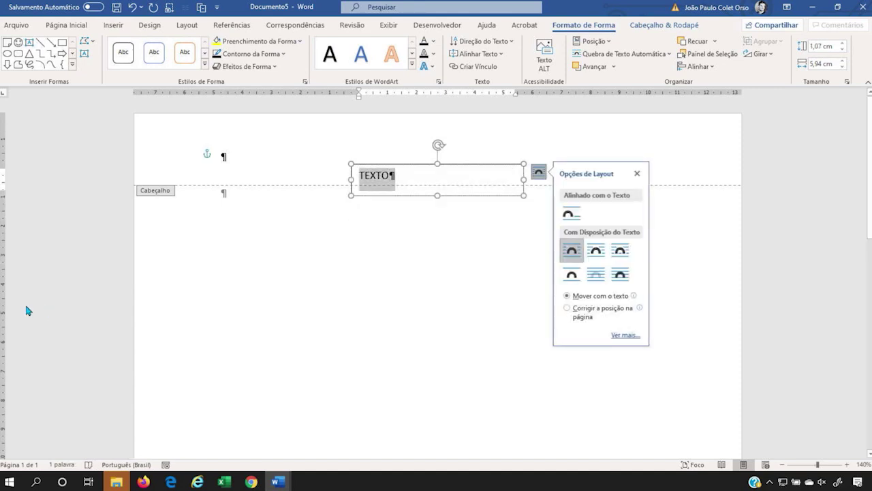
pyautogui.click(394, 55)
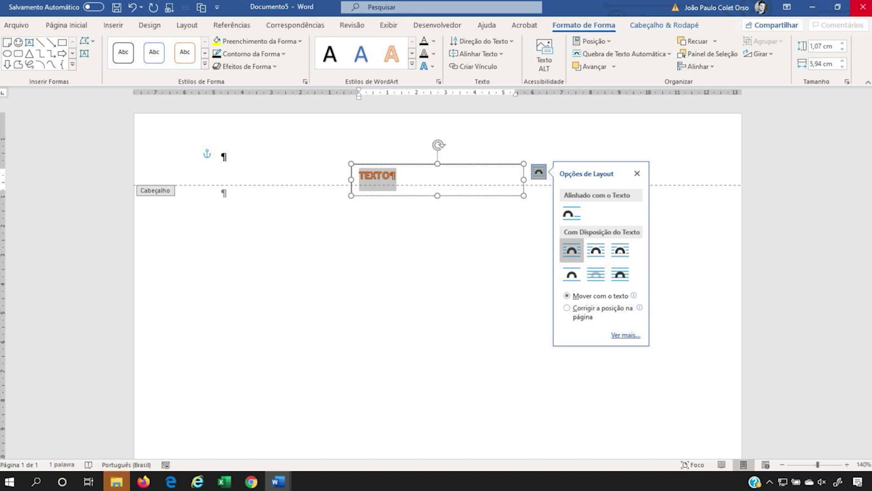
pyautogui.click(412, 64)
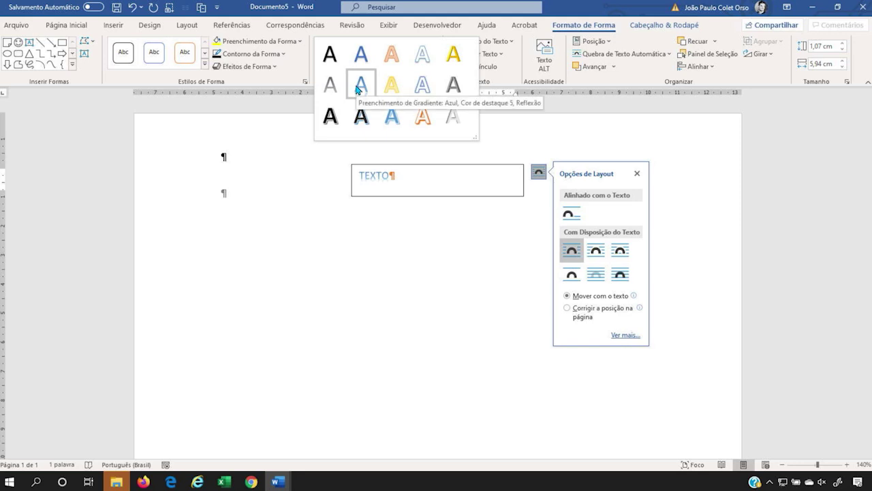
pyautogui.click(330, 85)
# Step: Enlarge the word TEXTO thirteen font size increments and resize its text box to about 8.81 cm high by 11.23 cm wide
pyautogui.hotkey('ctrl', 'shift', '.')
pyautogui.hotkey('ctrl', 'shift', '.')
pyautogui.hotkey('ctrl', 'shift', '.')
pyautogui.hotkey('ctrl', 'shift', '.')
pyautogui.hotkey('ctrl', 'shift', '.')
pyautogui.hotkey('ctrl', 'shift', '.')
pyautogui.hotkey('ctrl', 'shift', '.')
pyautogui.hotkey('ctrl', 'shift', '.')
pyautogui.hotkey('ctrl', 'shift', '.')
pyautogui.hotkey('ctrl', 'shift', '.')
pyautogui.hotkey('ctrl', 'shift', '.')
pyautogui.hotkey('ctrl', 'shift', '.')
pyautogui.hotkey('ctrl', 'shift', '.')
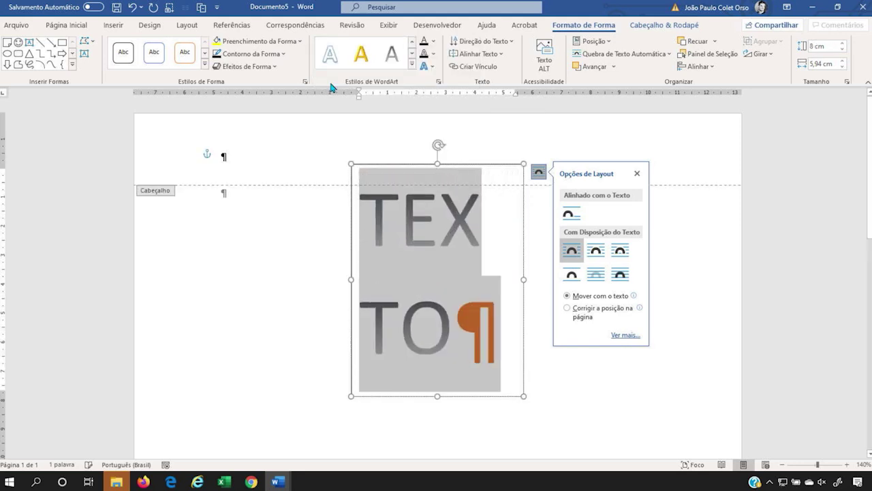
pyautogui.moveTo(348, 161); pyautogui.dragTo(195, 138)
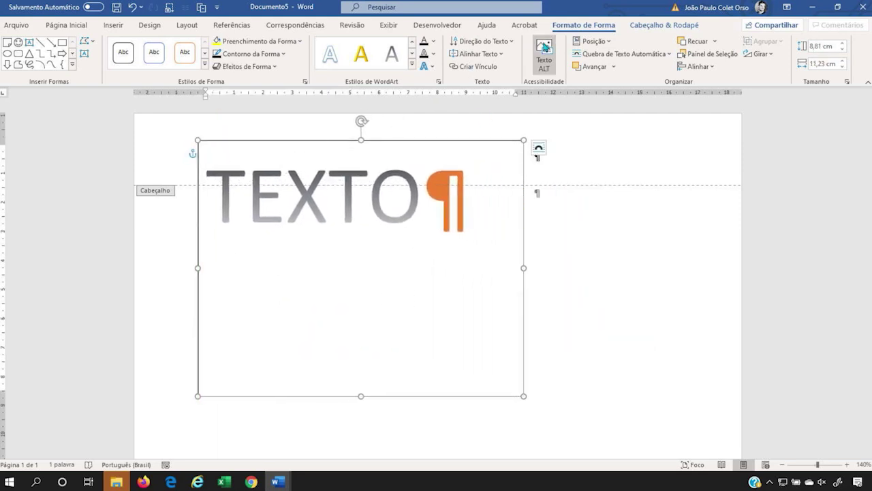
# Step: Set the outline colour of the header text box to white
pyautogui.click(205, 63)
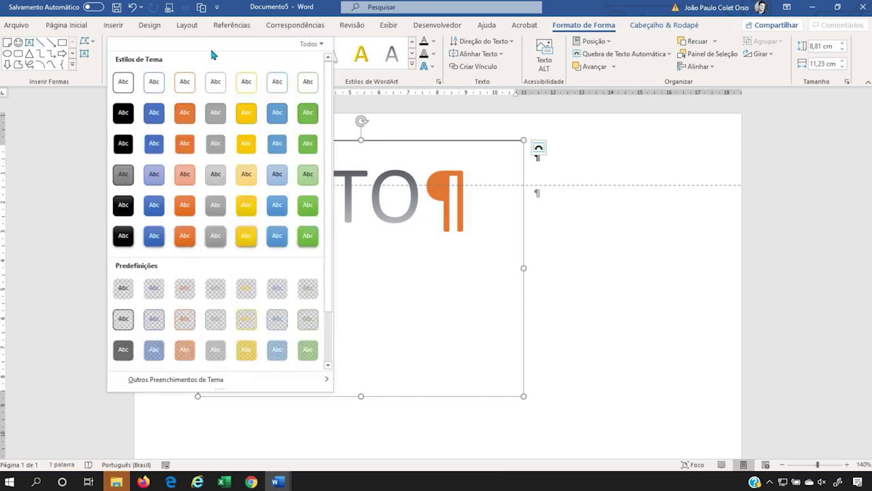
pyautogui.press('Escape')
pyautogui.click(251, 54)
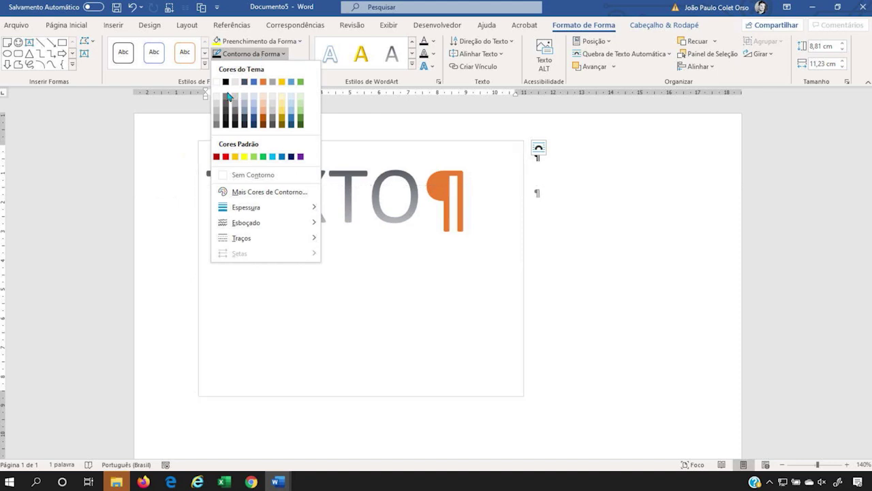
pyautogui.click(218, 82)
# Step: Set the text wrapping of the TEXTO text box to Atrás do Texto
pyautogui.moveTo(470, 205); pyautogui.dragTo(187, 195)
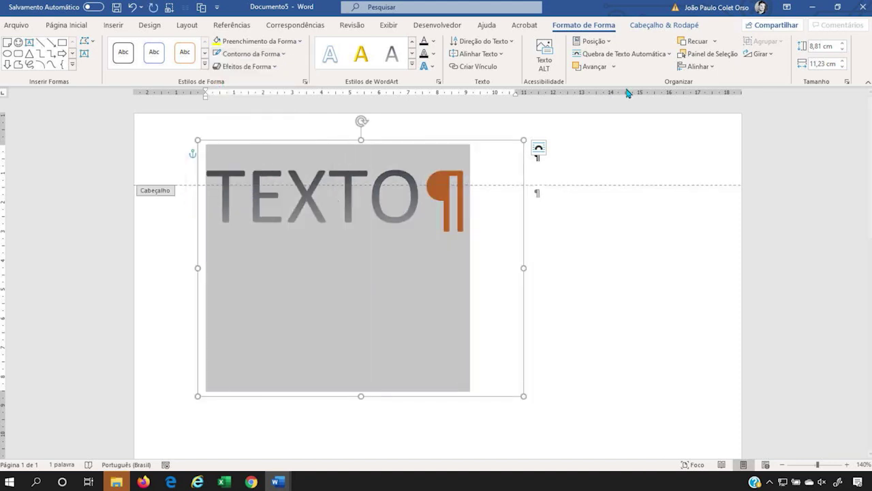
pyautogui.click(608, 56)
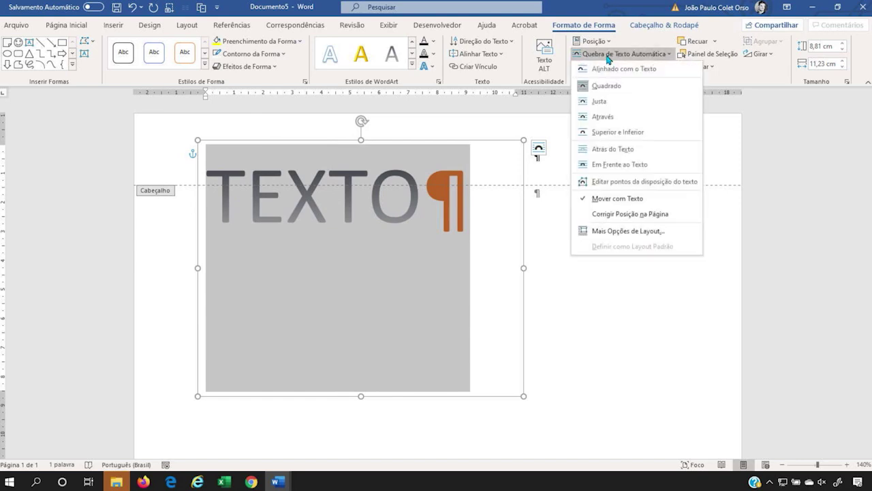
pyautogui.click(599, 150)
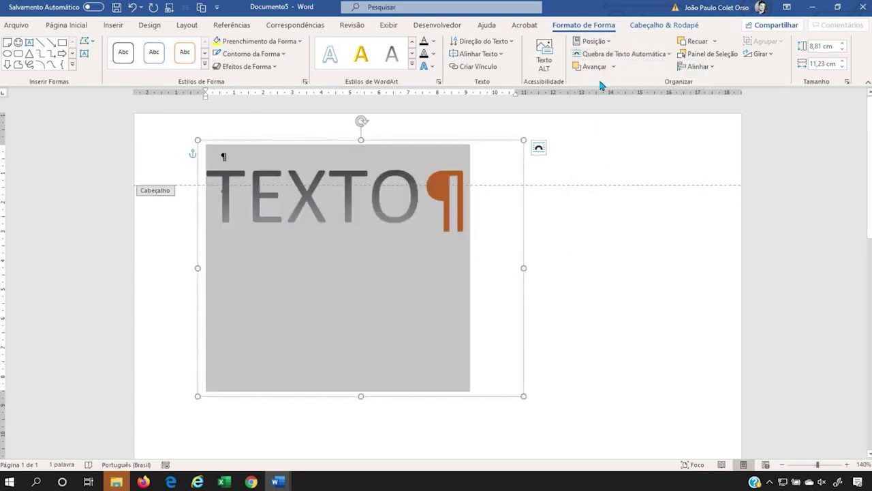
pyautogui.click(613, 53)
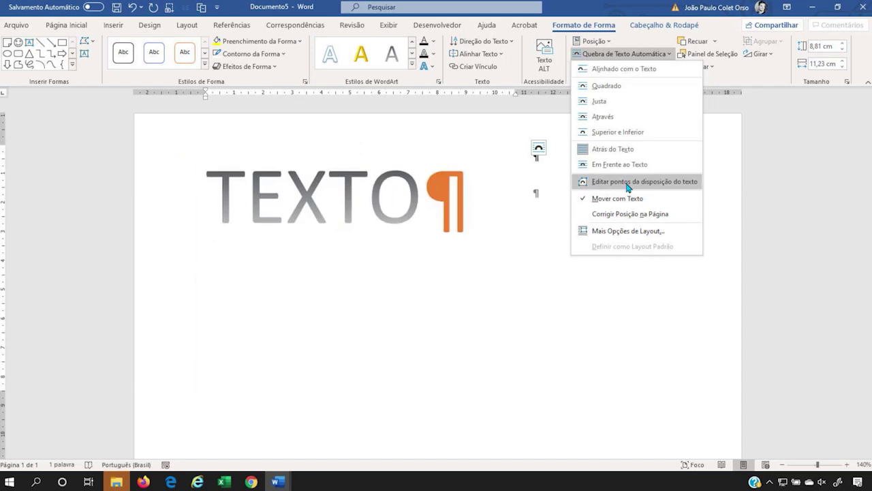
pyautogui.click(620, 53)
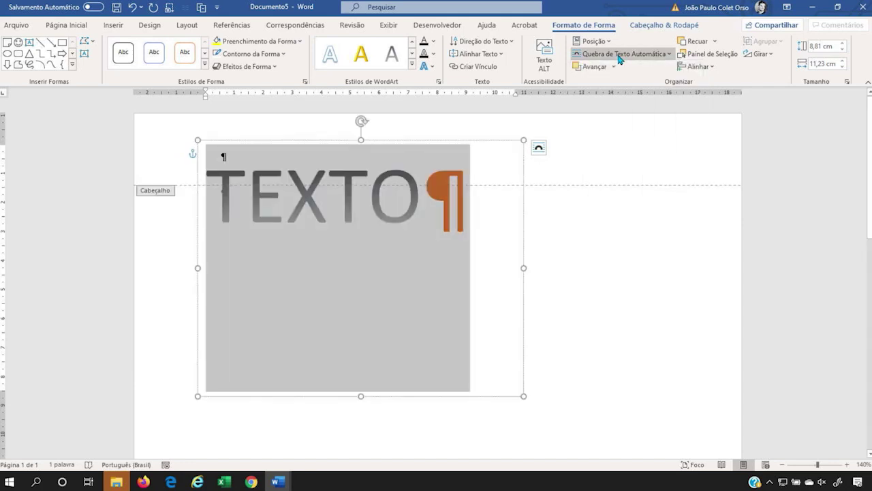
# Step: Fill the word TEXTO with the lightest grey theme colour and move its text box down towards the middle of the page
pyautogui.click(432, 41)
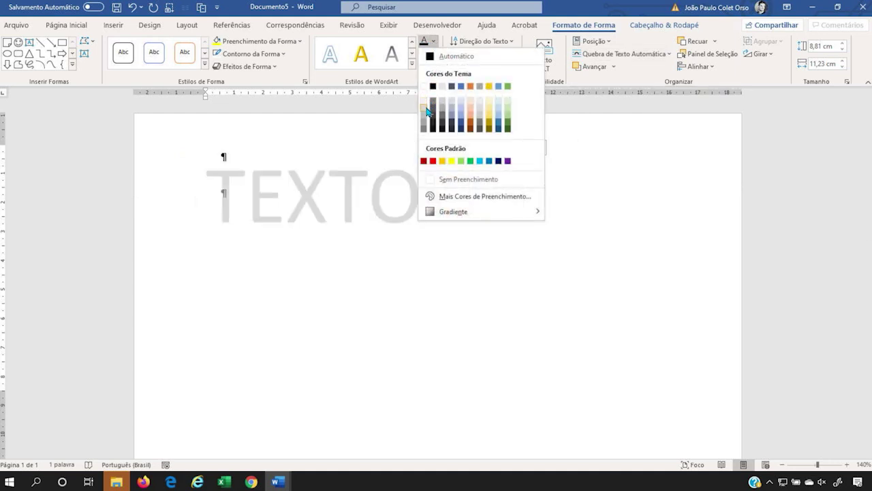
pyautogui.click(423, 103)
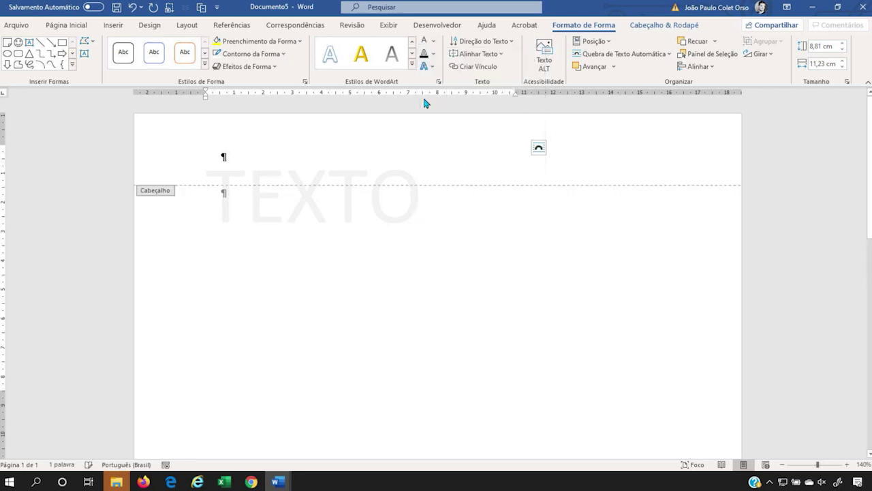
pyautogui.click(315, 155)
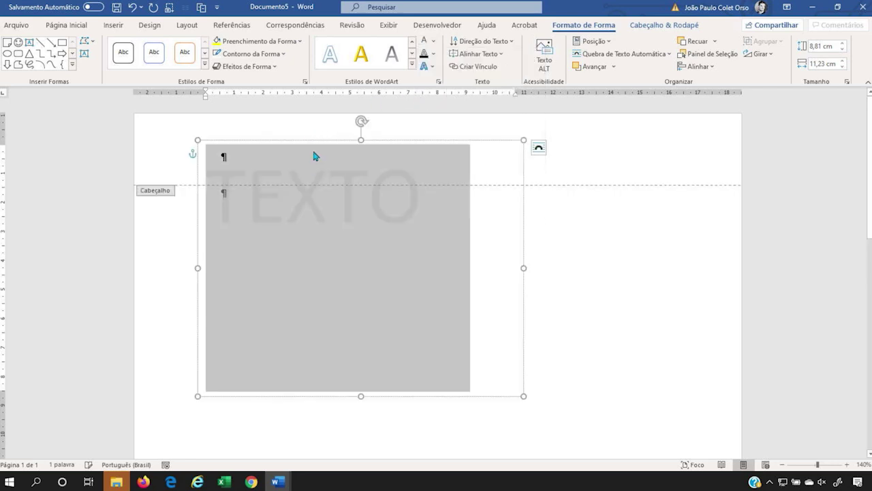
pyautogui.moveTo(312, 142); pyautogui.dragTo(392, 320)
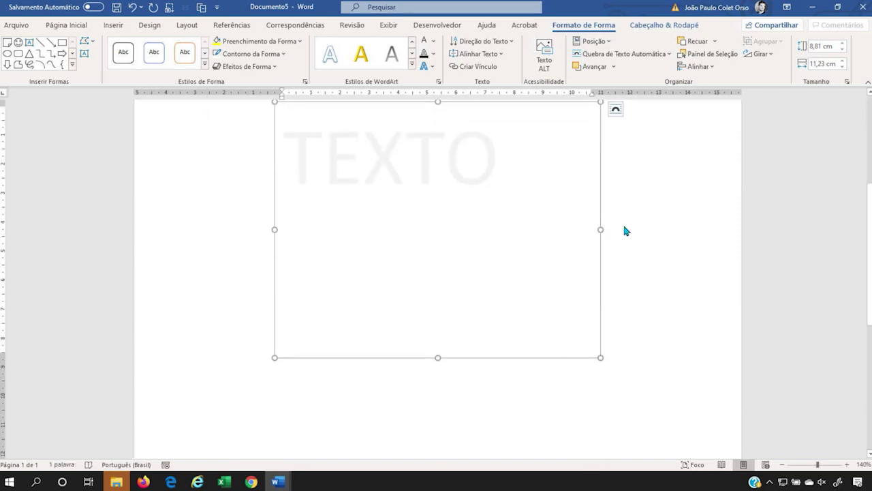
pyautogui.hotkey('ctrl', 'z')
# Step: Fill the document body with sample text using =rand(50,3) and check the handmade watermark behind it on the generated pages
pyautogui.write('=rand(50,3')
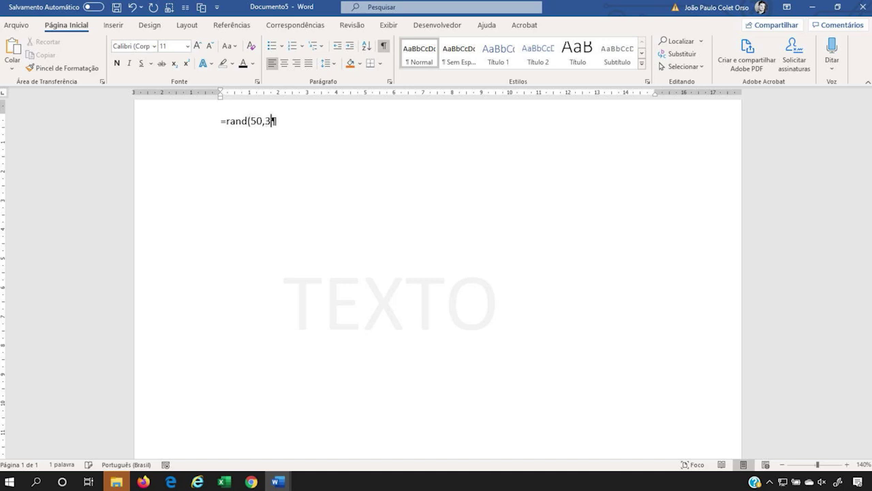
pyautogui.press('Return')
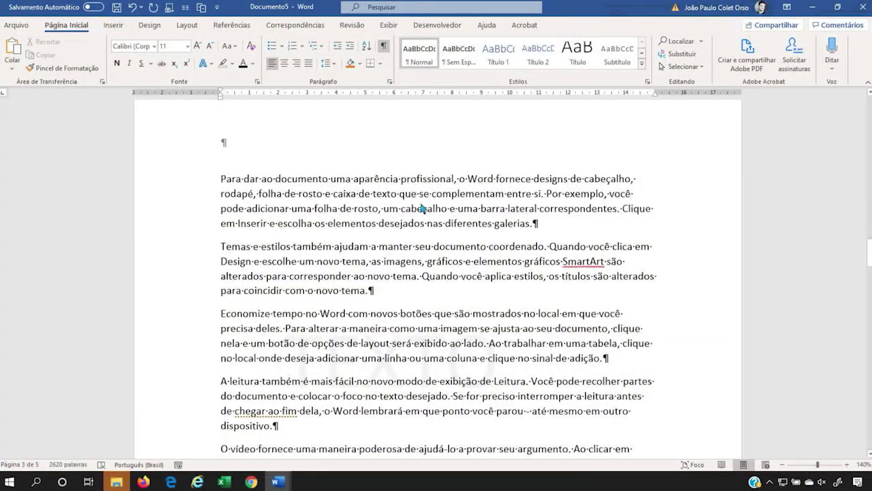
pyautogui.scroll(3, 434, 198)
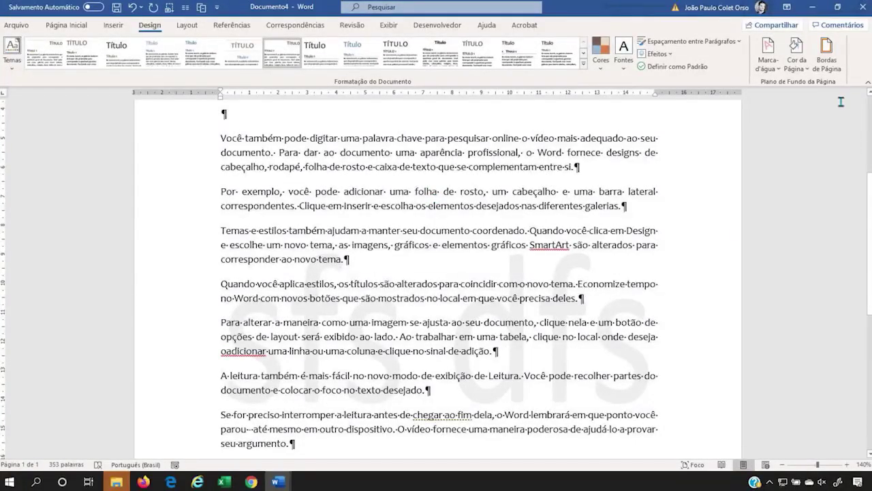
# Step: Set the page colour of the document with the "sfs dfs" watermark to the black theme colour
pyautogui.click(772, 59)
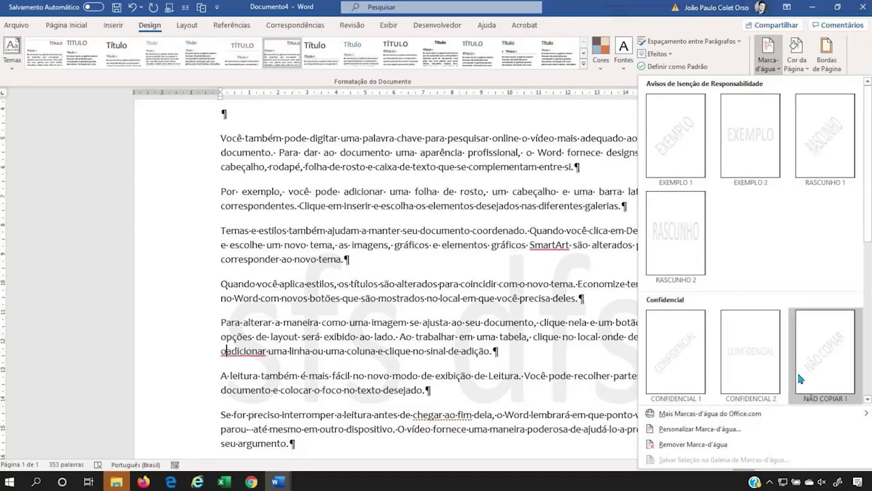
pyautogui.moveTo(688, 419)
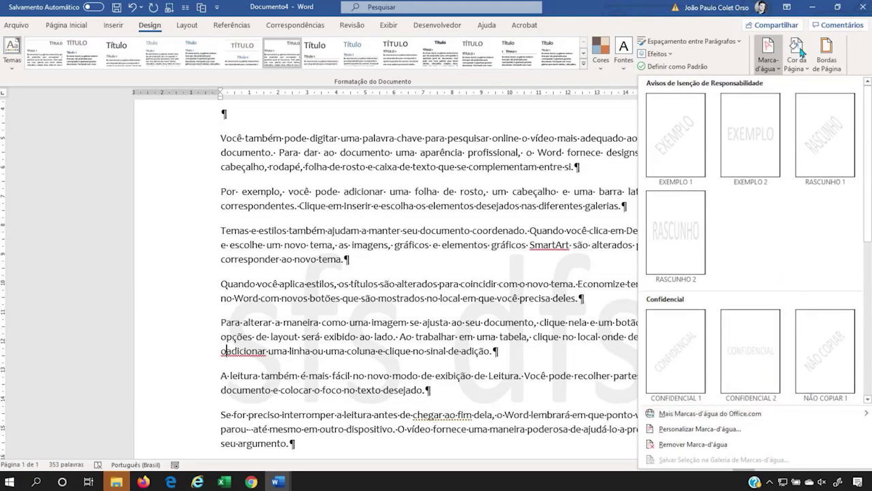
pyautogui.click(765, 64)
pyautogui.click(796, 55)
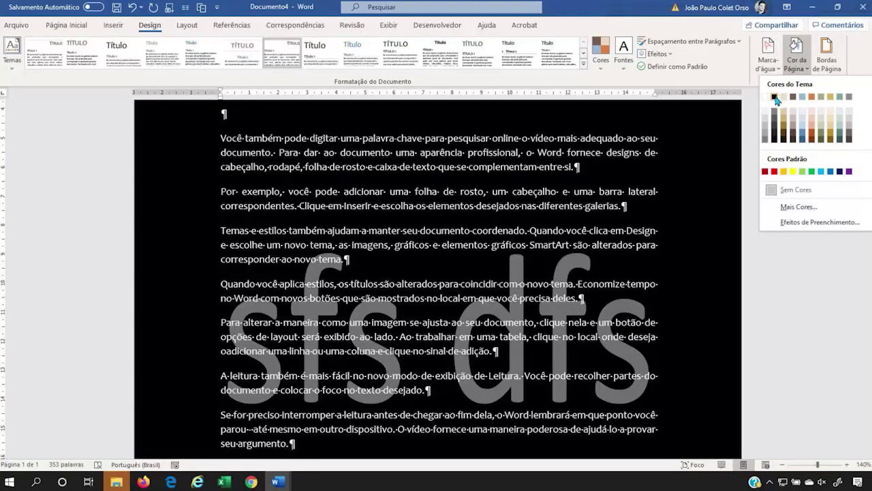
pyautogui.click(774, 97)
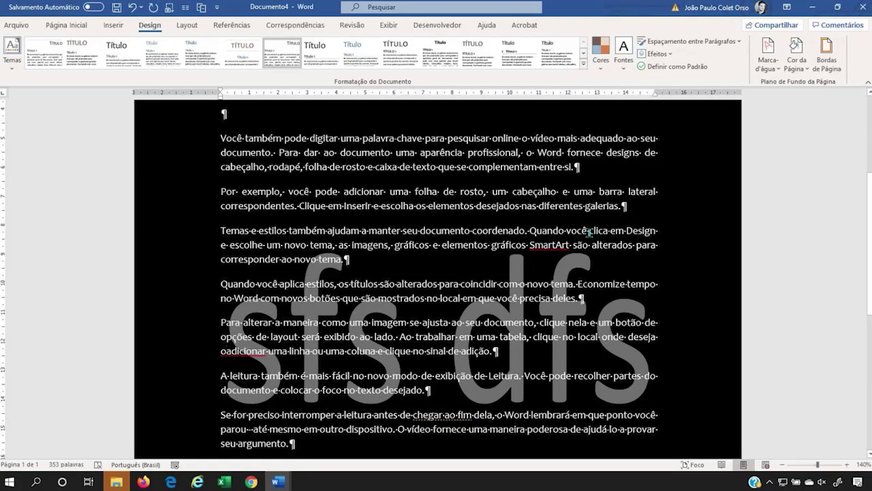
# Step: Check the font colour setting of the body text from "pode adicionar" to "precisa" without changing it, and clear the selection
pyautogui.moveTo(341, 195); pyautogui.dragTo(540, 304)
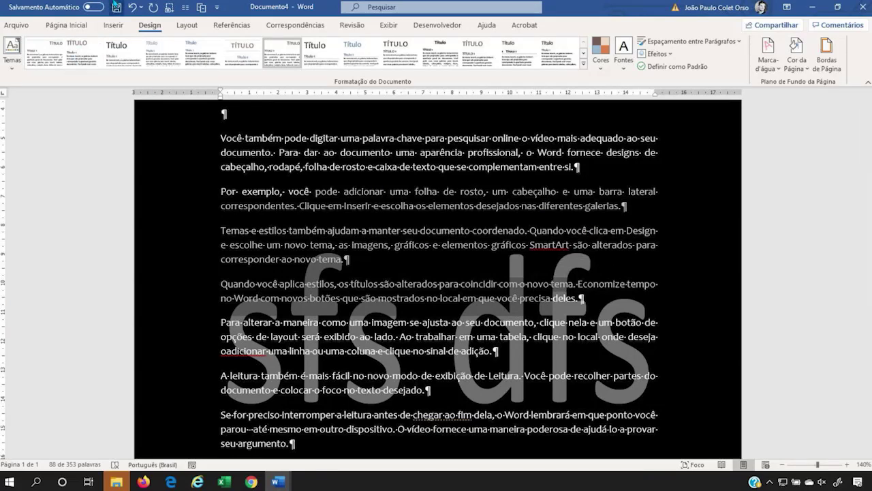
pyautogui.click(60, 24)
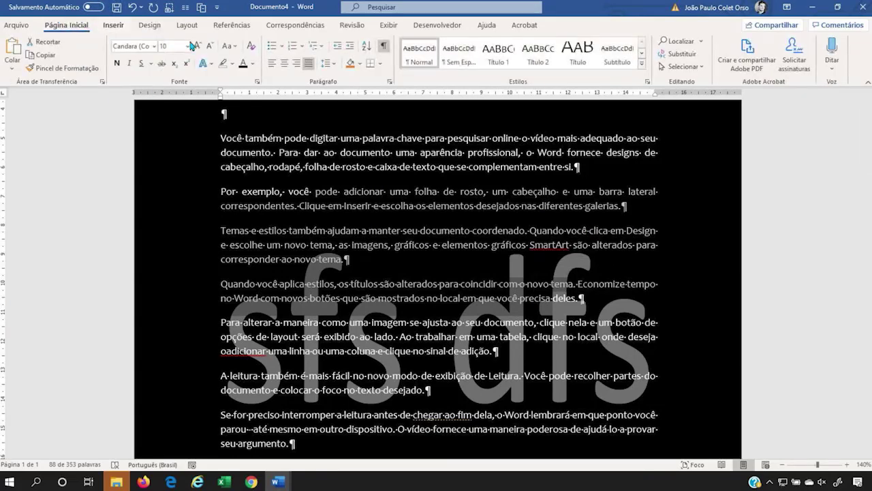
pyautogui.click(254, 62)
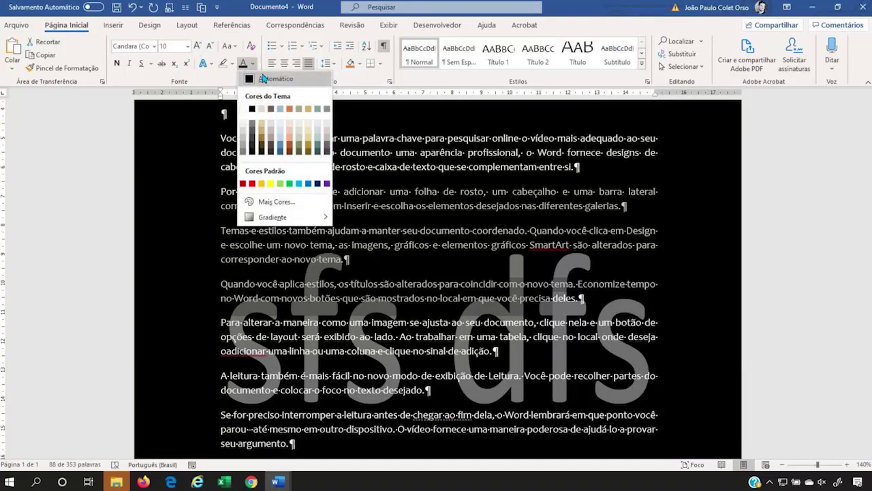
pyautogui.click(364, 118)
pyautogui.click(539, 181)
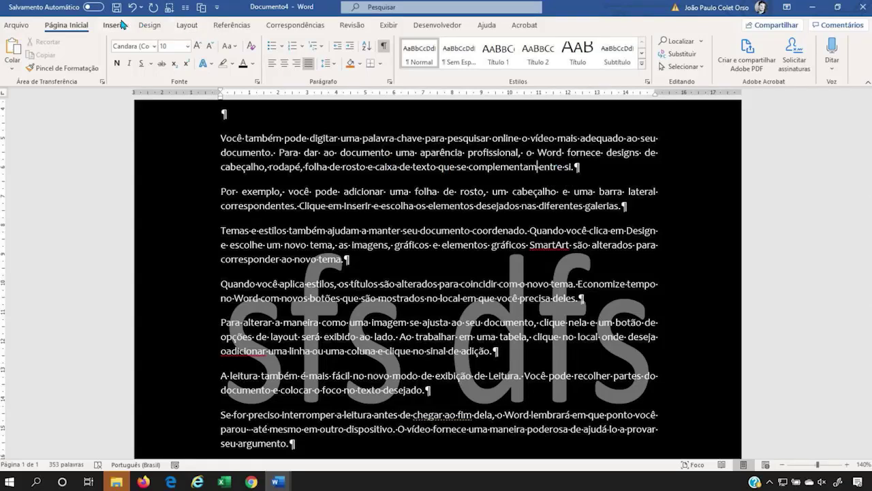
# Step: Try the standard red as the document's page colour and undo it
pyautogui.click(155, 23)
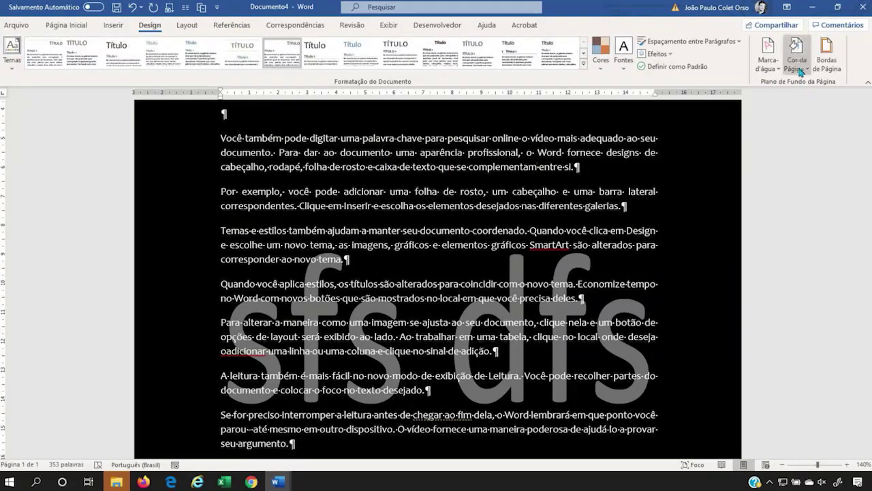
pyautogui.click(796, 58)
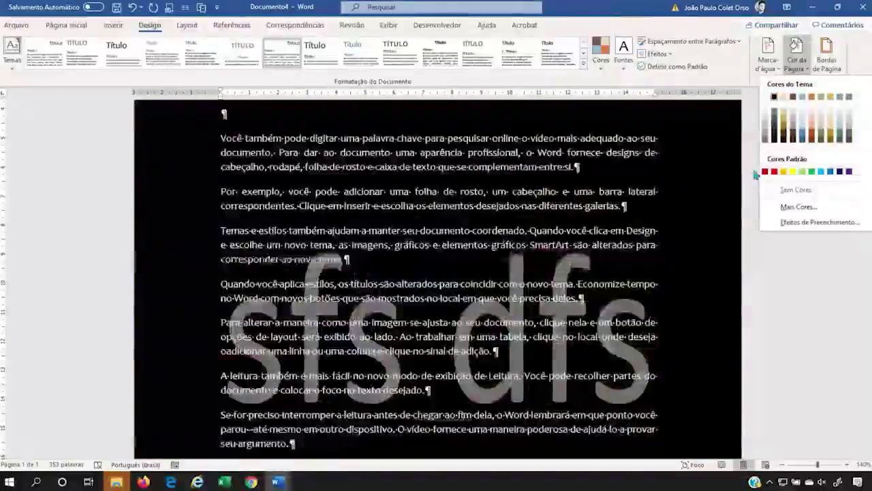
pyautogui.click(773, 172)
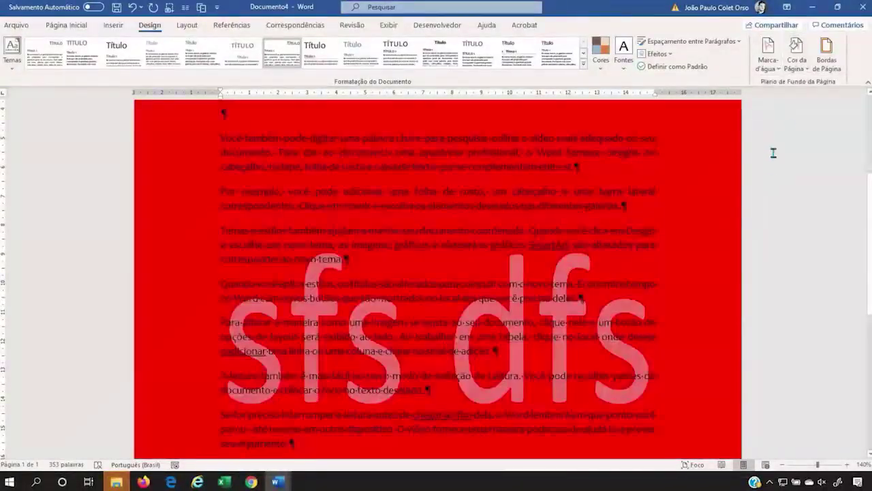
pyautogui.hotkey('ctrl', 'z')
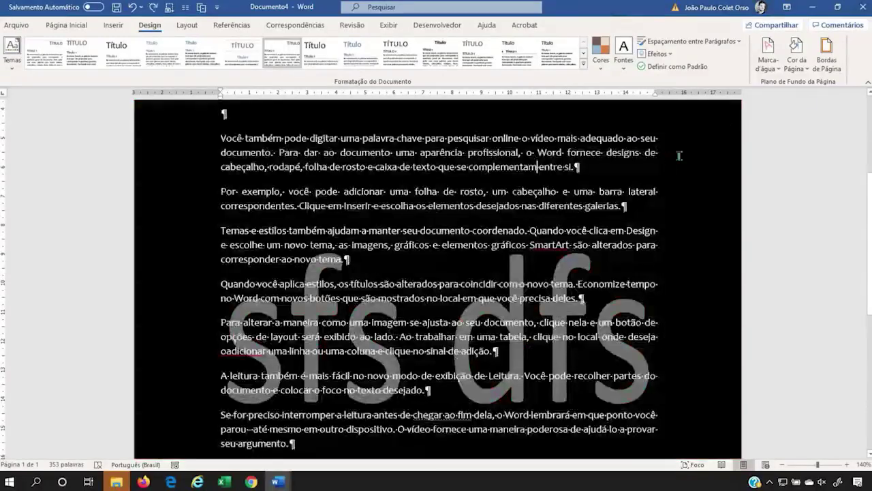
# Step: Set the document's page colour back to white
pyautogui.click(797, 68)
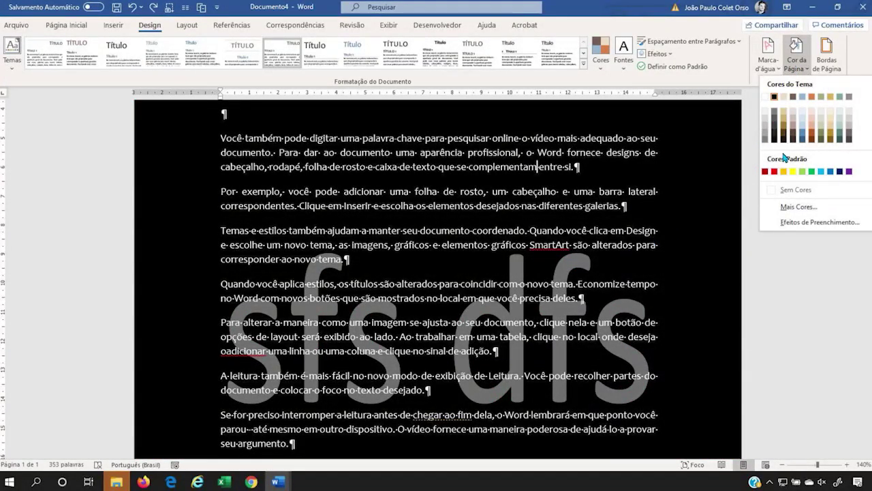
pyautogui.click(782, 99)
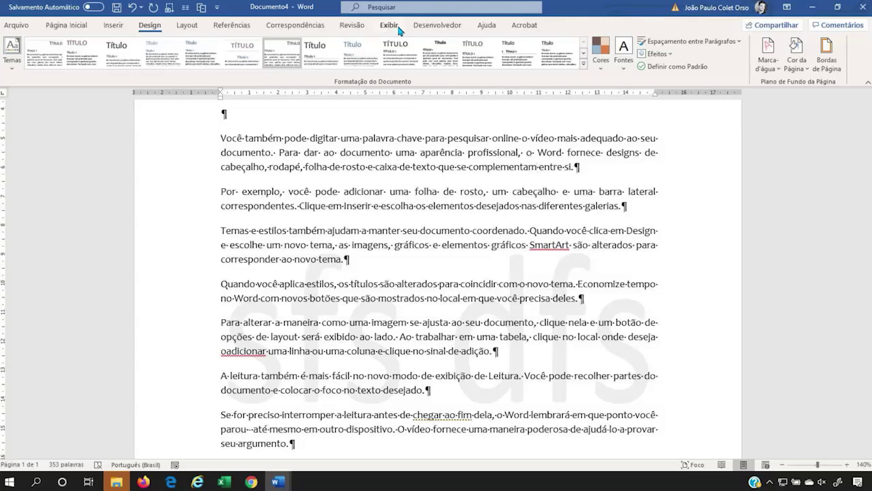
# Step: Open the document in Leitura Avançada (Immersive Reader) and set its line focus to Uma Linha
pyautogui.click(395, 28)
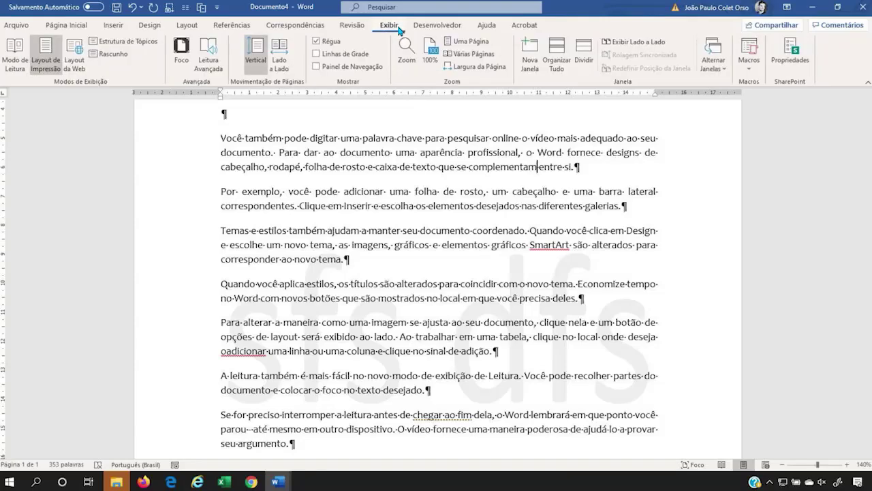
pyautogui.click(212, 49)
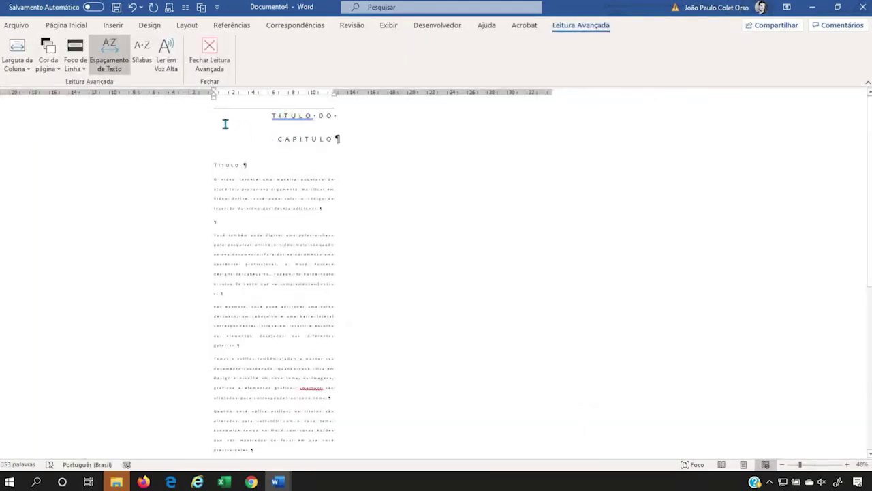
pyautogui.click(71, 63)
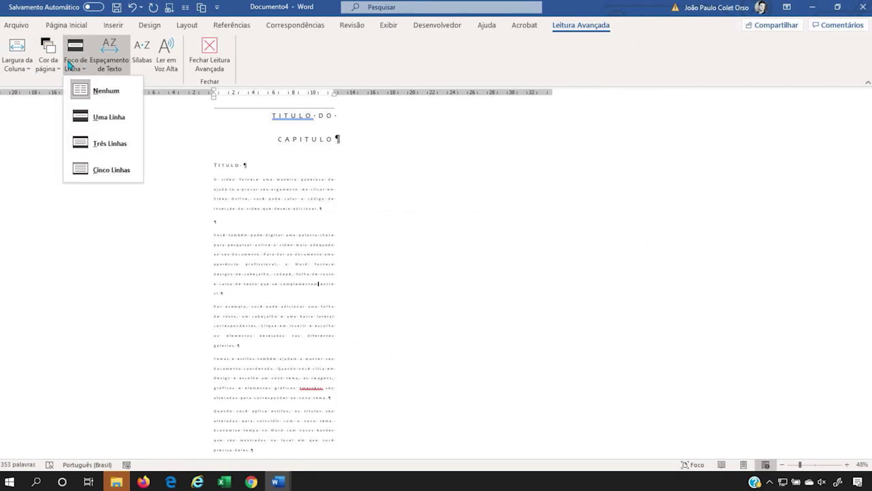
pyautogui.click(117, 116)
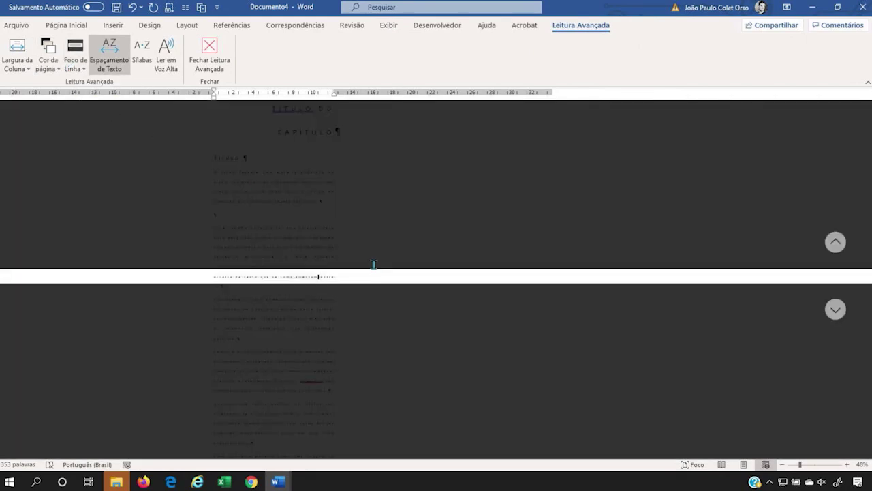
# Step: Turn off the reader's text spacing, try the Três Linhas line focus and set line focus to Nenhum
pyautogui.click(106, 60)
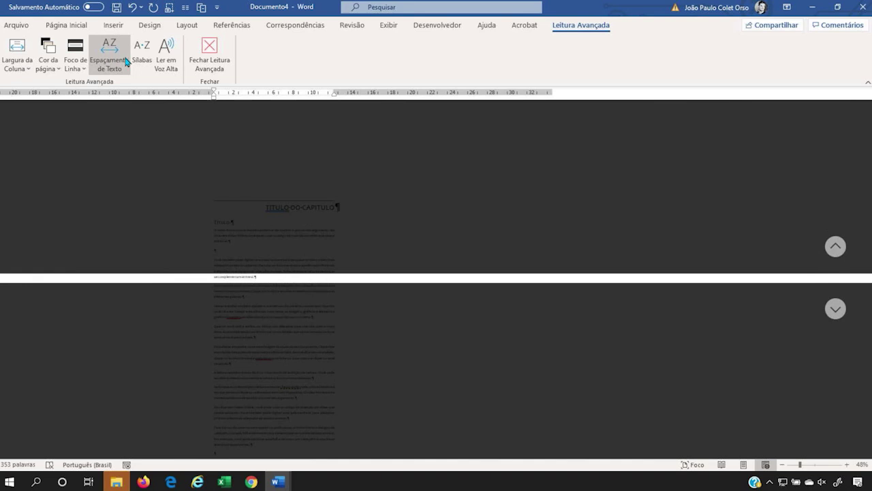
pyautogui.click(76, 63)
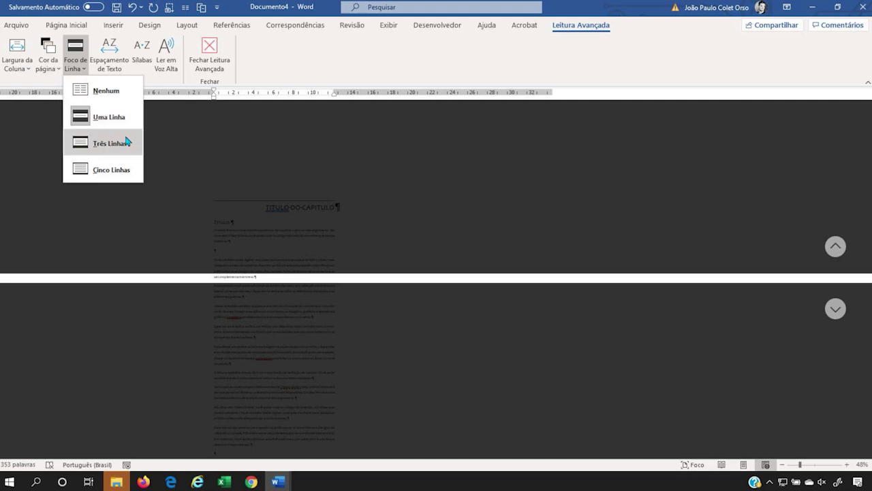
pyautogui.click(117, 143)
pyautogui.click(83, 68)
pyautogui.click(99, 92)
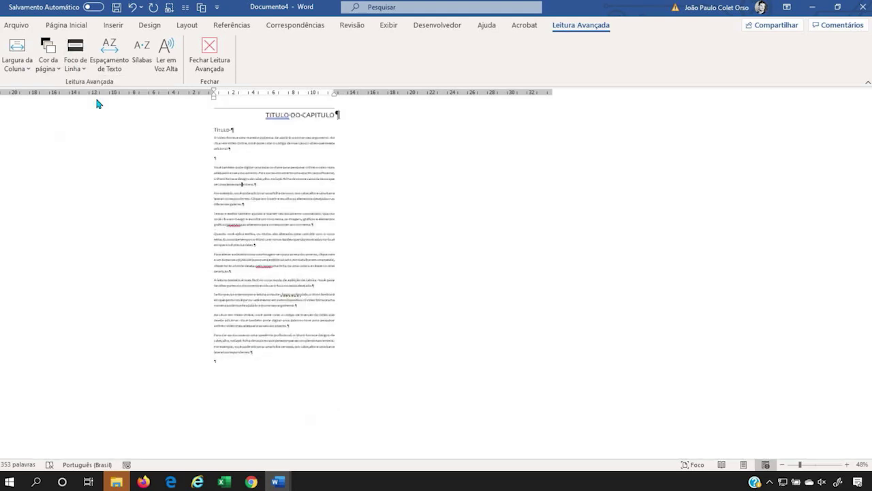
# Step: Enlarge the text in Leitura Avançada and set its page colour to black
pyautogui.keyDown('ctrl'); pyautogui.scroll(7, 259, 241); pyautogui.keyUp('ctrl')
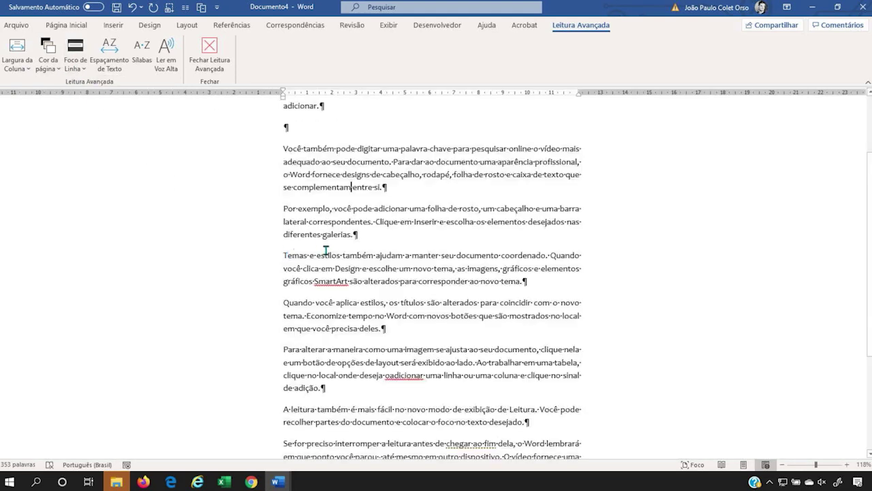
pyautogui.keyDown('ctrl'); pyautogui.scroll(4, 337, 248); pyautogui.keyUp('ctrl')
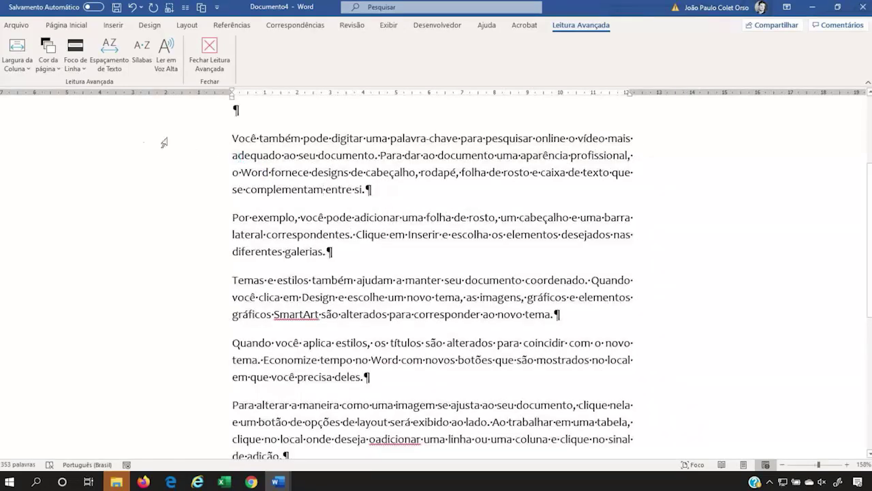
pyautogui.click(48, 58)
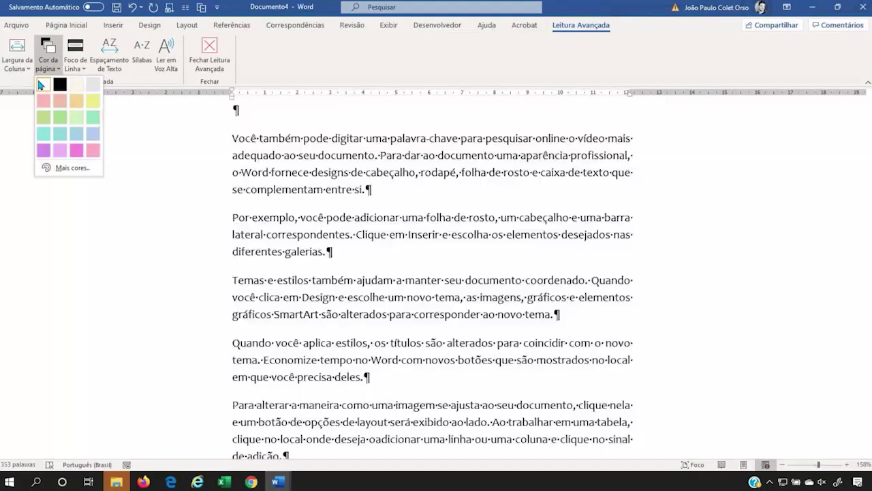
pyautogui.click(60, 84)
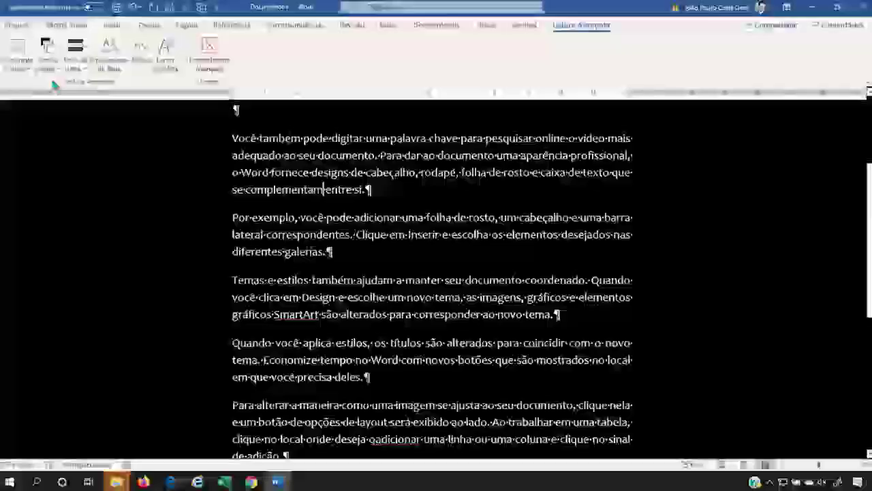
# Step: Add "s d sf sf sd fsd fsdf sdsd" after "adicionar." in the first body paragraph and close Leitura Avançada
pyautogui.scroll(5, 361, 272)
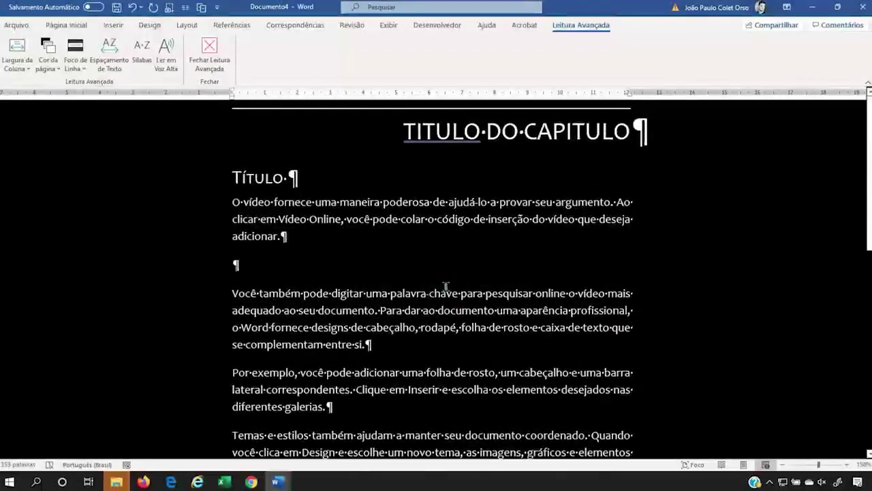
pyautogui.moveTo(233, 202); pyautogui.dragTo(475, 293)
pyautogui.click(475, 293)
pyautogui.write('s ')
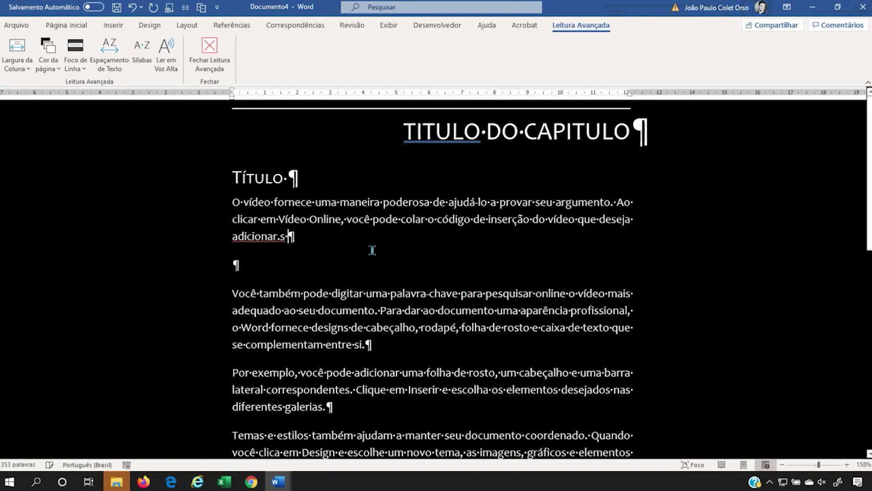
pyautogui.write('d sf sf sd fsd fsdf sdsd')
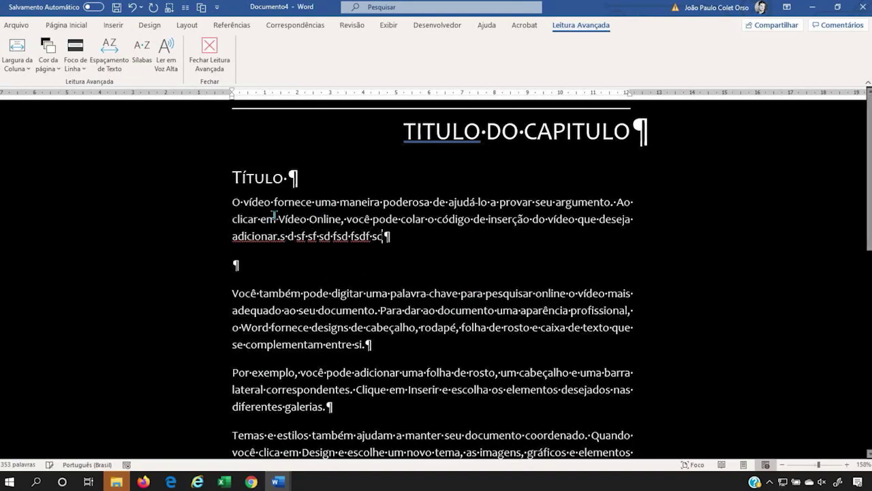
pyautogui.click(211, 58)
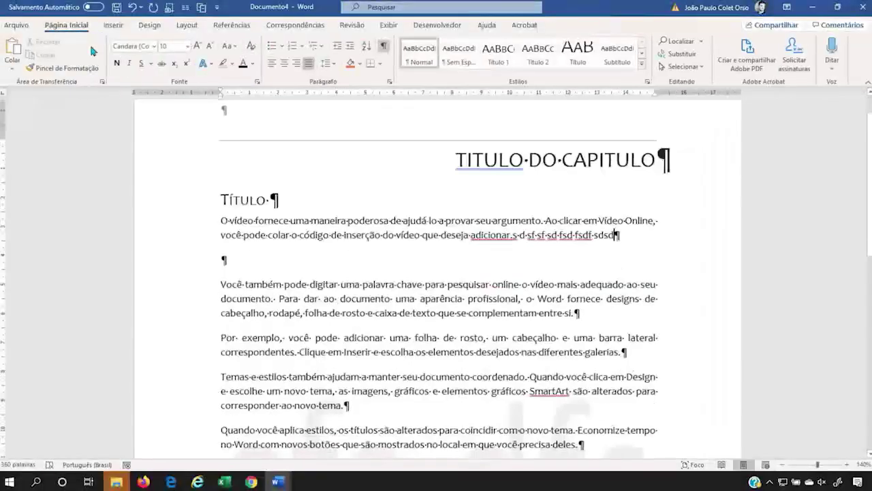
# Step: Show the document in Read Mode (Modo de Leitura) and set its page colour to Sépia
pyautogui.click(387, 25)
pyautogui.click(21, 54)
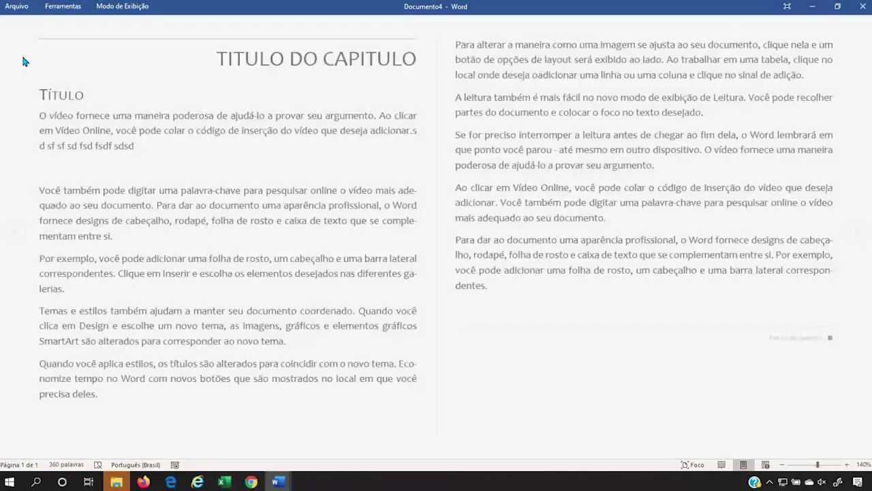
pyautogui.click(63, 6)
pyautogui.click(7, 6)
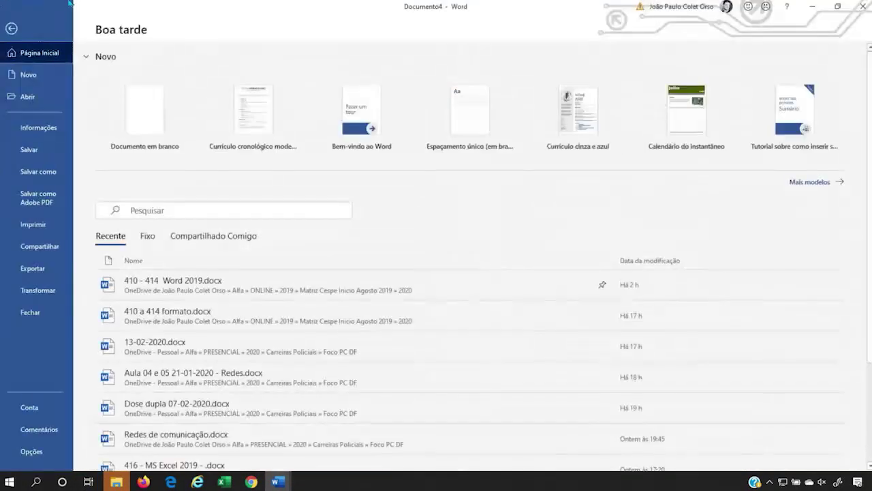
pyautogui.click(13, 14)
pyautogui.click(126, 6)
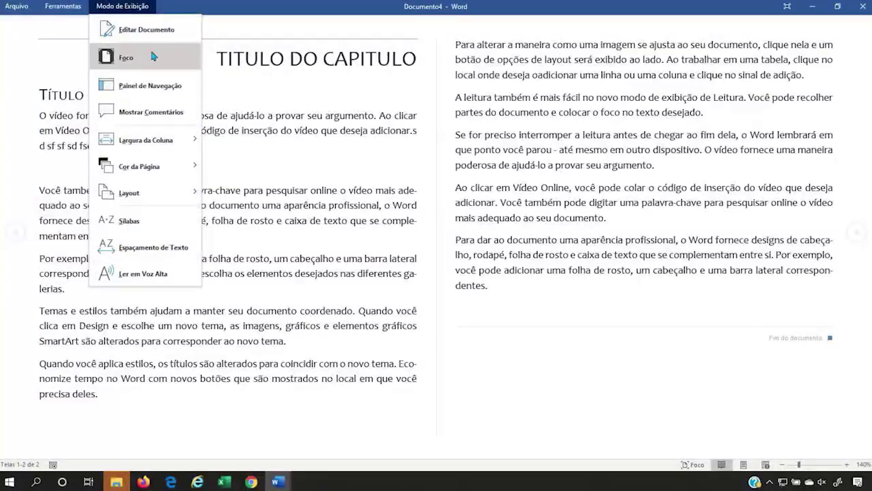
pyautogui.moveTo(183, 164)
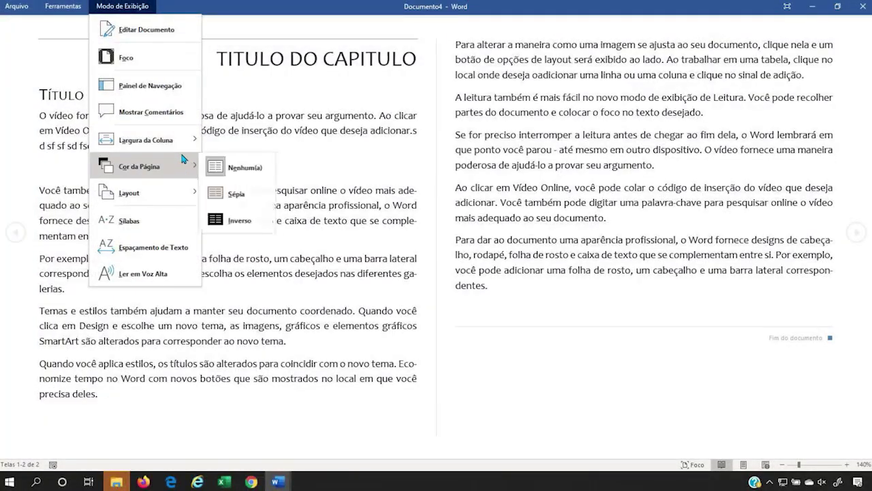
pyautogui.click(251, 191)
# Step: Set the Read Mode page colour to Inverso and return to the print layout view
pyautogui.click(129, 6)
pyautogui.moveTo(171, 166)
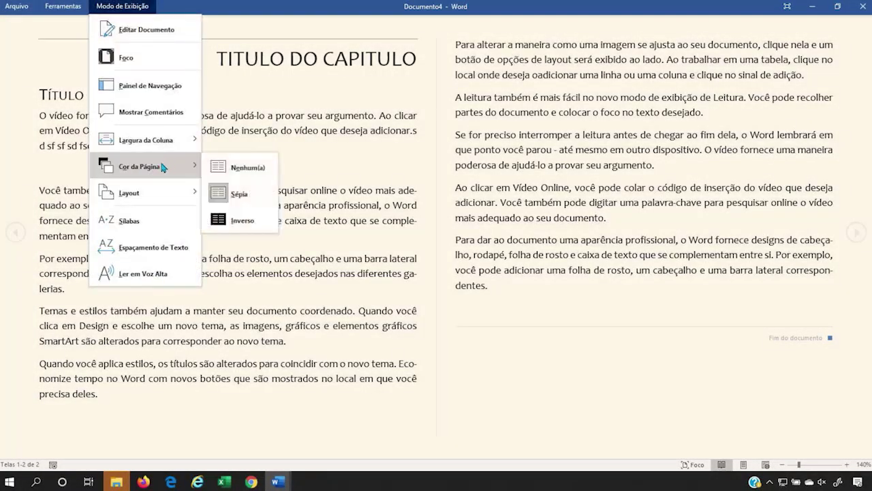
pyautogui.click(242, 220)
pyautogui.press('s')
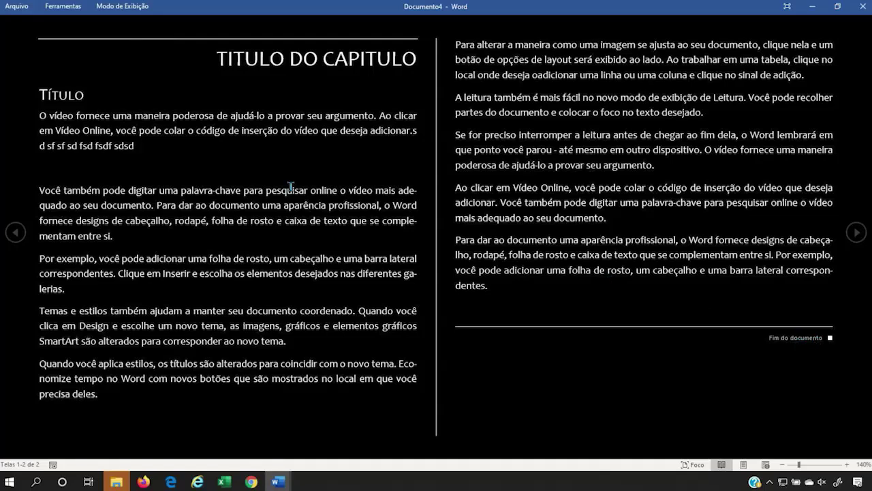
pyautogui.press('Escape')
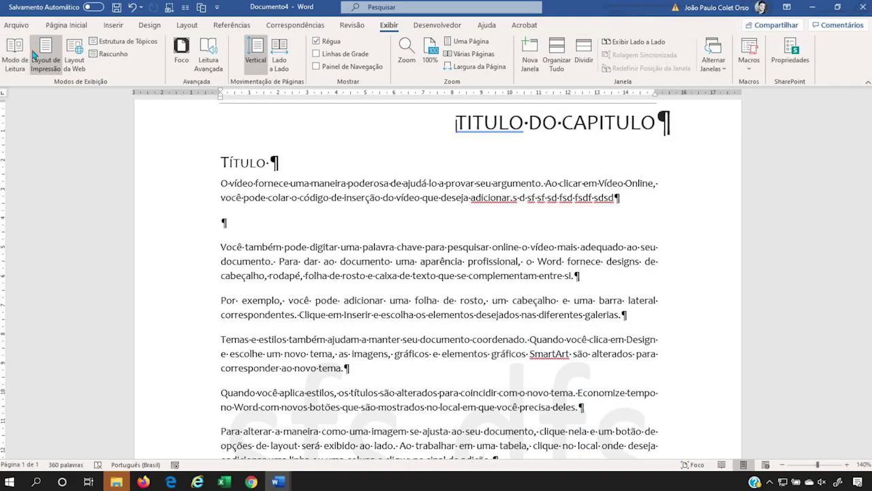
# Step: Reopen the document in Leitura Avançada and unmute the computer's sound
pyautogui.click(209, 58)
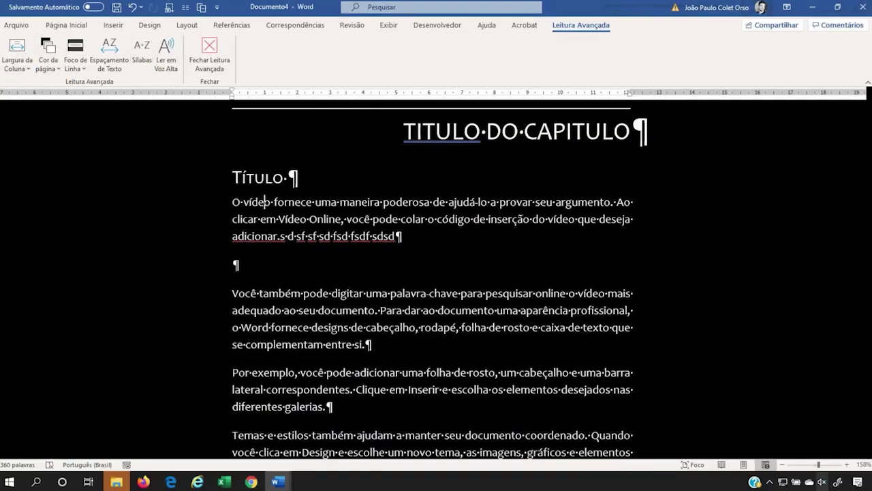
pyautogui.click(821, 481)
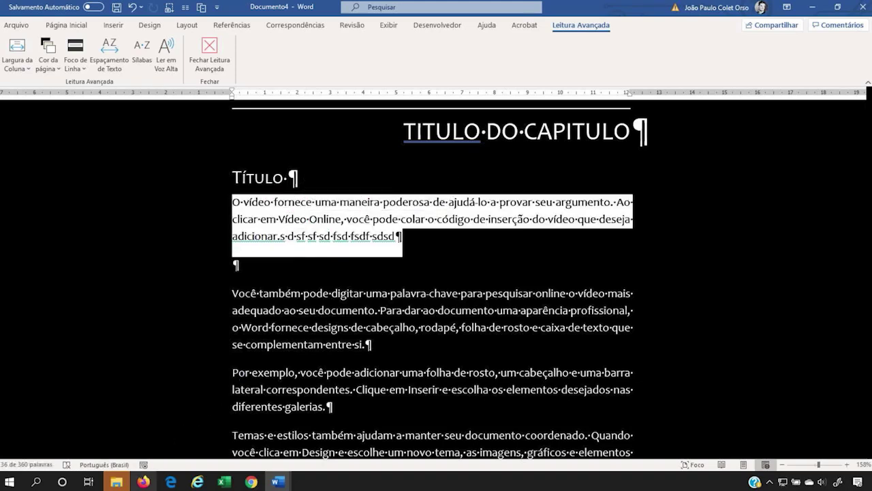
# Step: Switch to the virtual desktop with YouTube in Chrome and pause the live video
pyautogui.moveTo(269, 479)
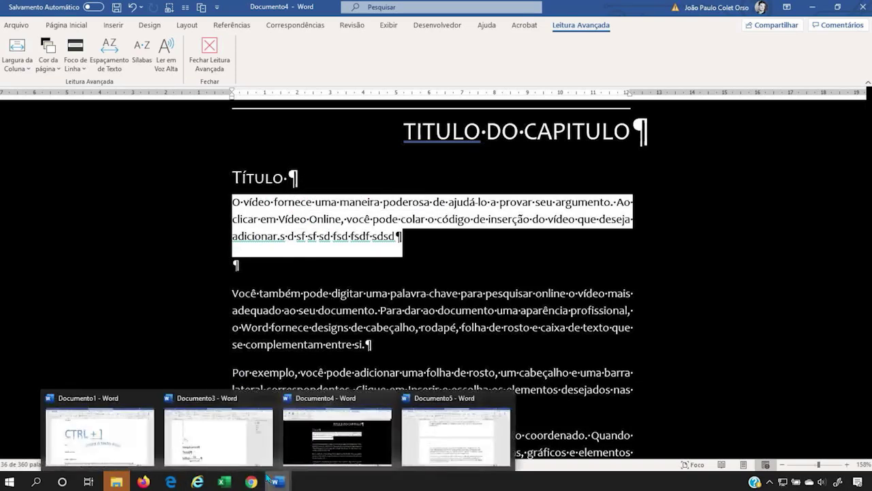
pyautogui.press('ctrl+super+Right')
pyautogui.press('ctrl+super+Left')
pyautogui.press('ctrl+super+Left')
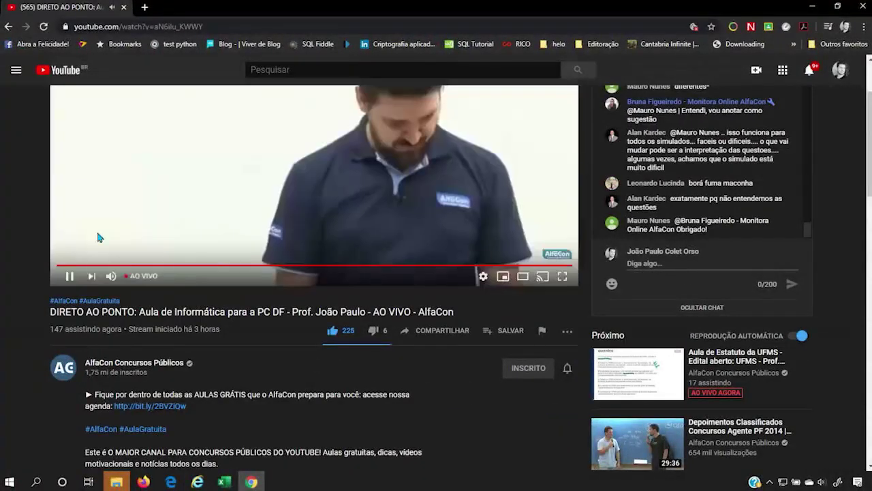
pyautogui.click(70, 276)
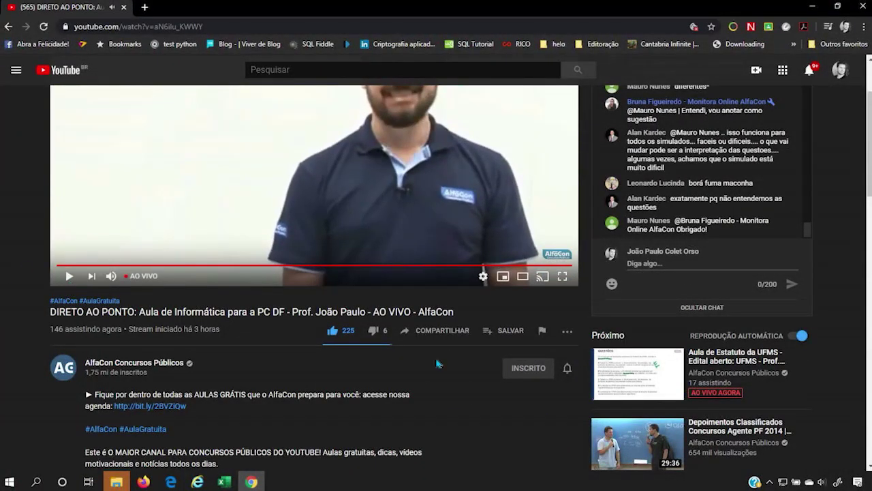
# Step: Return to the Word document on the other virtual desktop and have its first body paragraph read aloud
pyautogui.press('ctrl+super+Right')
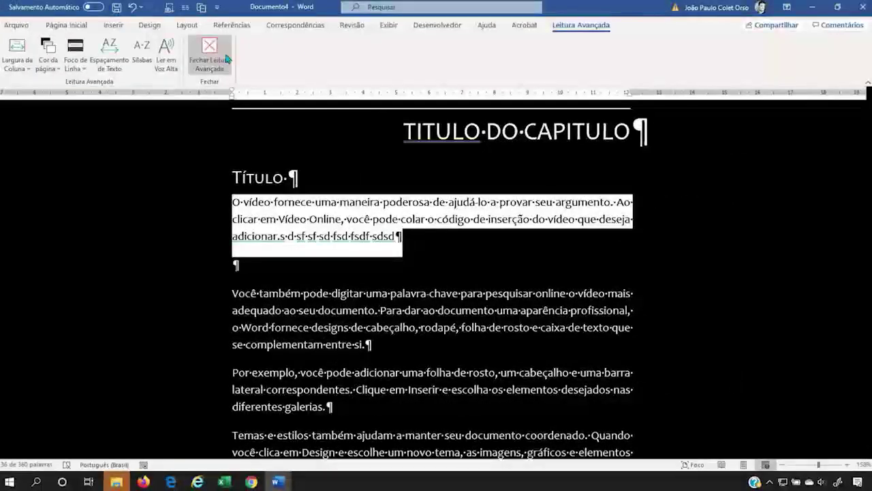
pyautogui.click(167, 54)
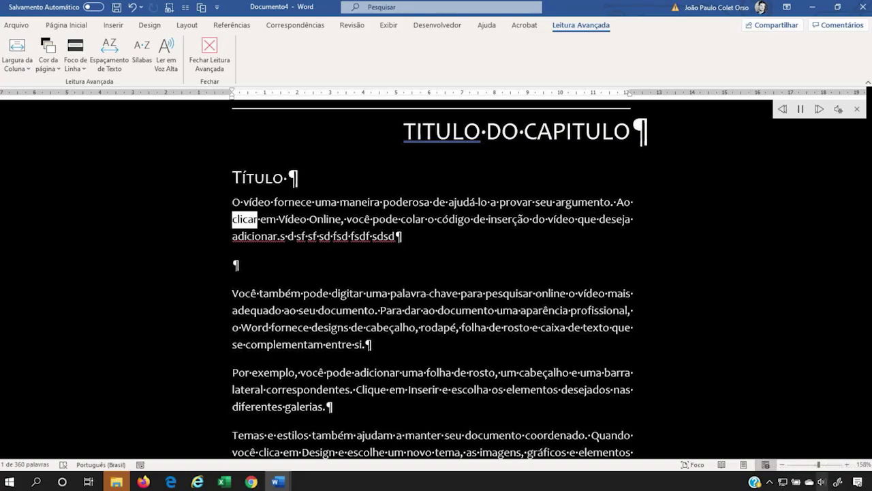
# Step: Raise the computer's speaker volume to 100 and return to the document
pyautogui.click(821, 482)
pyautogui.scroll(6, 777, 455)
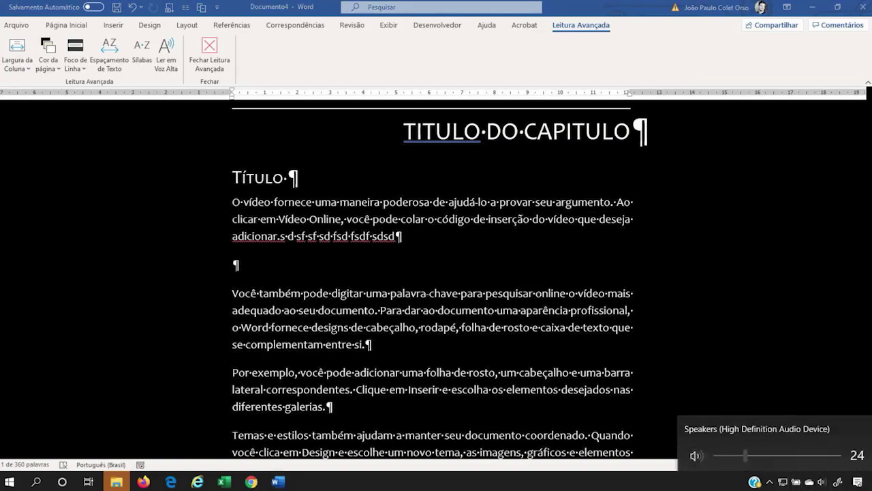
pyautogui.scroll(9, 777, 455)
pyautogui.scroll(20, 777, 455)
pyautogui.scroll(2, 777, 455)
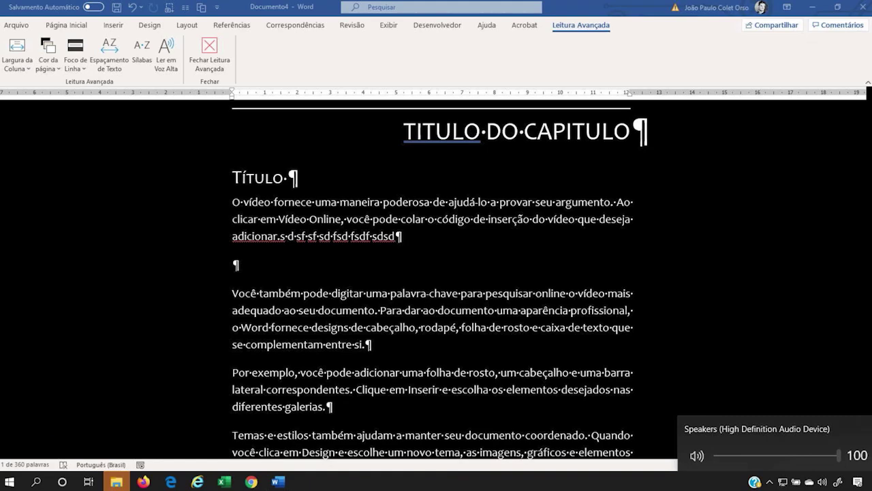
pyautogui.click(380, 237)
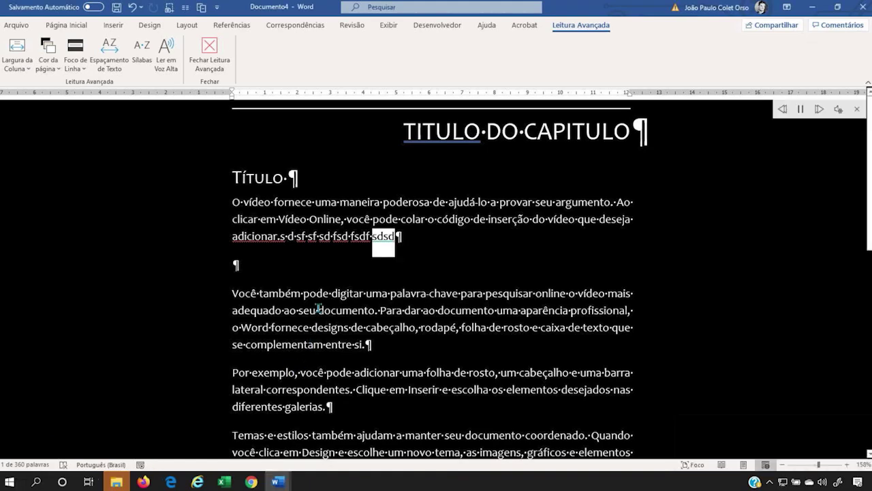
# Step: Have the body paragraph beginning "Você também pode digitar" read aloud, and stop the reading partway through
pyautogui.doubleClick(278, 293)
pyautogui.click(278, 294)
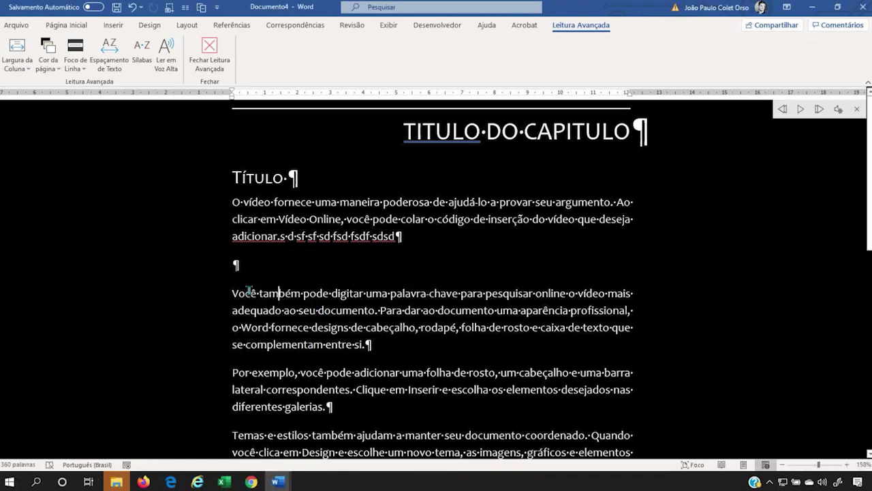
pyautogui.click(163, 58)
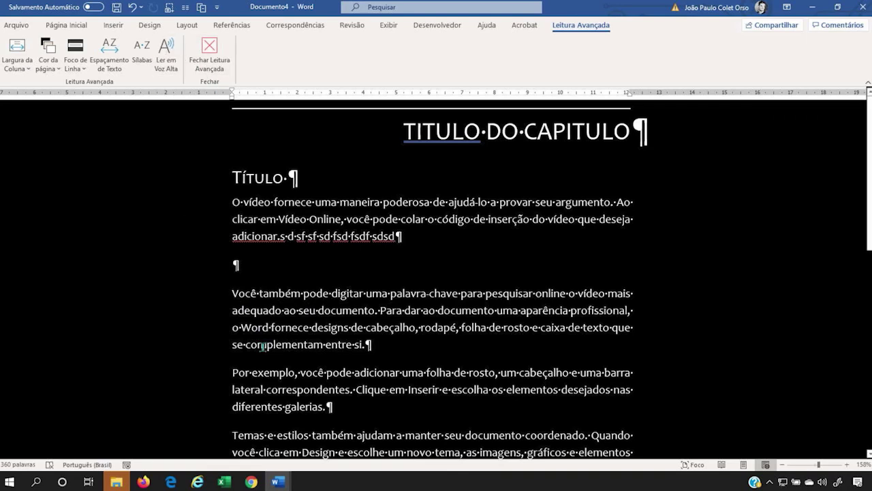
pyautogui.click(166, 57)
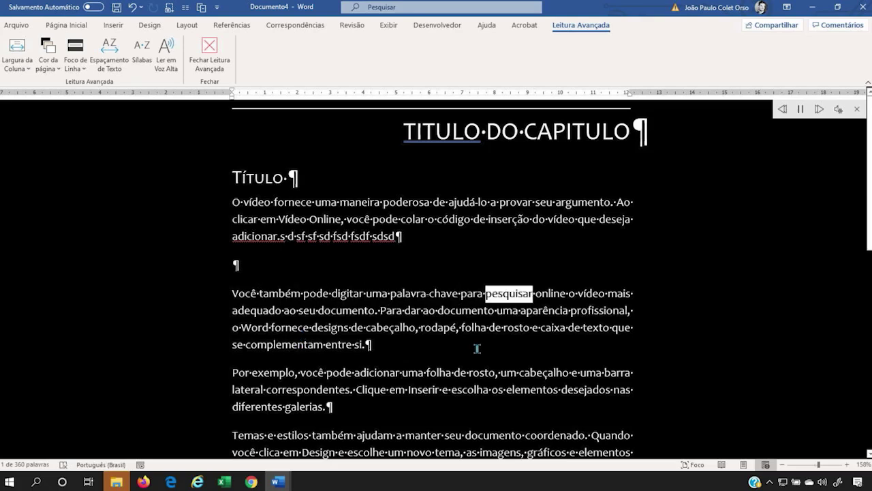
pyautogui.click(167, 58)
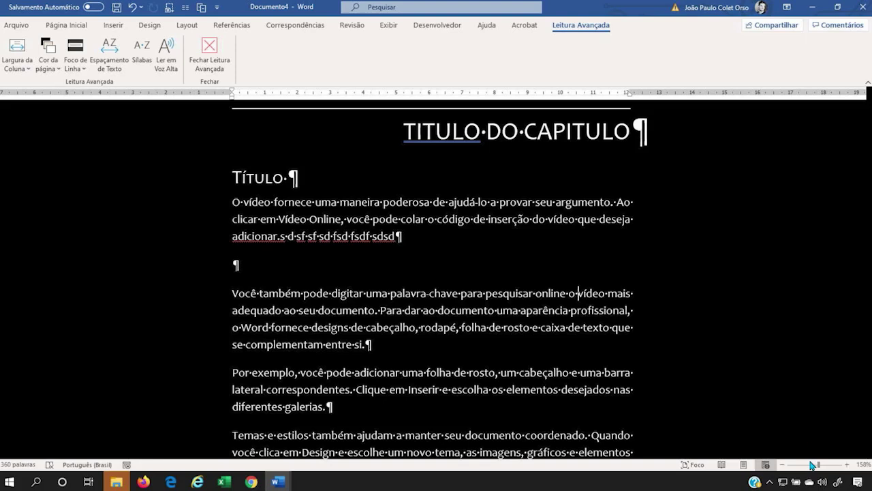
# Step: Mute the computer's speakers and close Leitura Avançada to return to the normal page view
pyautogui.click(822, 481)
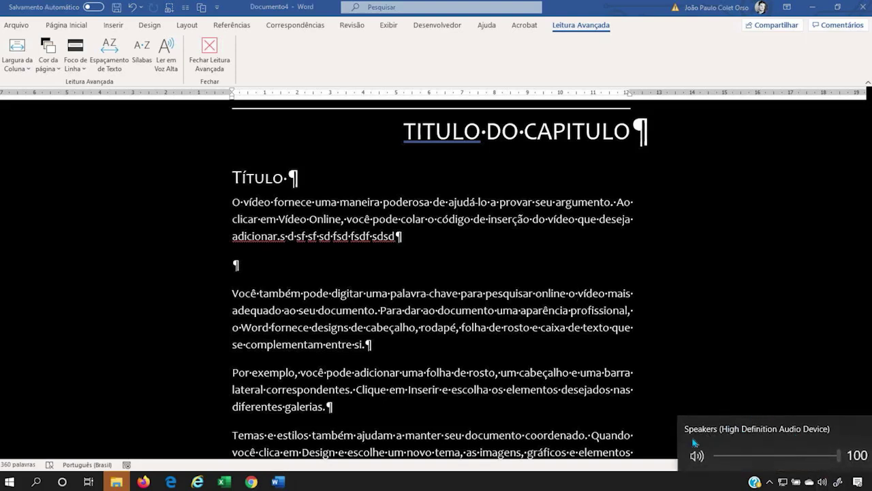
pyautogui.click(696, 456)
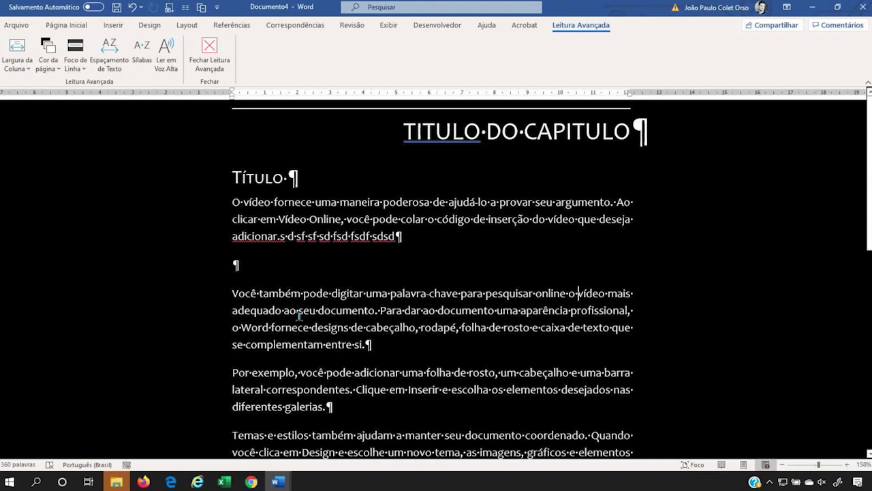
pyautogui.moveTo(317, 315); pyautogui.dragTo(477, 329)
pyautogui.click(421, 351)
pyautogui.click(206, 72)
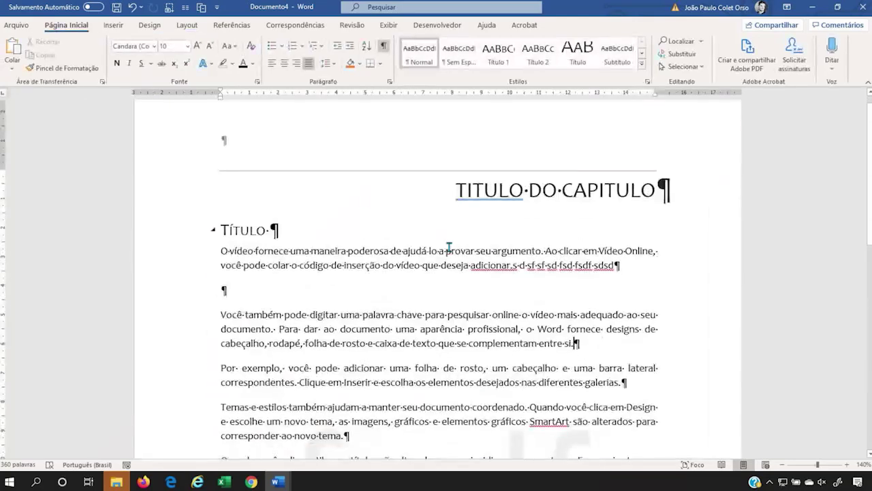
# Step: Start Ler em Voz Alta from the Revisão tools in the first body paragraph and pause it
pyautogui.click(365, 26)
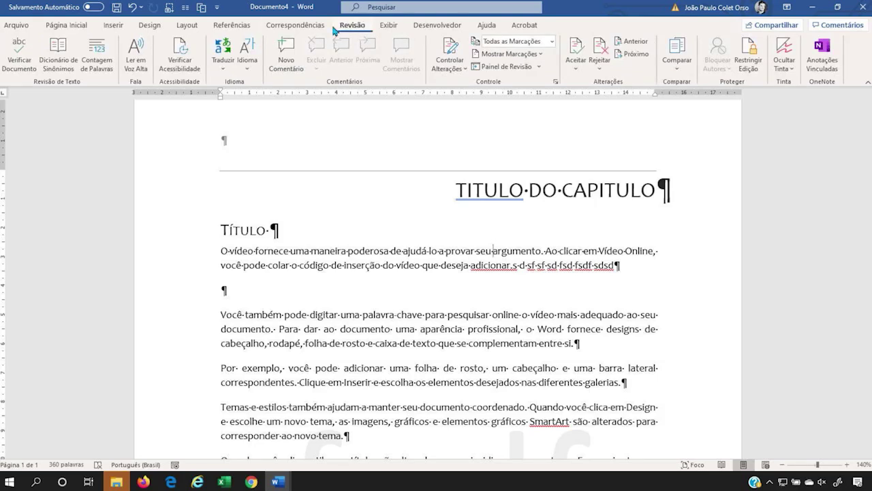
pyautogui.click(134, 64)
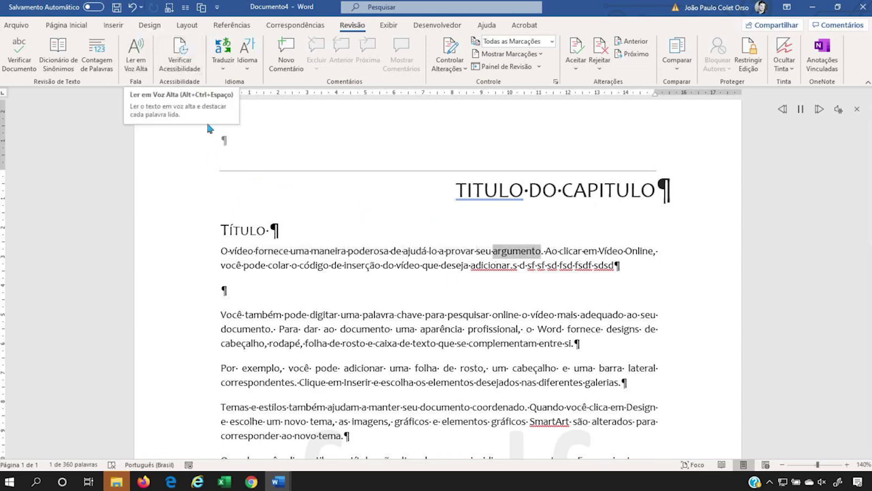
pyautogui.click(800, 112)
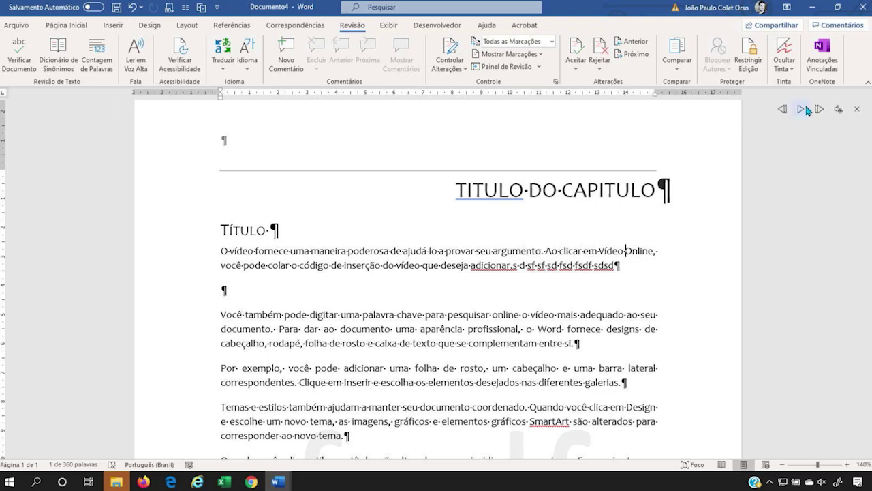
# Step: Look at the page colour choices and the page border settings, and close them without changes
pyautogui.click(150, 26)
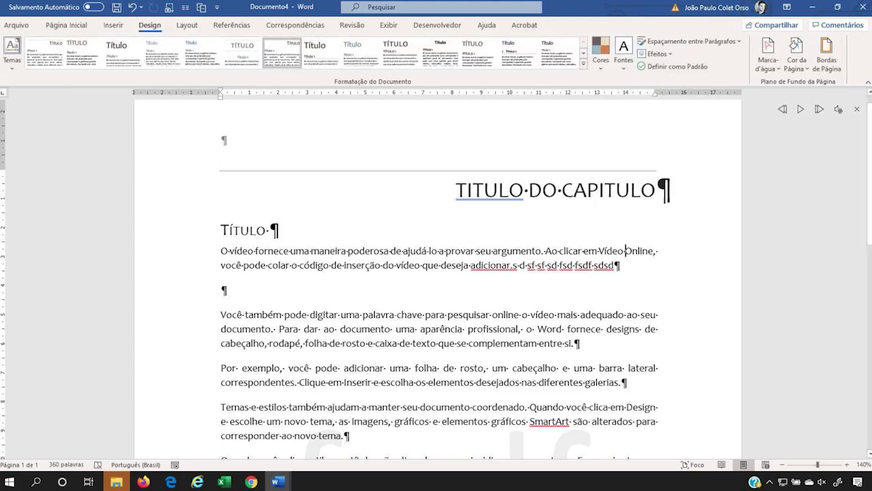
pyautogui.click(797, 63)
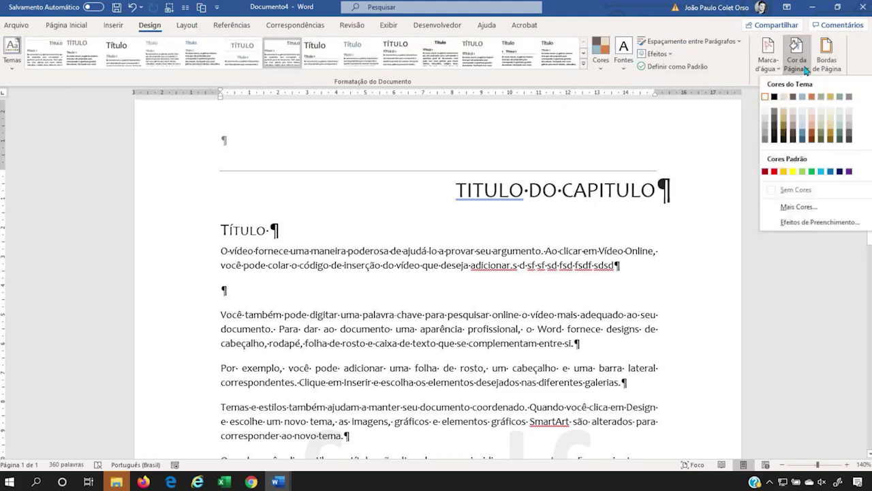
pyautogui.click(836, 63)
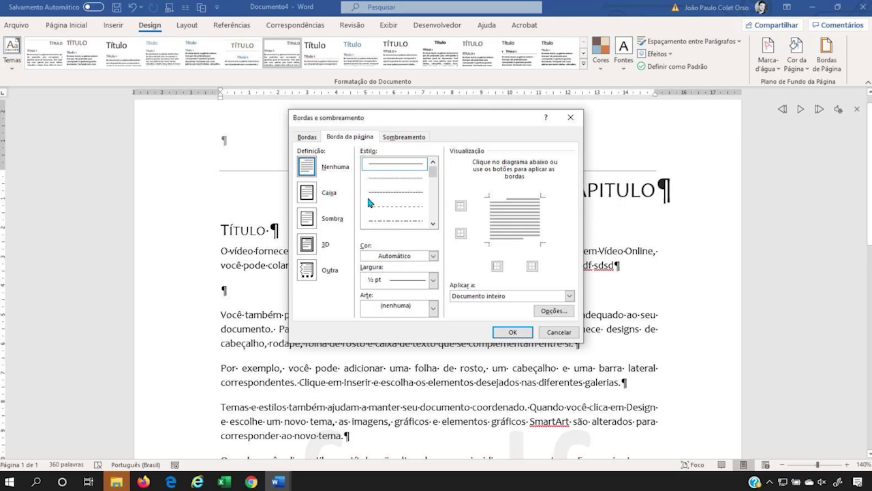
pyautogui.click(557, 333)
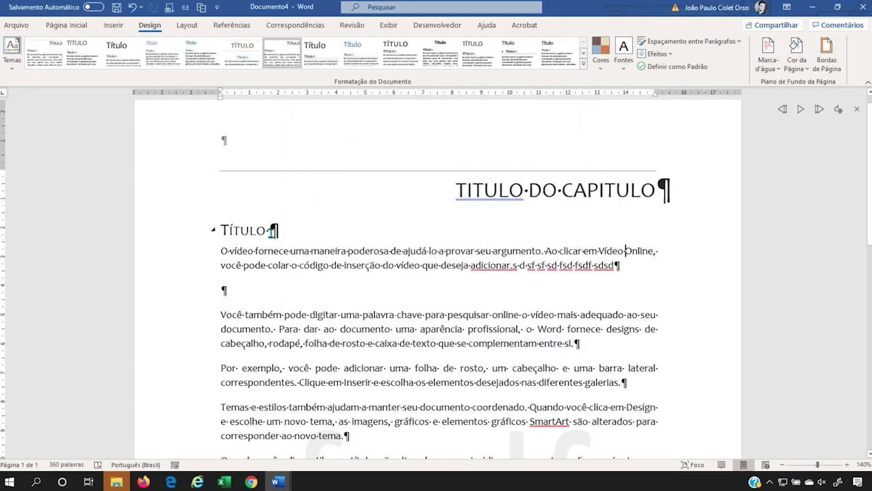
# Step: Apply the Estreita margin preset, with 1,27 cm on all sides, to the document
pyautogui.click(187, 25)
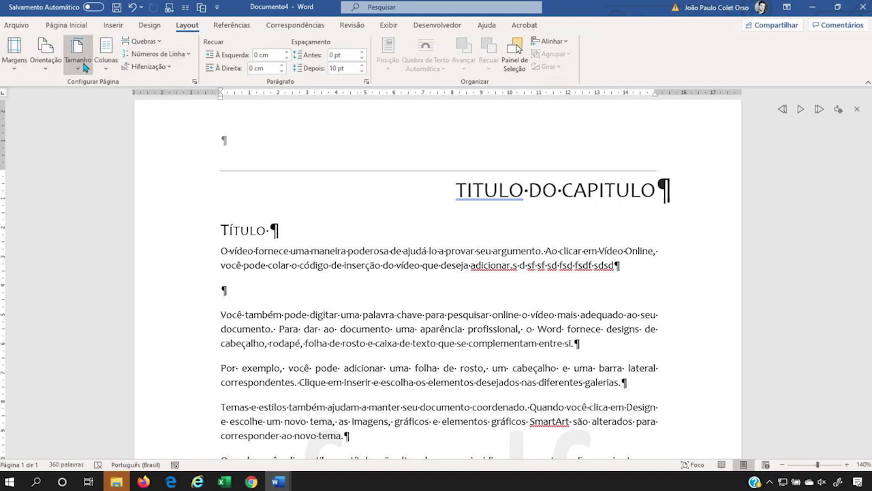
pyautogui.click(14, 53)
pyautogui.click(23, 172)
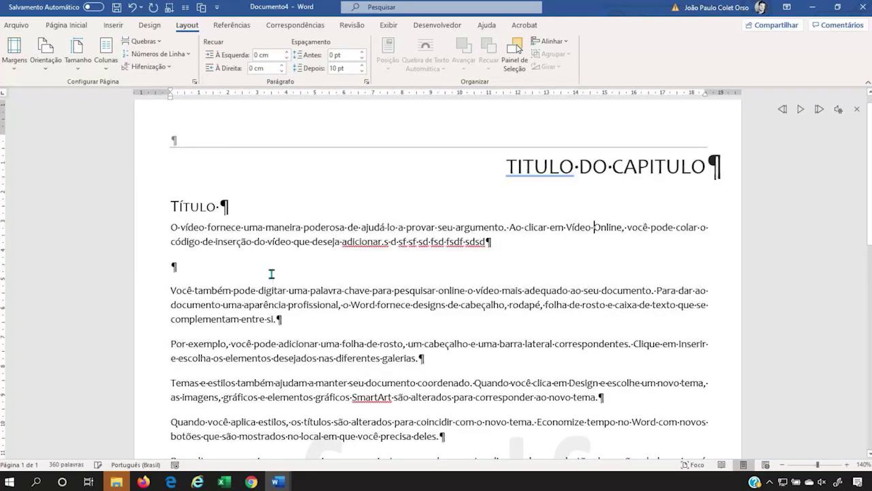
# Step: Add a 1 cm gutter (Medianiz) positioned at Esquerda through the custom margin settings for the whole document
pyautogui.click(13, 53)
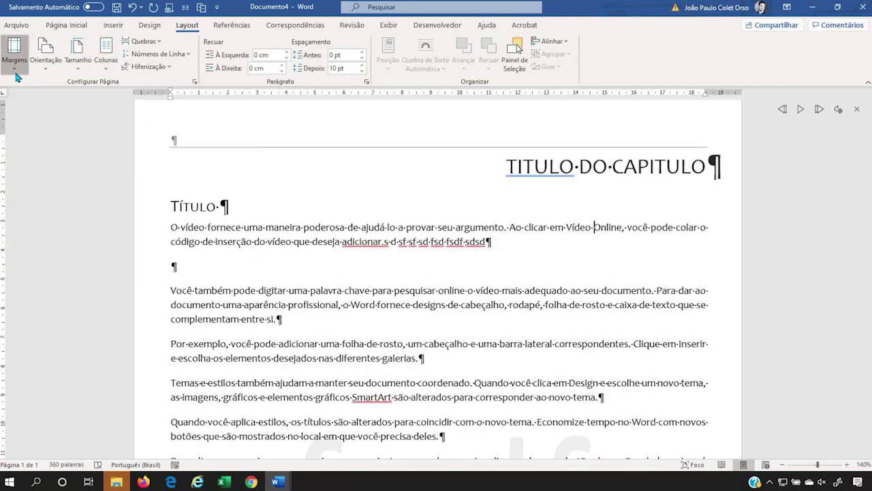
pyautogui.click(59, 316)
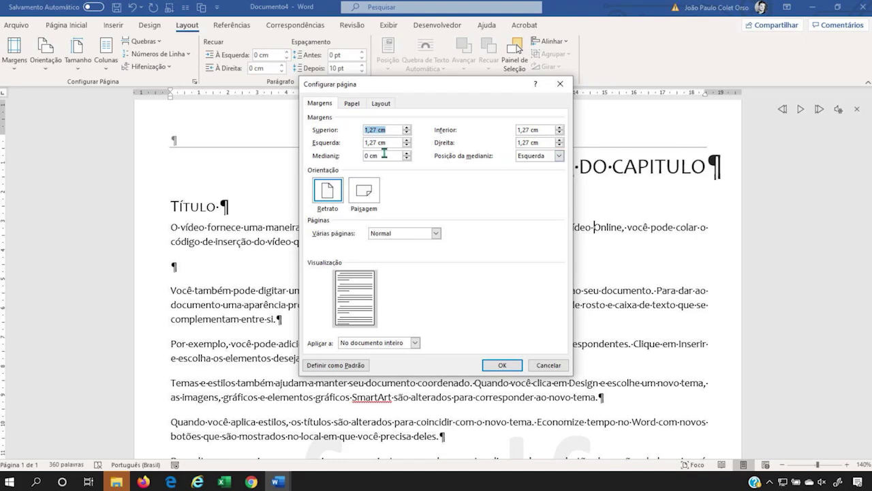
pyautogui.click(397, 156)
pyautogui.write('1')
pyautogui.press('Tab')
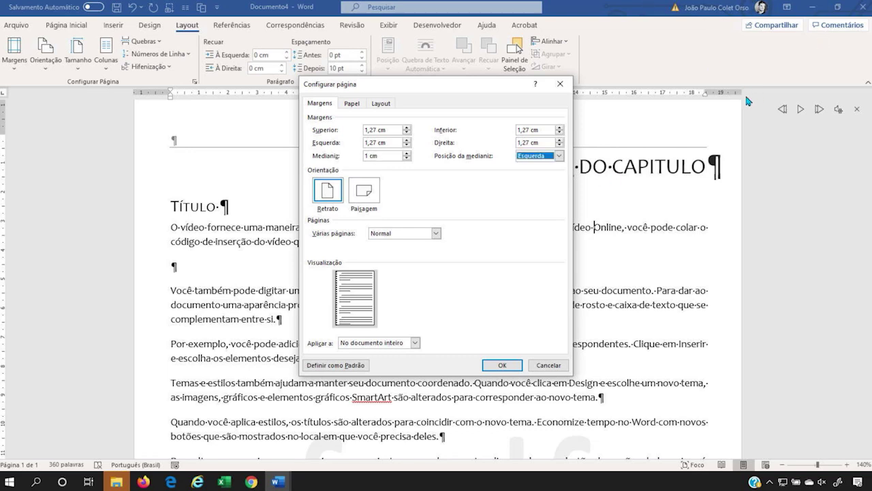
pyautogui.click(551, 156)
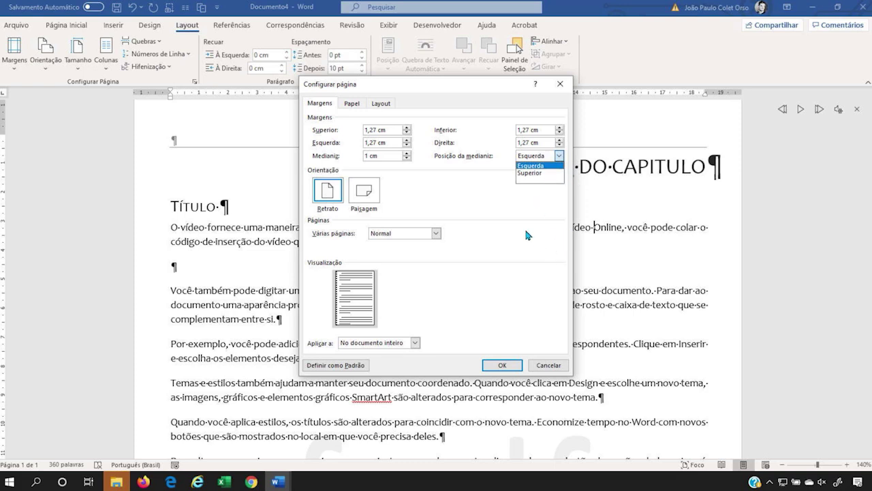
pyautogui.click(489, 212)
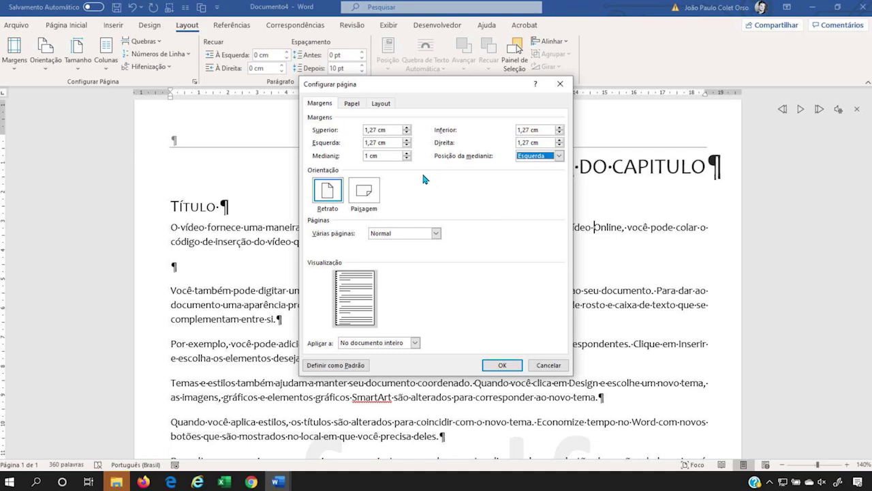
pyautogui.click(502, 365)
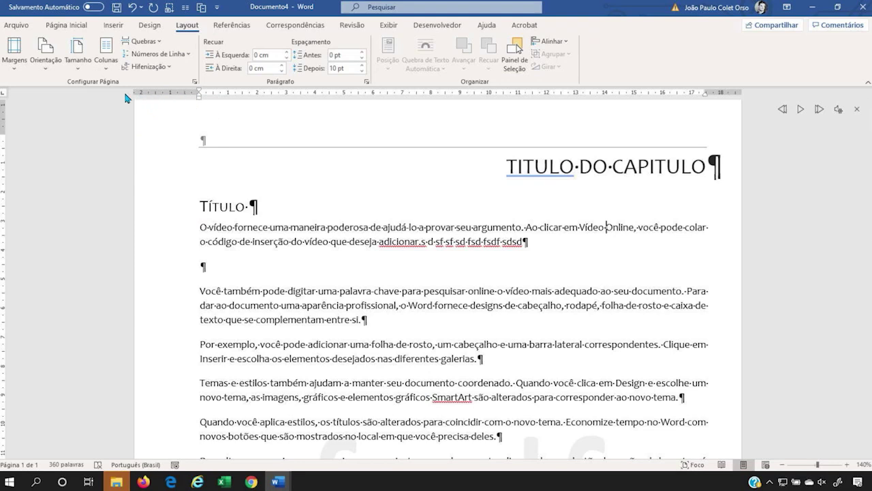
# Step: Set the top, bottom, left and right page margins to 2 cm for the whole document
pyautogui.click(14, 54)
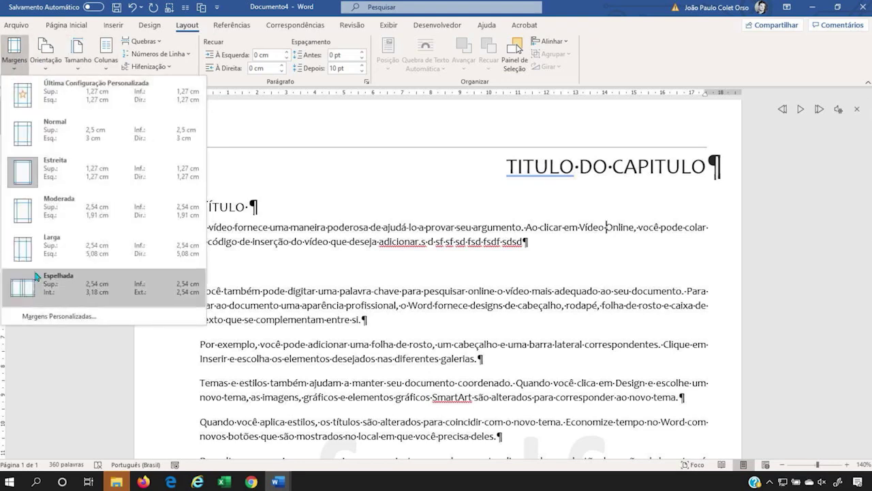
pyautogui.click(57, 316)
pyautogui.click(376, 130)
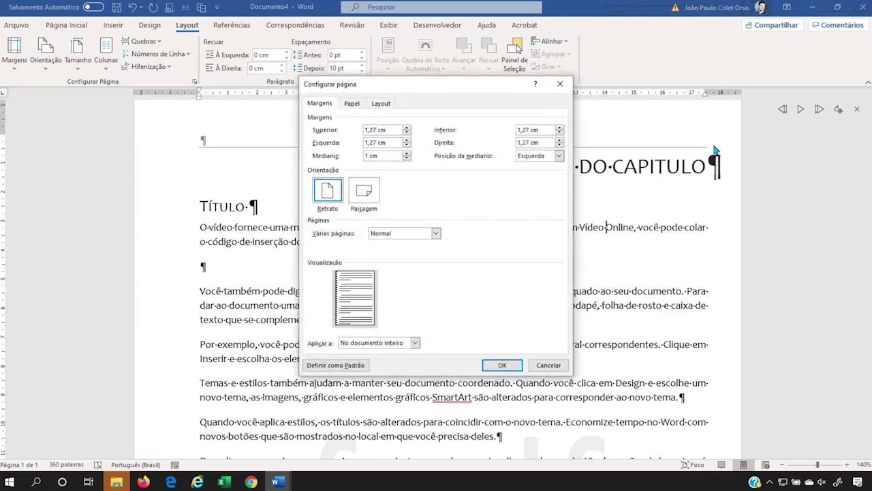
pyautogui.press('Tab')
pyautogui.press('Tab')
pyautogui.write('2cm')
pyautogui.hotkey('shift', 'Tab')
pyautogui.write('2')
pyautogui.press('Tab')
pyautogui.write('2c')
pyautogui.doubleClick(370, 131)
pyautogui.write('2')
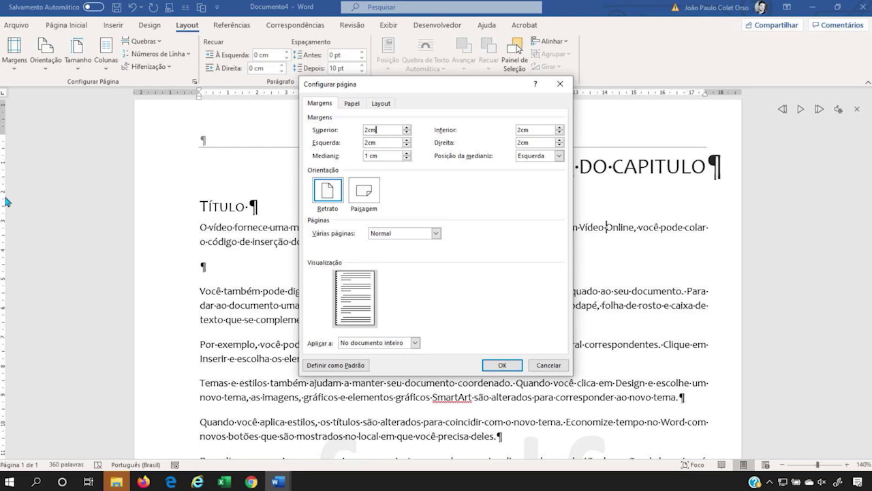
pyautogui.write('cm')
pyautogui.click(510, 364)
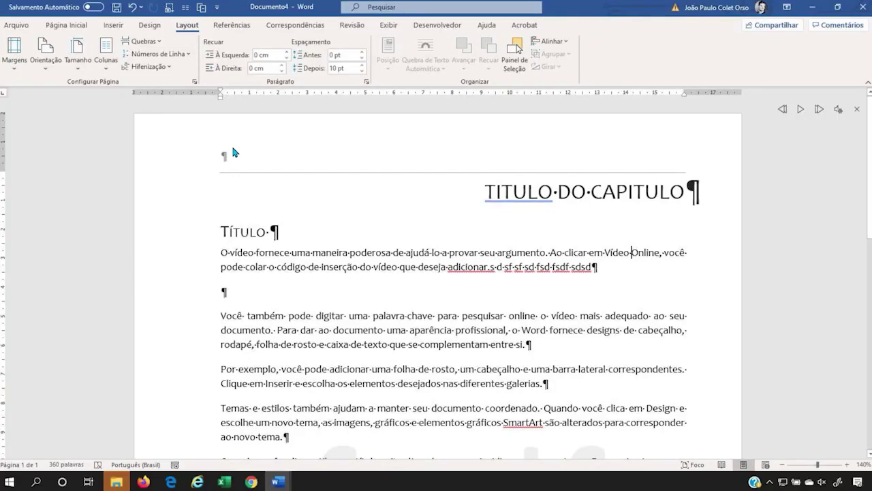
# Step: Change the gutter position (Posição da medianiz) to Superior for the whole document
pyautogui.click(308, 183)
pyautogui.click(233, 230)
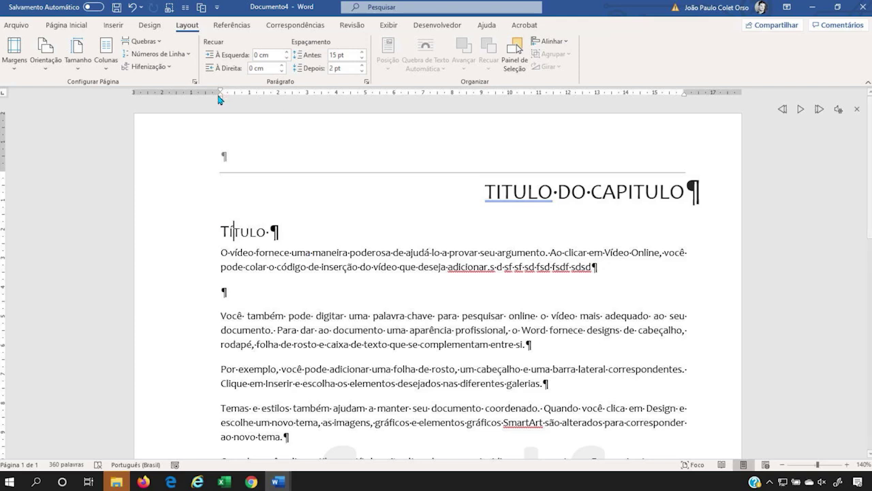
pyautogui.click(14, 49)
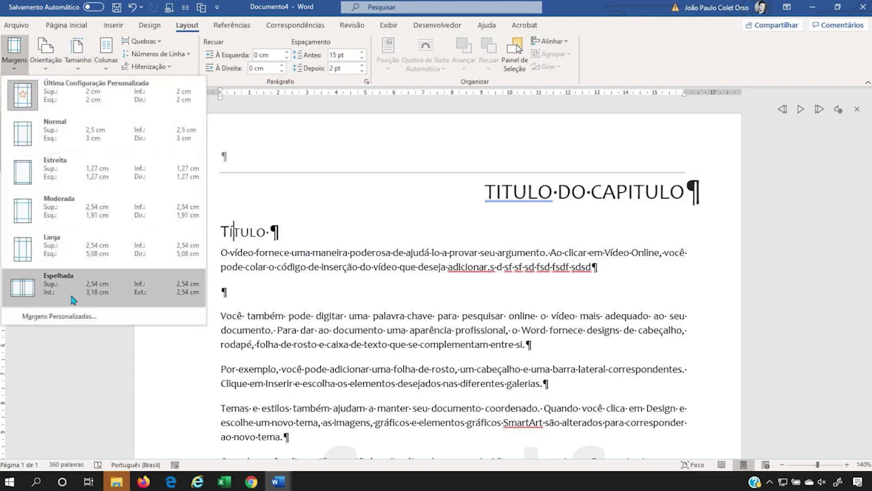
pyautogui.click(59, 316)
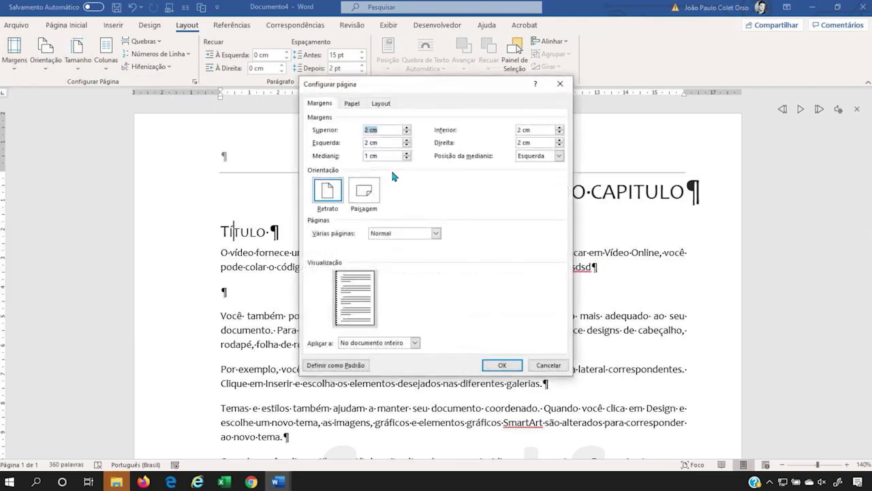
pyautogui.click(558, 156)
pyautogui.click(560, 175)
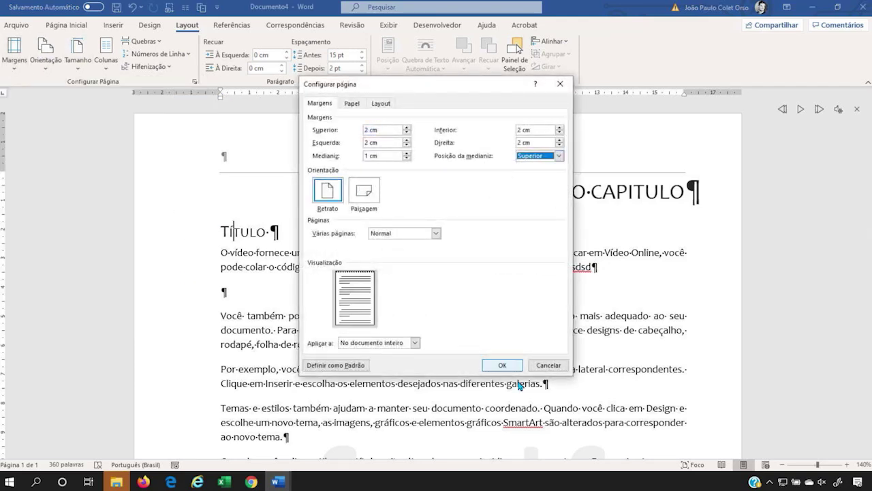
pyautogui.click(502, 365)
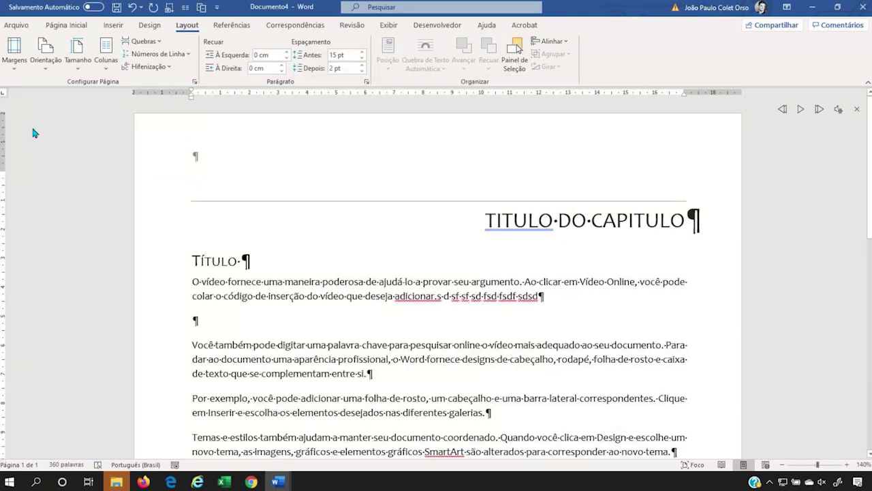
# Step: Set the gutter position (Posição da medianiz) to Esquerda for the whole document
pyautogui.click(14, 51)
pyautogui.click(66, 316)
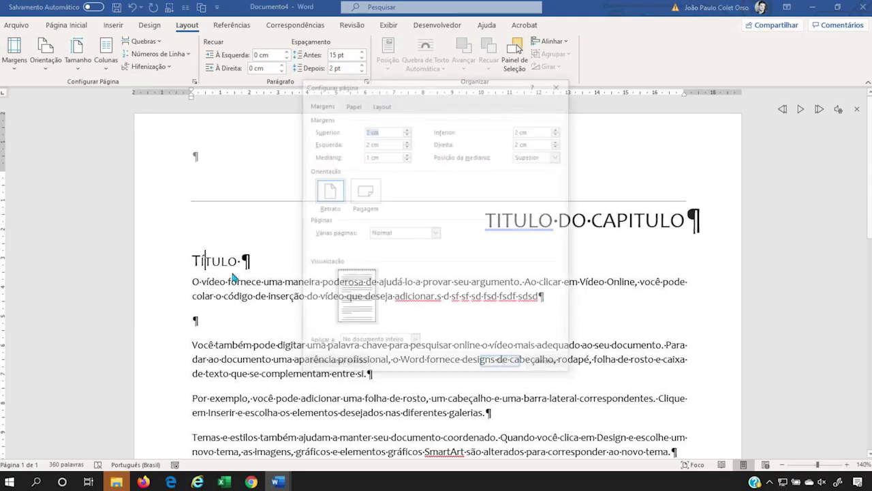
pyautogui.click(541, 156)
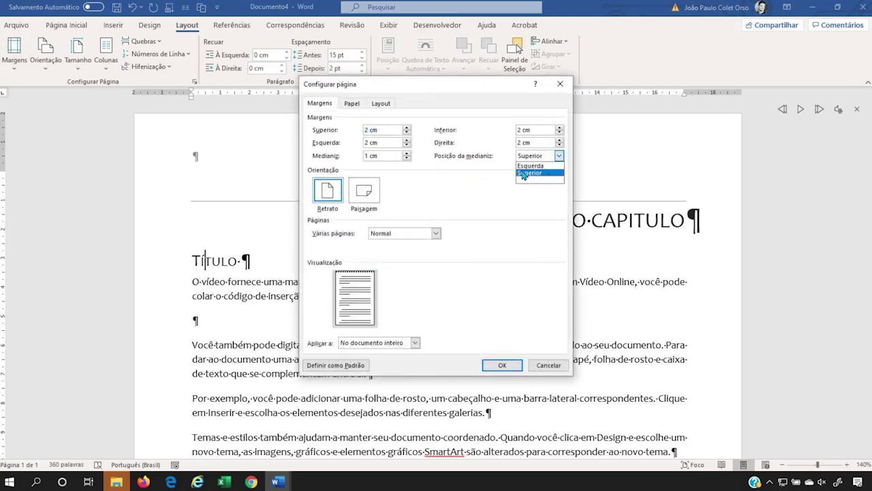
pyautogui.click(530, 165)
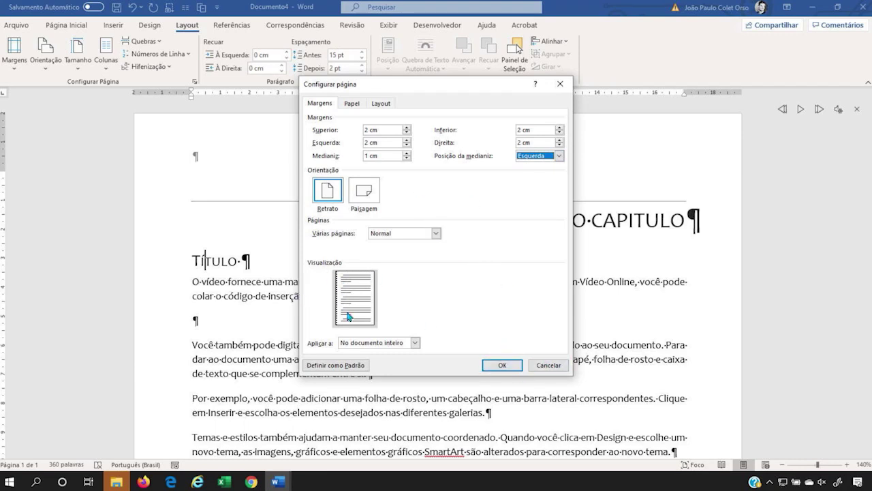
pyautogui.click(502, 365)
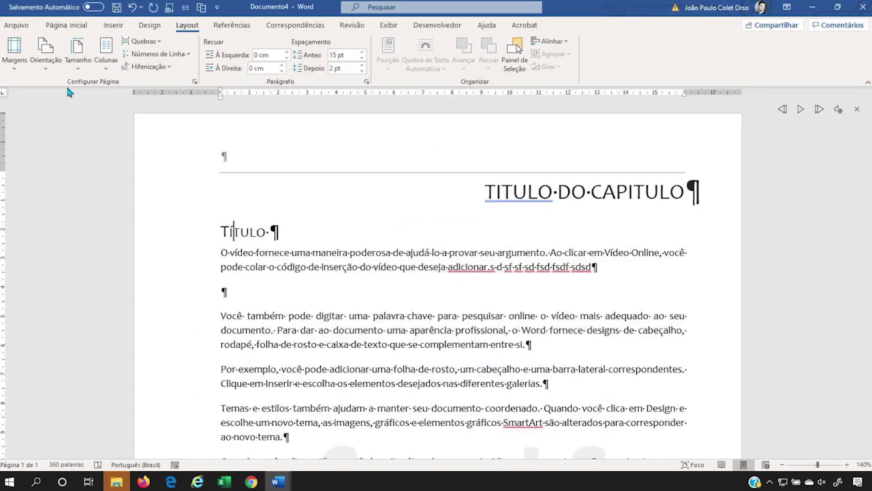
pyautogui.click(45, 54)
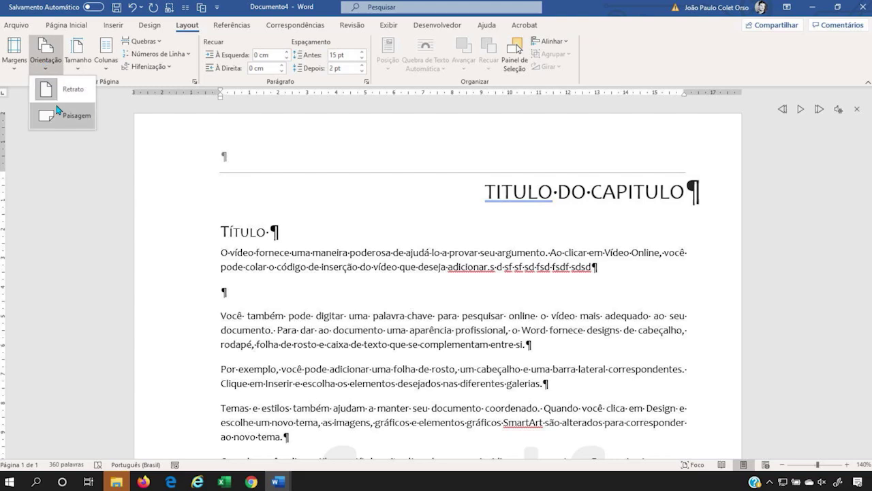
pyautogui.click(78, 55)
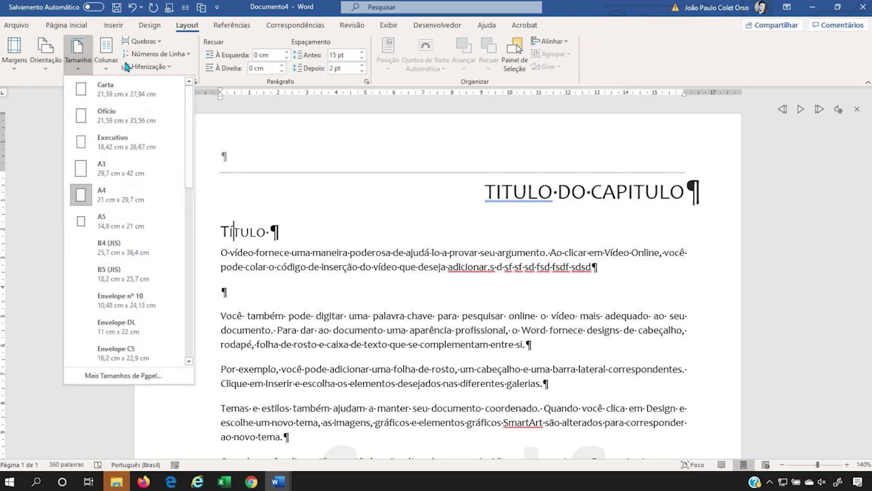
pyautogui.click(152, 71)
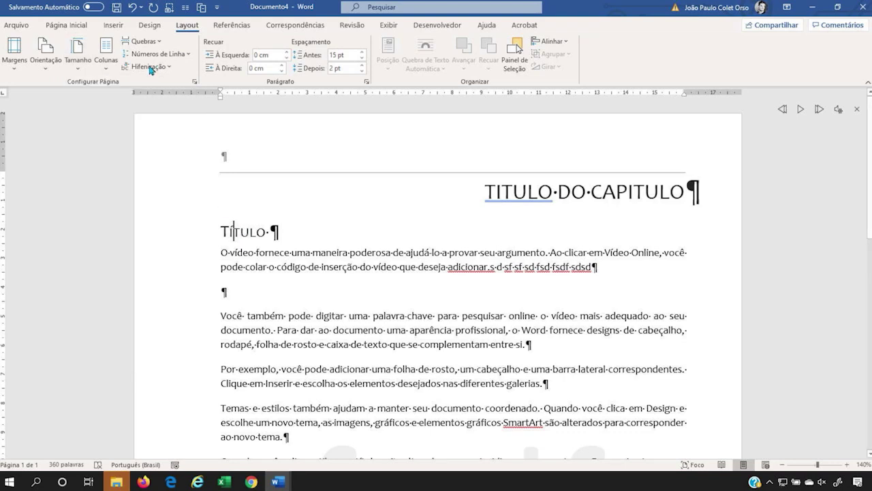
# Step: Try a two-column layout with a line between the columns on the whole document and undo it
pyautogui.click(99, 65)
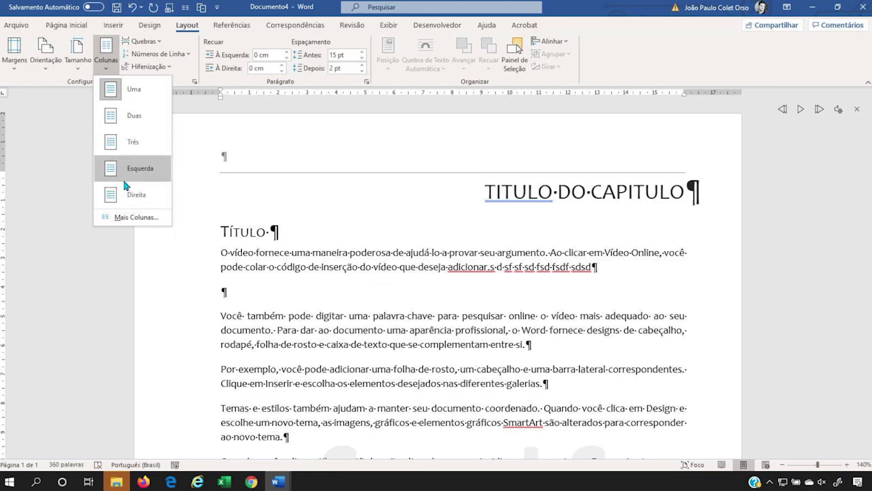
pyautogui.click(133, 216)
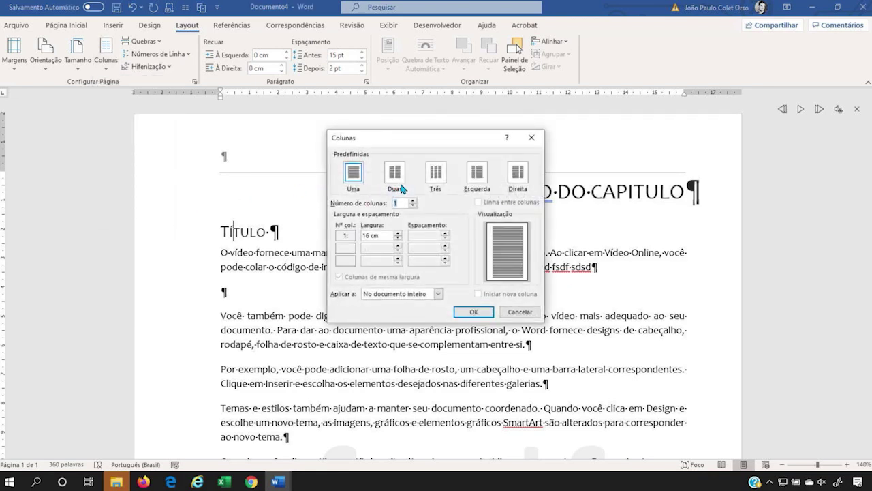
pyautogui.click(395, 175)
pyautogui.click(480, 202)
pyautogui.click(470, 310)
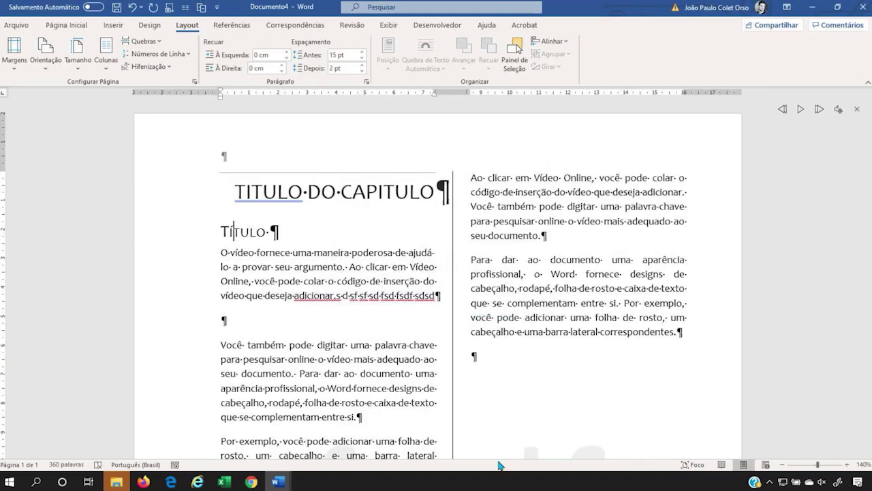
pyautogui.hotkey('ctrl', 'z')
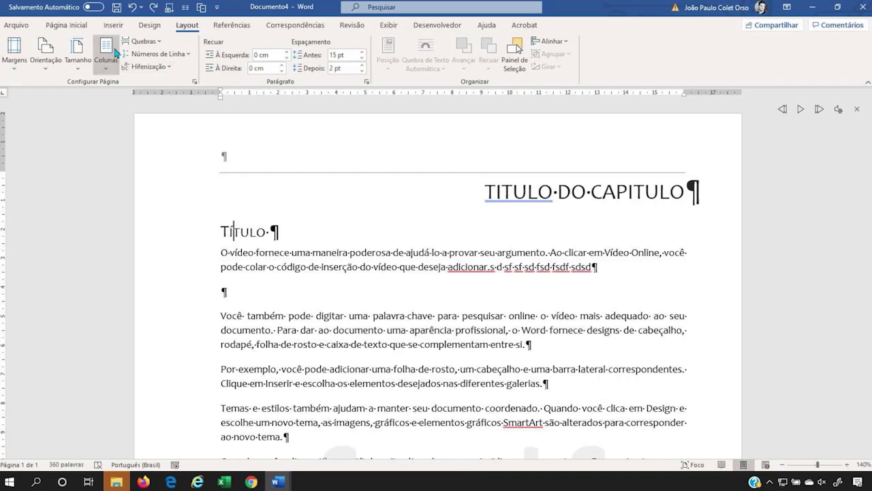
pyautogui.click(146, 42)
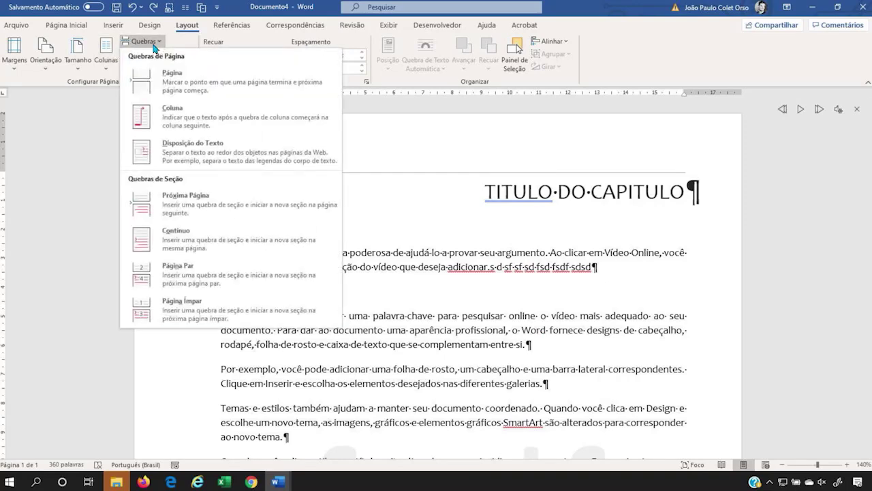
pyautogui.click(153, 43)
pyautogui.click(355, 275)
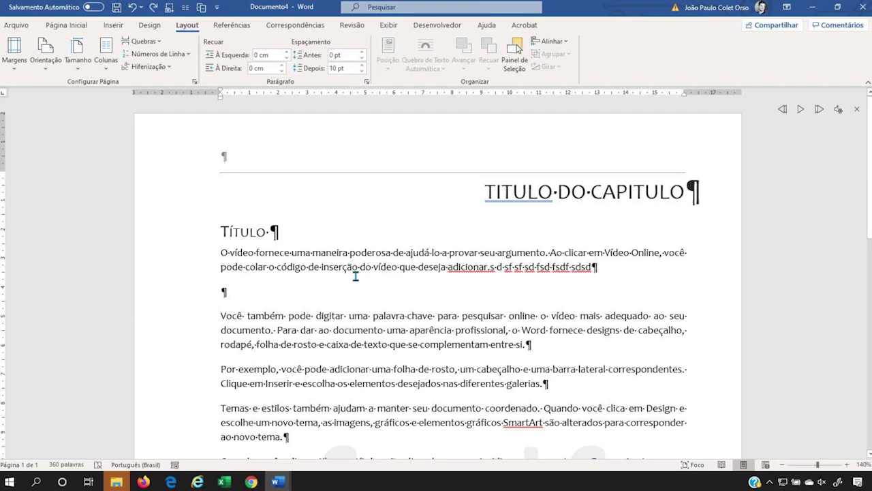
# Step: Generate many pages of sample text at the end of the document with the rand function
pyautogui.click(275, 279)
pyautogui.keyDown('ctrl'); pyautogui.scroll(-9, 337, 261); pyautogui.keyUp('ctrl')
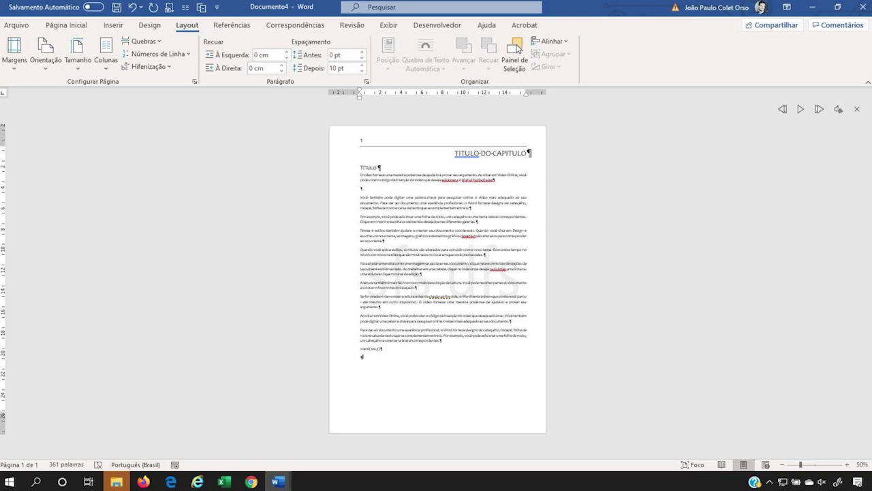
pyautogui.scroll(-1, 496, 343)
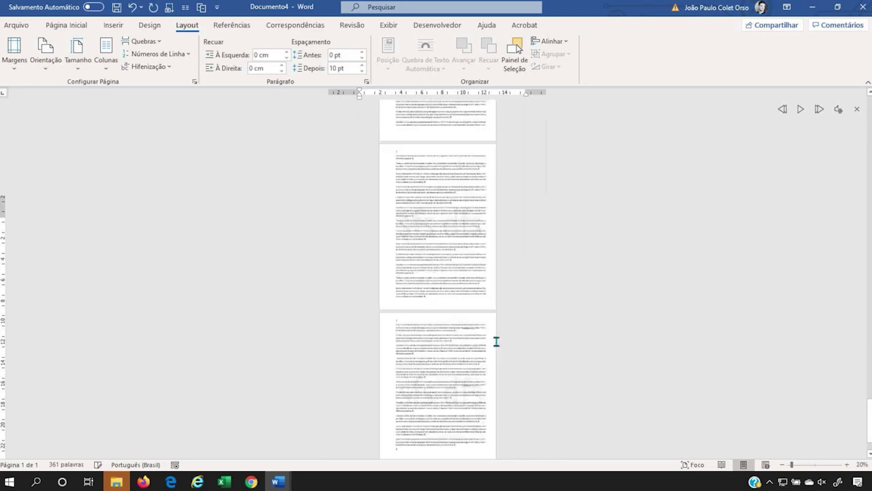
pyautogui.scroll(3, 497, 343)
pyautogui.scroll(-3, 498, 343)
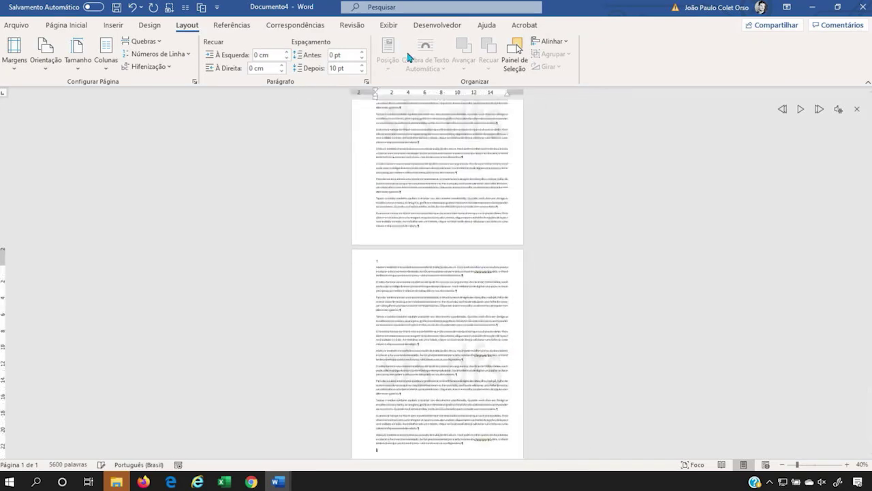
# Step: Display multiple pages side by side (Várias Páginas) and return to the start of the document
pyautogui.click(388, 25)
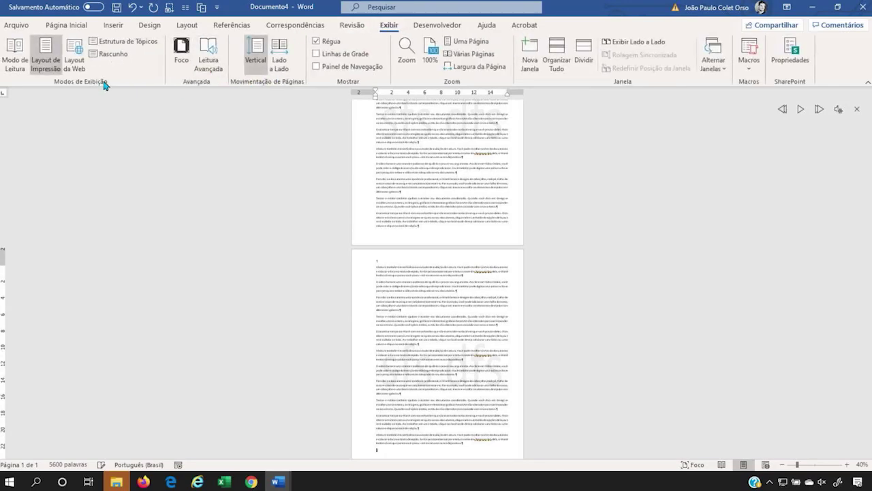
pyautogui.click(470, 54)
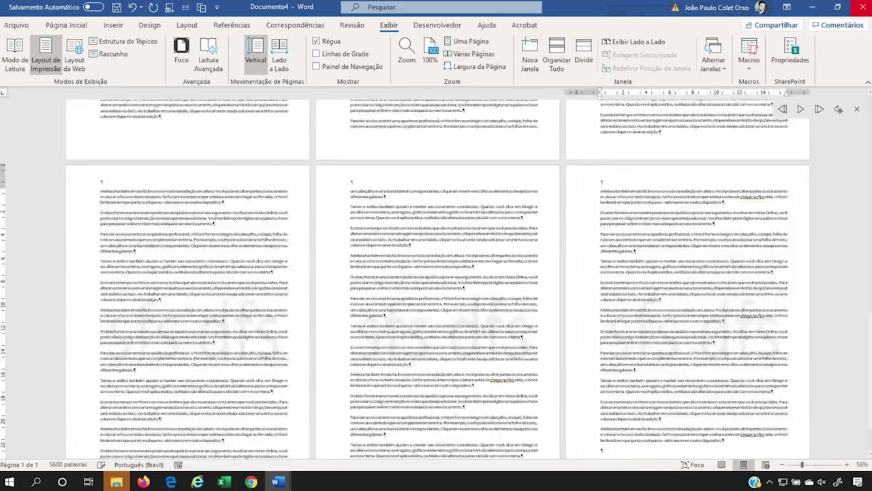
pyautogui.scroll(10, 662, 362)
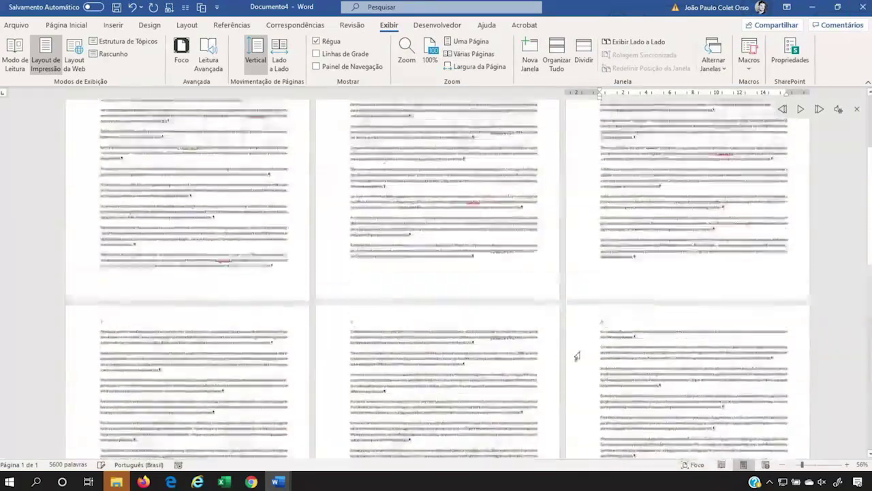
pyautogui.scroll(5, 576, 355)
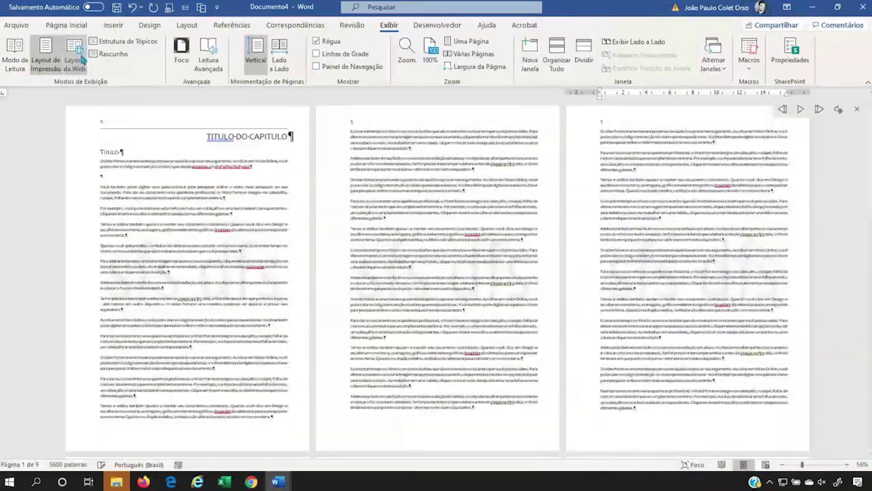
# Step: Try landscape orientation (Paisagem) on the whole document, review its pages and undo the change
pyautogui.click(189, 25)
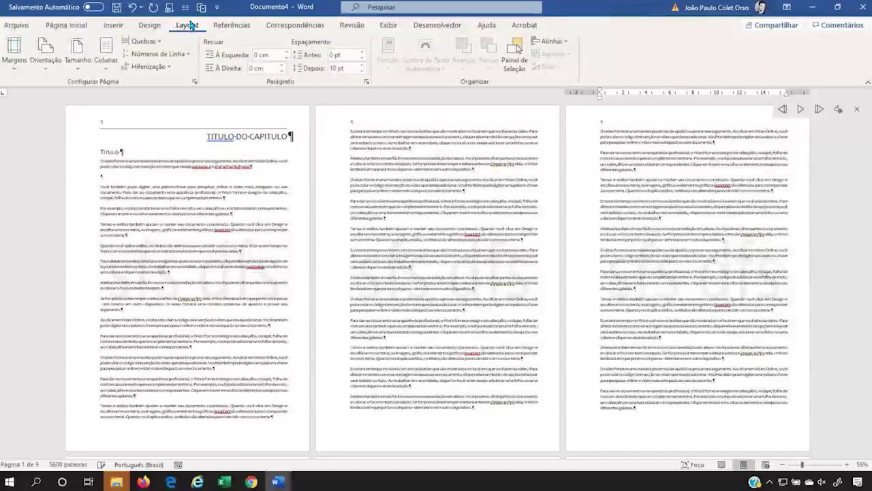
pyautogui.click(45, 55)
pyautogui.click(66, 118)
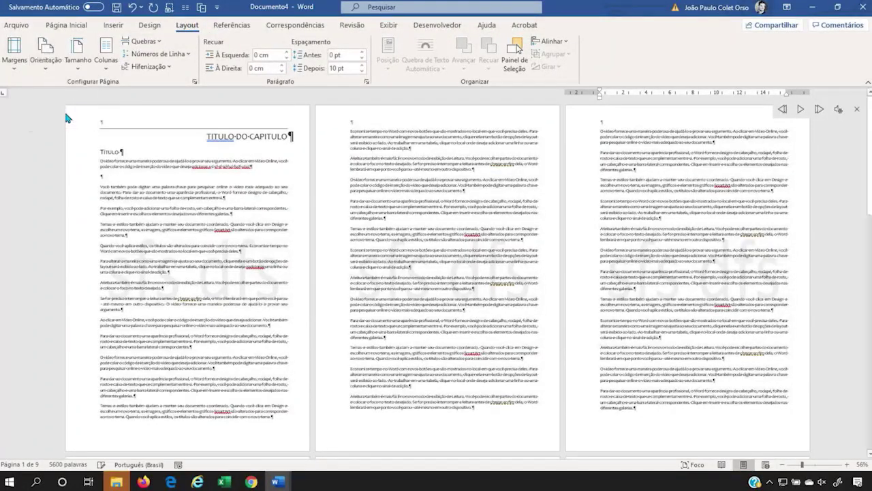
pyautogui.scroll(-10, 263, 171)
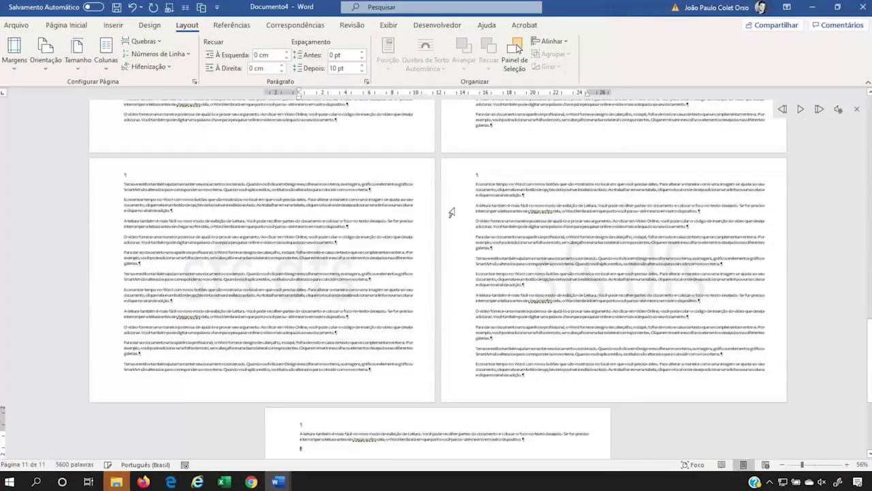
pyautogui.hotkey('ctrl', 'z')
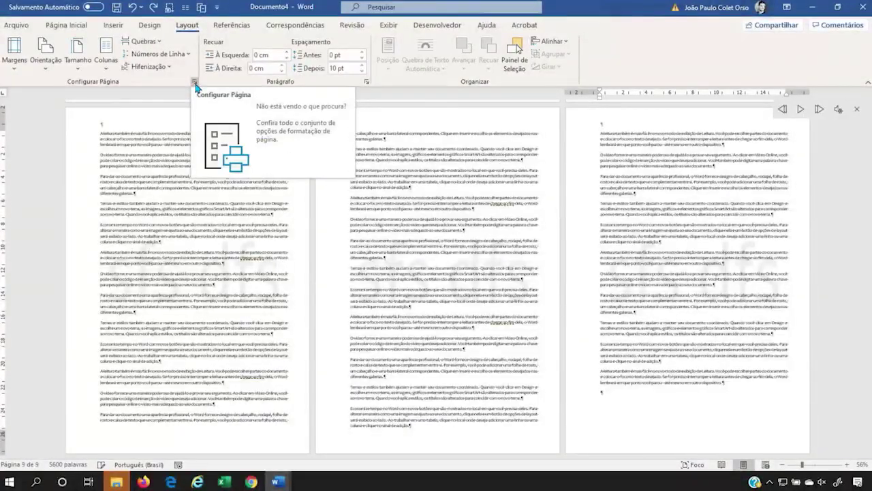
# Step: Check the Aplicar a scope options in the page setup settings and leave without applying anything
pyautogui.click(195, 83)
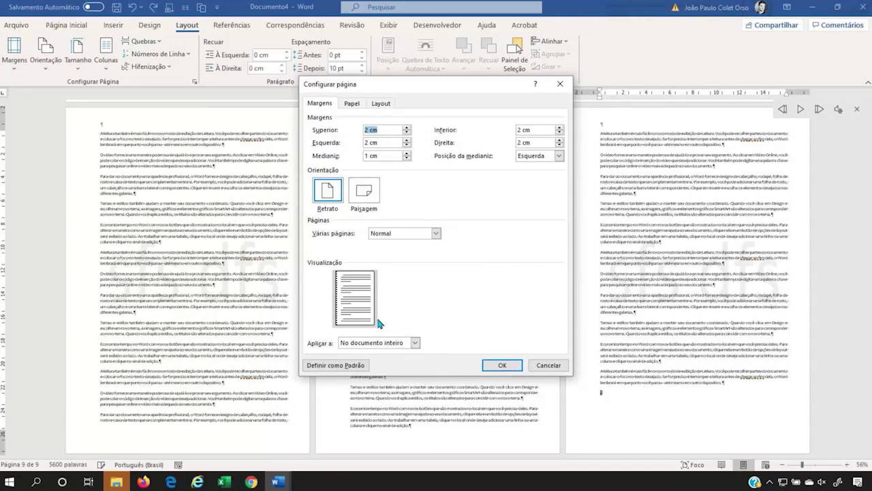
pyautogui.click(388, 344)
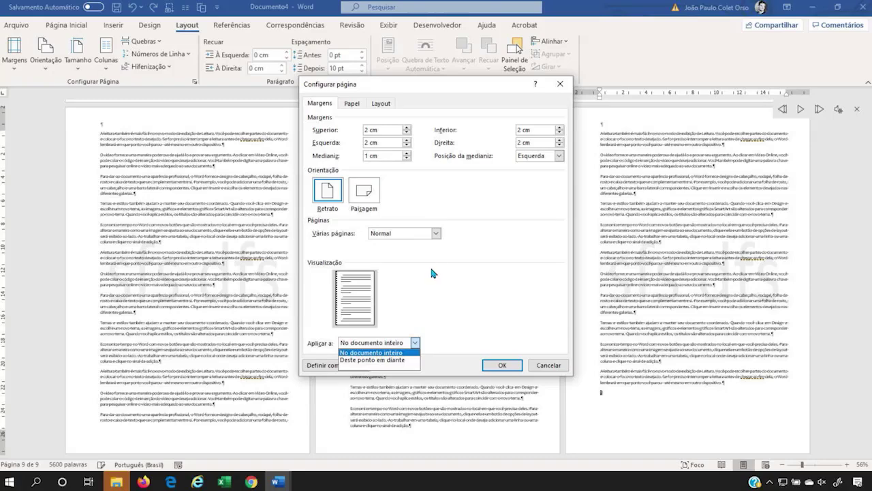
pyautogui.click(474, 273)
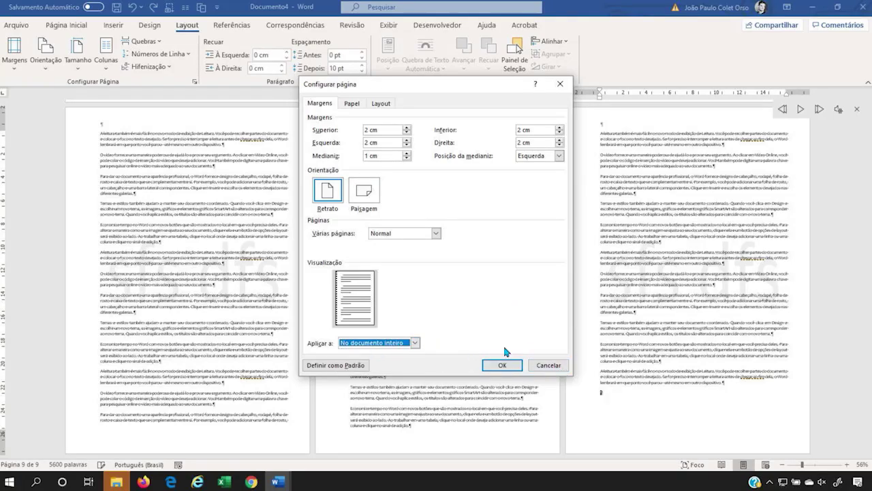
pyautogui.click(548, 364)
# Step: Insert empty paragraphs before "Ao clicar em Vídeo Online" on the first page to push that paragraph onto the second page
pyautogui.scroll(10, 483, 272)
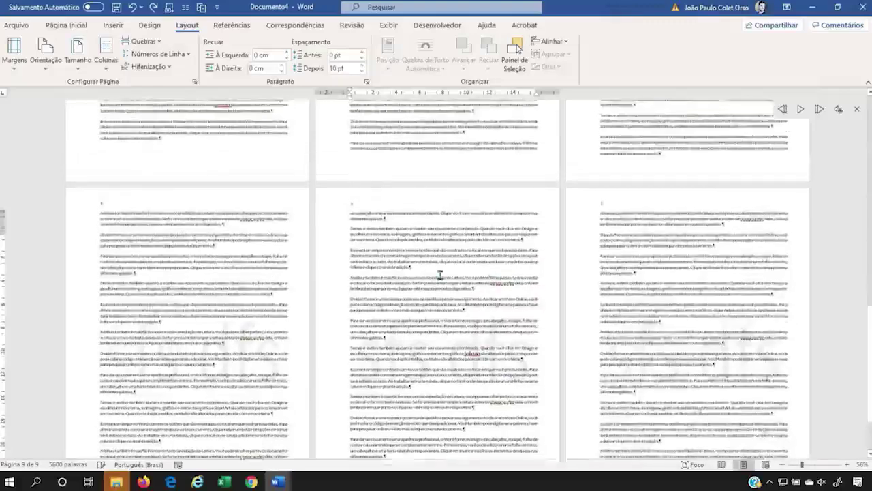
pyautogui.scroll(10, 433, 281)
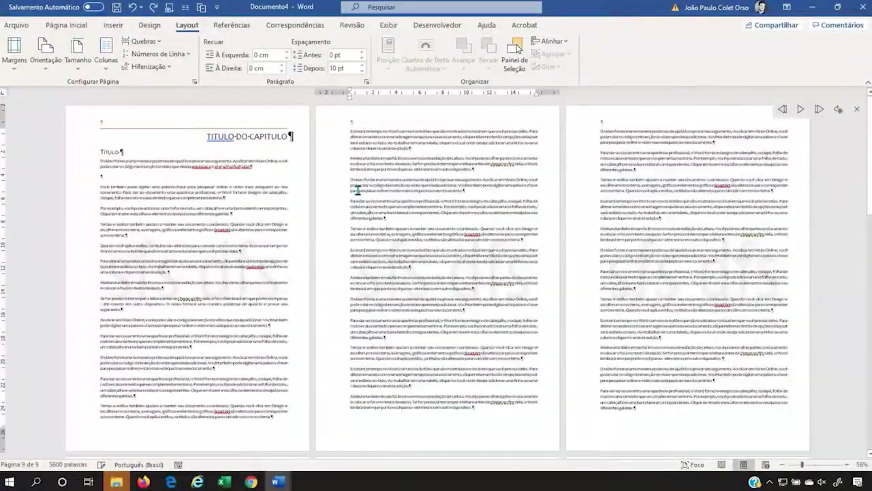
pyautogui.tripleClick(118, 324)
pyautogui.click(118, 322)
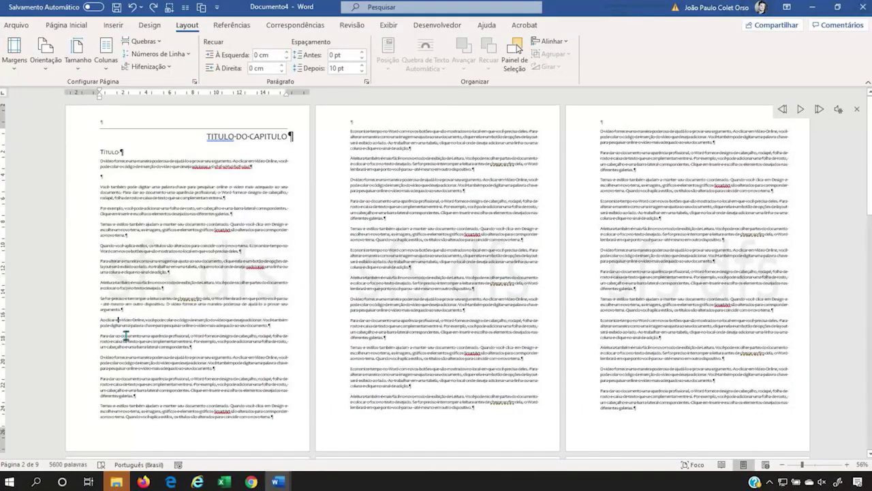
pyautogui.press('Return')
pyautogui.press('Return')
pyautogui.press('Return')
pyautogui.press('Return')
pyautogui.press('Return')
pyautogui.press('Return')
pyautogui.press('Return')
pyautogui.press('Return')
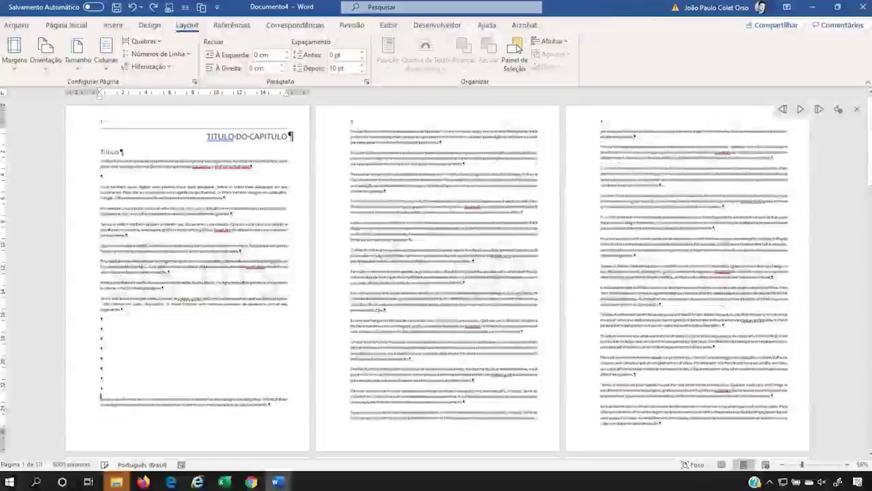
pyautogui.press('Return')
pyautogui.press('Return')
pyautogui.press('Return')
pyautogui.press('Return')
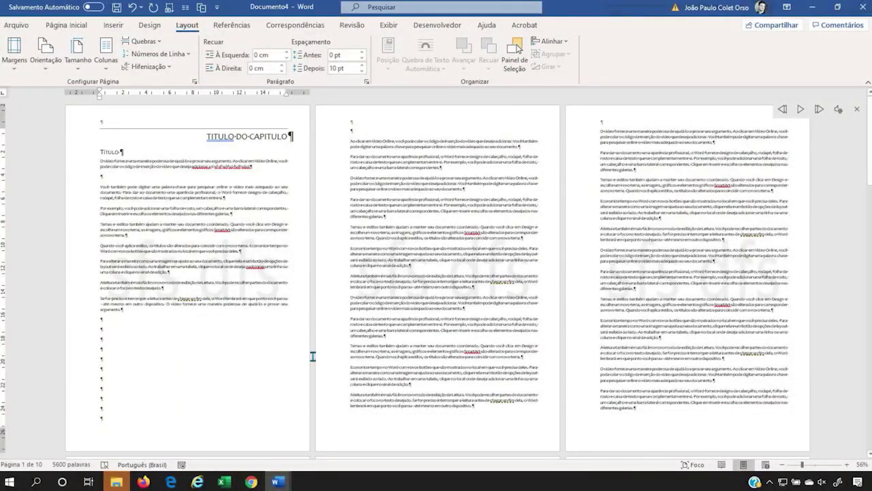
# Step: Insert empty paragraphs after the last "Temas e estilos" paragraph on page 2, pushing the following text to page 3, and place the cursor among them
pyautogui.click(468, 353)
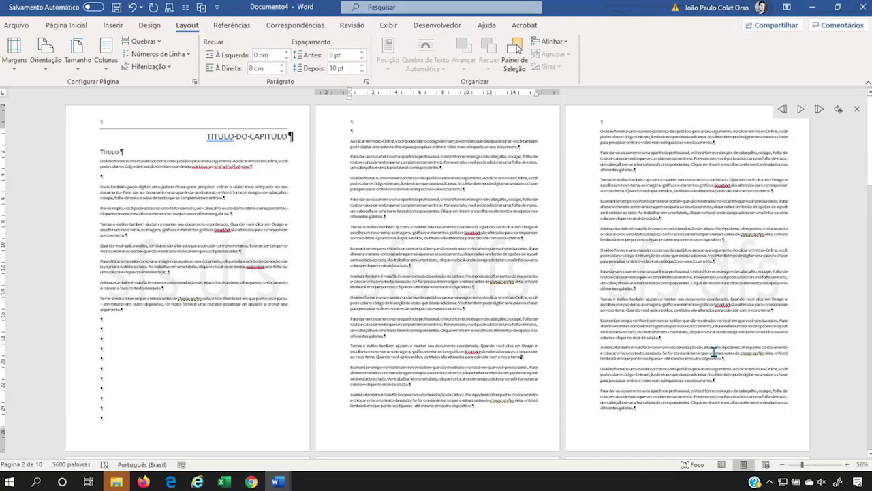
pyautogui.press('Return')
pyautogui.press('Return')
pyautogui.press('Return')
pyautogui.press('Return')
pyautogui.press('Return')
pyautogui.press('Return')
pyautogui.press('Return')
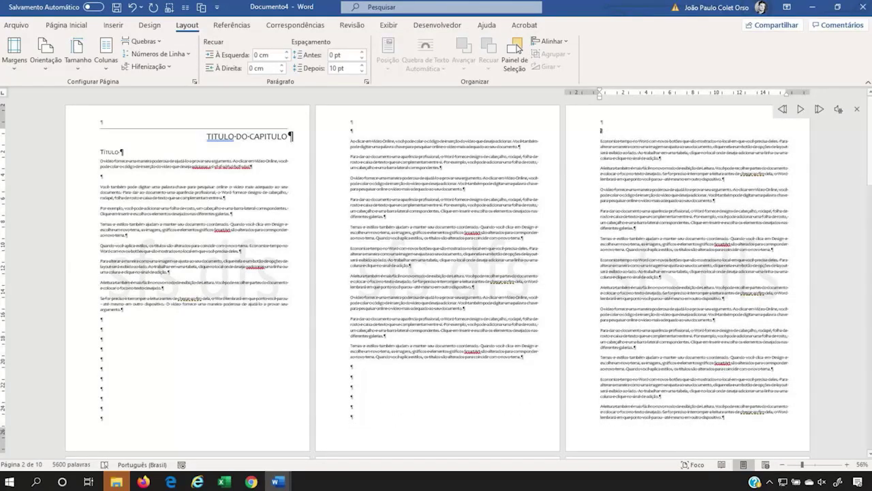
pyautogui.click(368, 398)
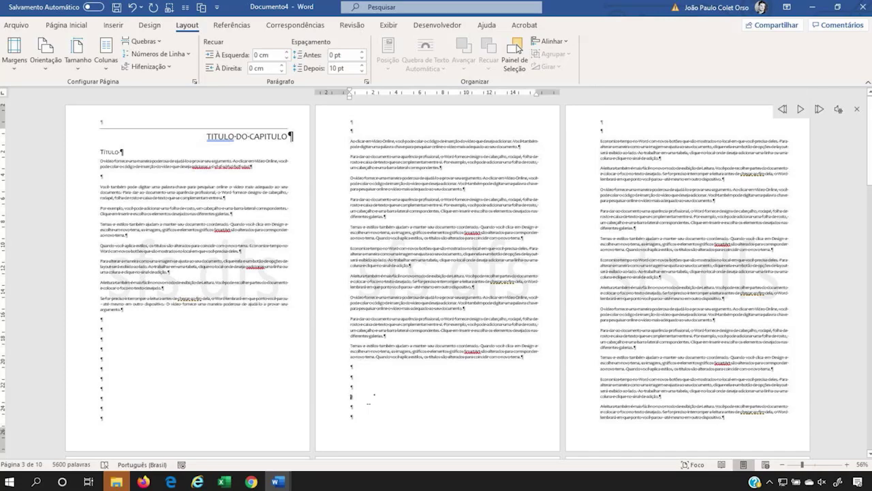
# Step: Insert a continuous section break (Contínuo) among the empty paragraphs near the end of the first page
pyautogui.keyDown('ctrl'); pyautogui.scroll(4, 368, 403); pyautogui.keyUp('ctrl')
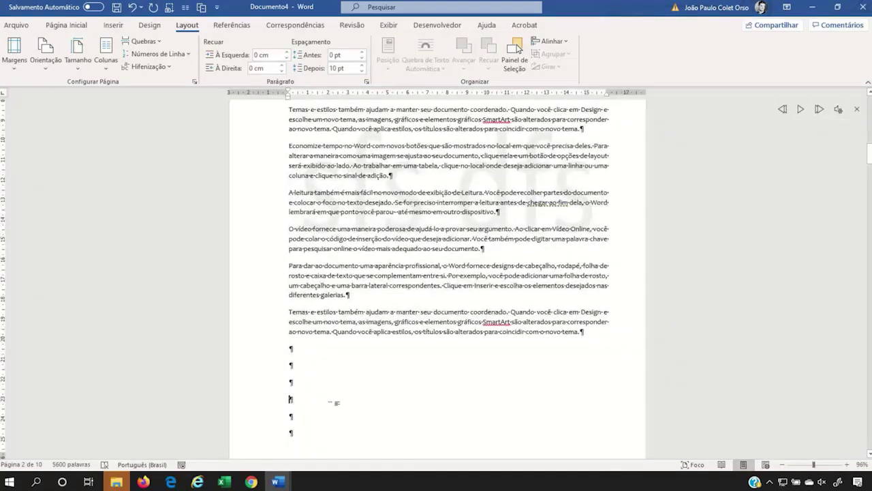
pyautogui.keyDown('ctrl'); pyautogui.scroll(-4, 334, 376); pyautogui.keyUp('ctrl')
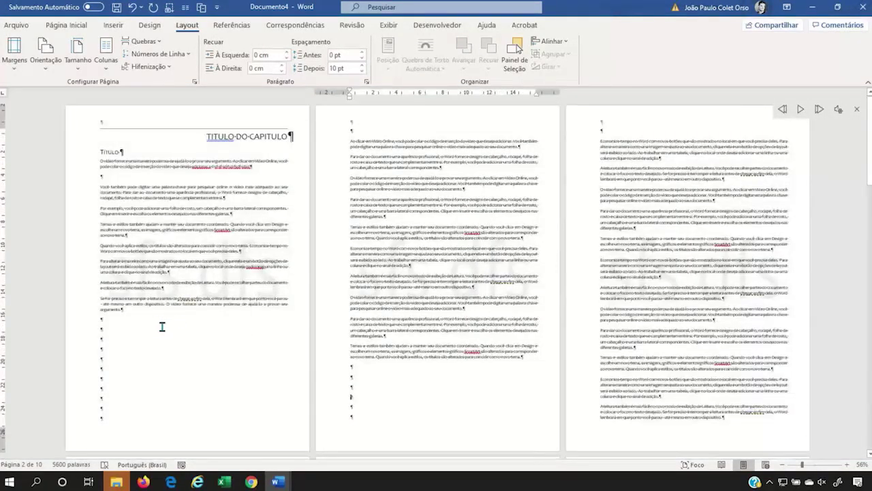
pyautogui.click(182, 348)
pyautogui.scroll(-1, 178, 392)
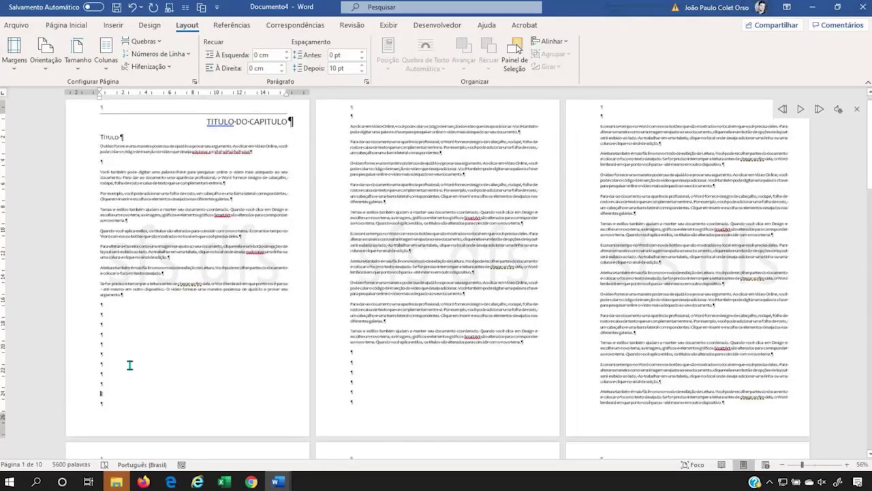
pyautogui.click(127, 45)
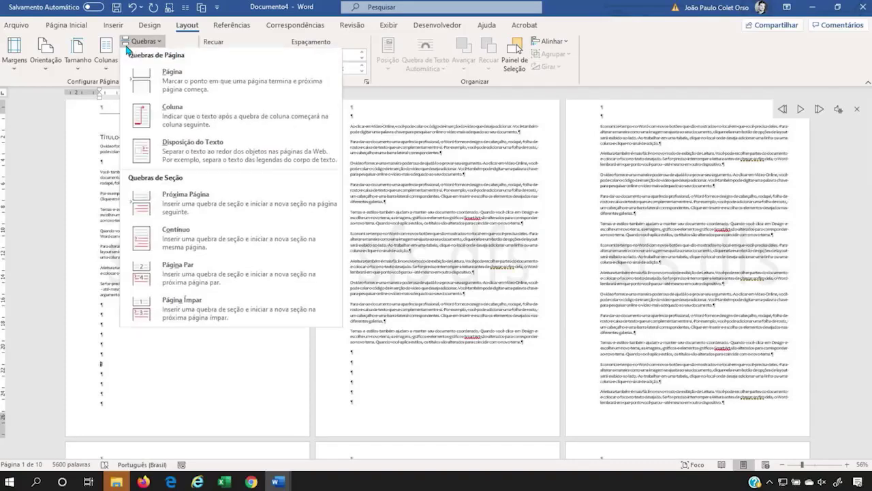
pyautogui.click(186, 242)
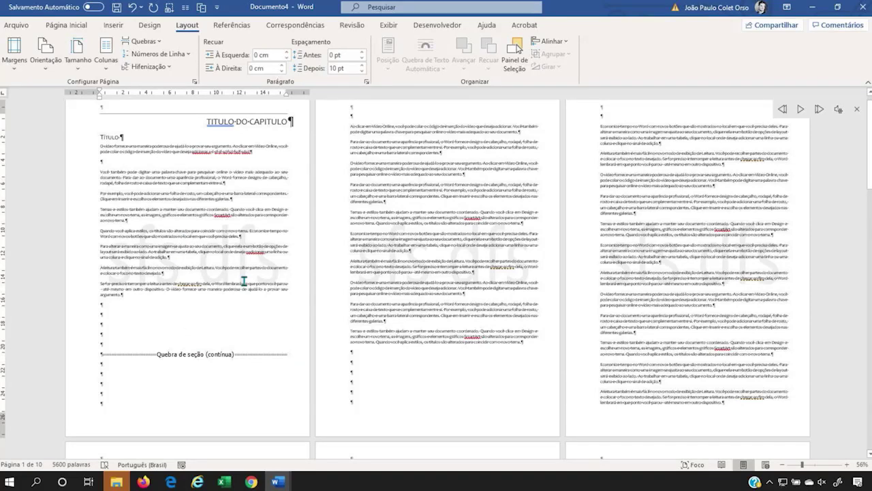
# Step: Set the first section to landscape orientation (Paisagem) and review the pages of the document
pyautogui.click(45, 52)
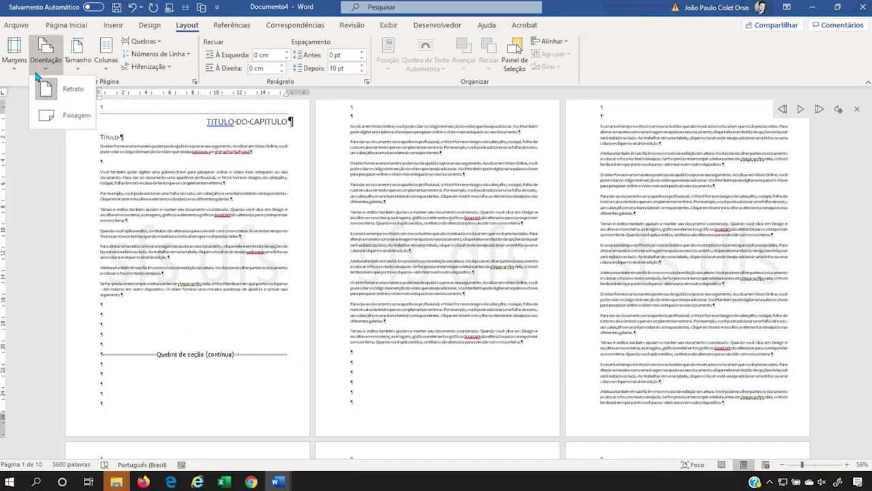
pyautogui.click(75, 125)
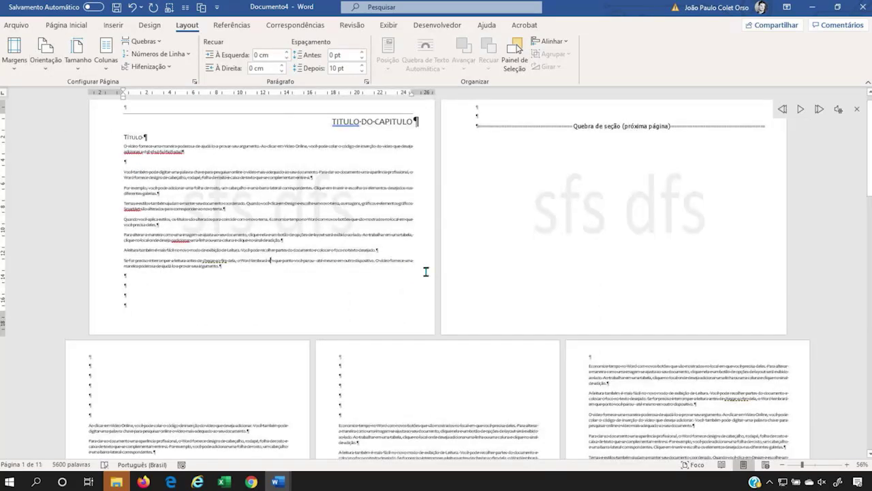
pyautogui.keyDown('ctrl'); pyautogui.scroll(-4, 446, 276); pyautogui.keyUp('ctrl')
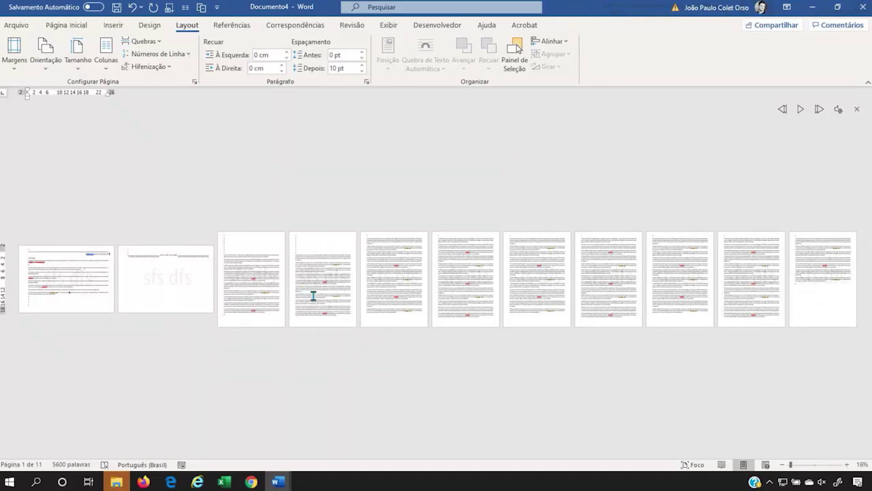
pyautogui.keyDown('ctrl'); pyautogui.scroll(4, 197, 284); pyautogui.keyUp('ctrl')
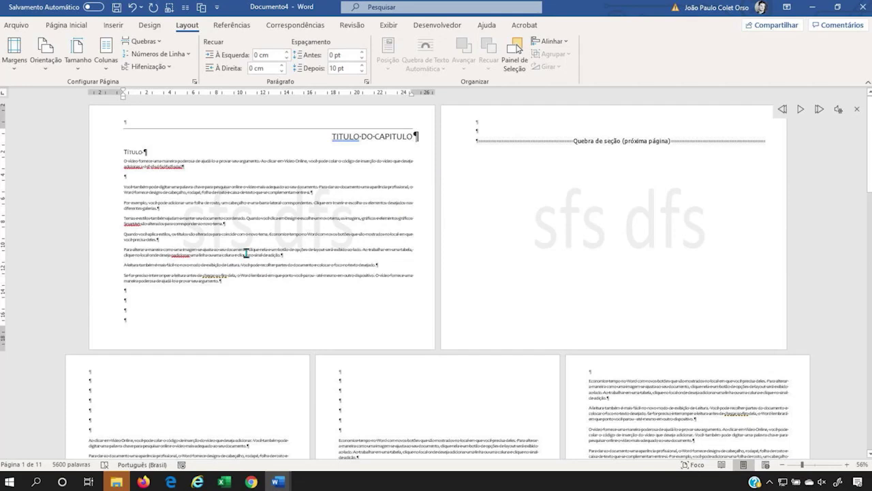
# Step: Delete surplus empty paragraphs before the first section break to bring it onto page 1, and review the pages
pyautogui.press('Delete')
pyautogui.press('Delete')
pyautogui.press('Delete')
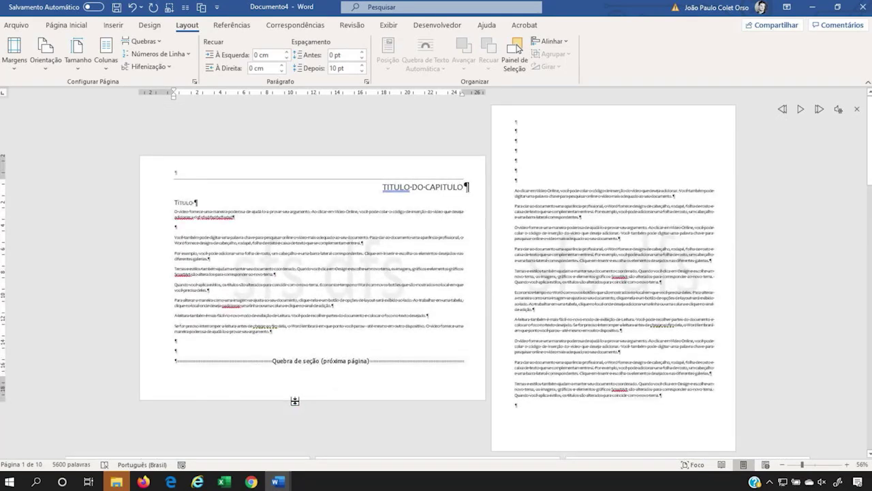
pyautogui.keyDown('ctrl'); pyautogui.scroll(-4, 479, 208); pyautogui.keyUp('ctrl')
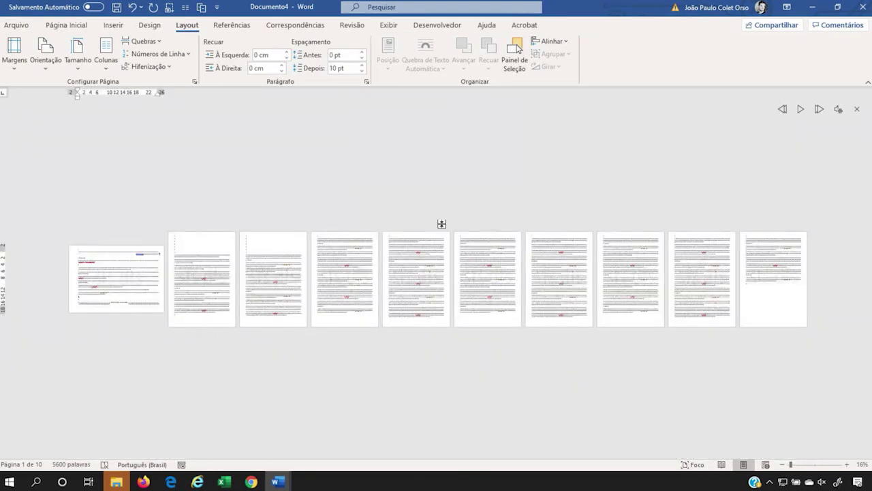
pyautogui.keyDown('ctrl'); pyautogui.scroll(10, 449, 298); pyautogui.keyUp('ctrl')
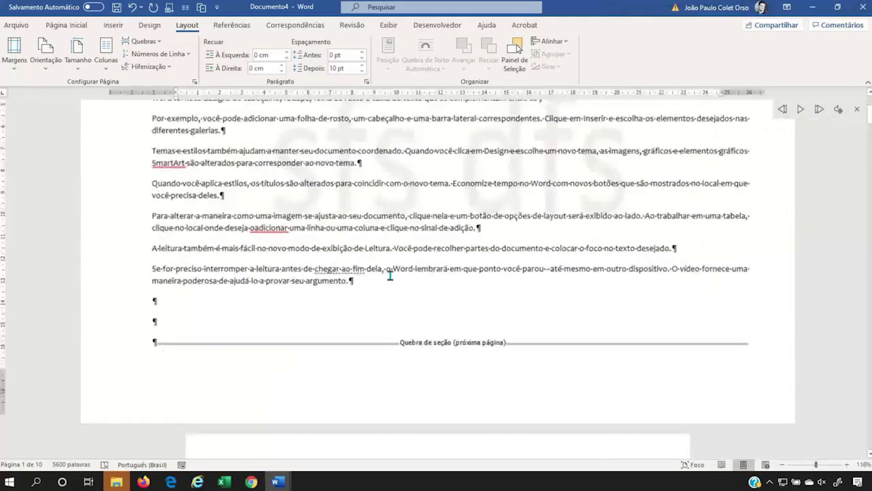
pyautogui.scroll(-3, 389, 275)
pyautogui.keyDown('ctrl'); pyautogui.scroll(-7, 382, 278); pyautogui.keyUp('ctrl')
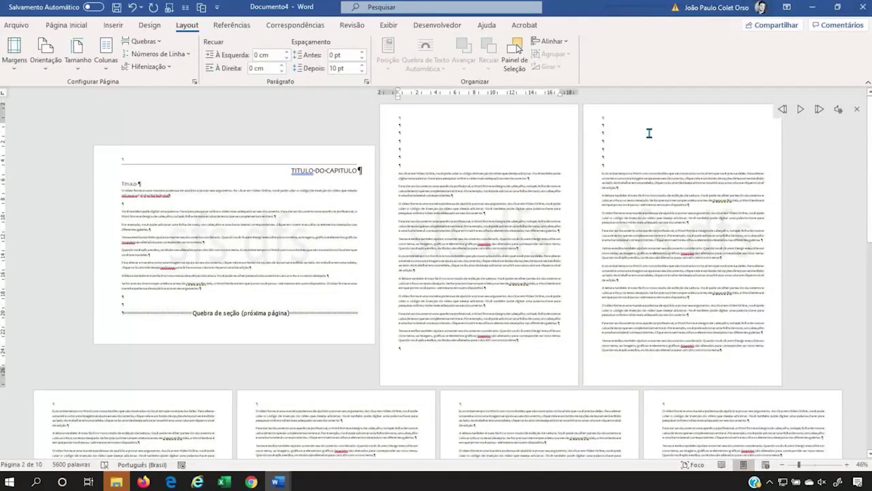
# Step: Insert a continuous section break (Contínuo) at the start of the third page, before its empty paragraphs
pyautogui.click(626, 120)
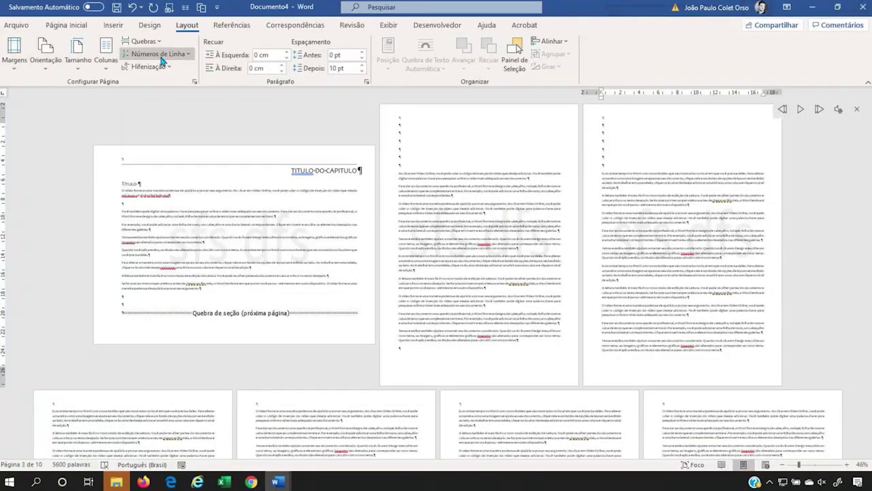
pyautogui.click(107, 51)
pyautogui.click(140, 41)
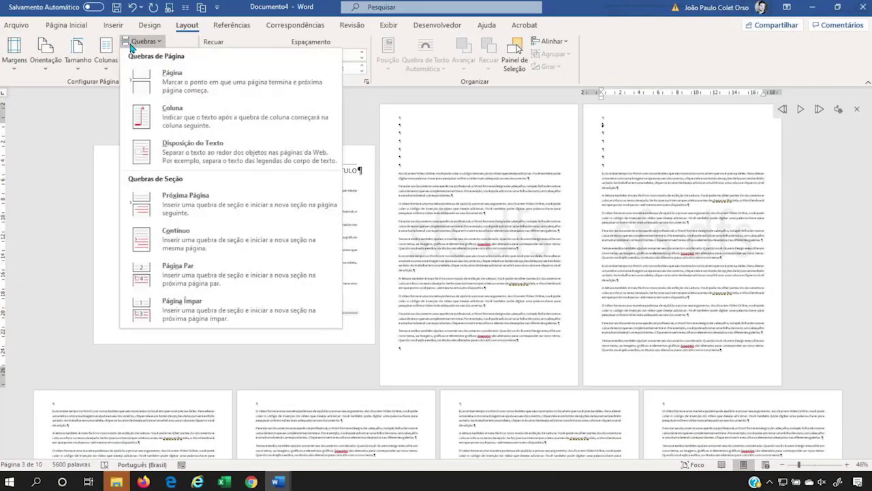
pyautogui.click(164, 229)
pyautogui.click(181, 243)
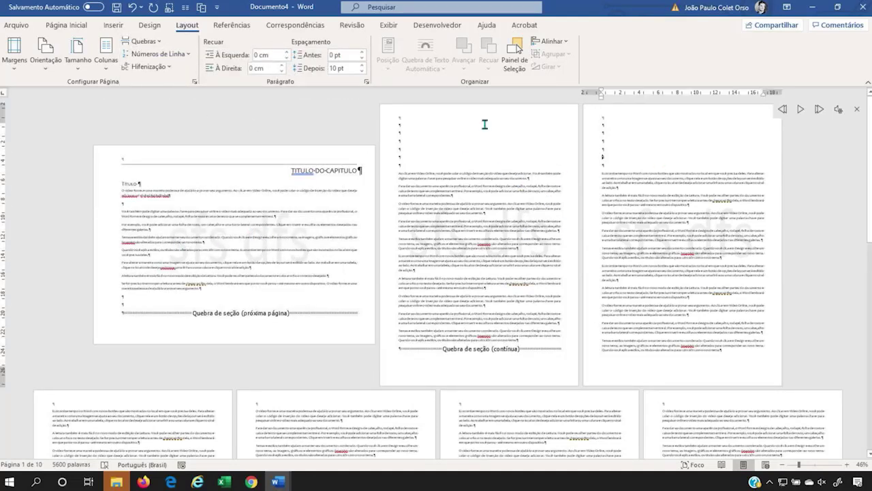
# Step: Return the first section to portrait (Retrato) and set the second page's section to landscape (Paisagem)
pyautogui.click(183, 146)
pyautogui.click(45, 49)
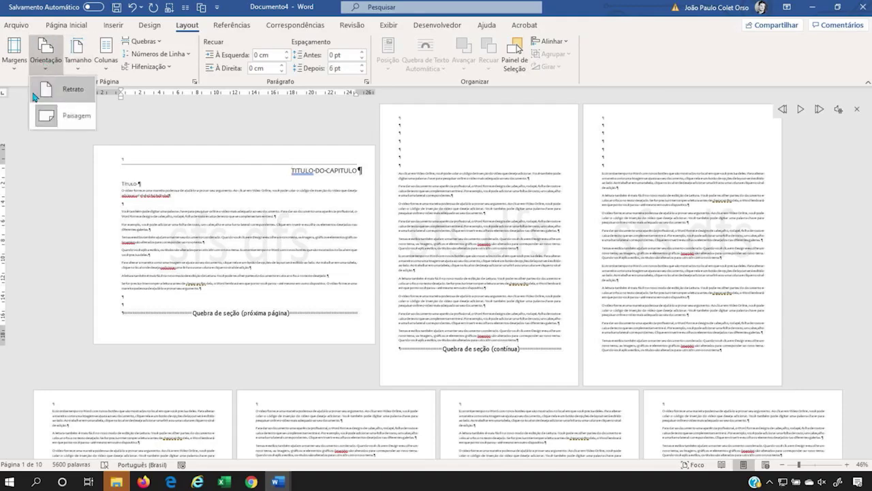
pyautogui.click(42, 101)
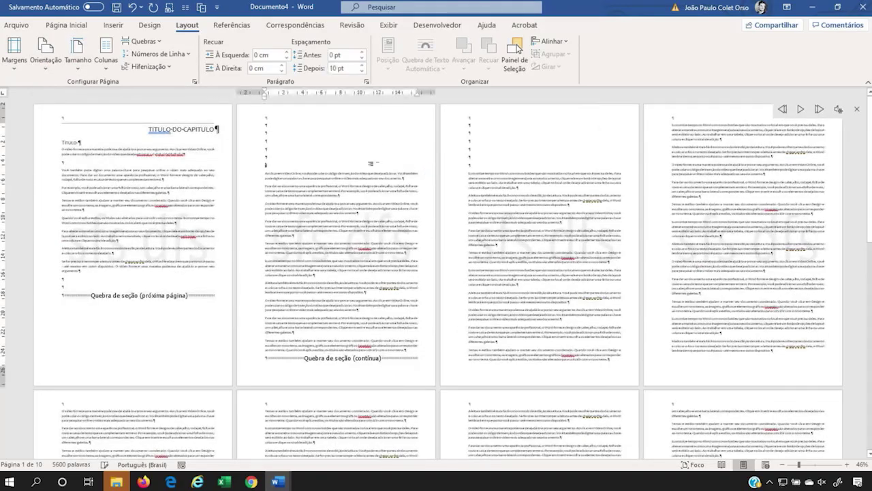
pyautogui.click(45, 49)
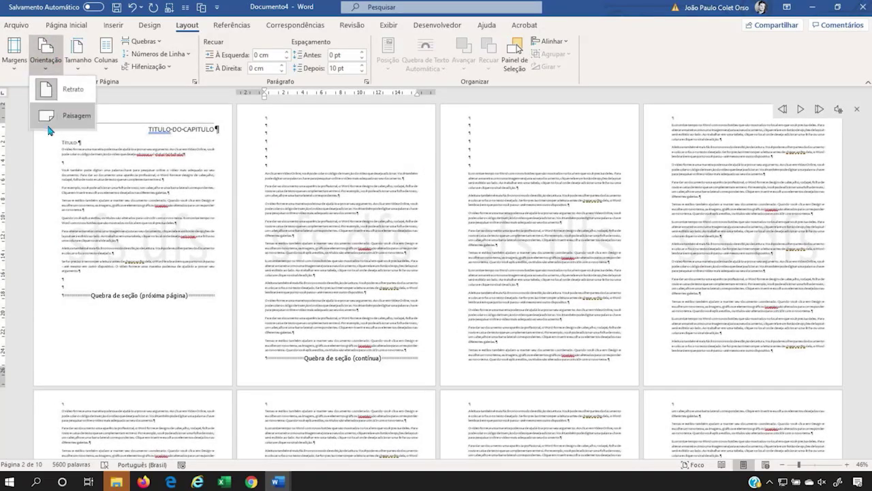
pyautogui.click(45, 130)
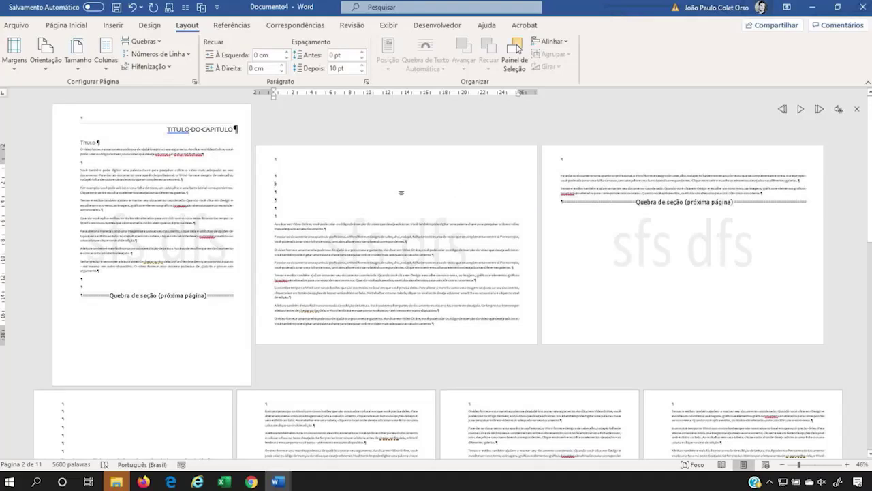
# Step: Delete the empty paragraphs above "Ao clicar em Vídeo Online" on page 2 to fit the section on one page
pyautogui.press('Delete')
pyautogui.press('Delete')
pyautogui.press('Delete')
pyautogui.press('Delete')
pyautogui.press('Delete')
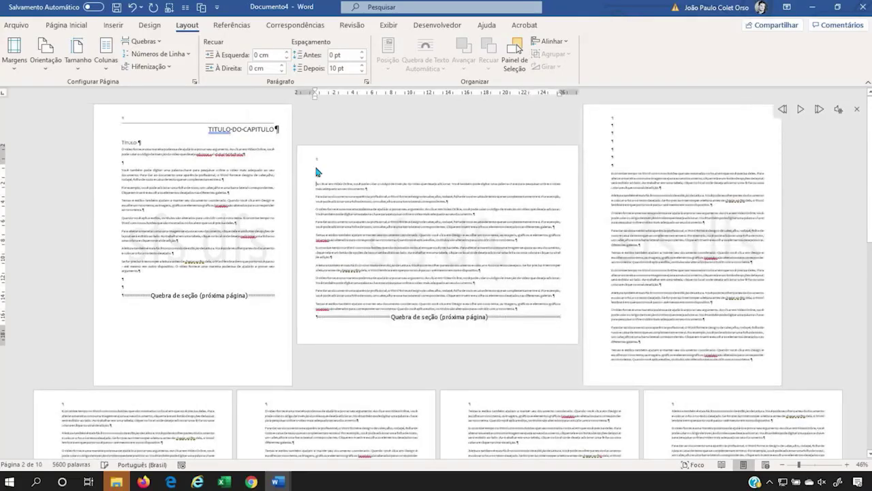
pyautogui.press('Delete')
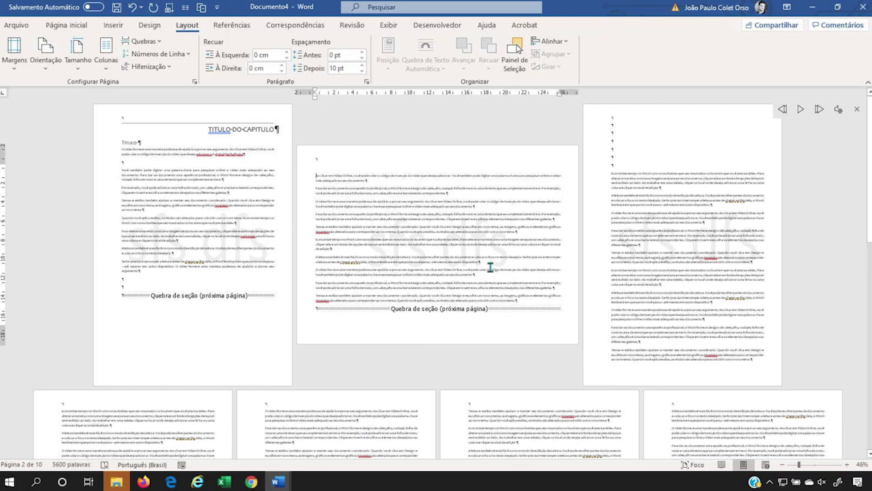
# Step: Set the paper size of the landscape section on page 2 to A3 (29,7 cm x 42 cm)
pyautogui.click(45, 51)
pyautogui.click(84, 78)
pyautogui.click(78, 58)
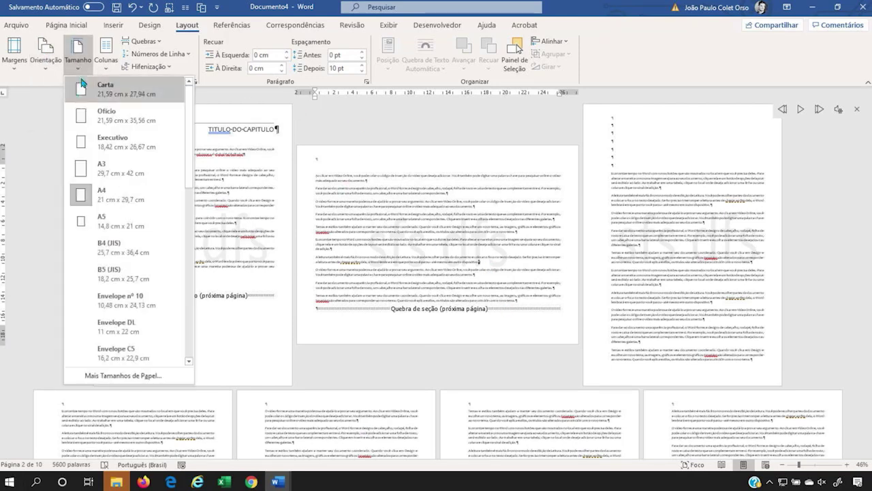
pyautogui.click(115, 195)
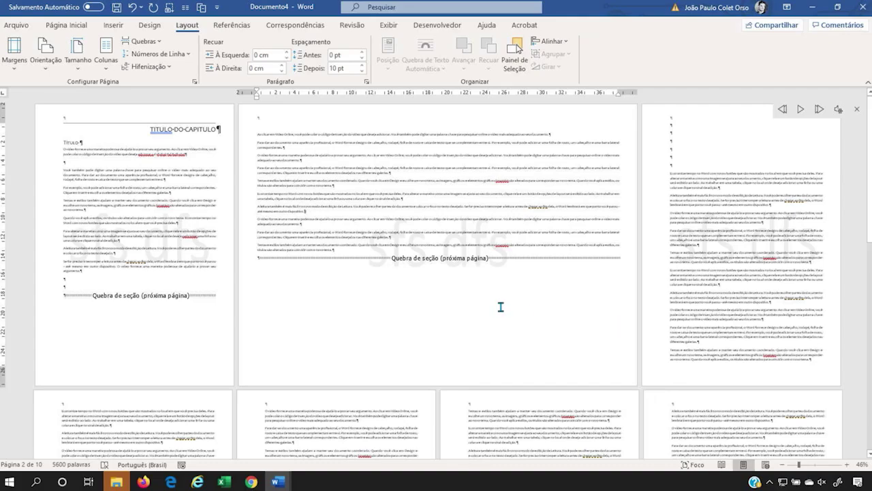
pyautogui.scroll(-2, 493, 337)
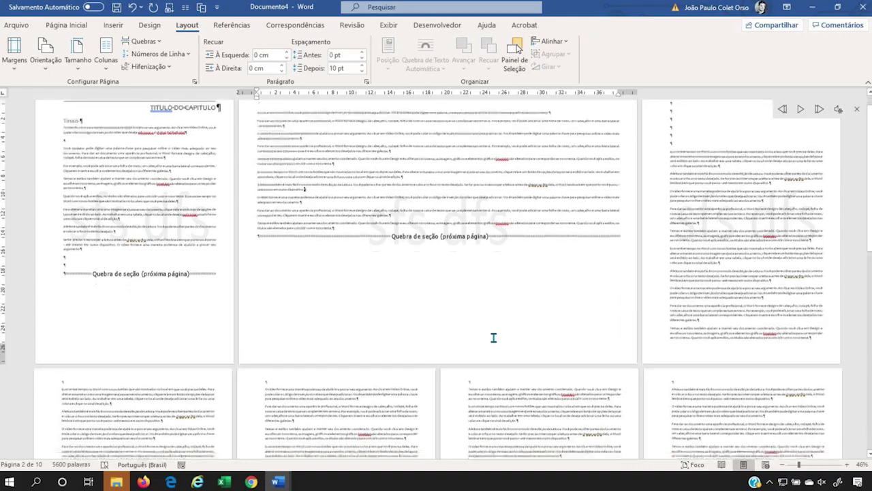
pyautogui.scroll(2, 476, 368)
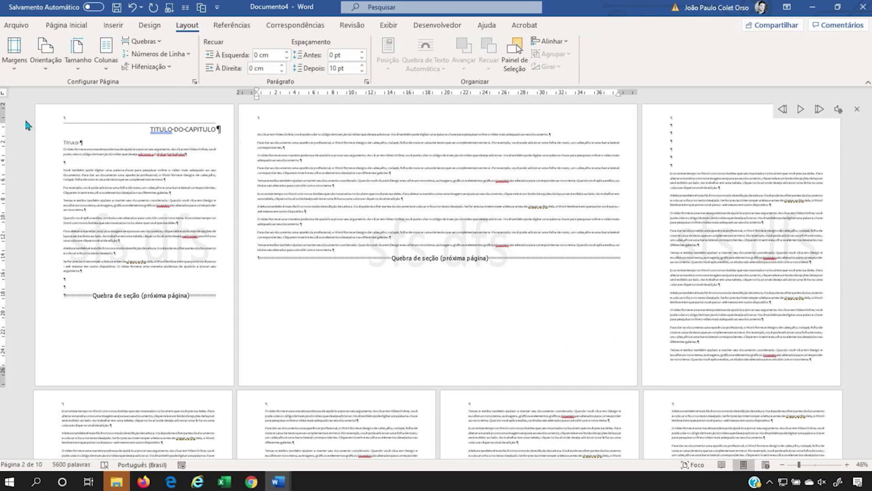
# Step: Review the available page and section break types from the first page without inserting one
pyautogui.click(80, 167)
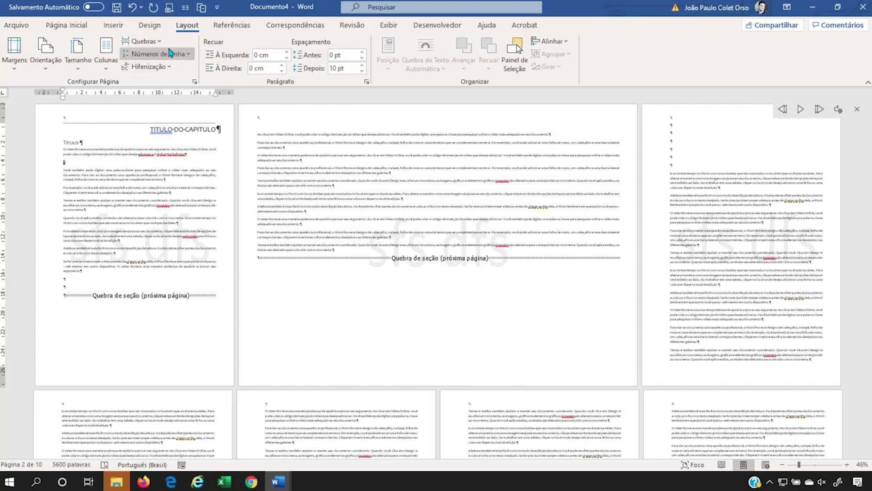
pyautogui.click(133, 43)
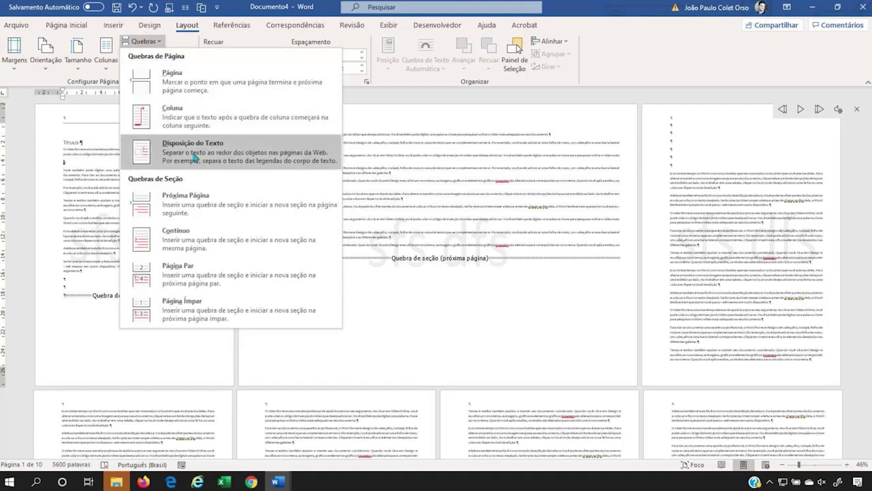
pyautogui.click(198, 243)
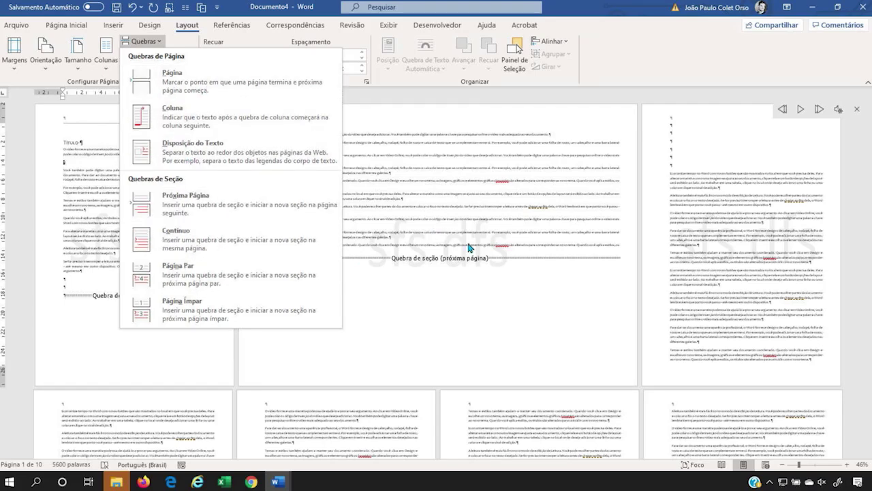
pyautogui.click(644, 237)
# Step: Insert a page break (Página) on a new line after the first "O vídeo fornece" paragraph on page 3
pyautogui.keyDown('ctrl'); pyautogui.scroll(4, 426, 241); pyautogui.keyUp('ctrl')
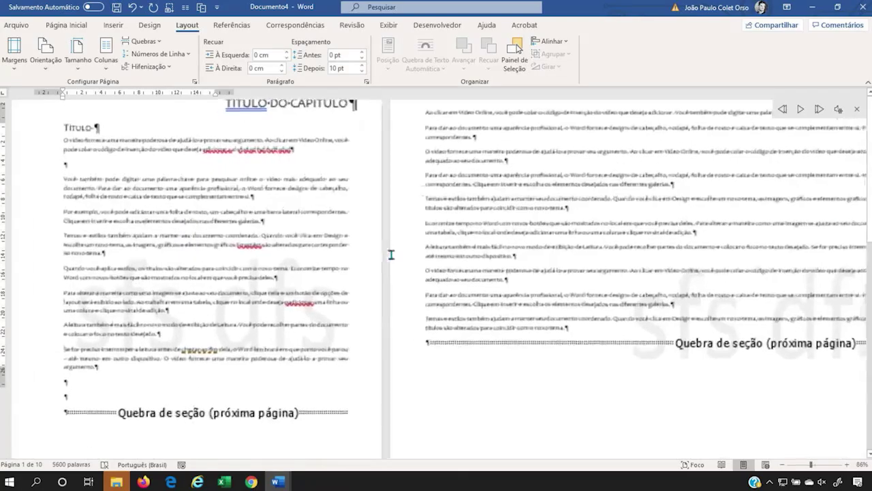
pyautogui.scroll(-12, 387, 282)
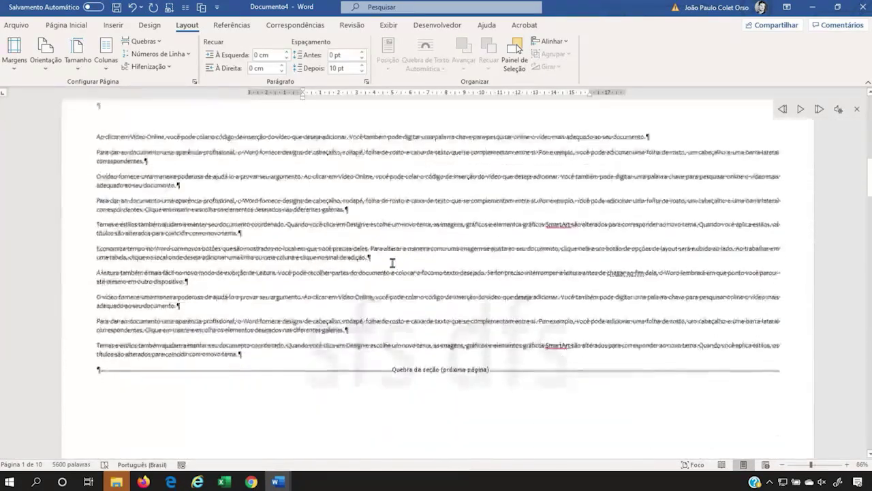
pyautogui.scroll(-6, 366, 334)
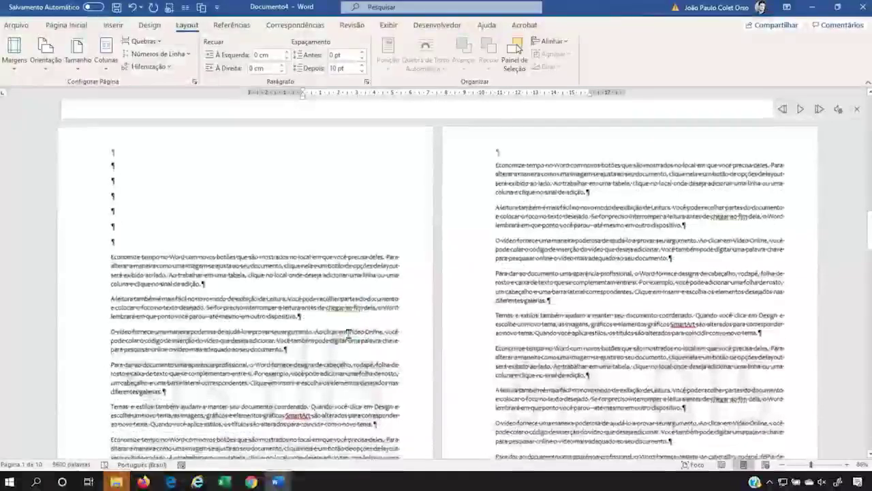
pyautogui.click(310, 270)
pyautogui.press('Return')
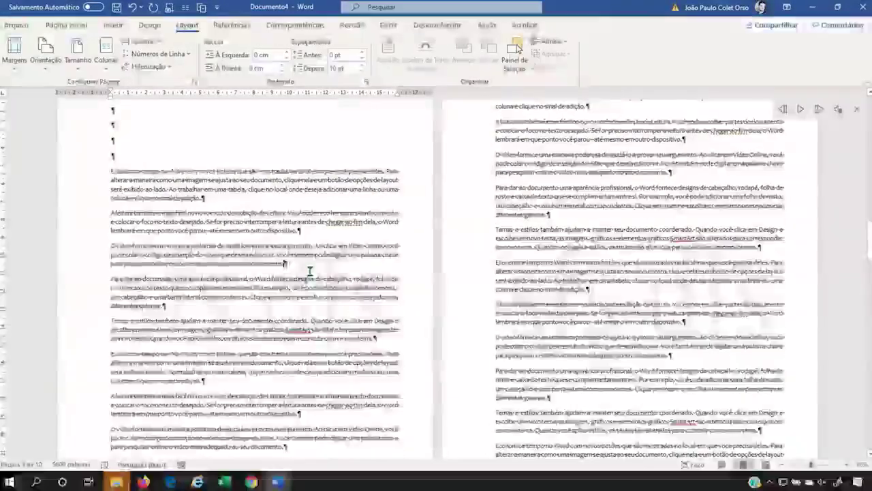
pyautogui.click(144, 41)
pyautogui.click(141, 83)
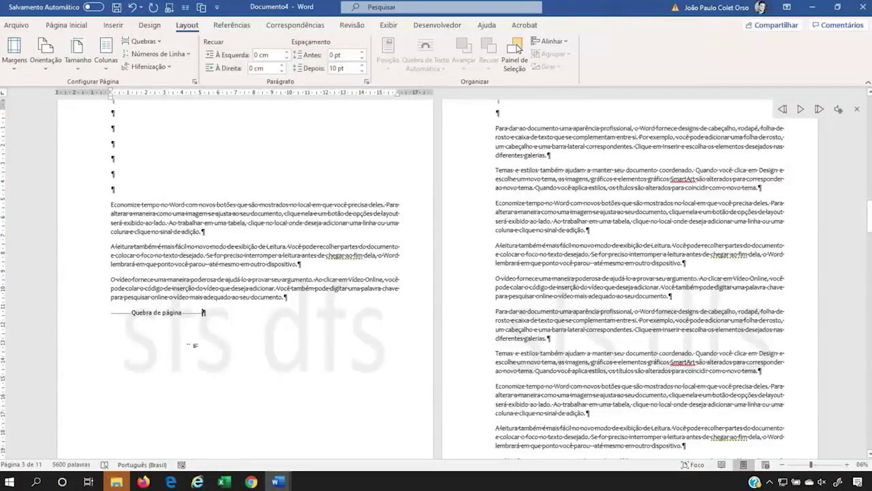
# Step: Insert five empty paragraphs above the first "Economize tempo" paragraph on page 3, before the page break
pyautogui.press('Return')
pyautogui.press('Return')
pyautogui.press('Return')
pyautogui.press('Return')
pyautogui.press('Return')
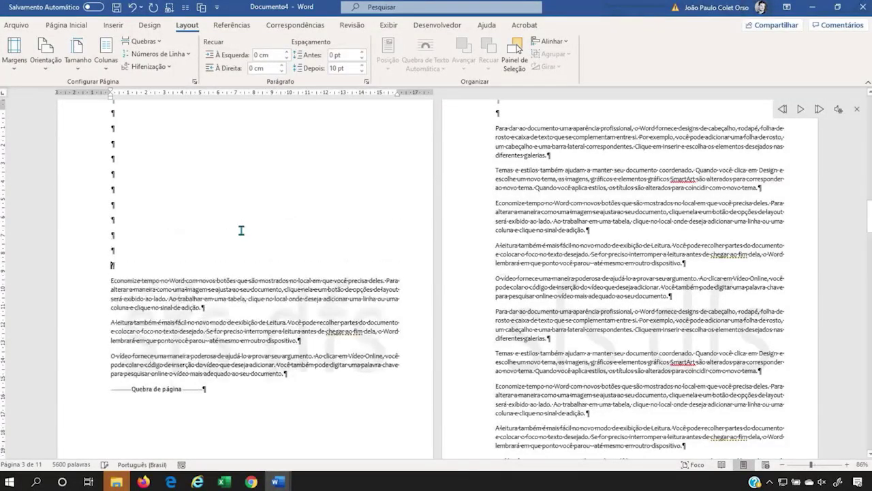
# Step: Compare the text on pages 3 and 4 around the page break and review the available break types without inserting one
pyautogui.scroll(-6, 174, 345)
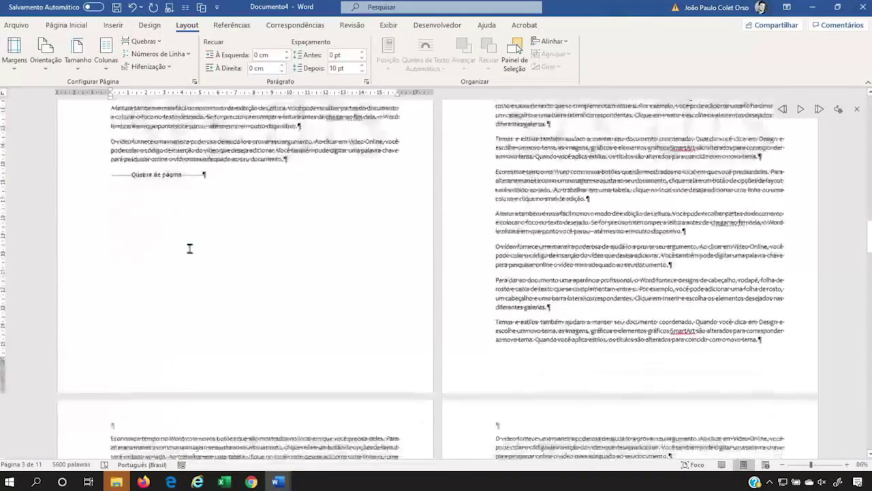
pyautogui.scroll(8, 117, 238)
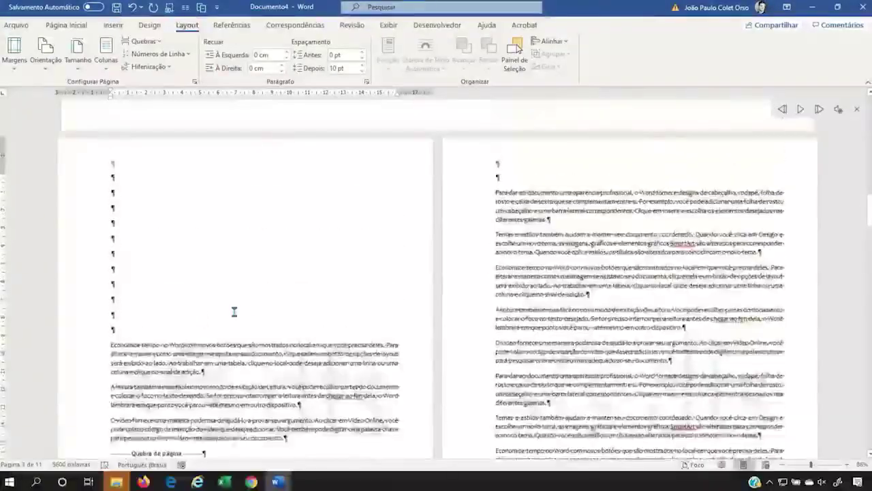
pyautogui.click(238, 370)
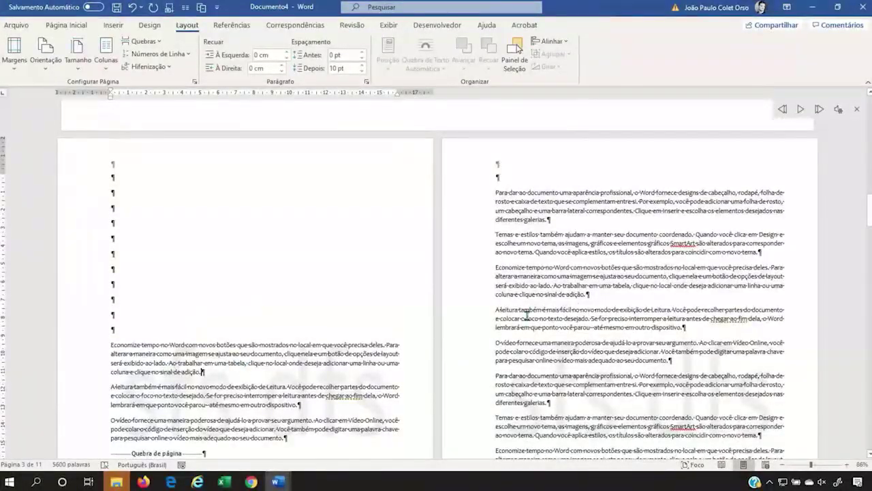
pyautogui.click(576, 291)
pyautogui.scroll(-6, 574, 290)
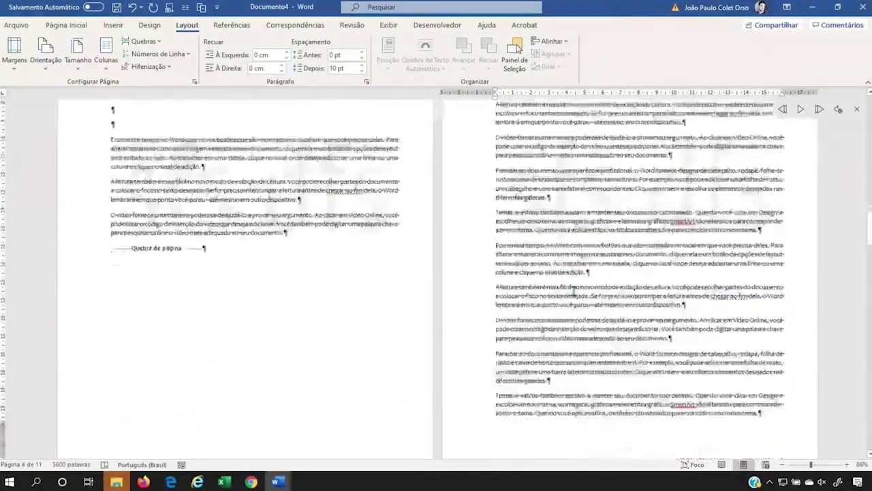
pyautogui.scroll(7, 574, 291)
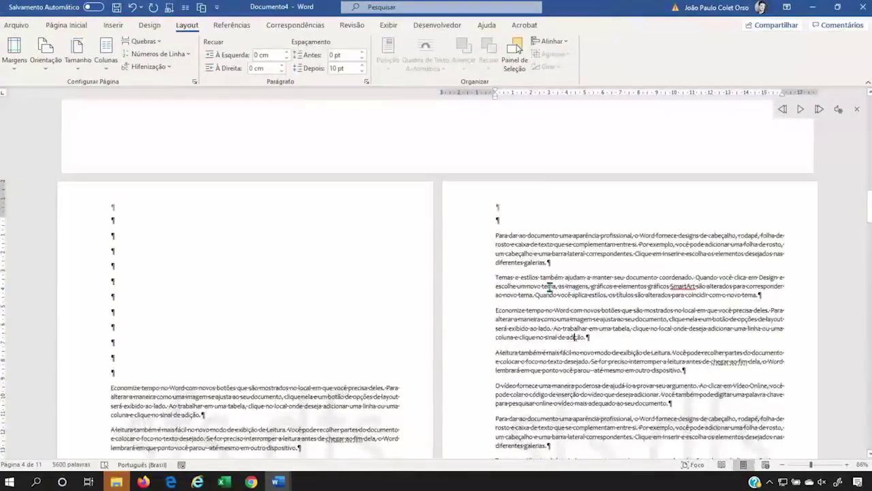
pyautogui.click(143, 41)
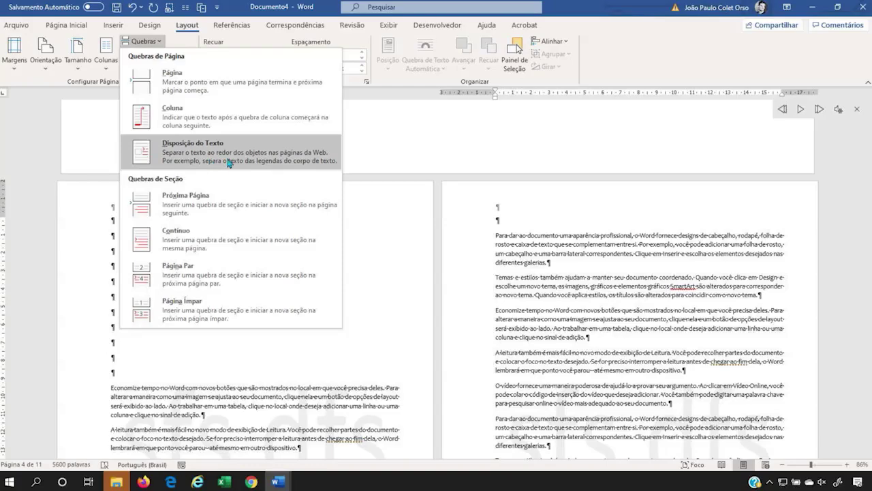
pyautogui.press('Escape')
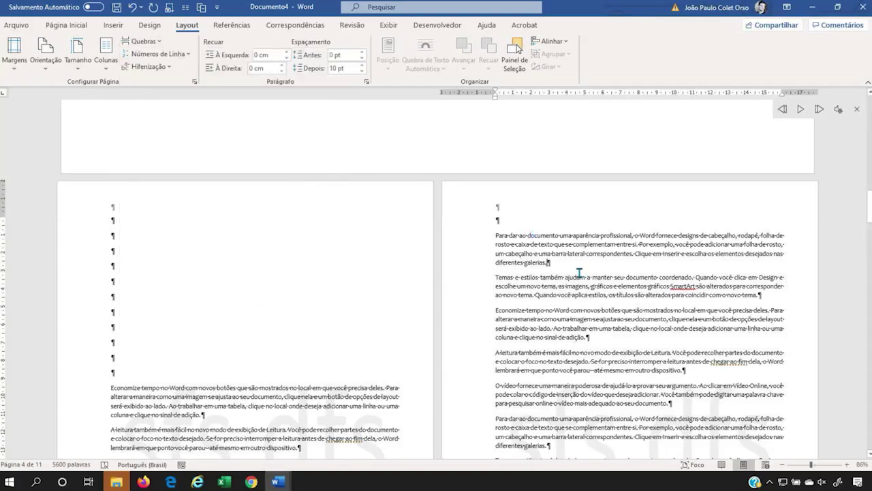
# Step: Insert a text wrapping break (Disposição do Texto) before "local" in the first "Economize tempo" paragraph on page 3
pyautogui.scroll(1, 579, 273)
pyautogui.scroll(-3, 516, 263)
pyautogui.click(320, 315)
pyautogui.scroll(5, 361, 317)
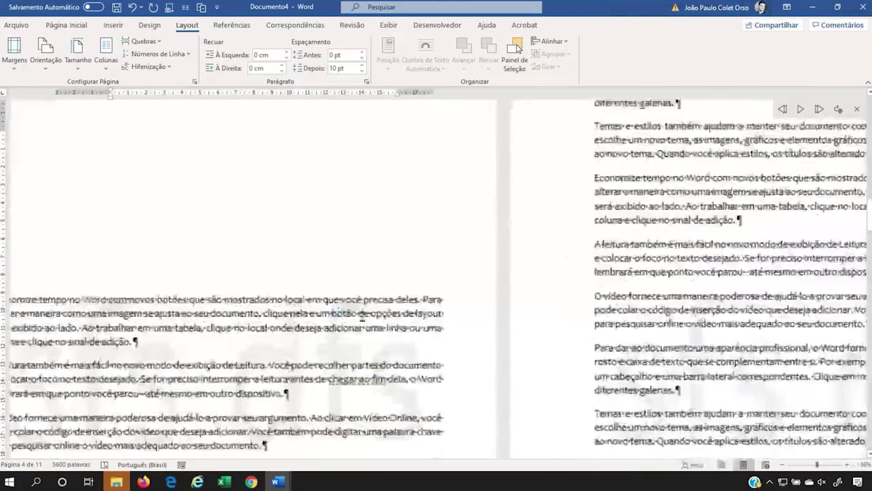
pyautogui.scroll(3, 361, 317)
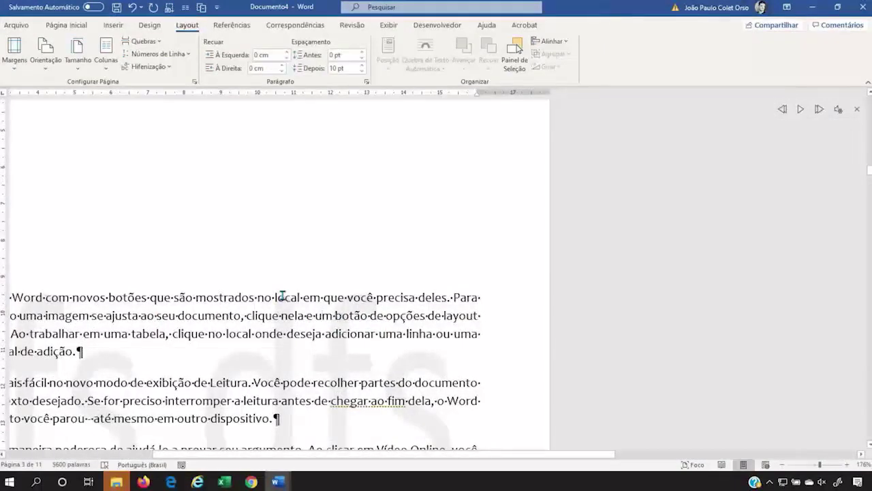
pyautogui.click(156, 42)
pyautogui.click(248, 115)
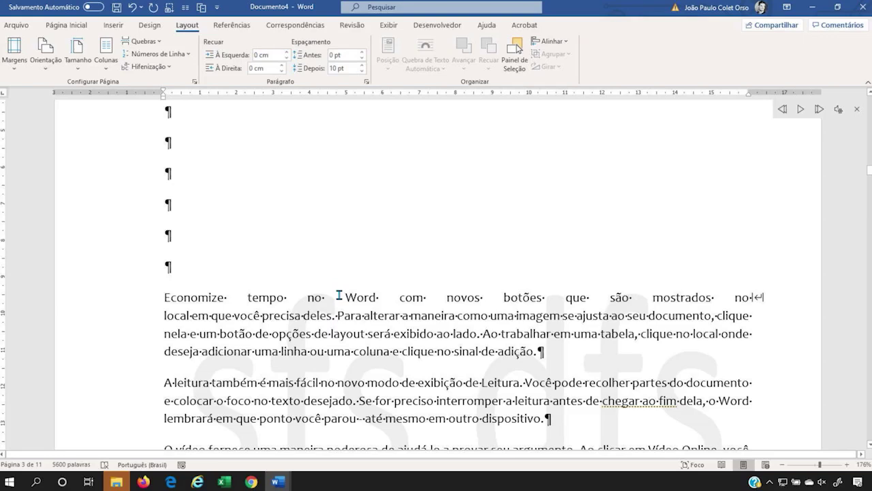
# Step: Insert a manual line break after "Para alterar" in the same paragraph and highlight the lines ending in breaks
pyautogui.click(402, 314)
pyautogui.hotkey('shift', 'Return')
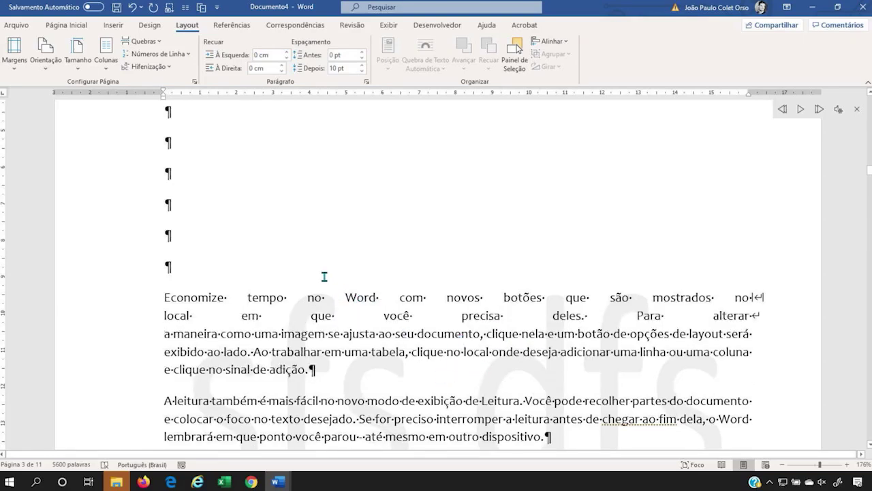
pyautogui.moveTo(269, 300); pyautogui.dragTo(503, 300)
pyautogui.click(630, 307)
pyautogui.click(746, 317)
pyautogui.moveTo(829, 318); pyautogui.dragTo(748, 283)
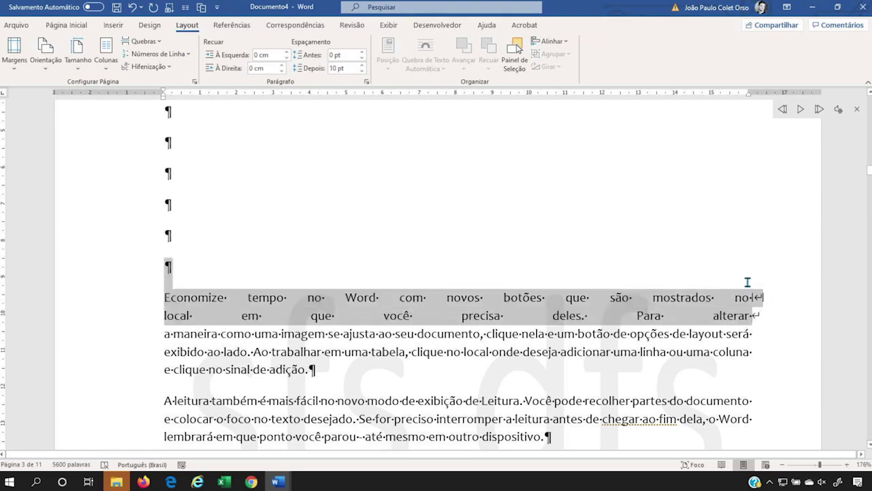
pyautogui.click(784, 323)
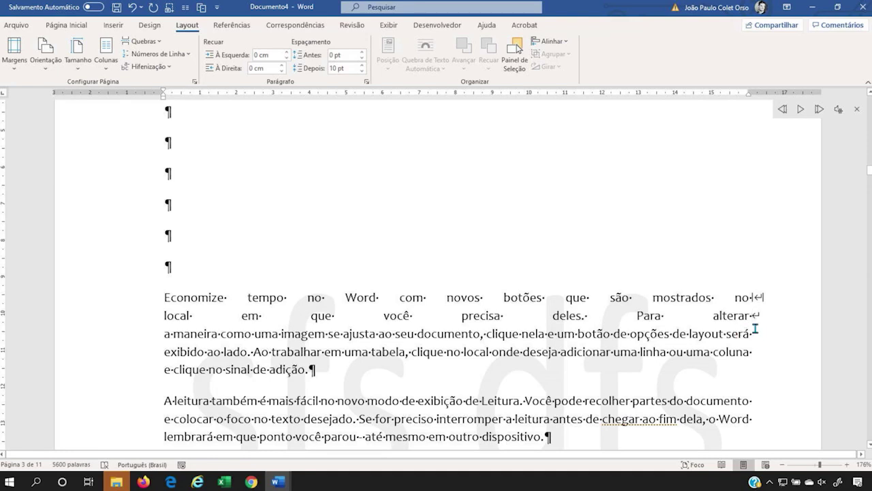
# Step: Delete both the line break and the text wrapping break from the first "Economize tempo" paragraph on page 3
pyautogui.press('Delete')
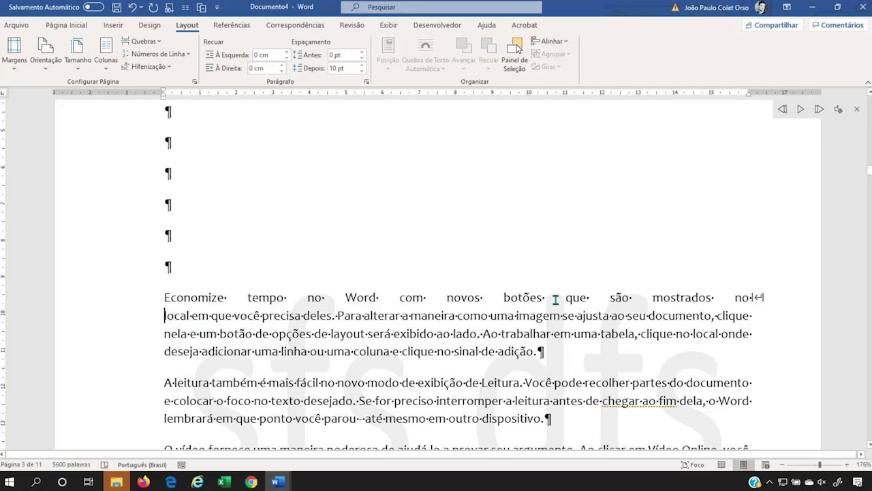
pyautogui.click(765, 299)
pyautogui.press('BackSpace')
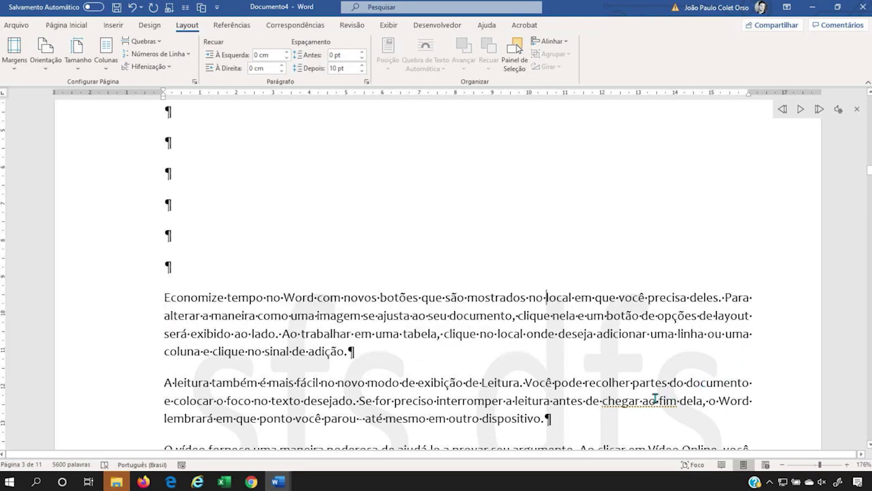
# Step: Delete the page break below the first "O vídeo fornece" paragraph on page 3
pyautogui.scroll(-3, 593, 310)
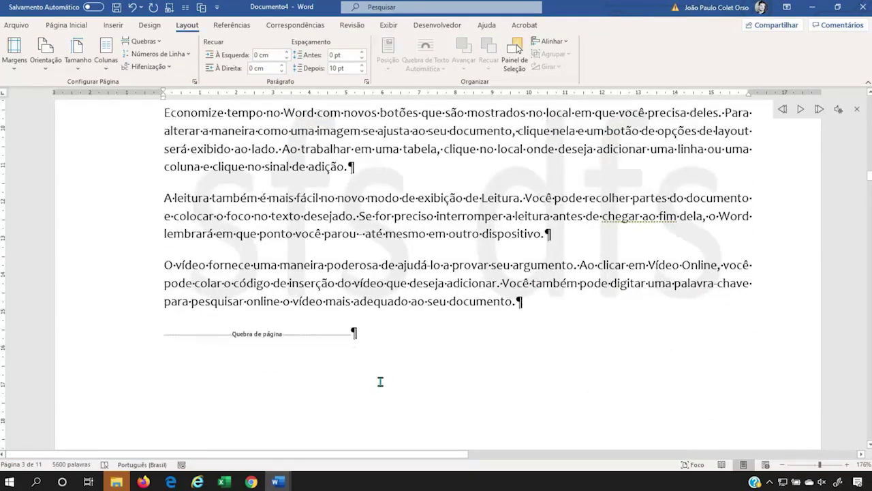
pyautogui.click(106, 340)
pyautogui.press('Delete')
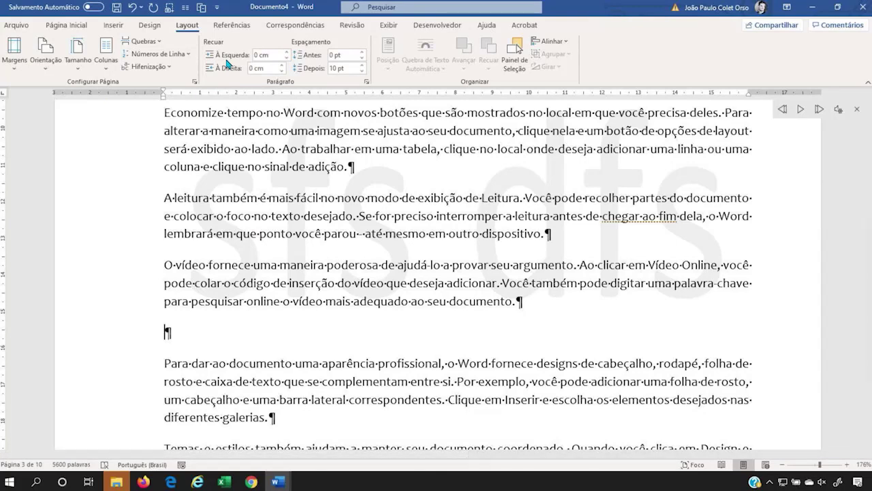
# Step: Turn on continuous line numbering (Contínuo) for the section starting on page 3 and check the numbering across the document's pages
pyautogui.click(153, 54)
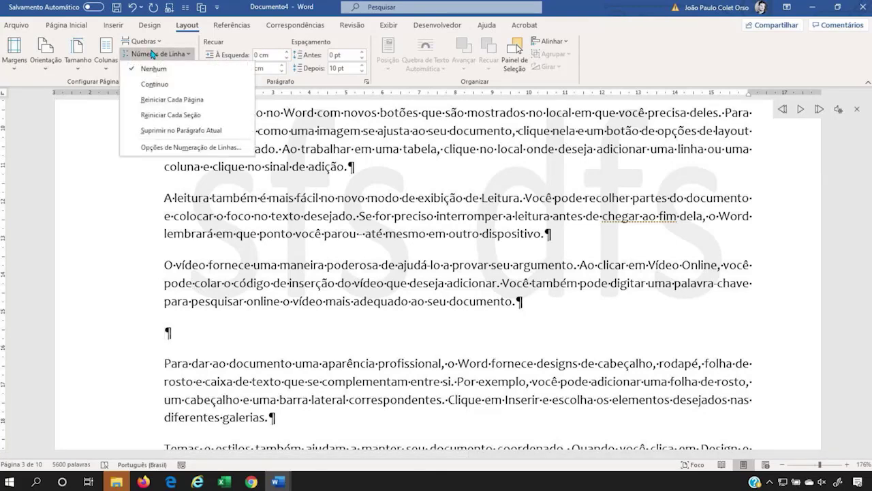
pyautogui.click(154, 84)
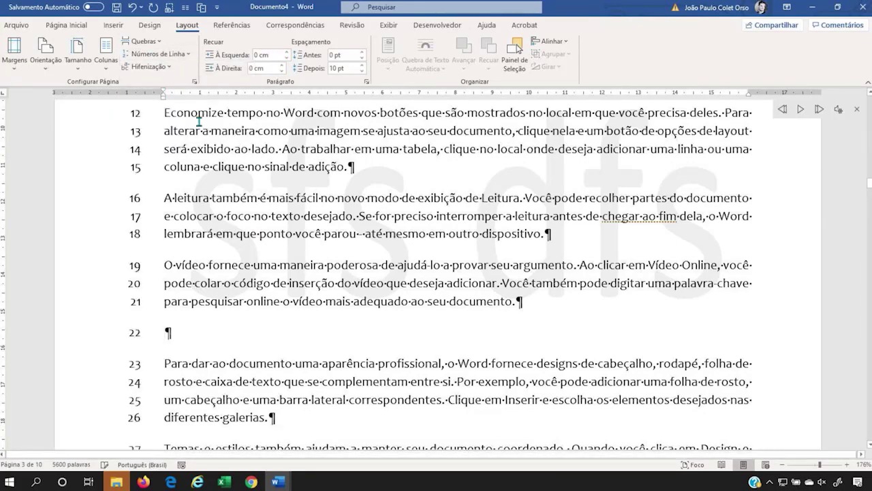
pyautogui.keyDown('ctrl'); pyautogui.scroll(-5, 289, 250); pyautogui.keyUp('ctrl')
pyautogui.keyDown('ctrl'); pyautogui.scroll(-4, 289, 250); pyautogui.keyUp('ctrl')
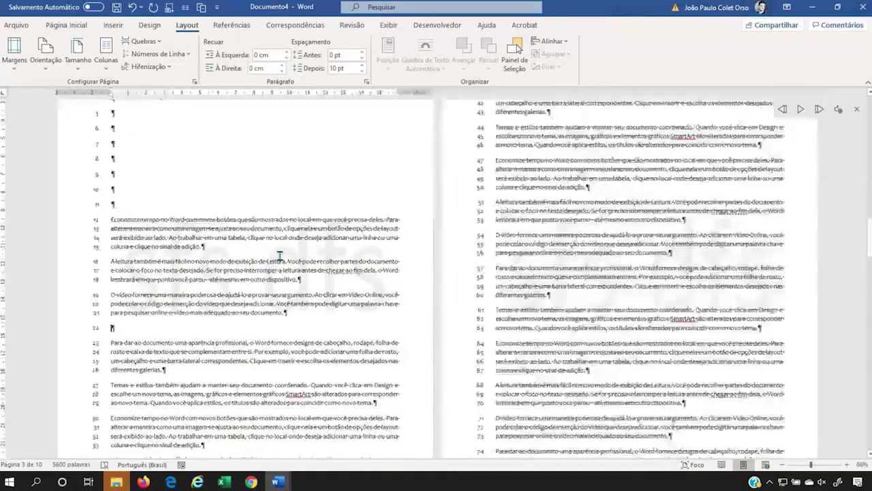
pyautogui.scroll(3, 204, 293)
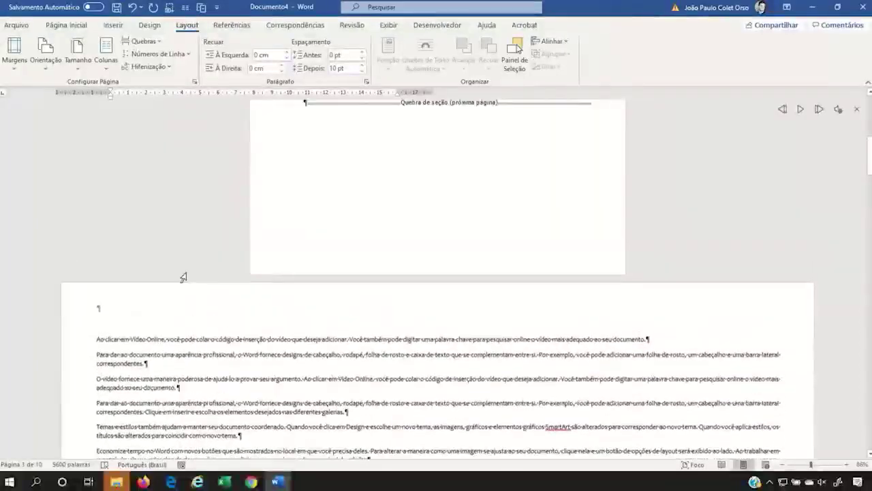
pyautogui.scroll(5, 187, 276)
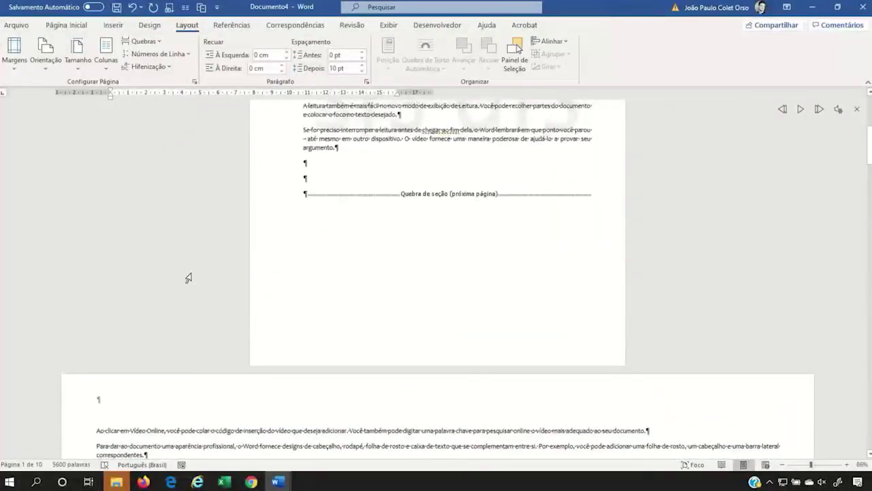
pyautogui.scroll(-10, 391, 206)
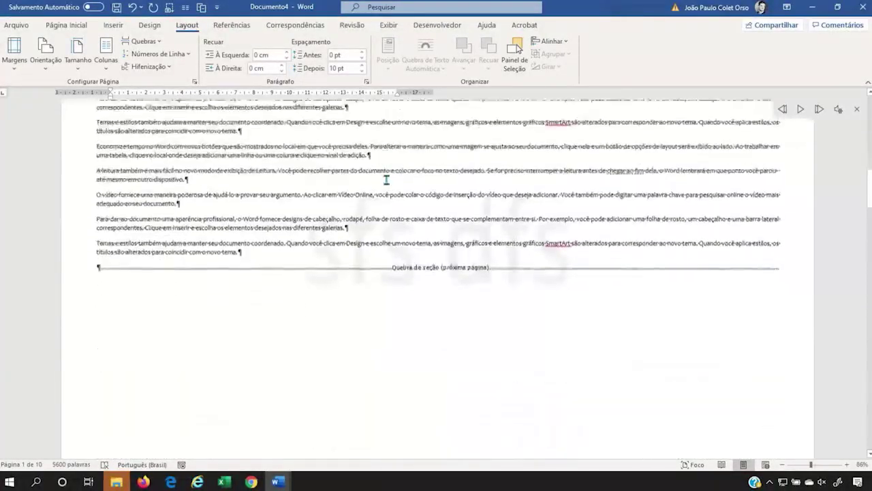
pyautogui.scroll(-15, 394, 293)
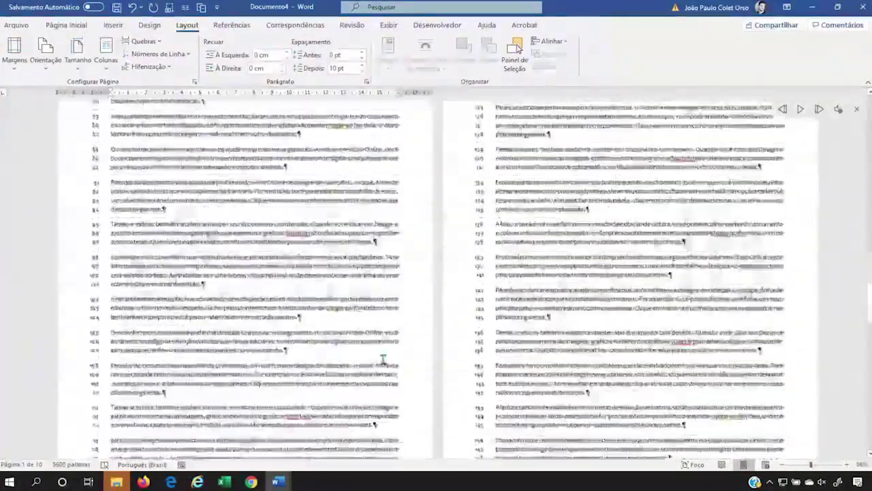
pyautogui.scroll(-15, 383, 359)
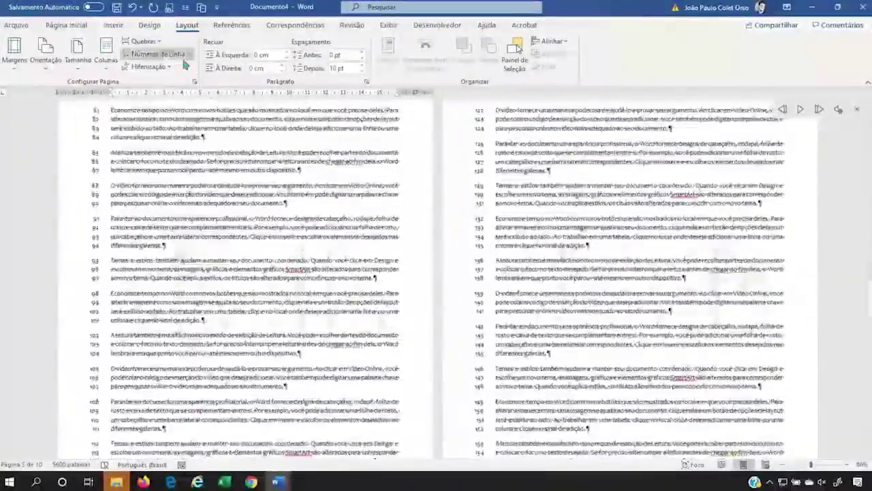
# Step: Set the section's line numbering to count by 5 (Contar por) and check the numbers back to page 3
pyautogui.click(156, 53)
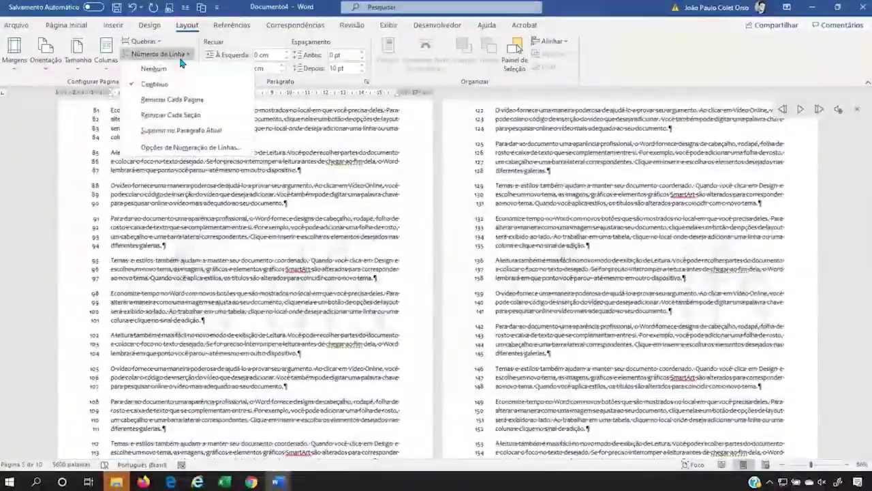
pyautogui.click(168, 150)
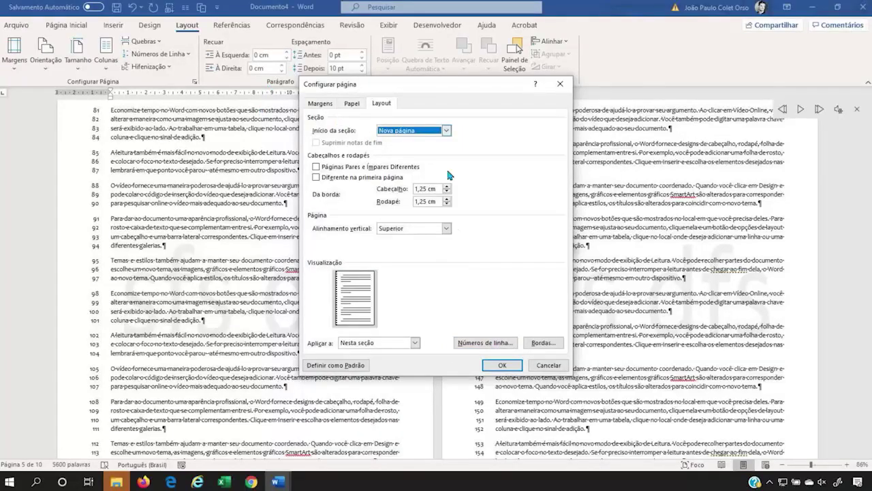
pyautogui.click(485, 349)
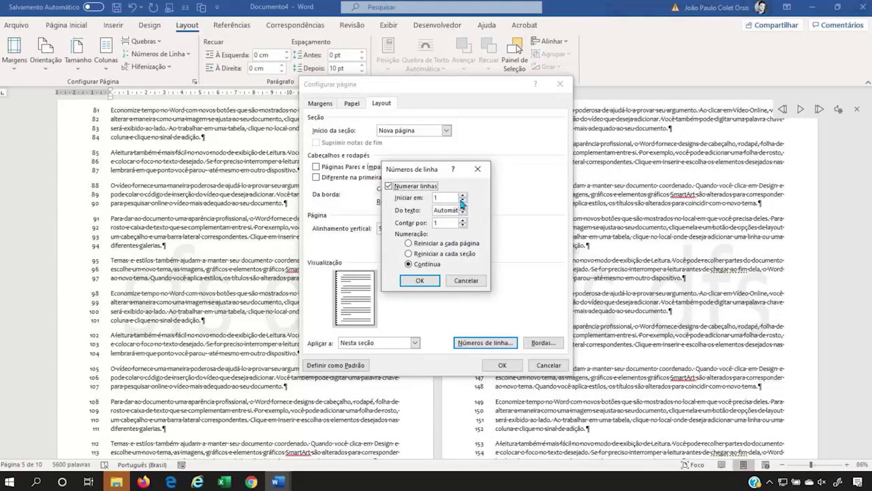
pyautogui.click(462, 221)
pyautogui.click(461, 221)
pyautogui.click(419, 280)
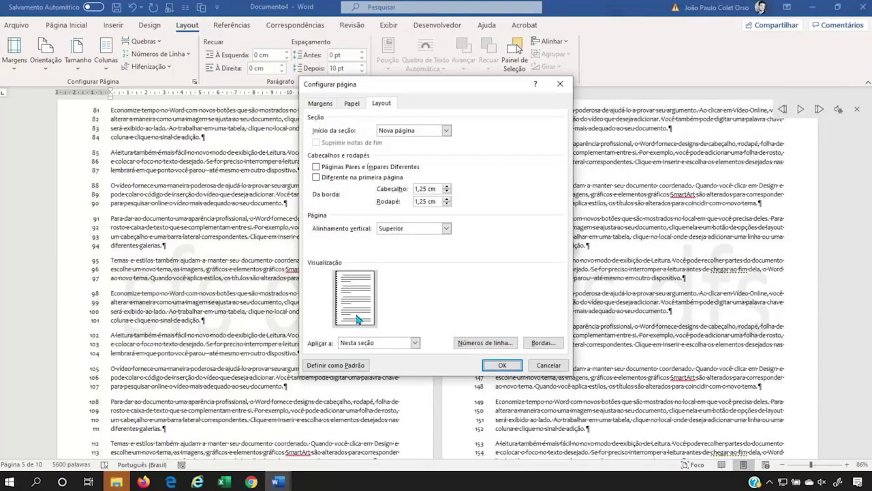
pyautogui.click(501, 365)
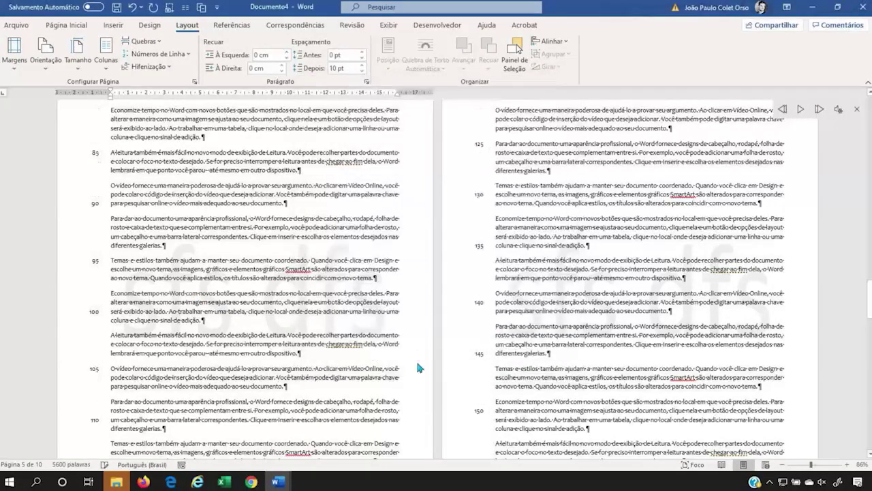
pyautogui.scroll(3, 302, 286)
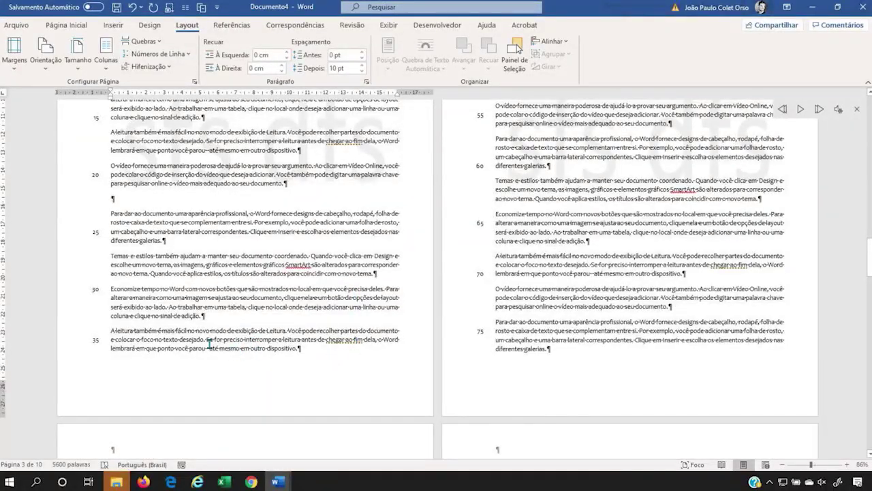
pyautogui.scroll(10, 198, 367)
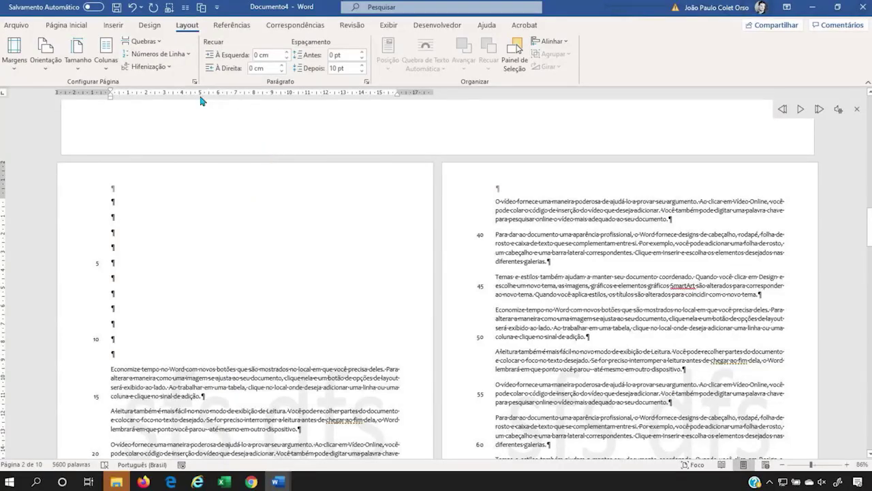
# Step: Turn on automatic hyphenation (Automático) for the document and check the line ends of the "Temas e estilos" paragraph on page 4
pyautogui.tripleClick(604, 254)
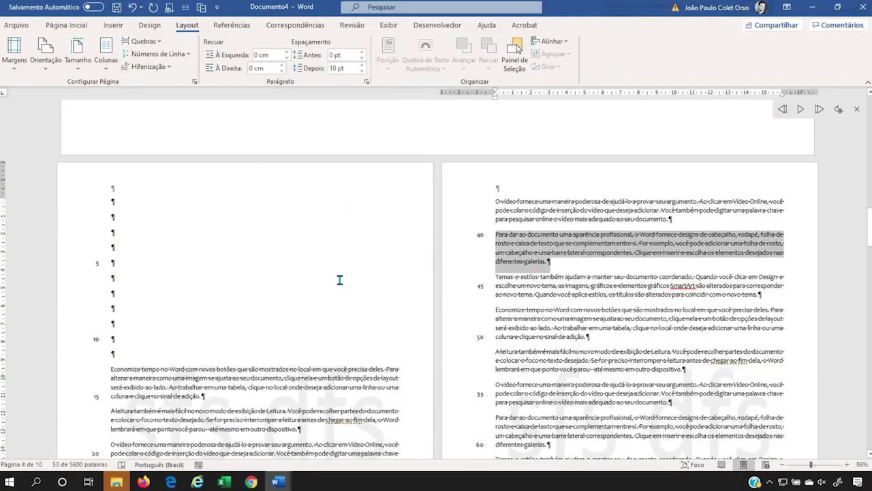
pyautogui.keyDown('ctrl'); pyautogui.scroll(5, 339, 279); pyautogui.keyUp('ctrl')
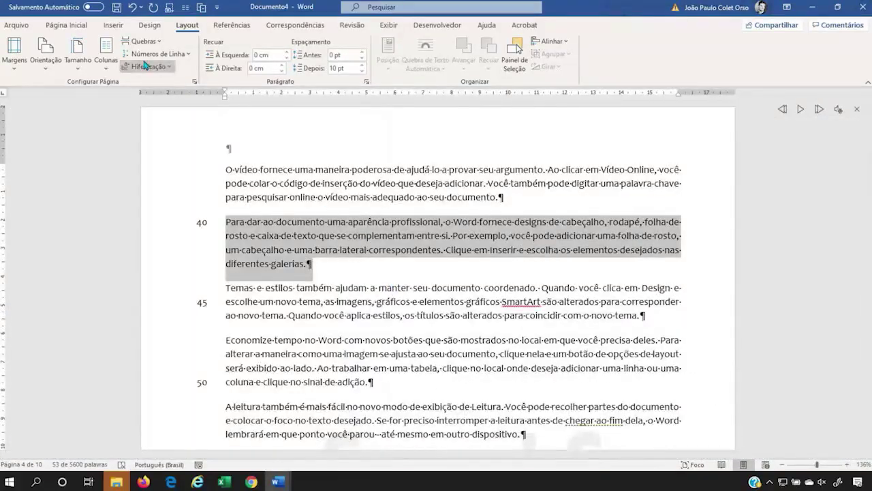
pyautogui.click(146, 66)
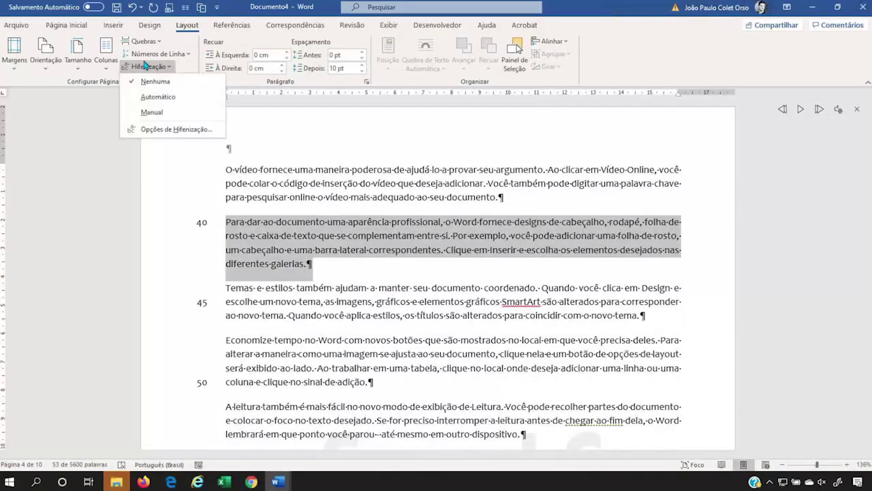
pyautogui.click(175, 99)
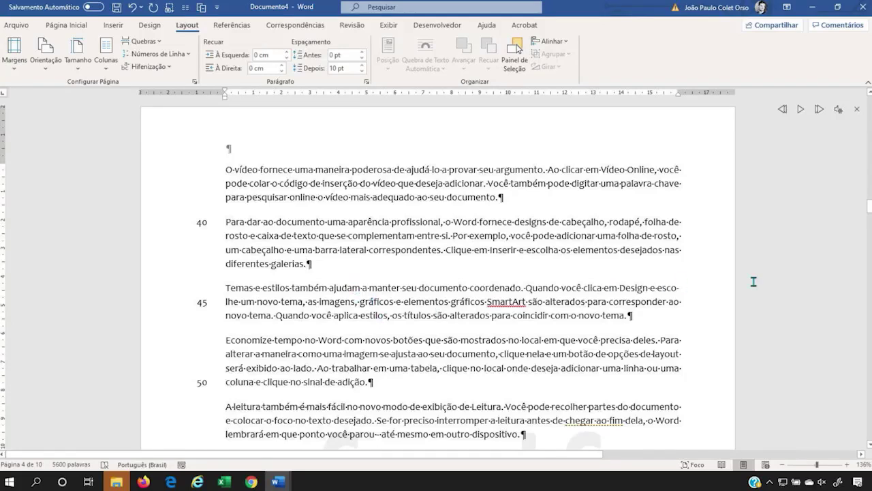
pyautogui.moveTo(620, 287); pyautogui.dragTo(697, 298)
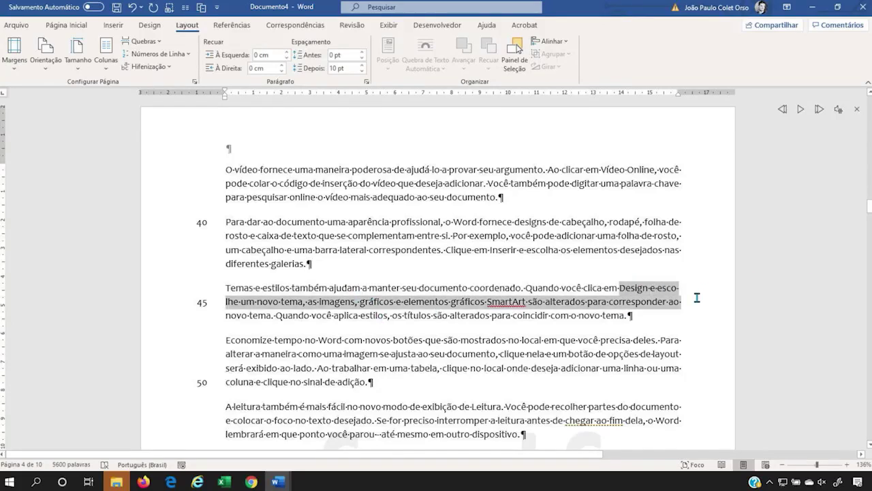
pyautogui.click(669, 301)
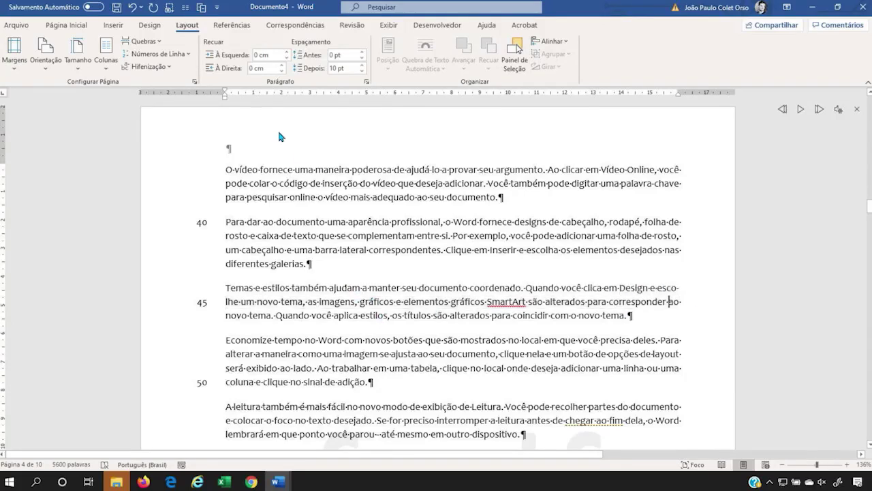
# Step: Lay out the current section in two equal-width columns (Duas) with 1,25 cm spacing, applied to this section (Nesta seção)
pyautogui.click(184, 9)
pyautogui.click(396, 176)
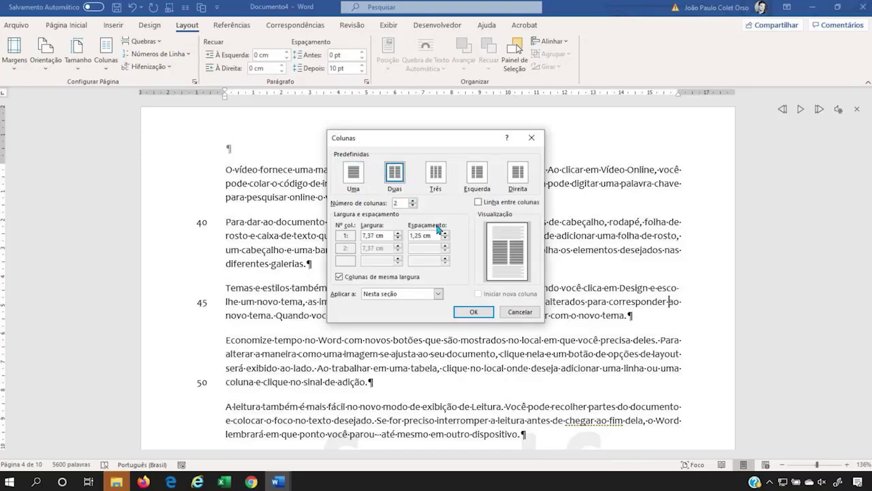
pyautogui.click(473, 312)
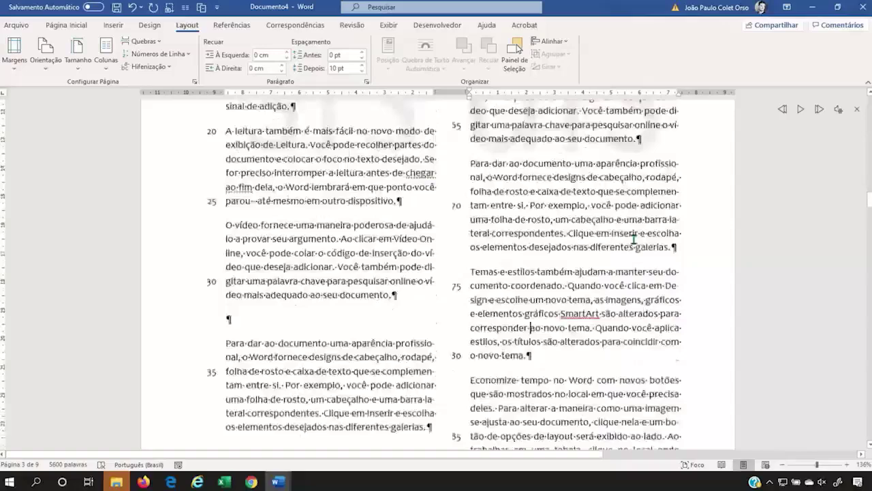
# Step: Examine how words are hyphenated at the line ends in the two-column text on page 3, including the "O vídeo fornece" paragraph
pyautogui.scroll(5, 649, 257)
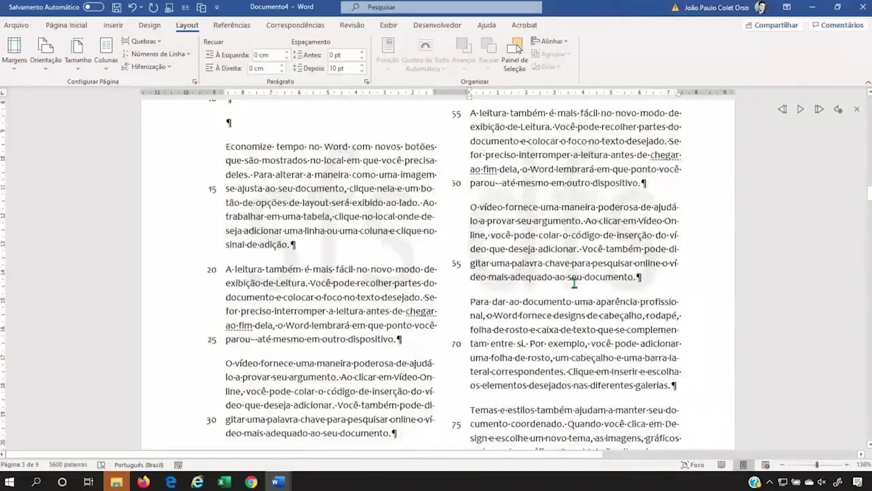
pyautogui.scroll(2, 595, 273)
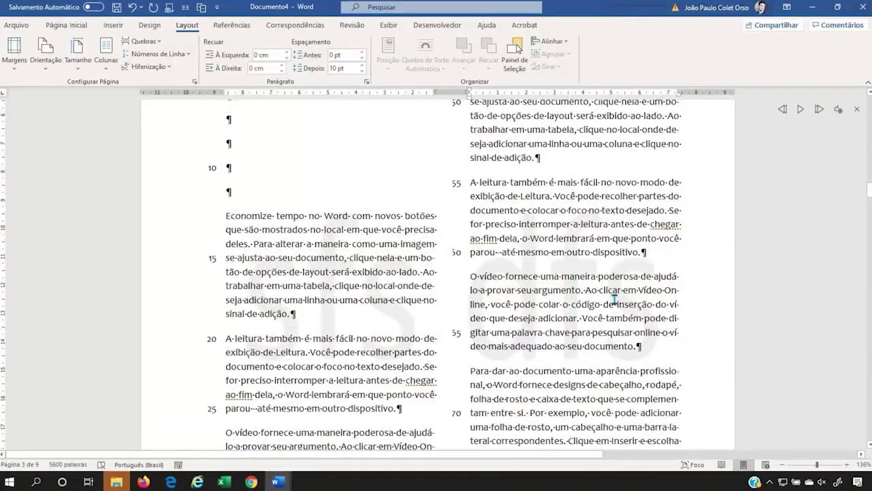
pyautogui.scroll(3, 648, 289)
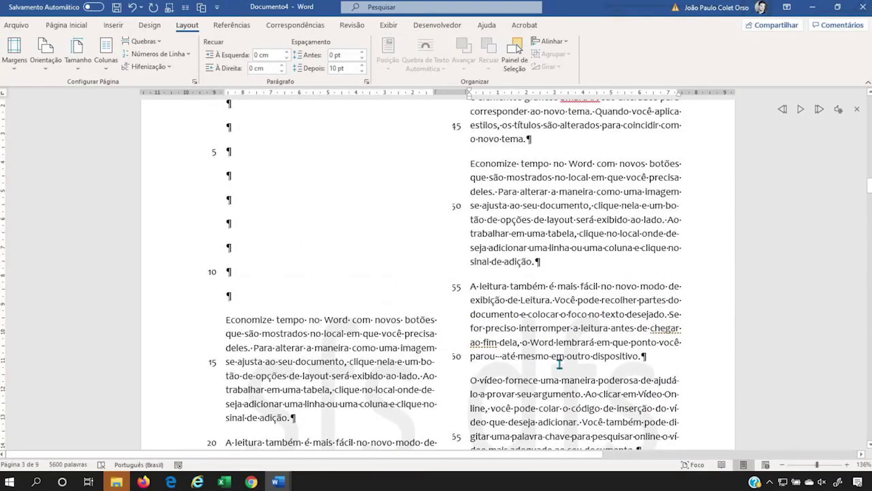
pyautogui.moveTo(597, 276); pyautogui.dragTo(768, 368)
pyautogui.click(627, 355)
pyautogui.scroll(-4, 638, 274)
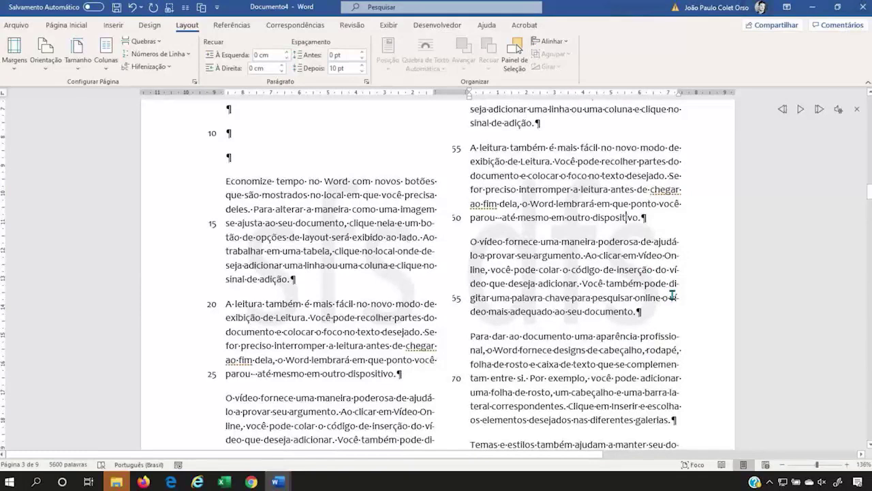
pyautogui.moveTo(677, 280); pyautogui.dragTo(687, 282)
pyautogui.click(648, 321)
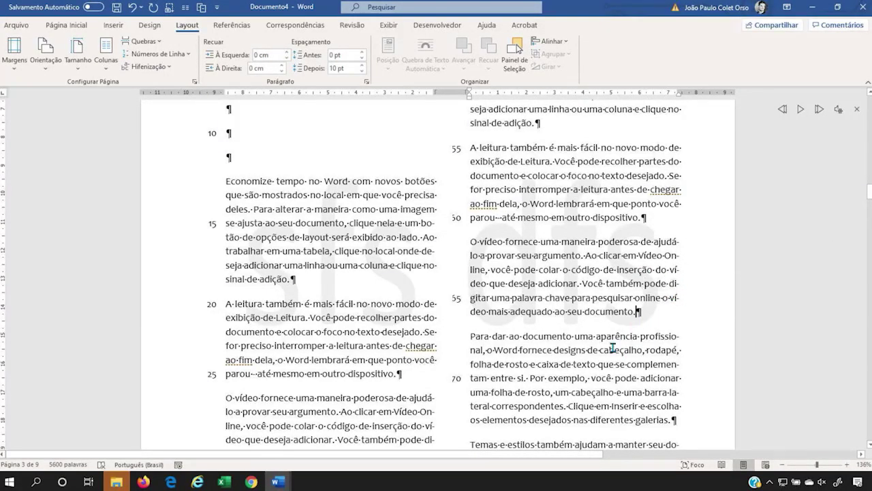
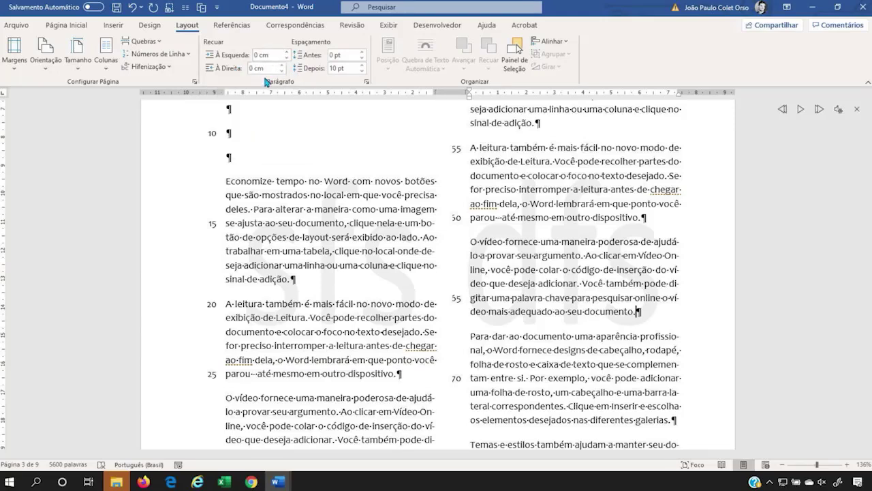
# Step: Insert a screenshot of the open playback toolbar window into the empty paragraph below the first body paragraph on page 1
pyautogui.click(434, 167)
pyautogui.scroll(4, 432, 176)
pyautogui.scroll(1, 410, 186)
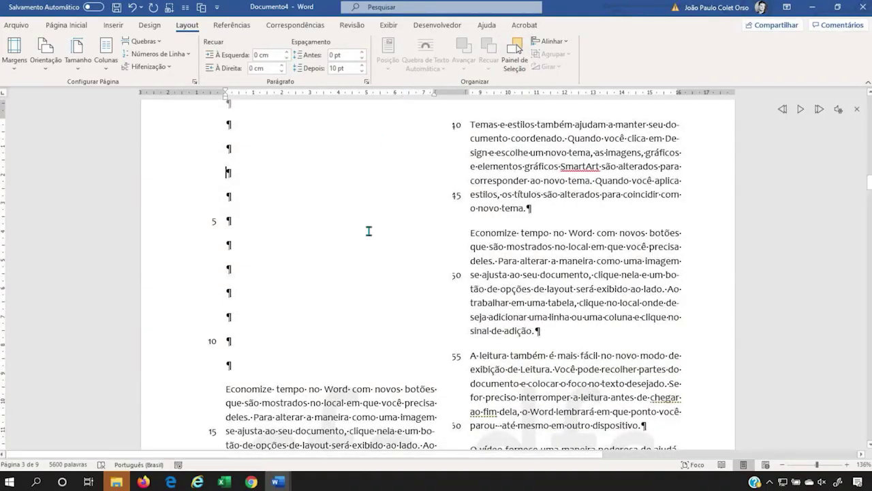
pyautogui.scroll(10, 297, 206)
pyautogui.scroll(15, 400, 248)
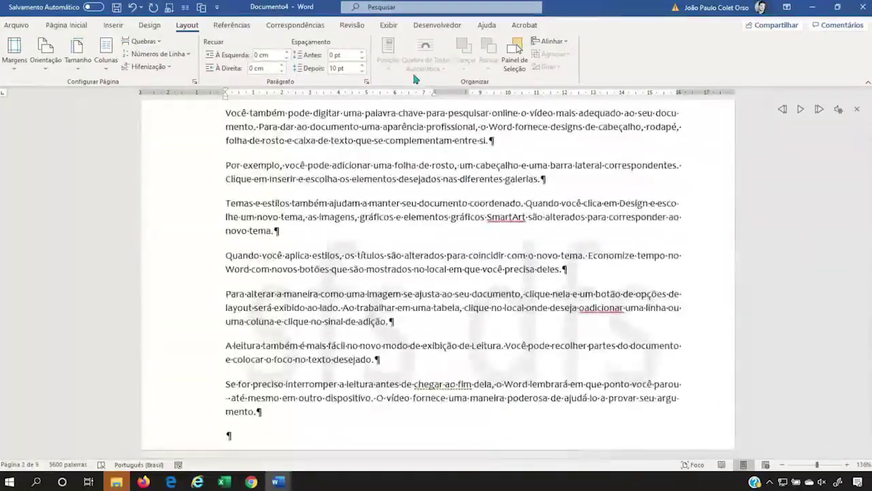
pyautogui.doubleClick(411, 112)
pyautogui.tripleClick(454, 139)
pyautogui.tripleClick(456, 140)
pyautogui.scroll(2, 382, 197)
pyautogui.click(338, 233)
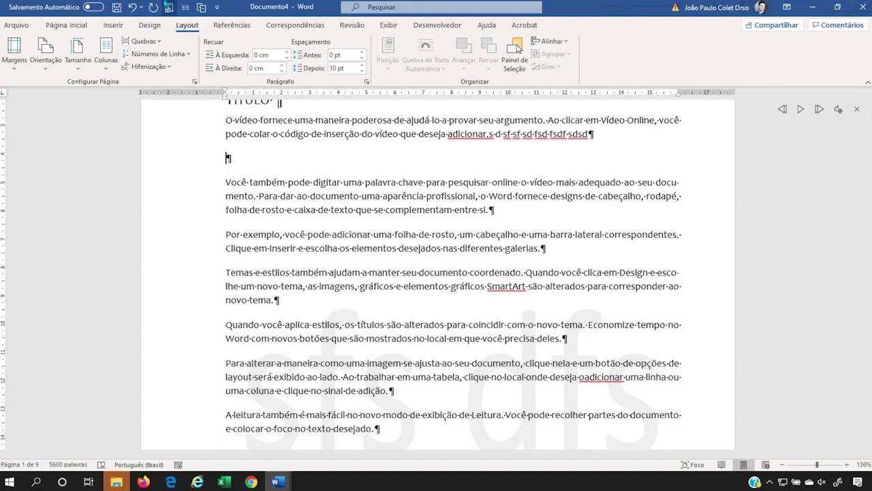
pyautogui.click(113, 25)
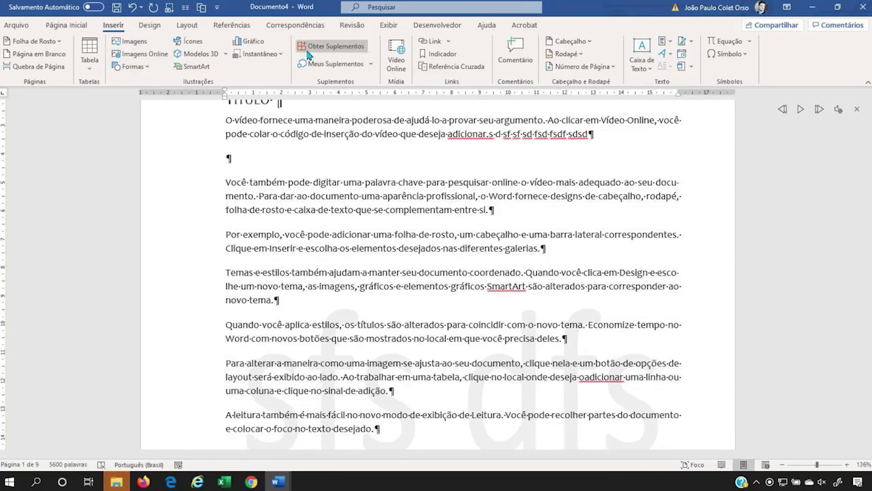
pyautogui.click(260, 53)
pyautogui.click(260, 105)
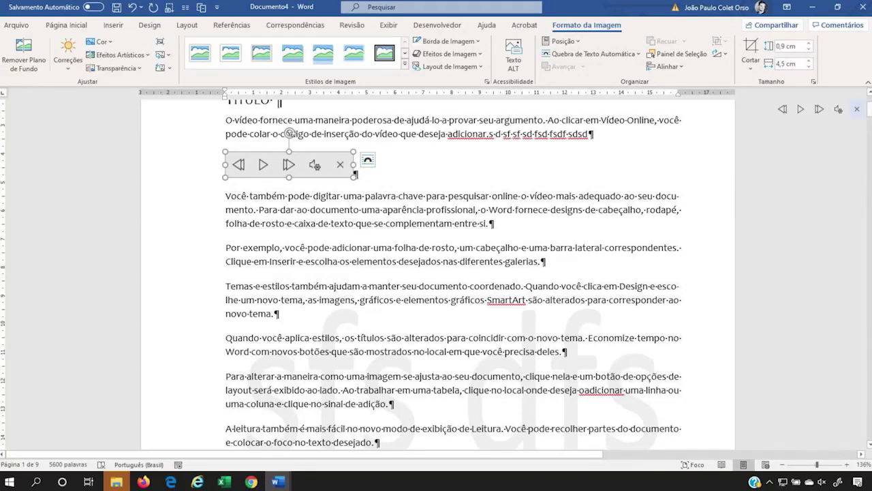
# Step: Set the inserted picture's text wrapping to Quadrado and move it into the middle of the paragraph starting "Você também pode digitar"
pyautogui.press('Left')
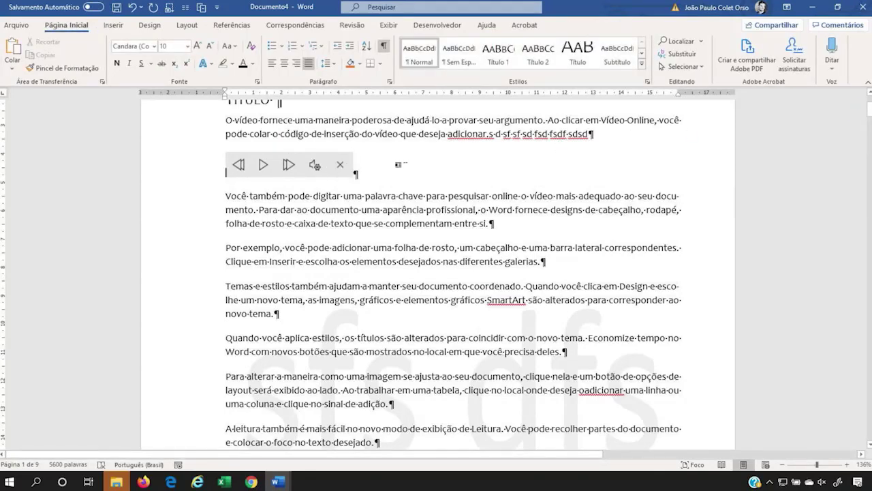
pyautogui.click(312, 156)
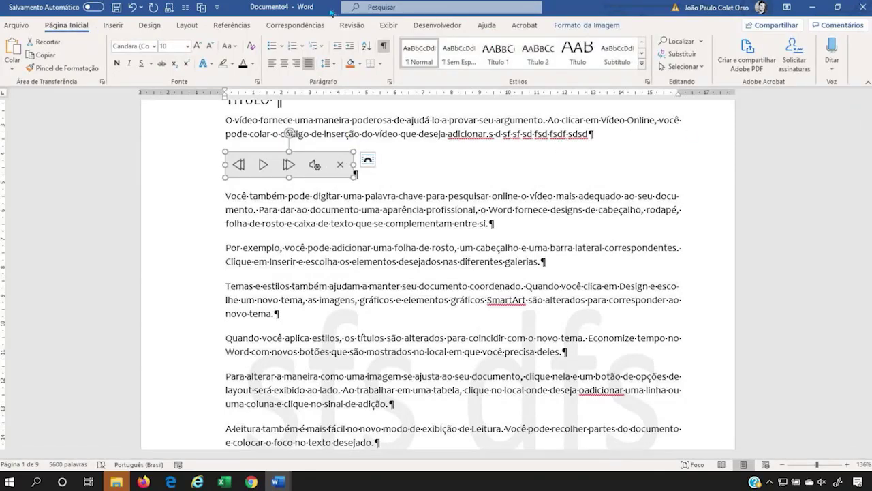
pyautogui.click(186, 25)
pyautogui.click(424, 60)
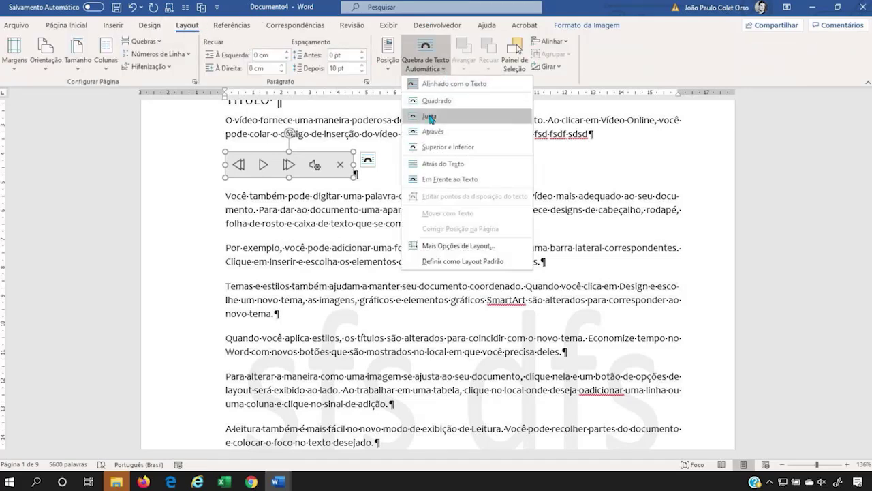
pyautogui.click(424, 101)
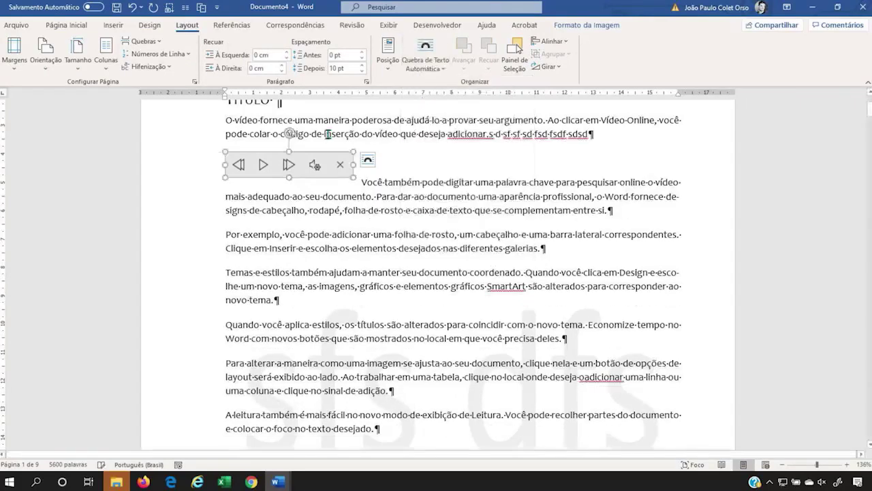
pyautogui.moveTo(265, 164); pyautogui.dragTo(388, 203)
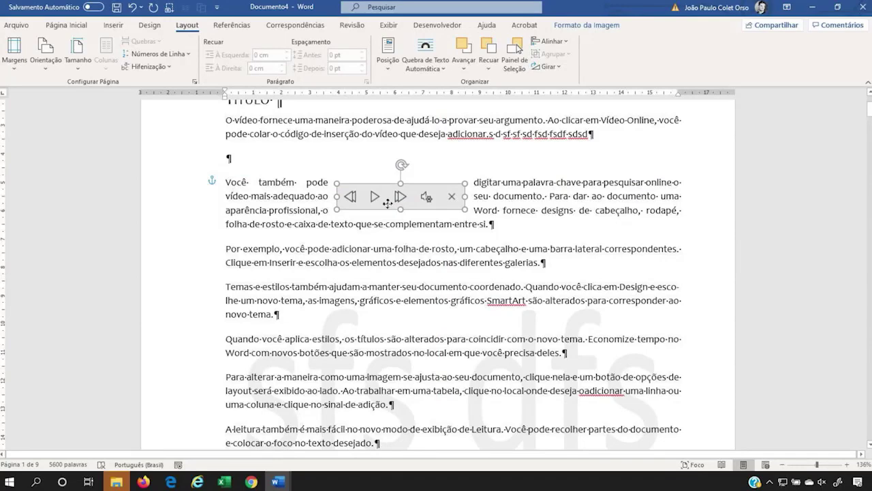
# Step: Set the picture's text wrapping to Em Frente ao Texto and move it up over the empty line
pyautogui.click(425, 53)
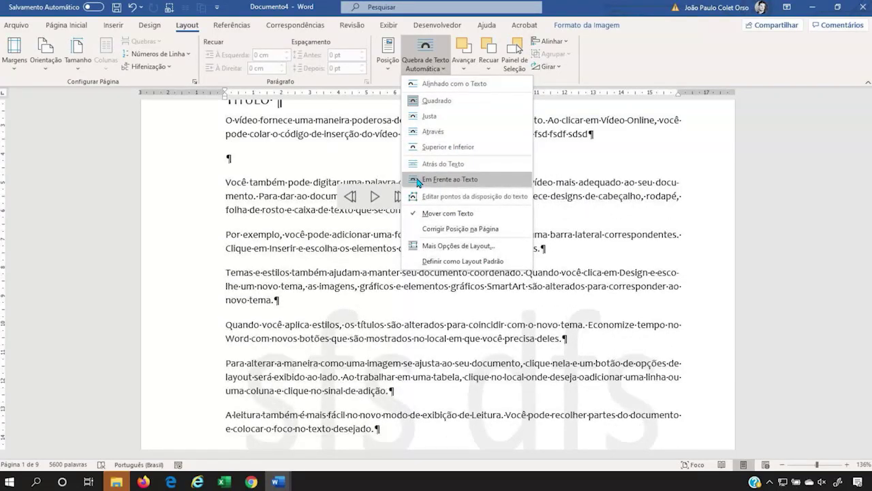
pyautogui.click(419, 180)
pyautogui.moveTo(357, 205); pyautogui.dragTo(293, 175)
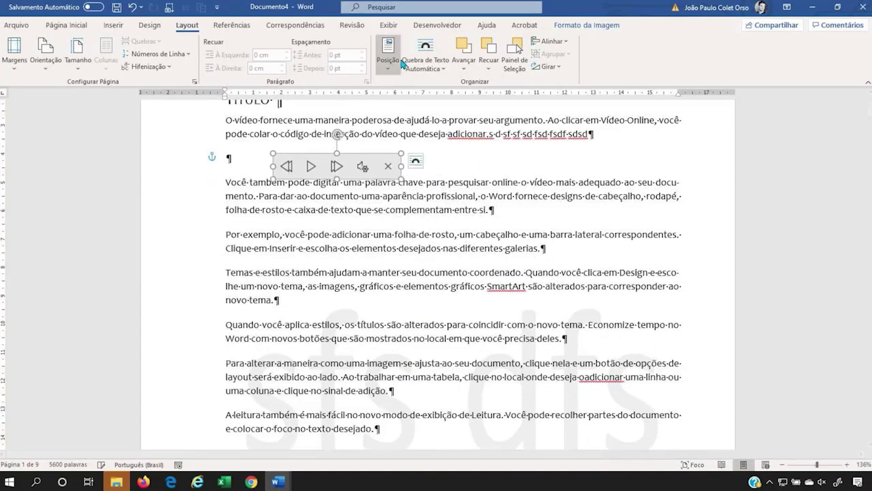
# Step: Return the picture to the Alinhado com o Texto wrapping
pyautogui.click(425, 55)
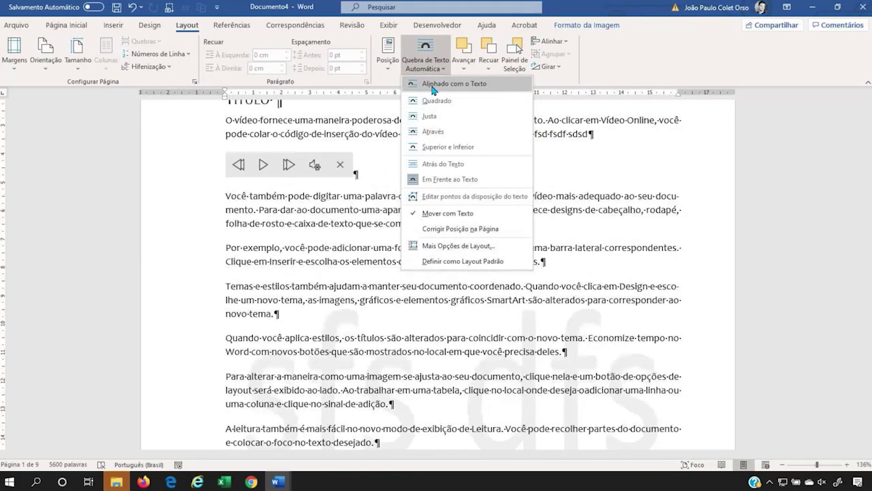
pyautogui.click(433, 87)
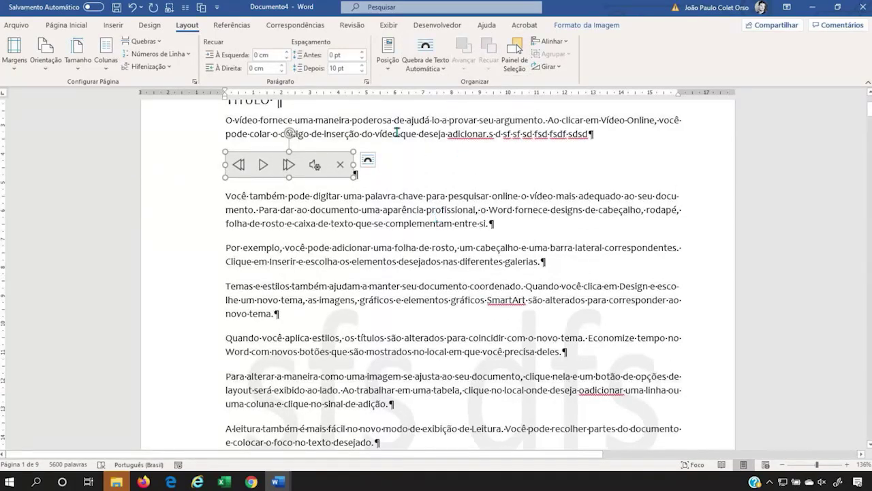
# Step: Change the two-column section to a single column, applied to this section only
pyautogui.click(231, 28)
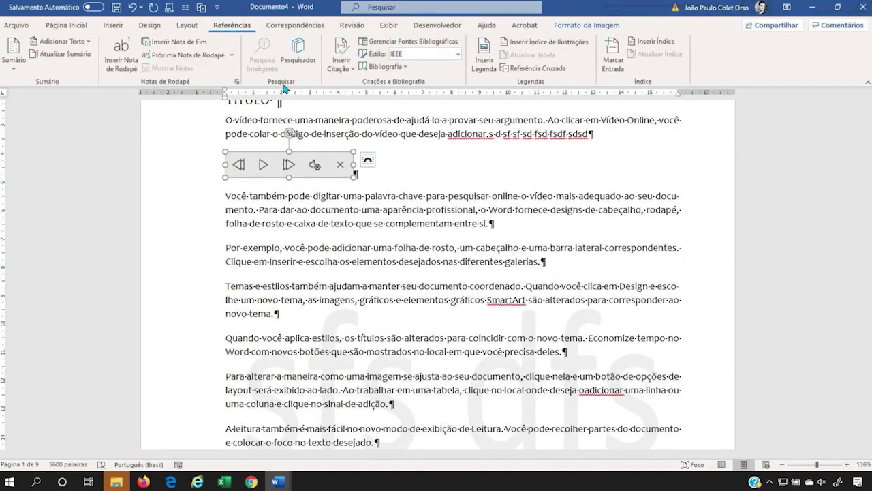
pyautogui.click(488, 198)
pyautogui.scroll(-3, 450, 205)
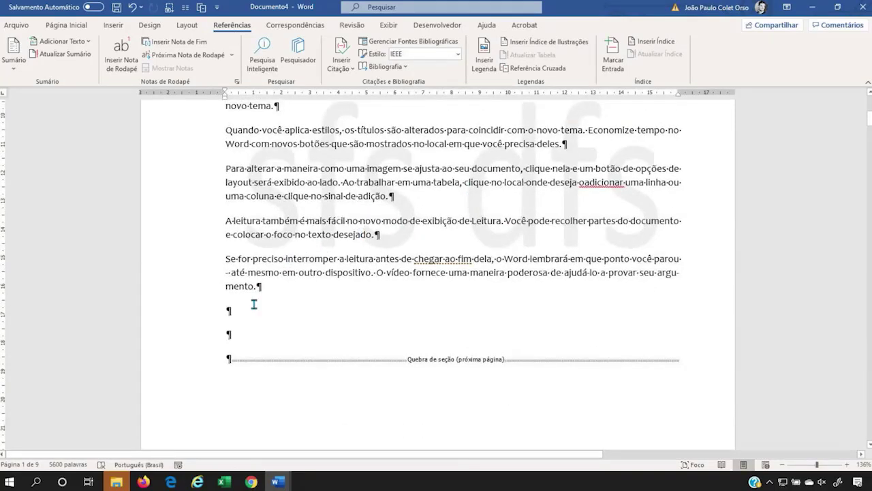
pyautogui.scroll(-15, 239, 325)
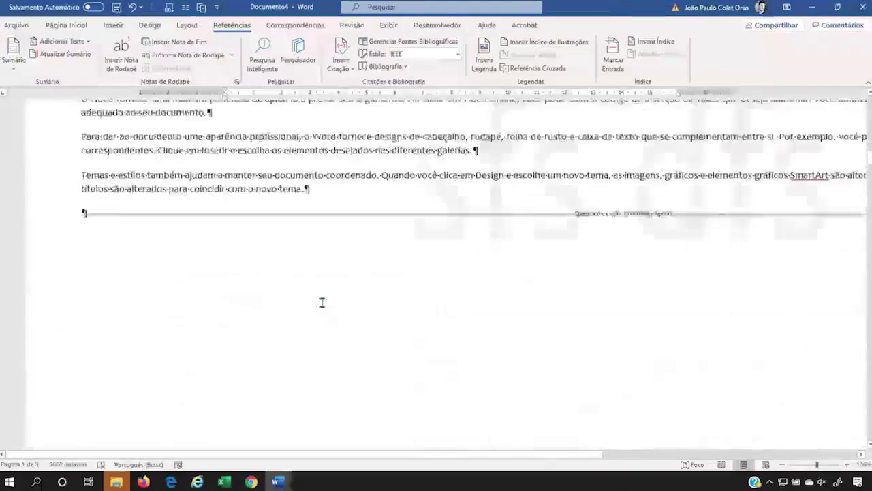
pyautogui.scroll(-12, 370, 284)
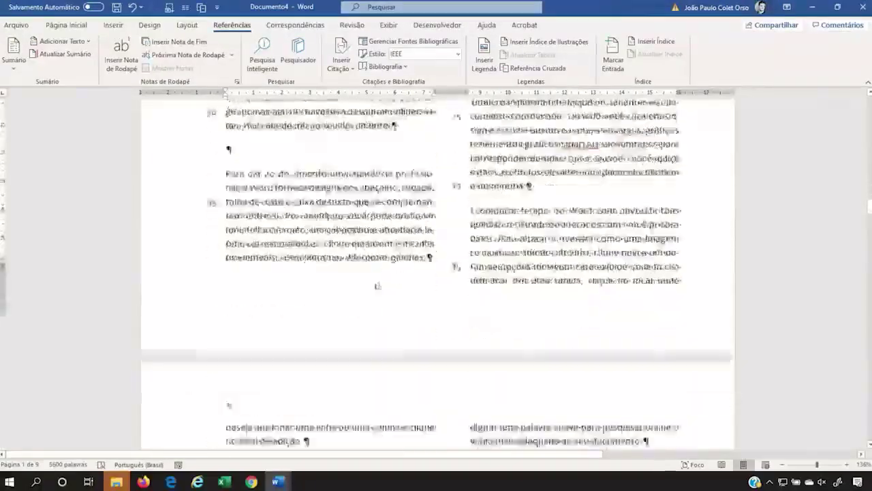
pyautogui.scroll(-10, 397, 266)
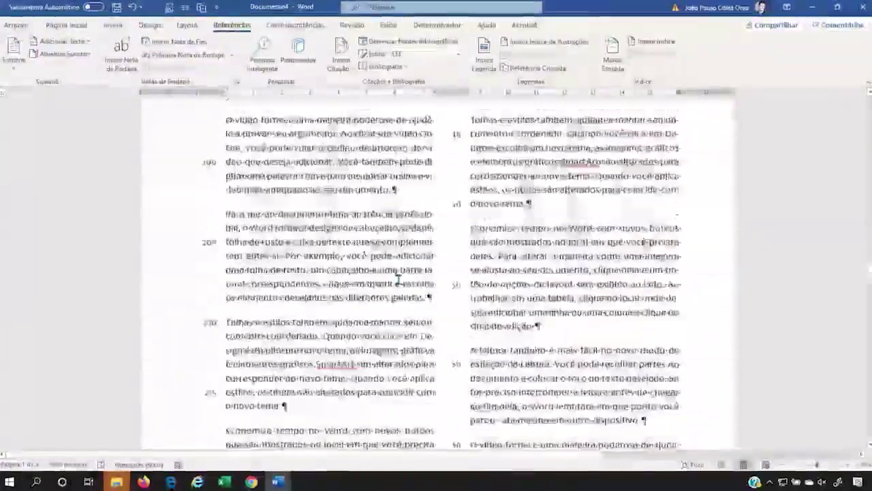
pyautogui.scroll(-5, 412, 268)
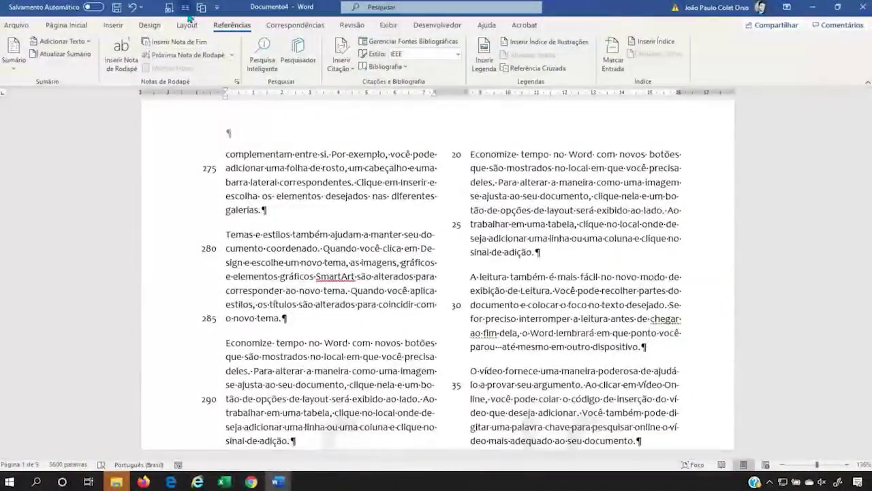
pyautogui.click(186, 9)
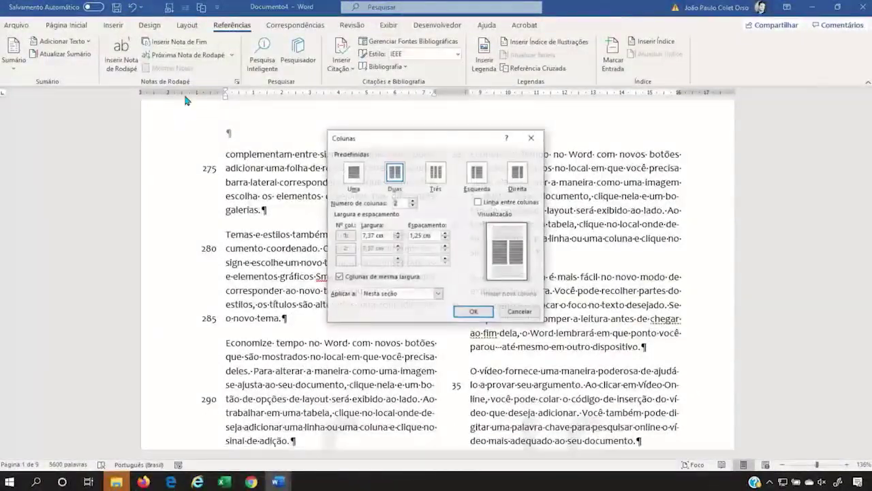
pyautogui.click(349, 178)
pyautogui.click(473, 312)
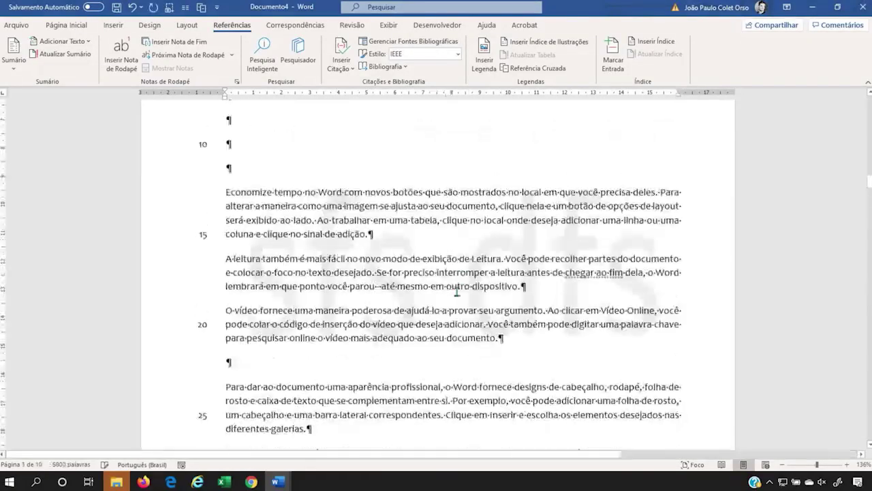
# Step: Add an empty paragraph and a page break before the chapter title at the start of the document
pyautogui.scroll(3, 368, 279)
pyautogui.scroll(-6, 362, 273)
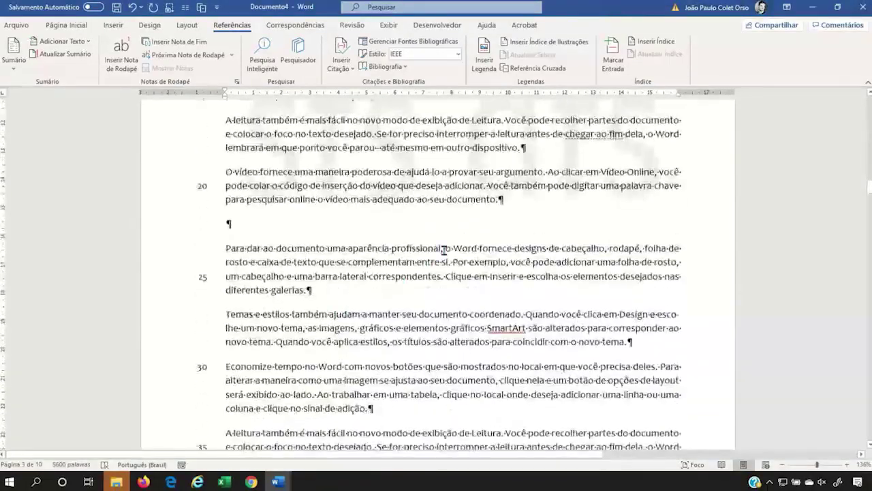
pyautogui.scroll(-6, 443, 249)
pyautogui.scroll(4, 355, 197)
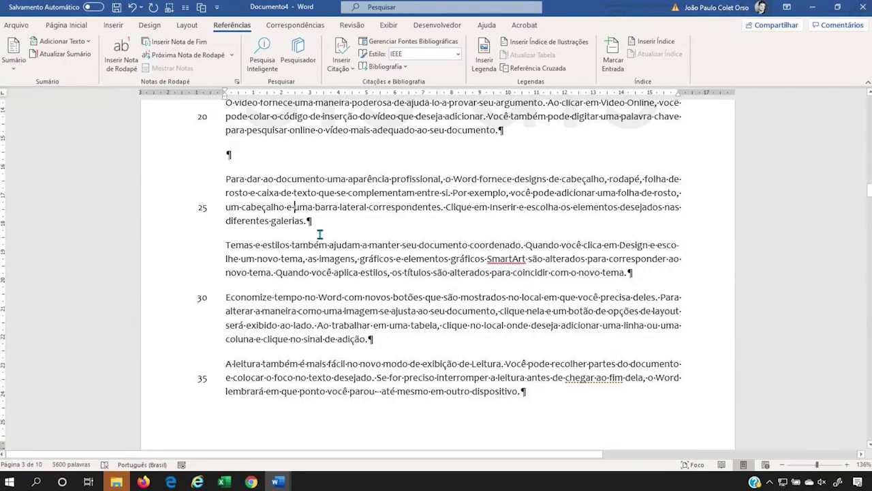
pyautogui.hotkey('ctrl', 'Home')
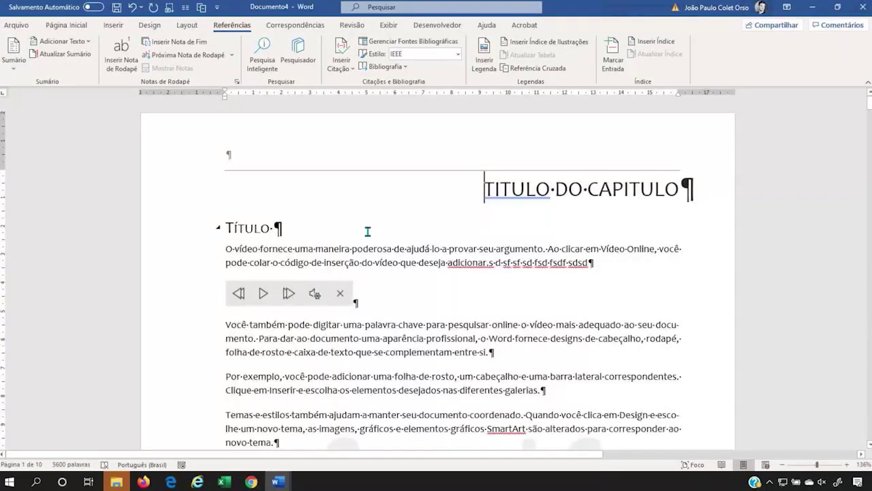
pyautogui.press('Return')
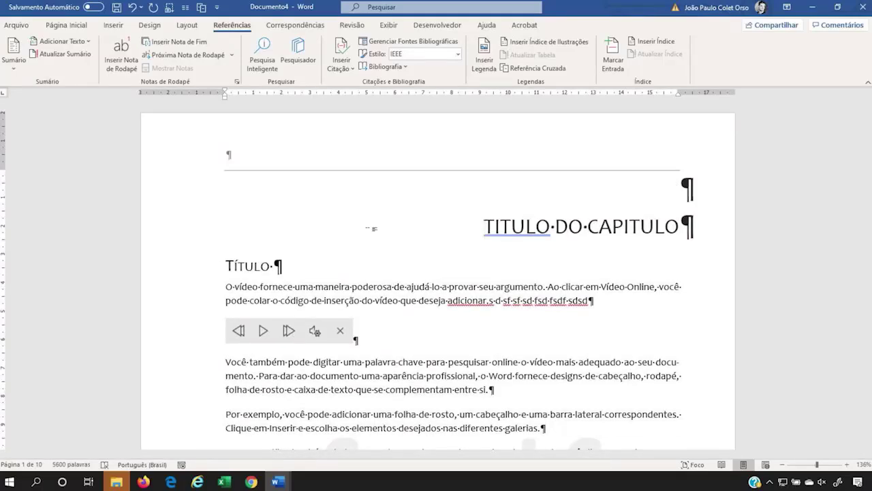
pyautogui.hotkey('ctrl', 'Return')
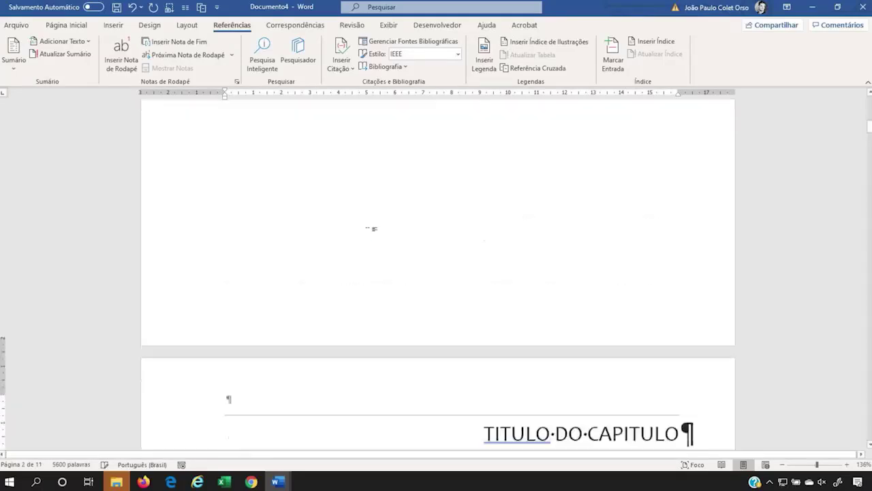
# Step: Clear all formatting from the empty paragraph at the top of the new first page
pyautogui.hotkey('ctrl', 'Home')
pyautogui.click(261, 216)
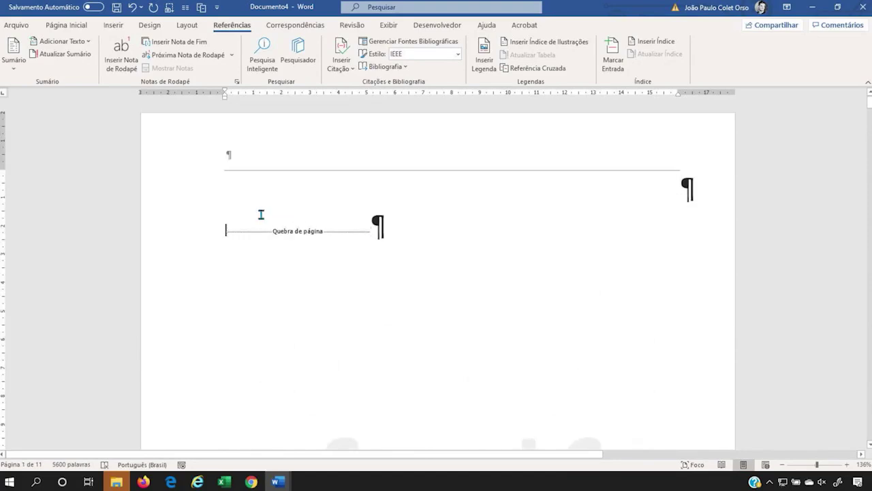
pyautogui.click(82, 28)
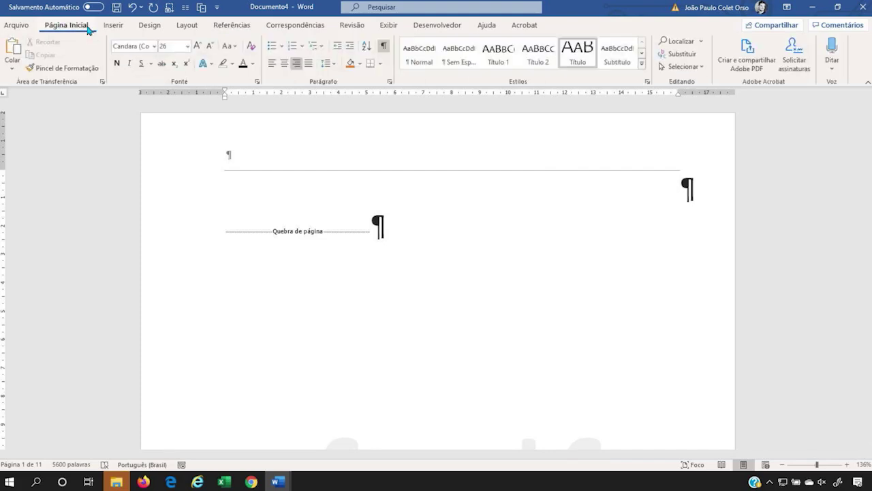
pyautogui.click(252, 47)
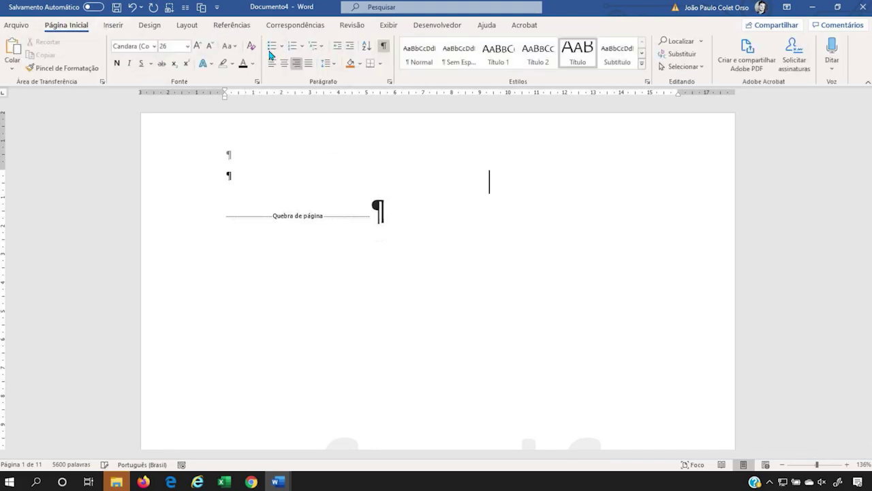
# Step: Insert an automatic table of contents on the first page, above the page break
pyautogui.click(232, 24)
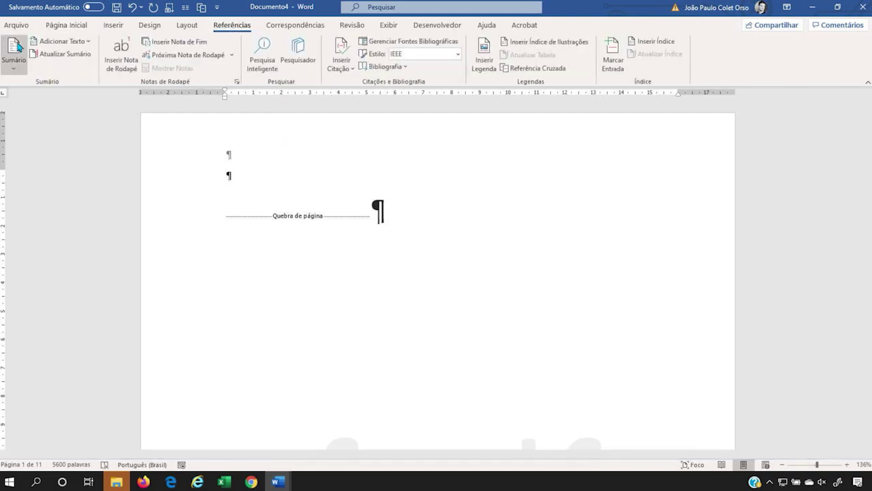
pyautogui.click(14, 53)
pyautogui.click(68, 160)
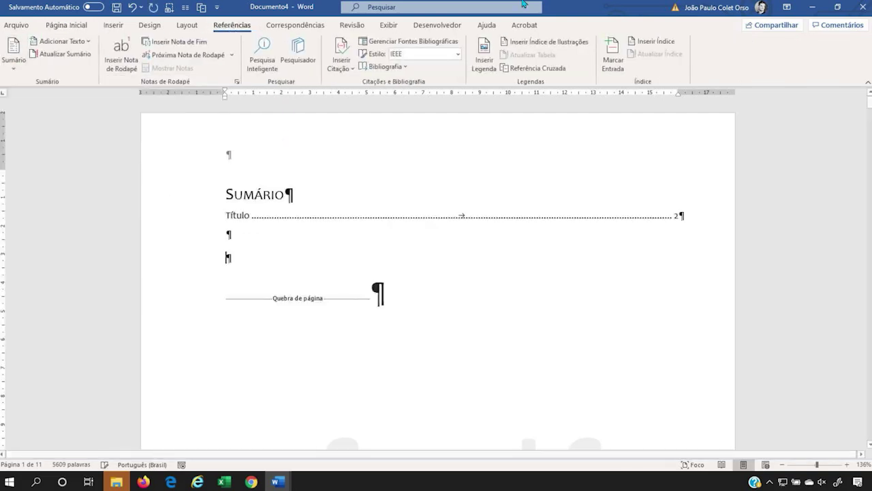
pyautogui.scroll(-12, 382, 273)
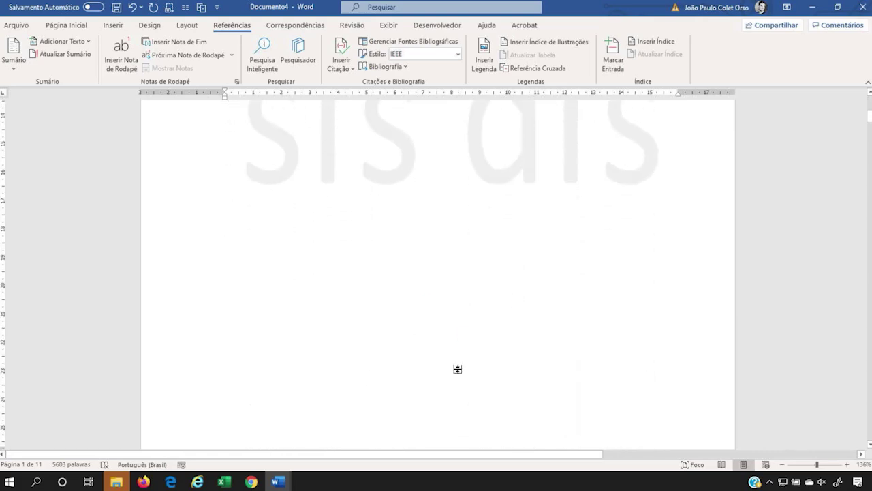
pyautogui.scroll(-5, 503, 352)
pyautogui.scroll(3, 468, 346)
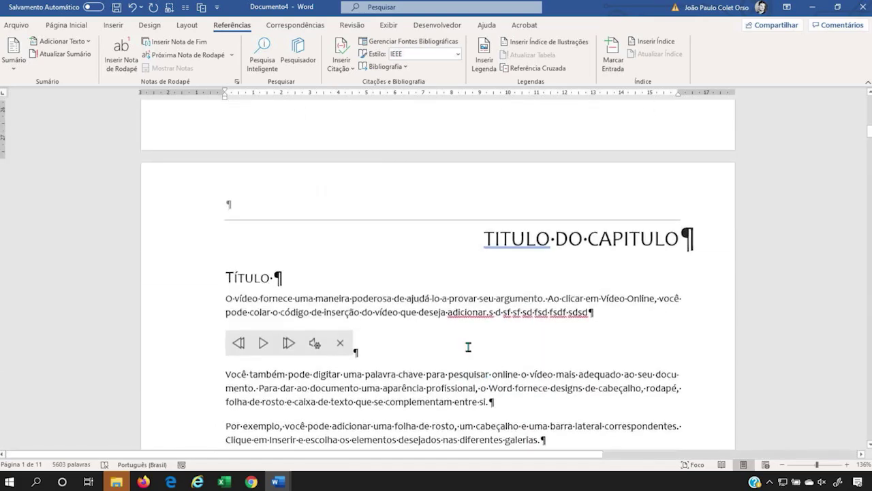
# Step: Insert the caption "Figura 1: modo leitura." below the playback controls picture, using the Figura label
pyautogui.scroll(5, 530, 78)
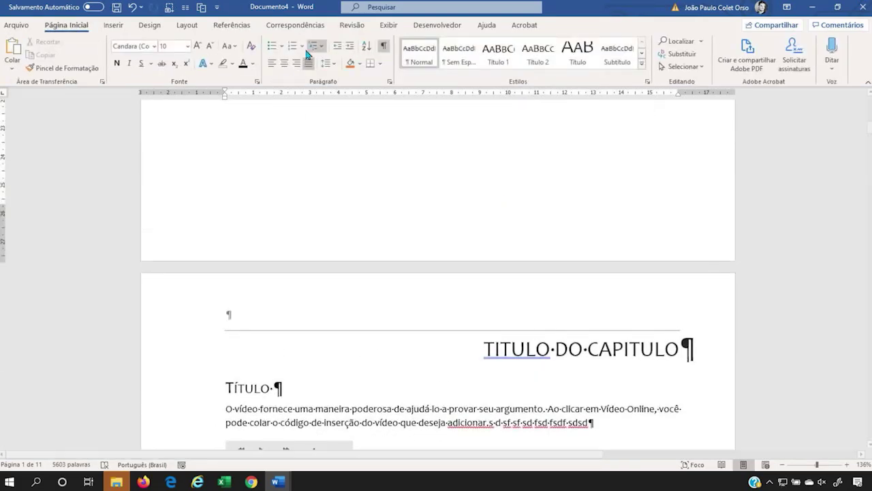
pyautogui.scroll(12, 252, 143)
pyautogui.scroll(-4, 239, 49)
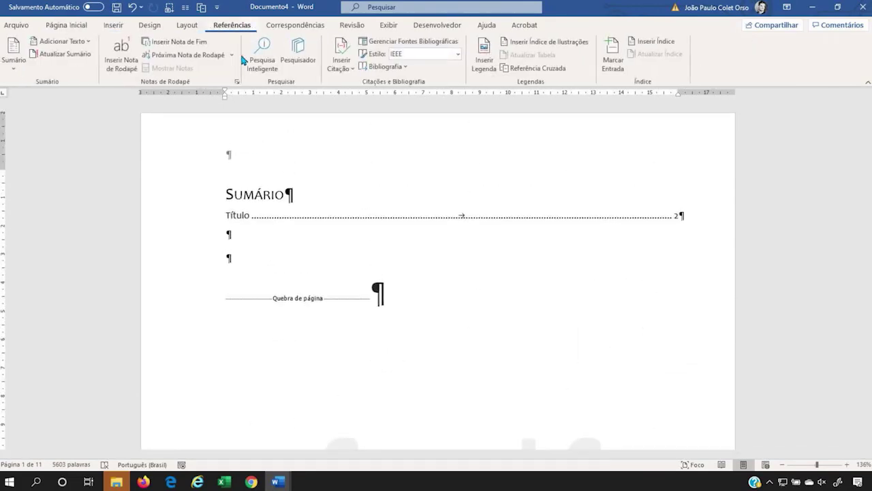
pyautogui.scroll(-10, 313, 184)
pyautogui.scroll(3, 306, 198)
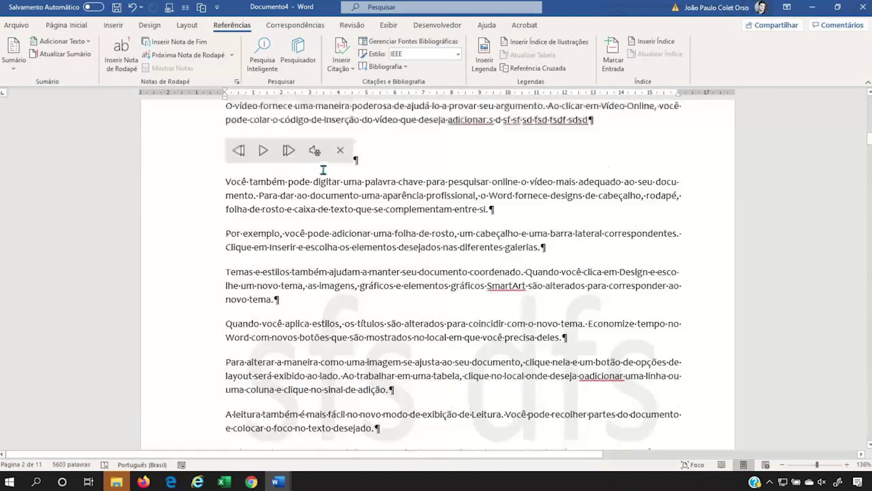
pyautogui.click(316, 261)
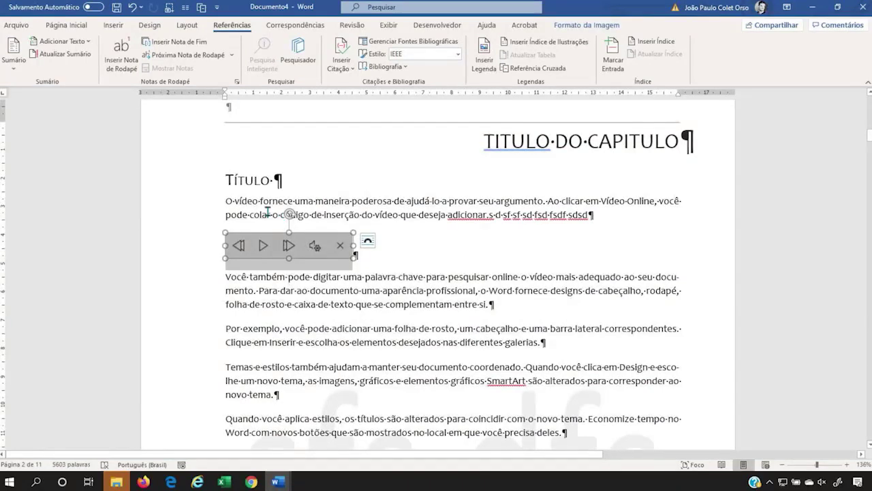
pyautogui.click(309, 248)
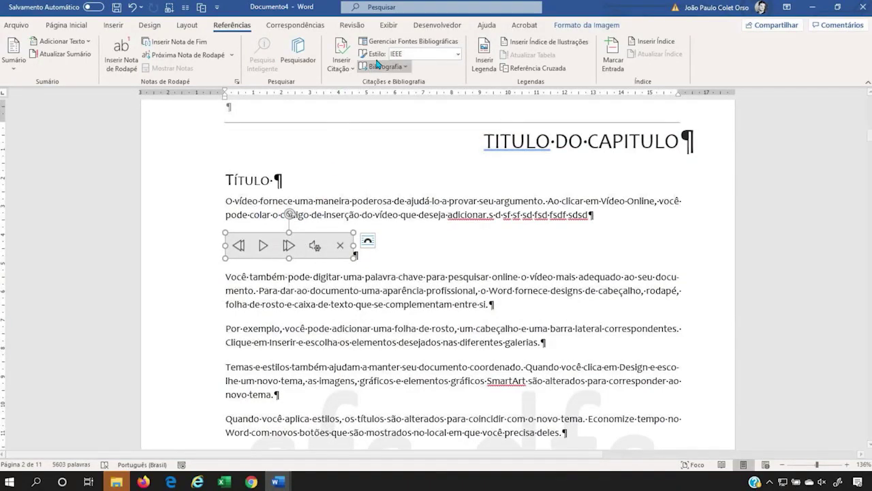
pyautogui.click(483, 58)
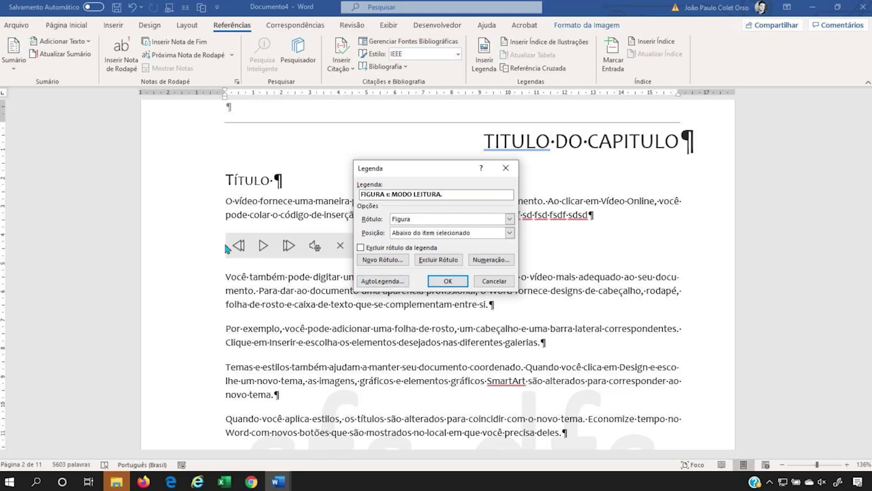
pyautogui.click(466, 287)
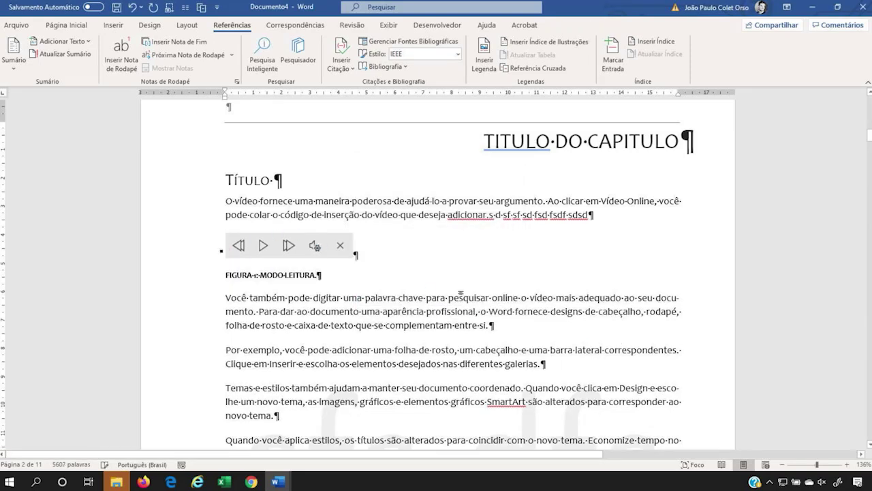
# Step: Add a new paragraph below the picture's caption that starts with "Conforme "
pyautogui.press('Return')
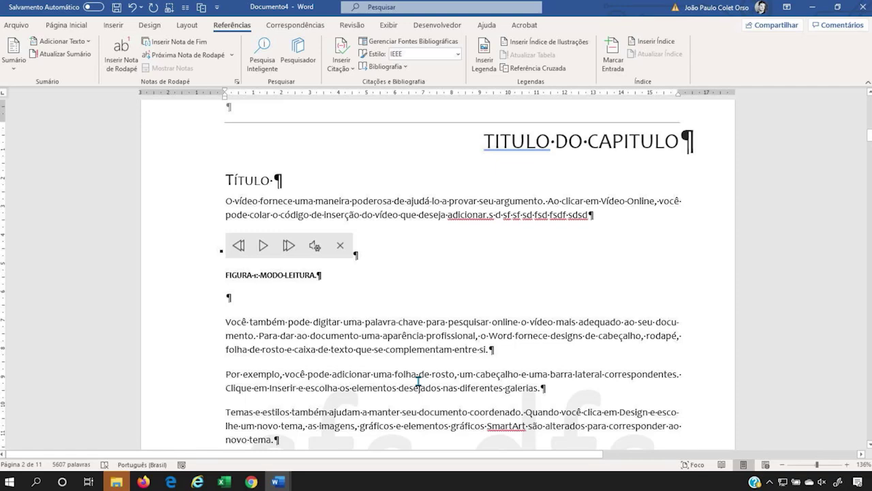
pyautogui.write('F')
pyautogui.write('conforme')
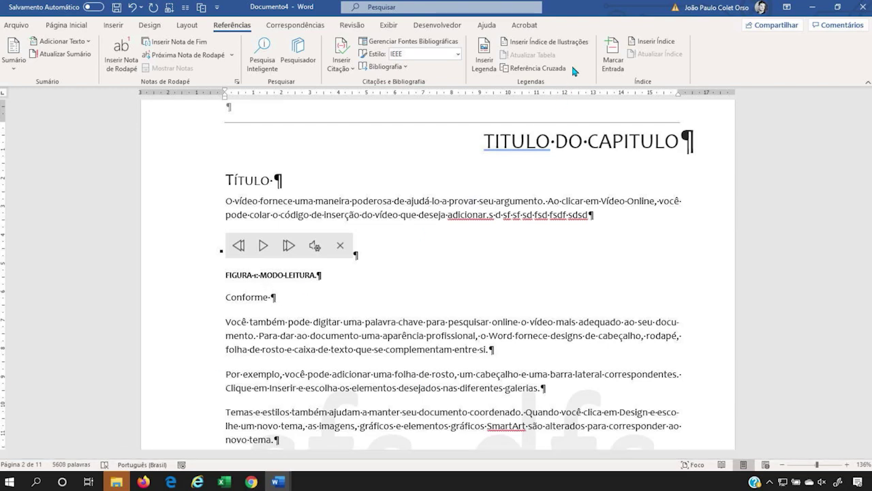
# Step: Insert a cross-reference to the "Figura 1: modo leitura." caption after "Conforme", showing only the label and number
pyautogui.click(528, 68)
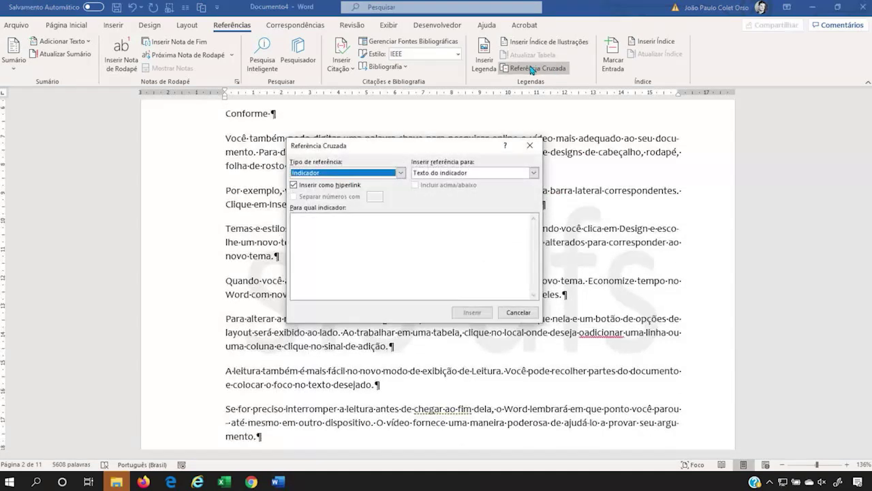
pyautogui.click(370, 170)
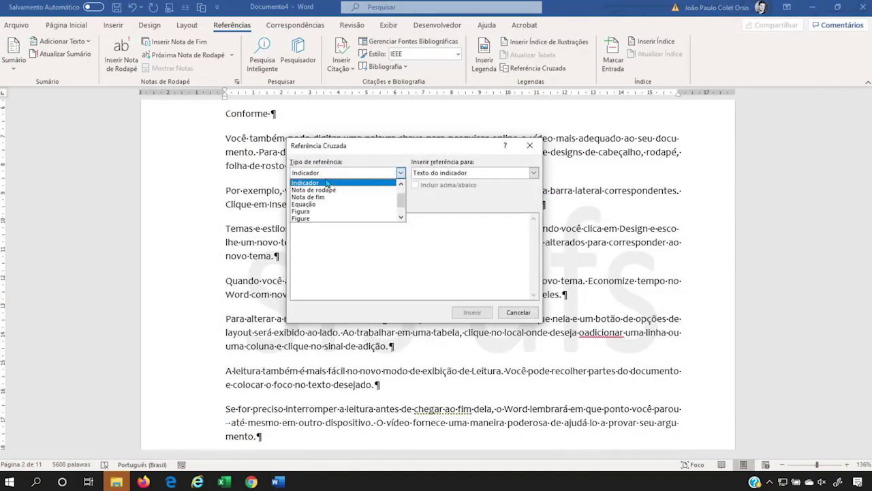
pyautogui.click(331, 217)
pyautogui.click(475, 172)
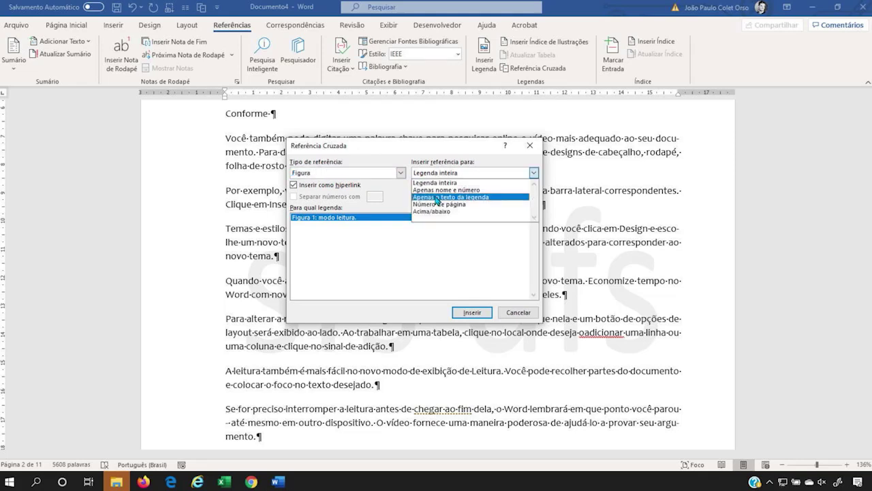
pyautogui.click(455, 190)
pyautogui.click(472, 312)
pyautogui.click(518, 312)
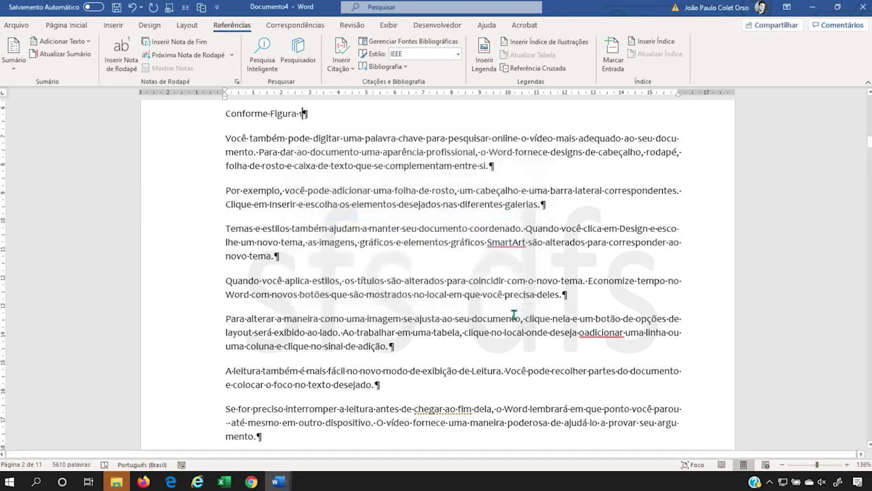
# Step: Complete the sentence after the cross-reference with "vc tem o modo de leitura em voz alta."
pyautogui.scroll(5, 513, 314)
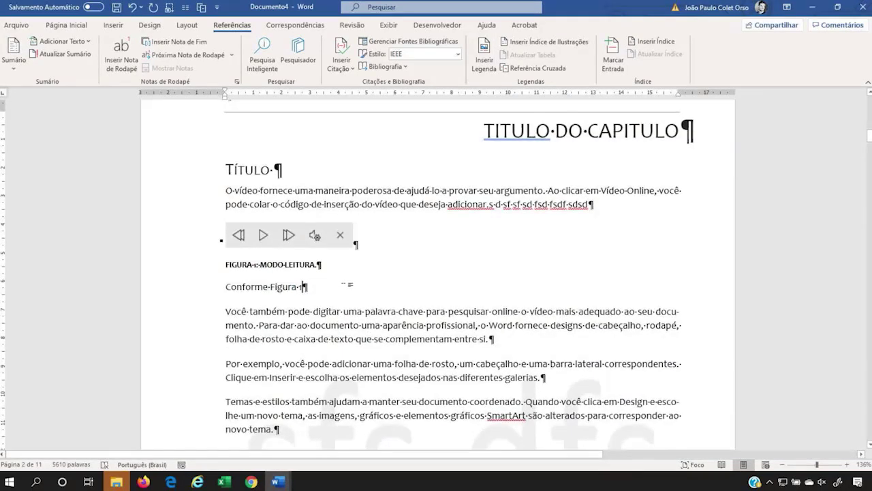
pyautogui.write('vc tem o modo ')
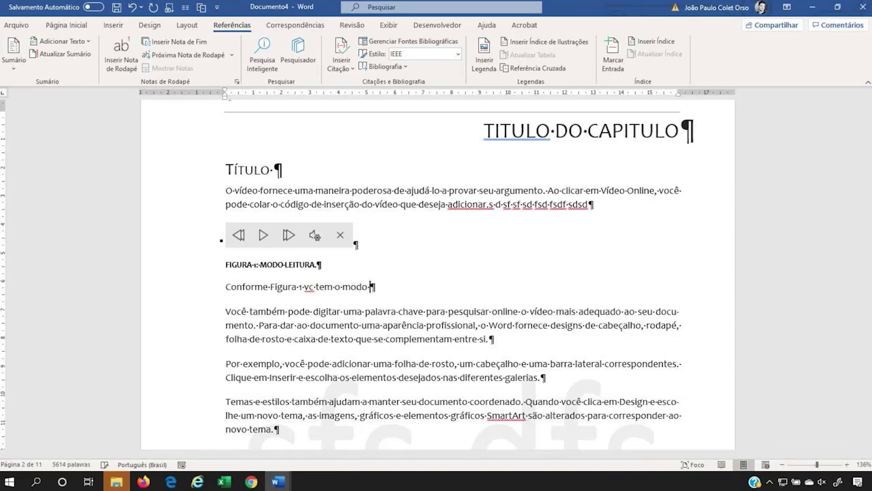
pyautogui.write('de leitura em vo')
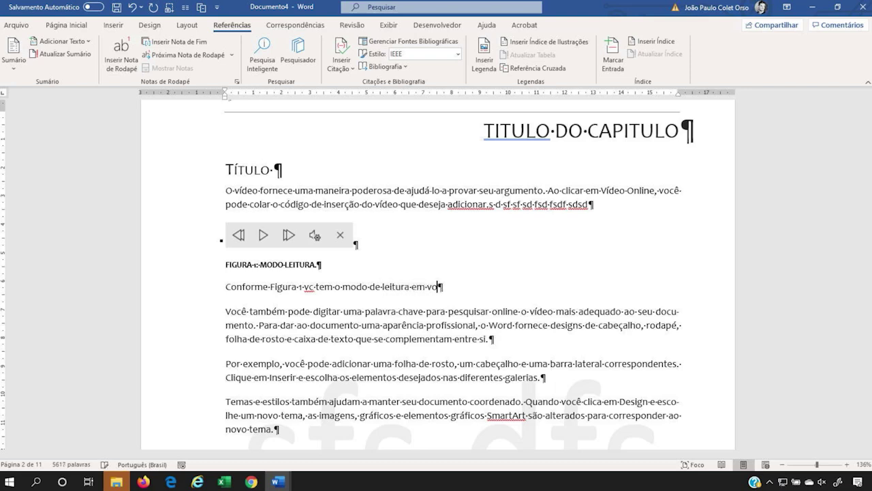
pyautogui.press('BackSpace')
pyautogui.press('BackSpace')
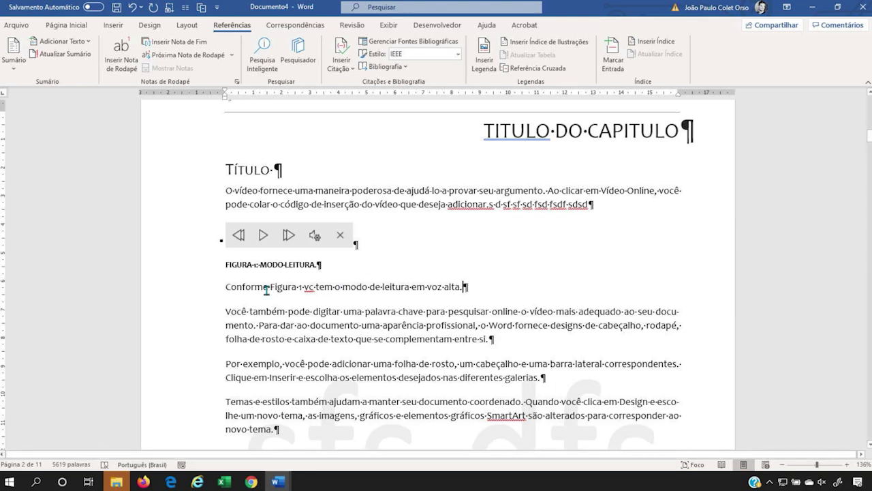
# Step: Add a paragraph reading "Asdas da sd" and an empty paragraph directly below the "Título" heading
pyautogui.click(295, 158)
pyautogui.press('Return')
pyautogui.write('asdas da sd')
pyautogui.press('Return')
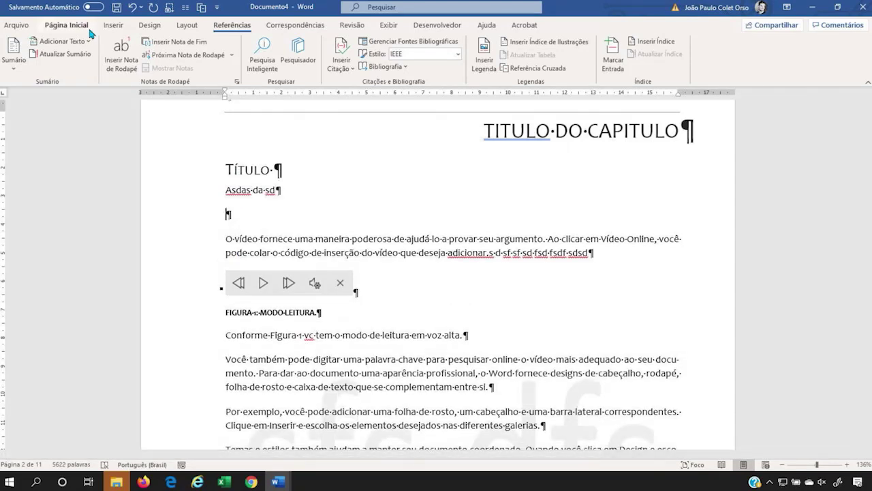
# Step: Insert a screenshot of the available Word window into the empty paragraph below "Asdas da sd"
pyautogui.click(113, 25)
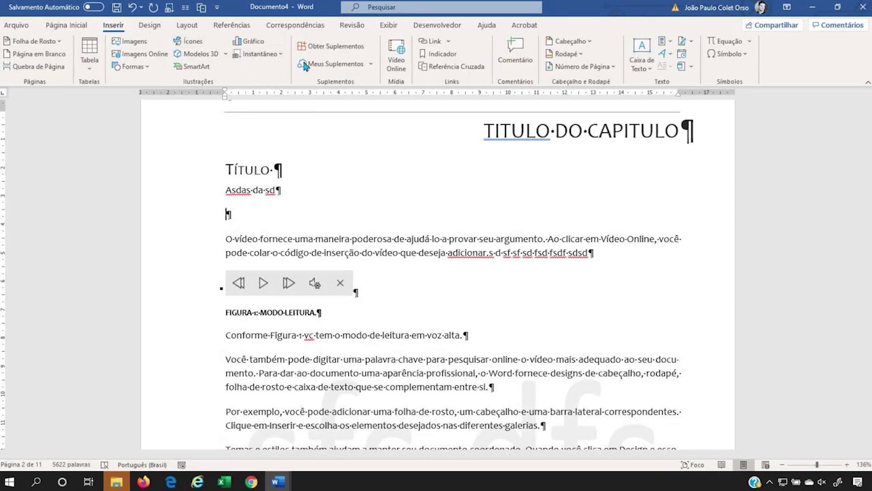
pyautogui.click(257, 53)
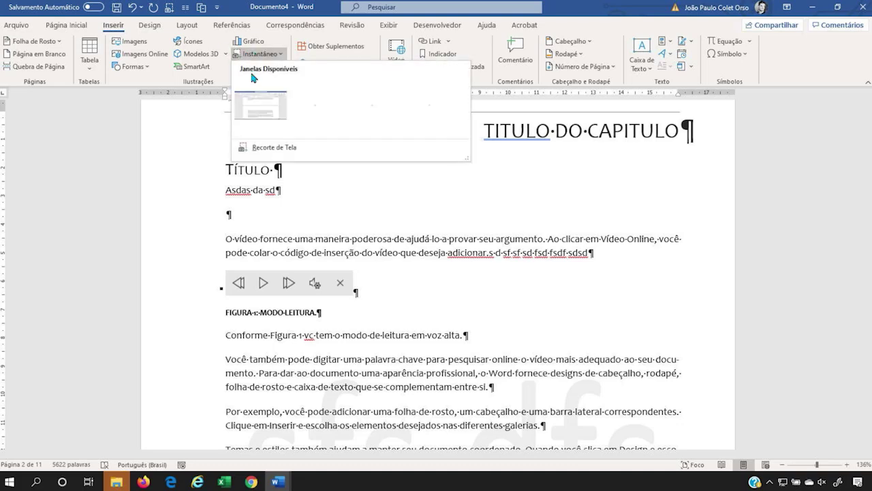
pyautogui.click(326, 117)
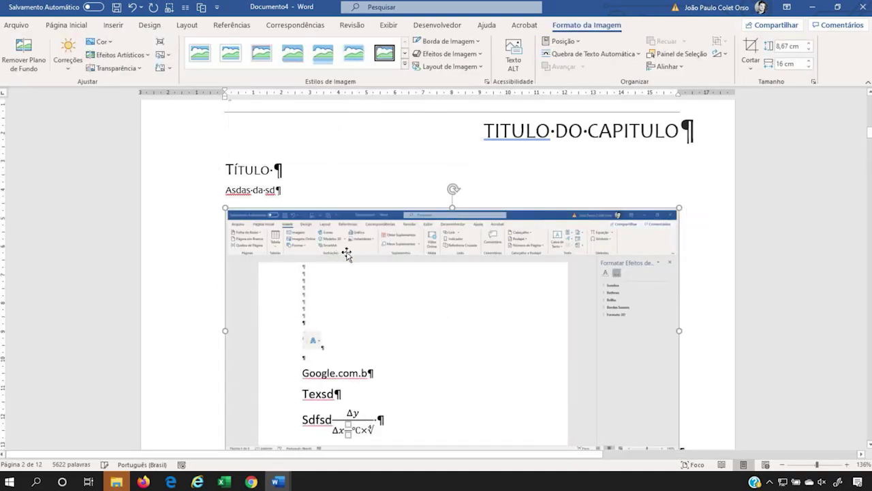
# Step: Insert the caption "Figura 1: JANELA DO WORD" below the inserted window screenshot
pyautogui.scroll(-3, 347, 252)
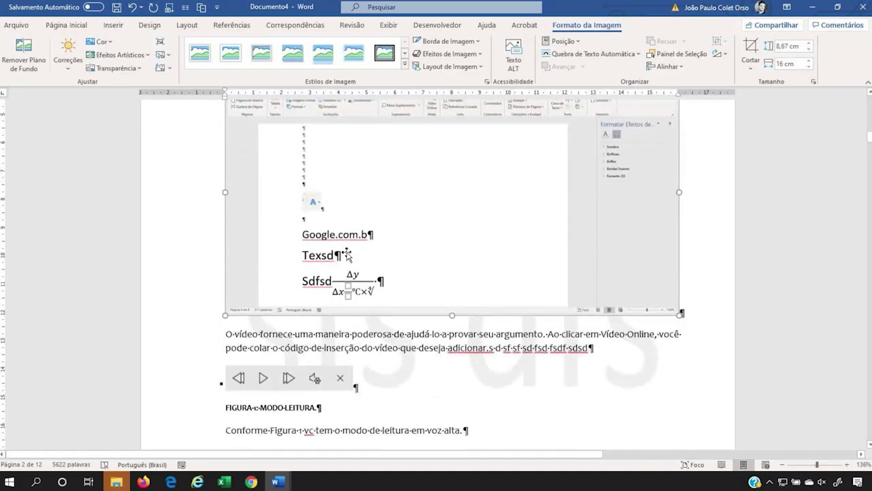
pyautogui.click(246, 23)
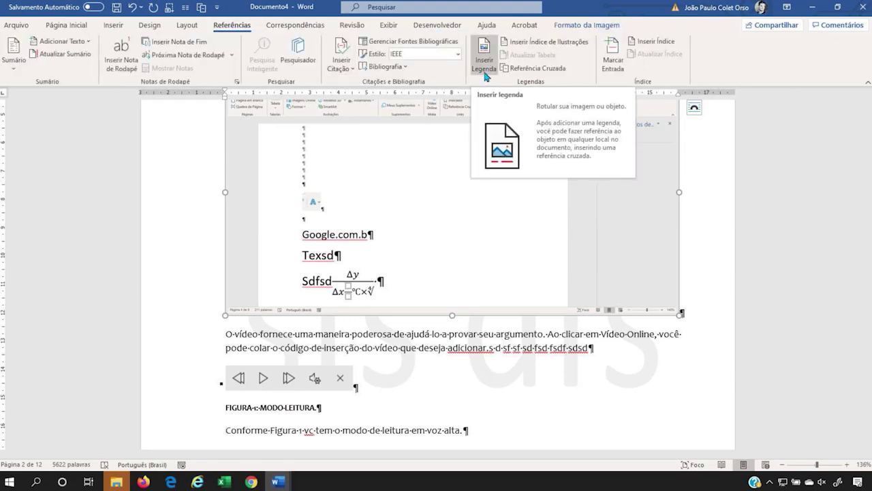
pyautogui.click(485, 74)
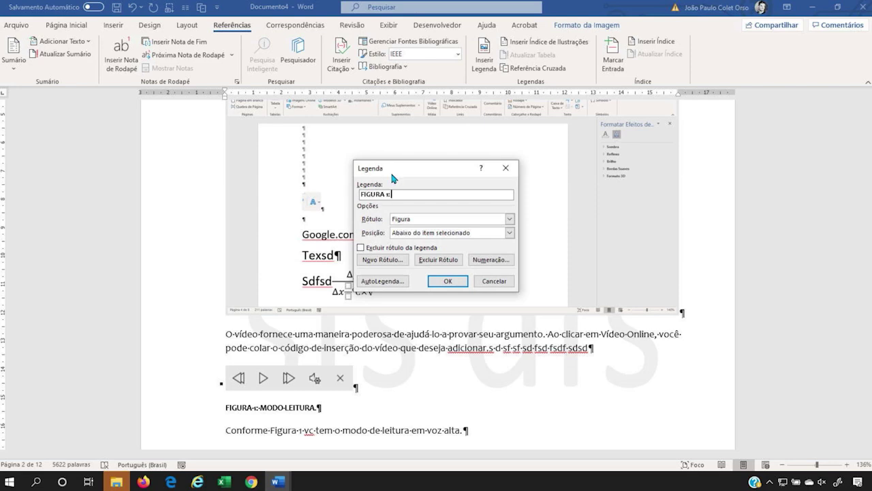
pyautogui.write(': JANELA DO WORD')
pyautogui.press('Return')
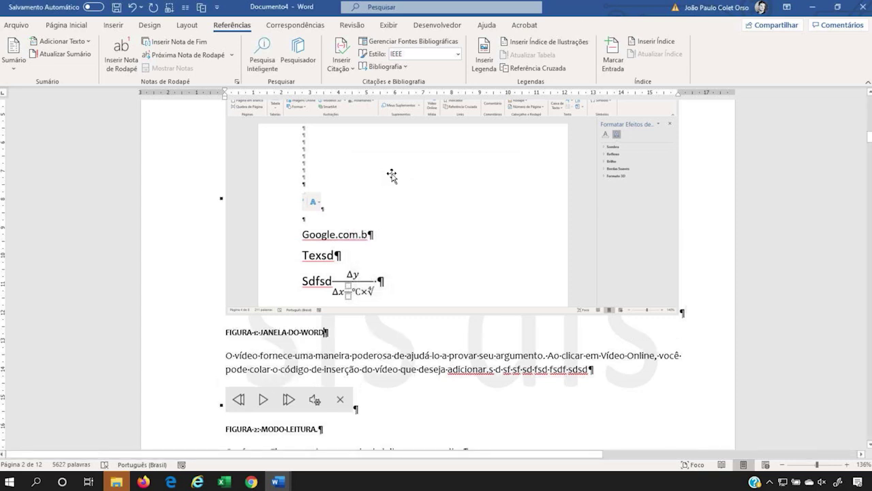
# Step: Update all fields in the whole document, including the figure cross-reference, and choose to update the entire table of contents
pyautogui.scroll(-4, 531, 288)
pyautogui.click(281, 313)
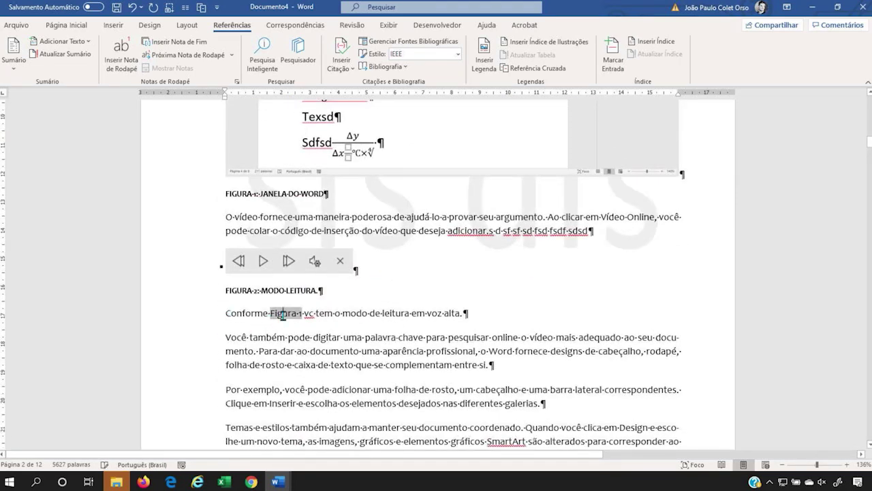
pyautogui.click(246, 276)
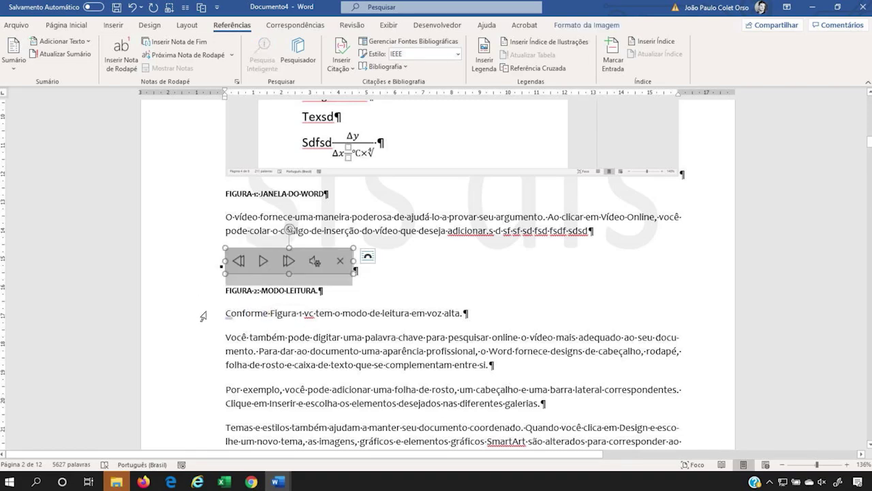
pyautogui.click(260, 352)
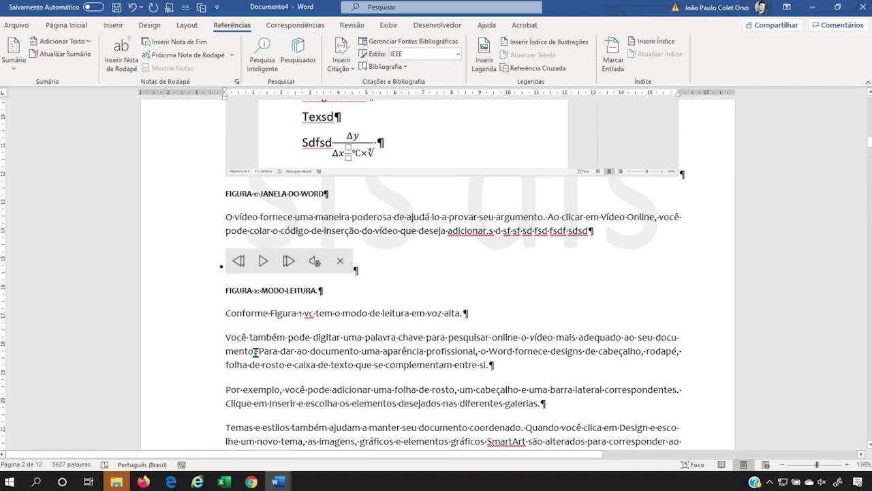
pyautogui.hotkey('ctrl', 'a')
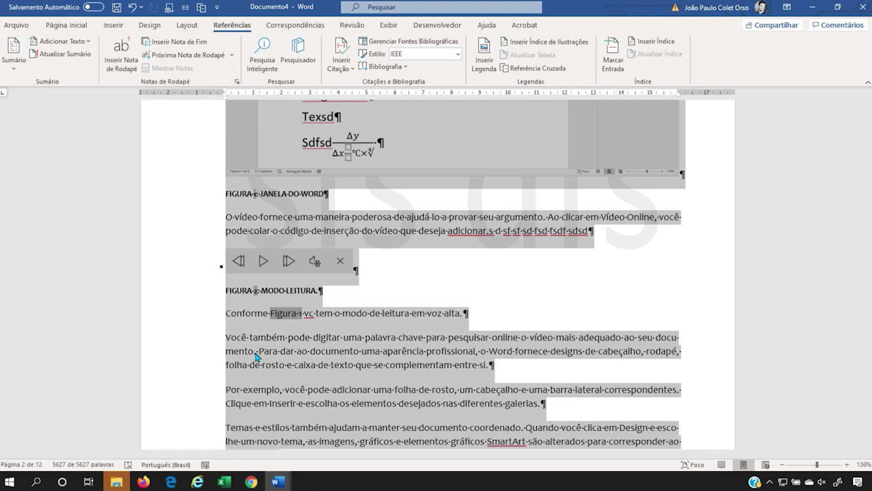
pyautogui.press('F9')
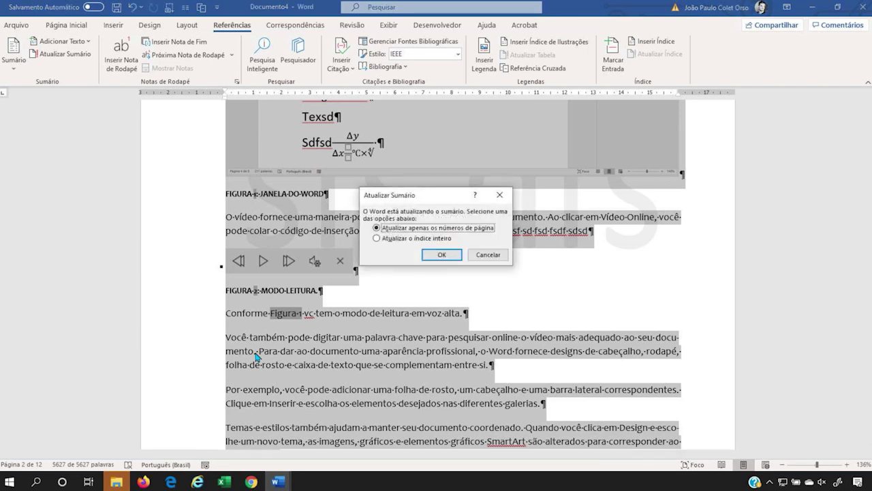
pyautogui.press('Down')
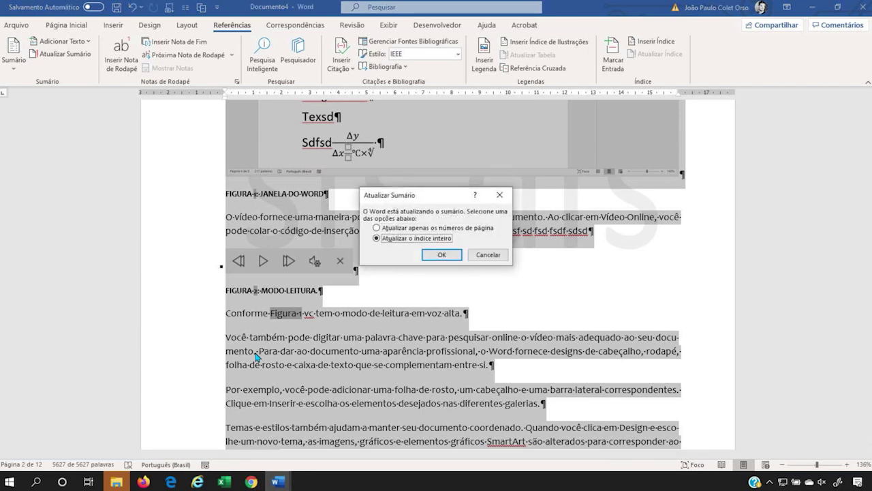
pyautogui.press('Return')
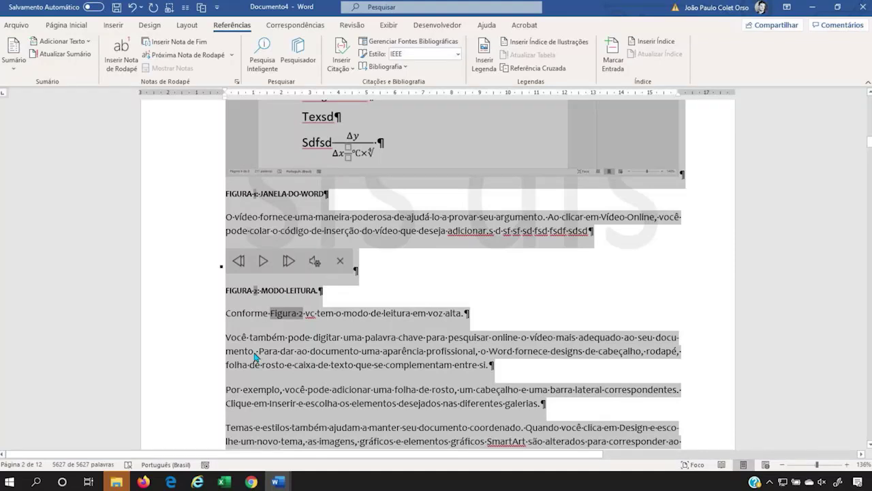
pyautogui.click(308, 350)
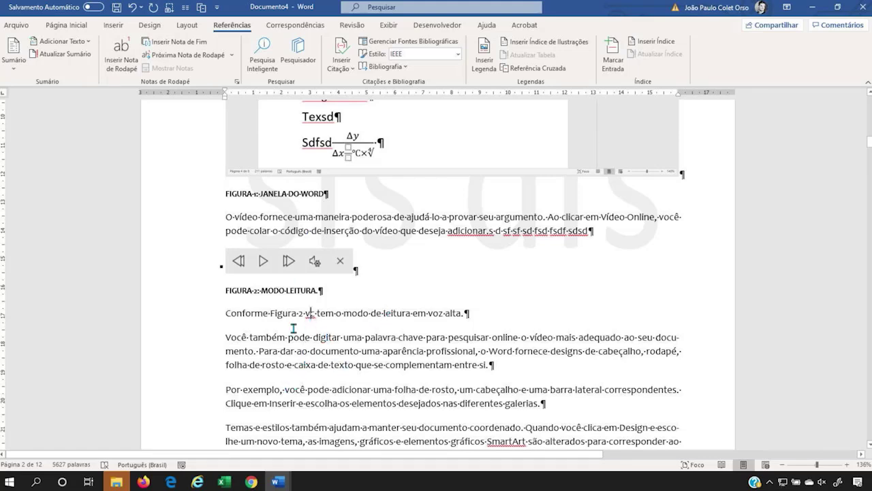
# Step: Add empty paragraphs below the table of contents and a page break that creates a separate blank page before the chapter
pyautogui.scroll(15, 477, 336)
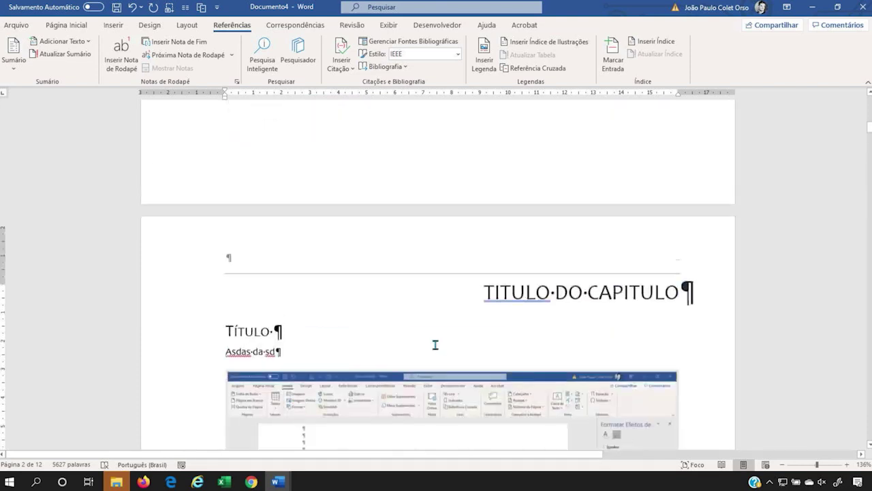
pyautogui.scroll(6, 429, 337)
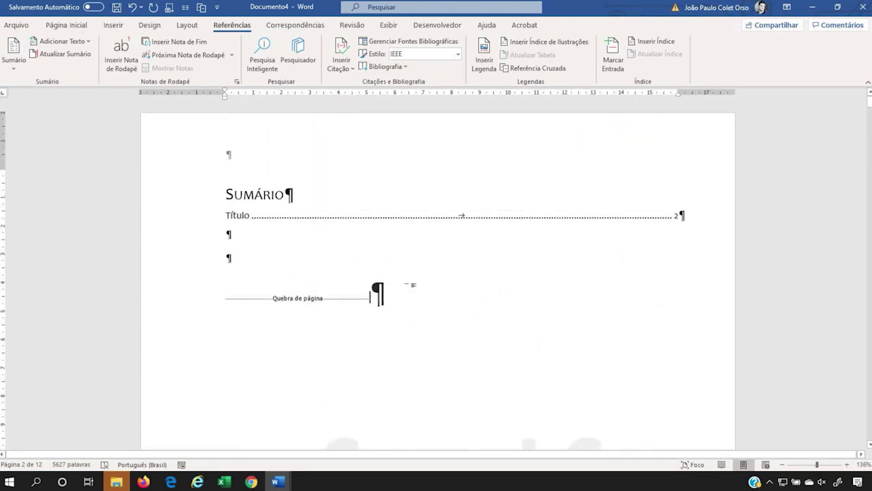
pyautogui.press('Return')
pyautogui.press('Return')
pyautogui.press('Return')
pyautogui.press('Delete')
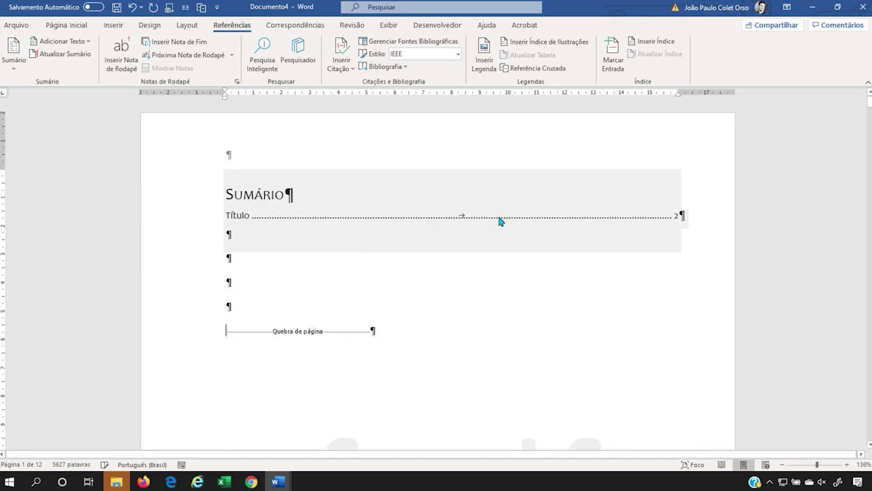
pyautogui.scroll(-8, 470, 219)
pyautogui.scroll(-3, 288, 265)
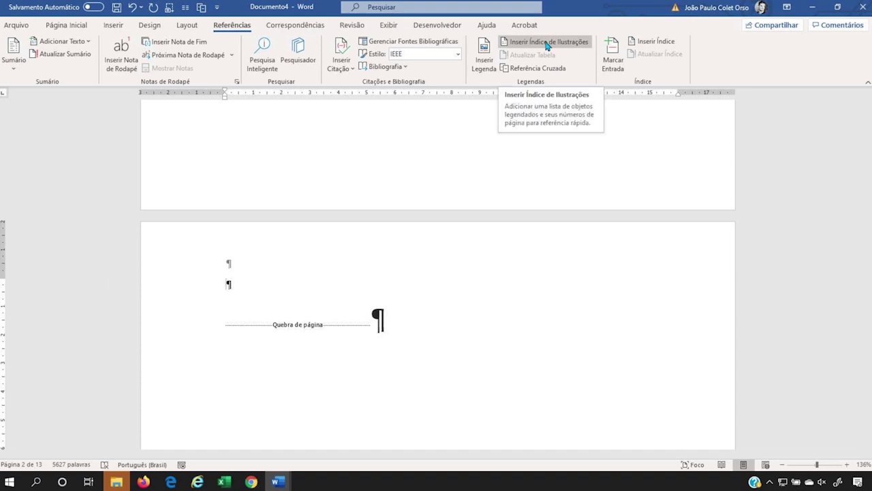
# Step: Insert a table of figures on the new blank page, using the "Figura" caption label
pyautogui.click(547, 41)
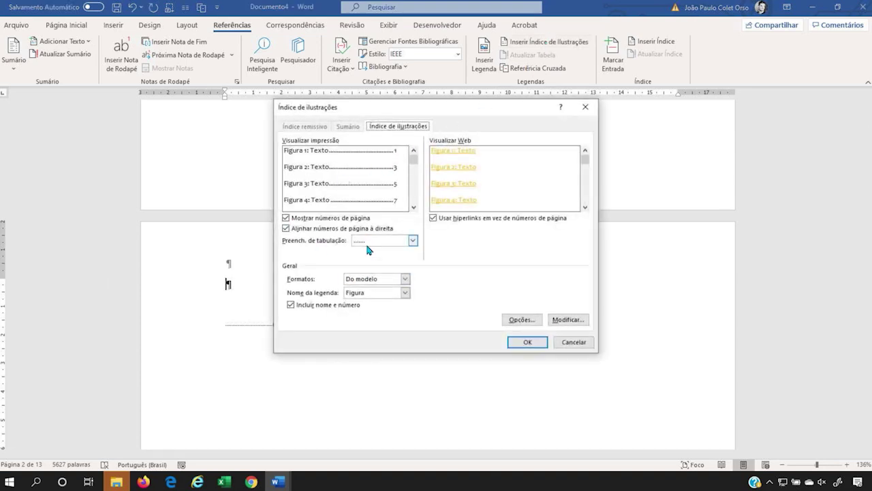
pyautogui.click(404, 292)
pyautogui.click(367, 301)
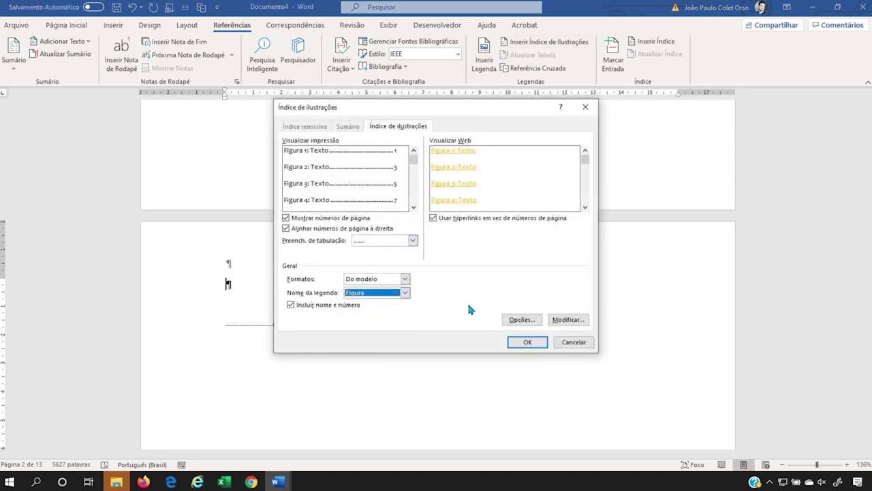
pyautogui.click(535, 343)
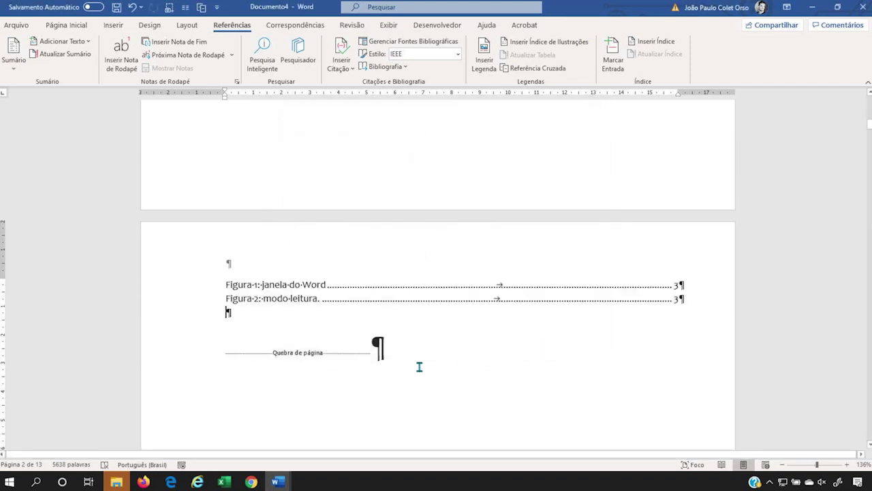
pyautogui.scroll(-4, 397, 364)
pyautogui.scroll(2, 409, 364)
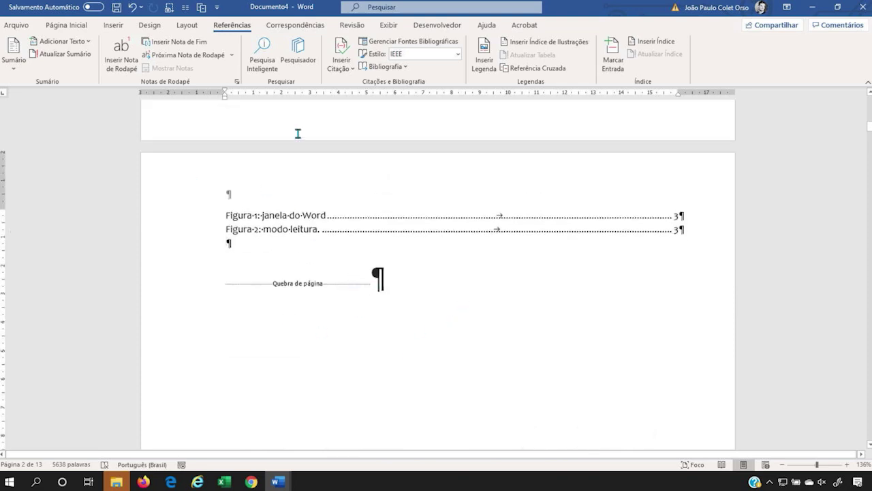
# Step: Add a footnote after "novo tema" in the paragraph beginning "Temas e estilos", reading "Tema: nota de rodapé da mesma pagina"
pyautogui.scroll(-10, 310, 241)
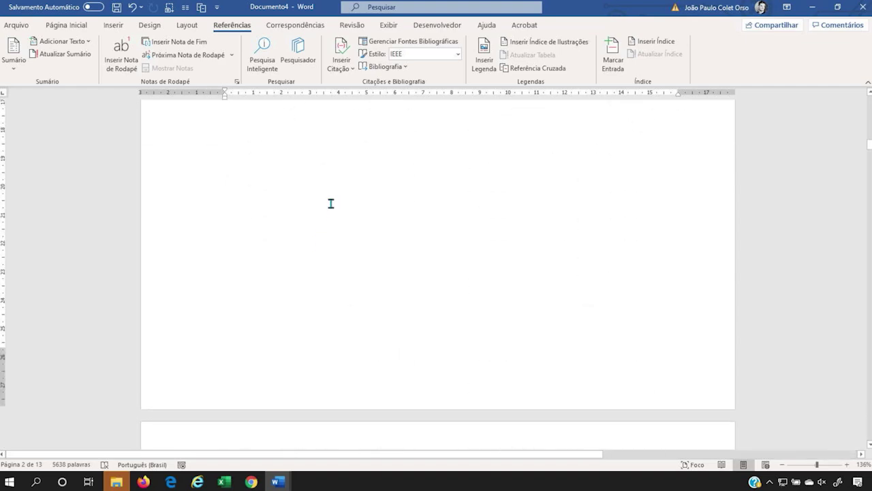
pyautogui.scroll(-5, 364, 224)
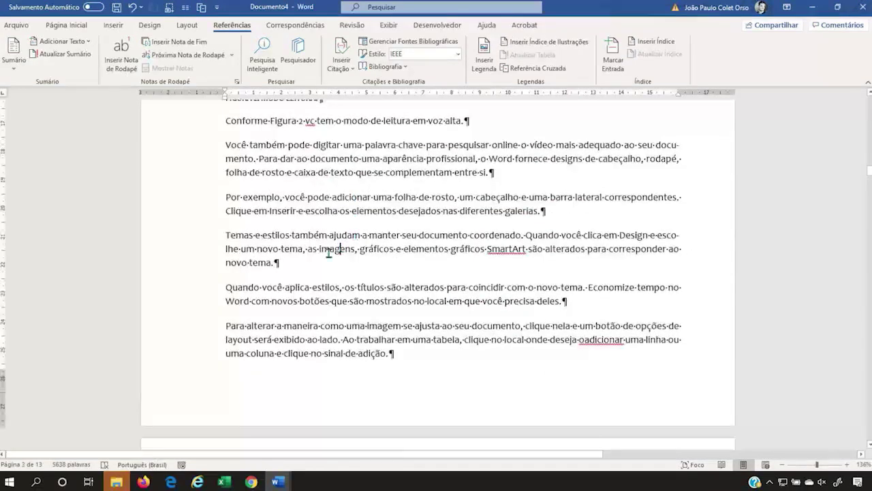
pyautogui.doubleClick(253, 263)
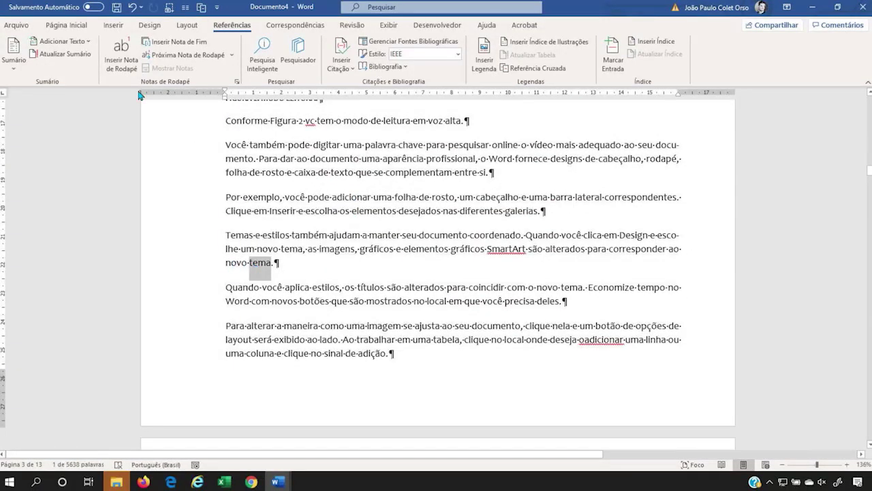
pyautogui.click(113, 50)
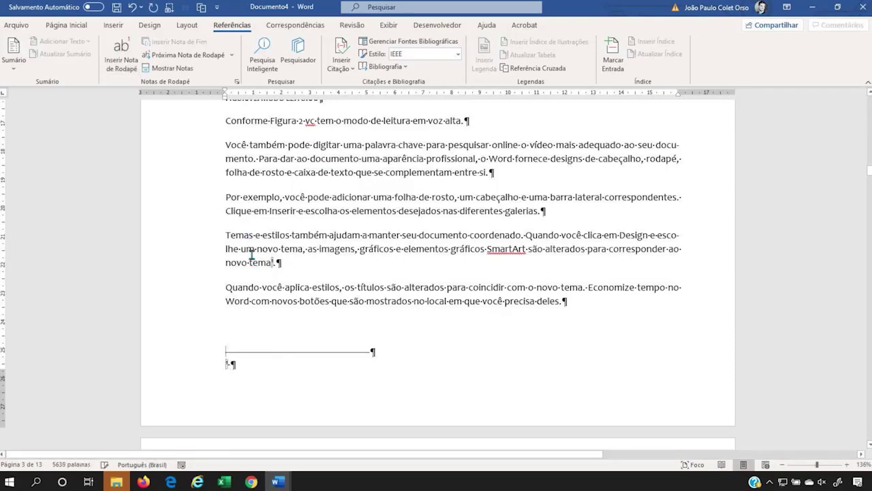
pyautogui.write('Tema: ')
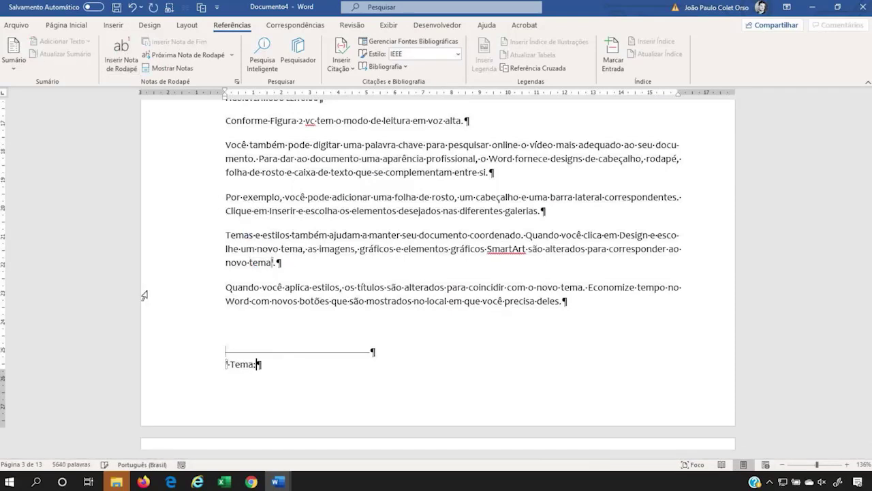
pyautogui.write('nota de roda')
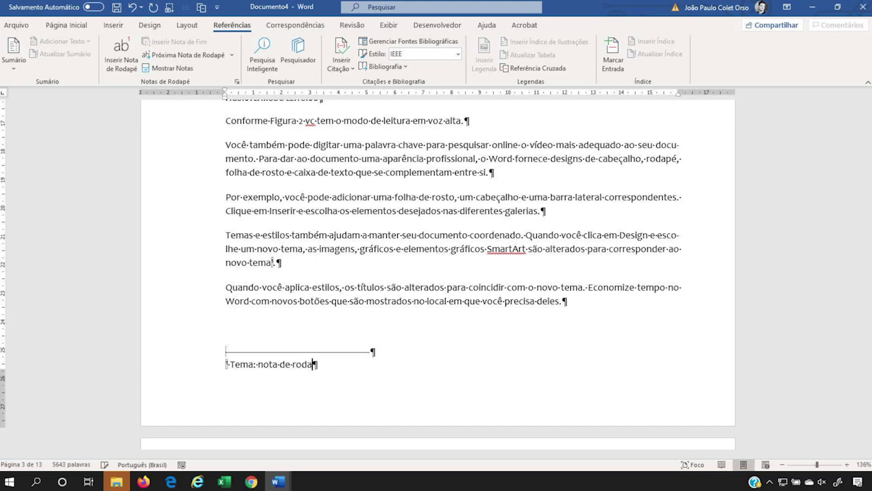
pyautogui.write('eé da mesma pagina')
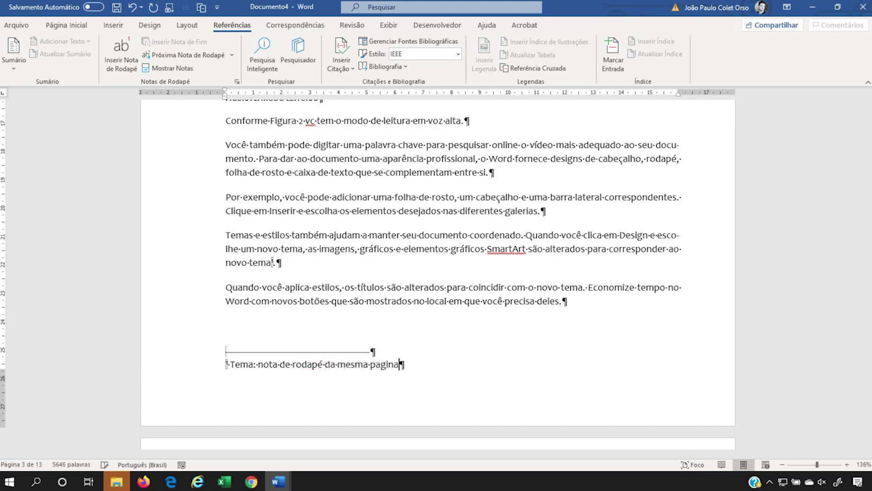
# Step: Insert three empty paragraphs above the "Temas e estilos" paragraph to push it onto the following page
pyautogui.click(223, 271)
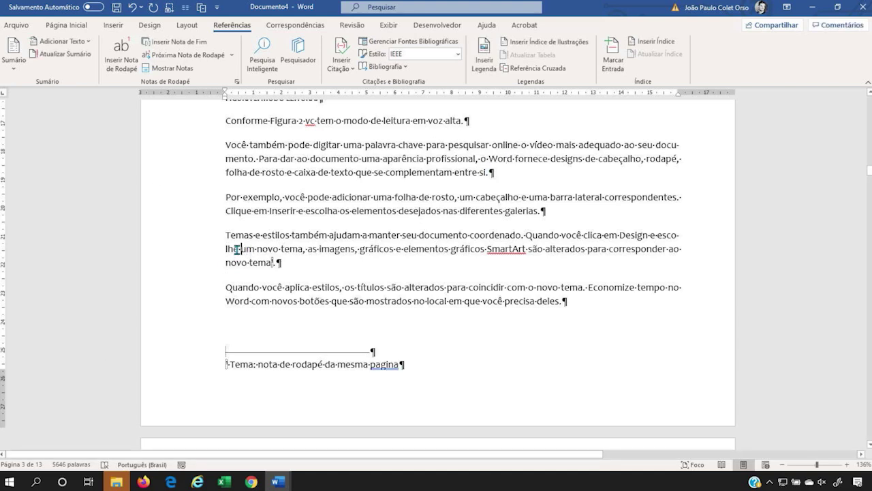
pyautogui.press('Return')
pyautogui.press('Return')
pyautogui.press('Return')
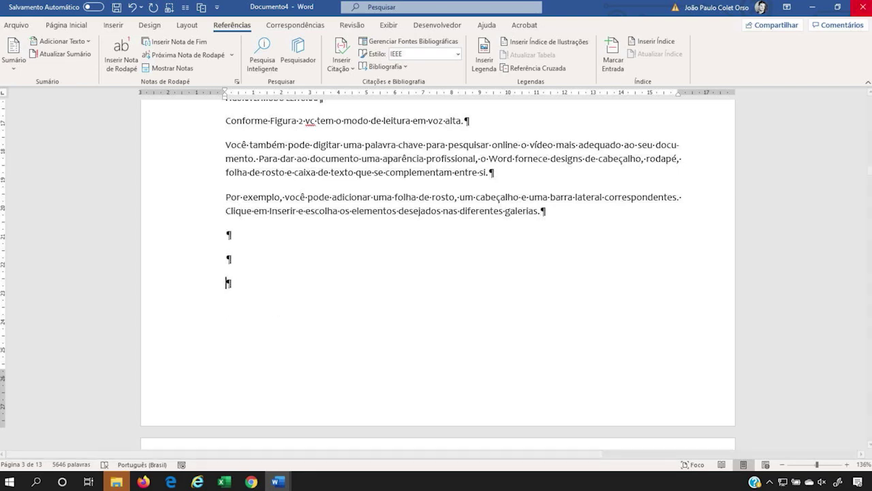
# Step: Examine where the moved "Temas e estilos" paragraph and its footnote sit across the pages
pyautogui.scroll(-8, 487, 331)
pyautogui.scroll(-8, 489, 331)
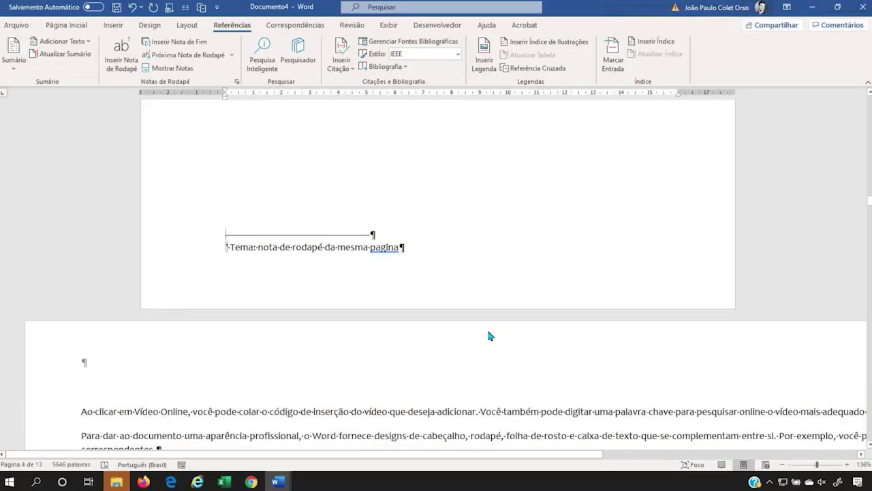
pyautogui.scroll(8, 489, 334)
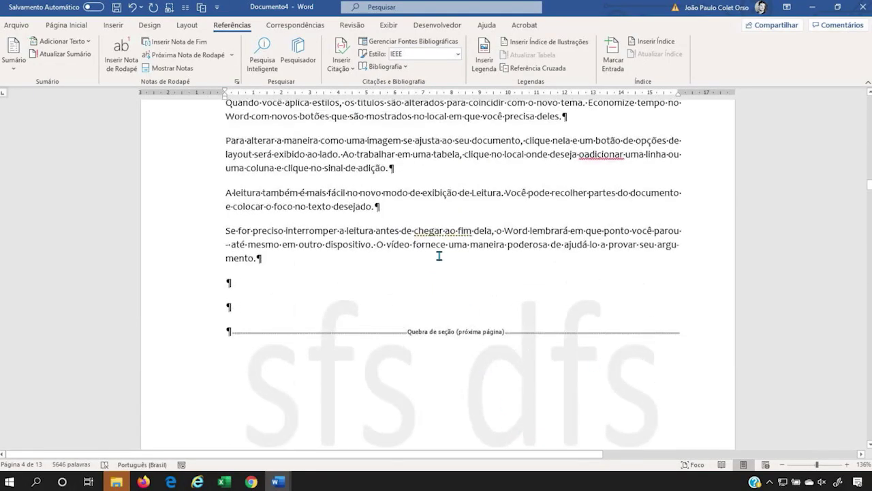
pyautogui.scroll(8, 443, 256)
pyautogui.scroll(-8, 467, 238)
pyautogui.scroll(-6, 477, 223)
pyautogui.scroll(5, 513, 225)
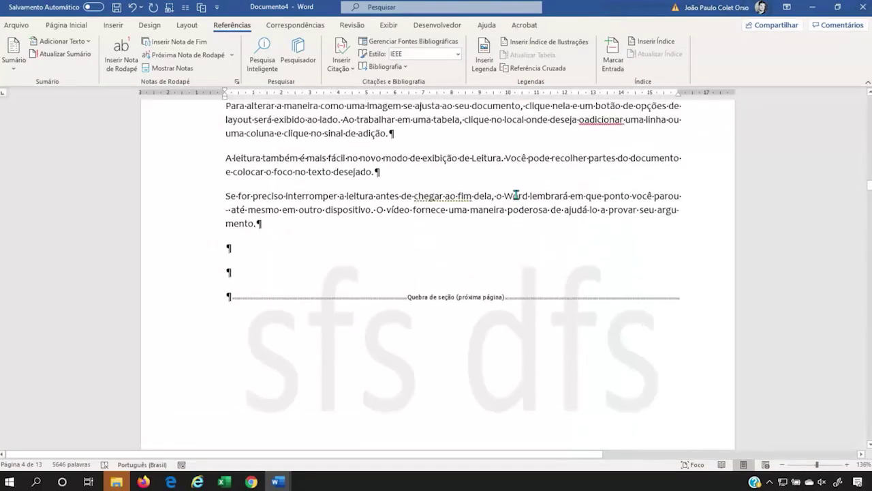
pyautogui.scroll(5, 295, 267)
pyautogui.scroll(-12, 378, 325)
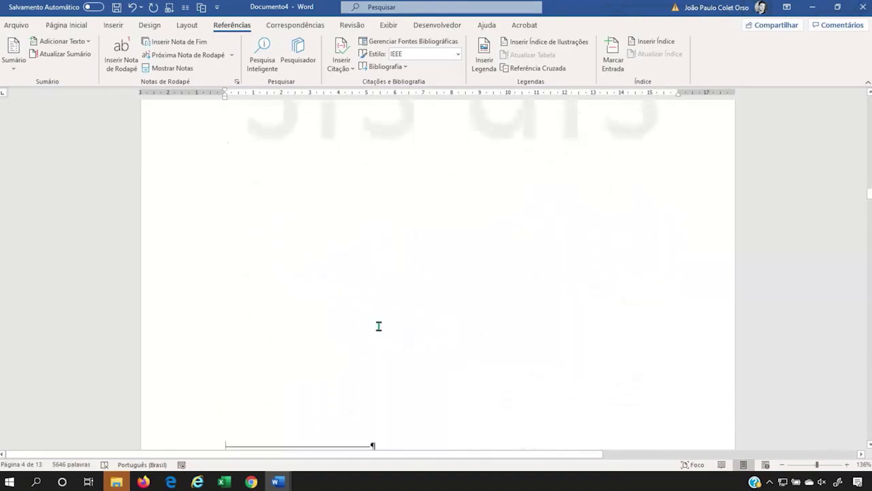
pyautogui.scroll(-3, 305, 316)
pyautogui.scroll(10, 259, 273)
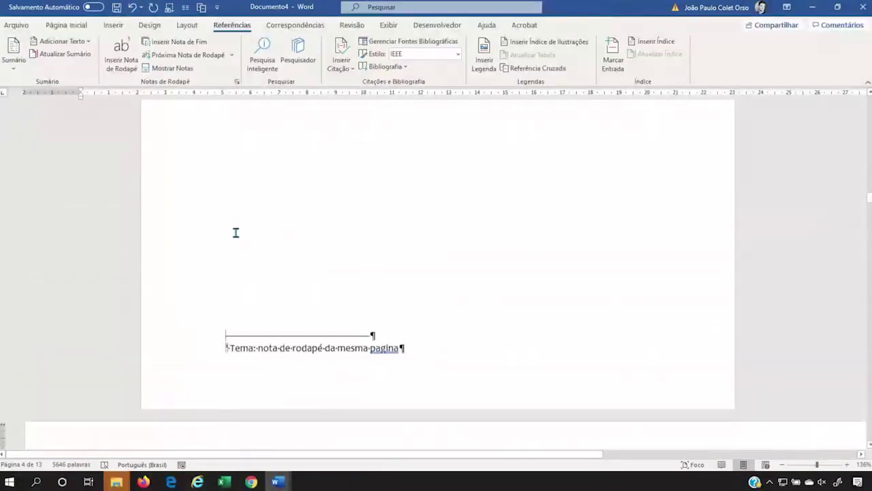
pyautogui.scroll(10, 241, 245)
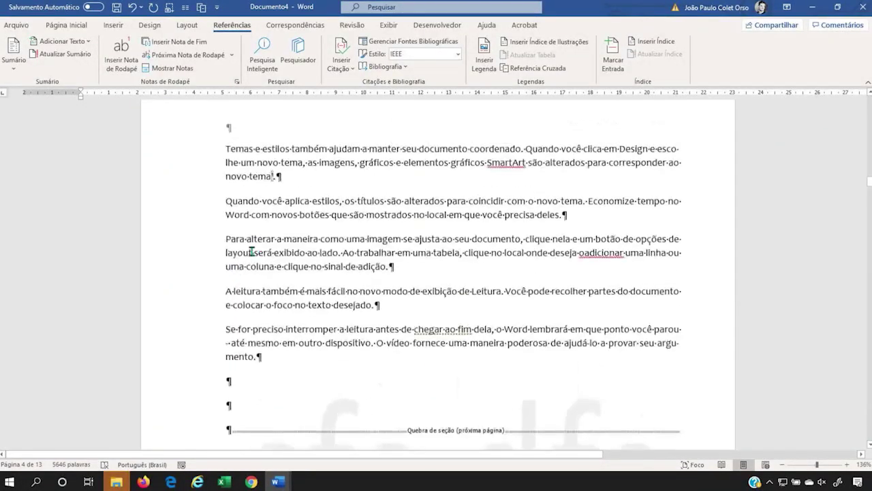
# Step: Delete the three empty paragraphs above the "Temas e estilos" paragraph
pyautogui.scroll(1, 252, 252)
pyautogui.click(277, 230)
pyautogui.press('Delete')
pyautogui.press('Delete')
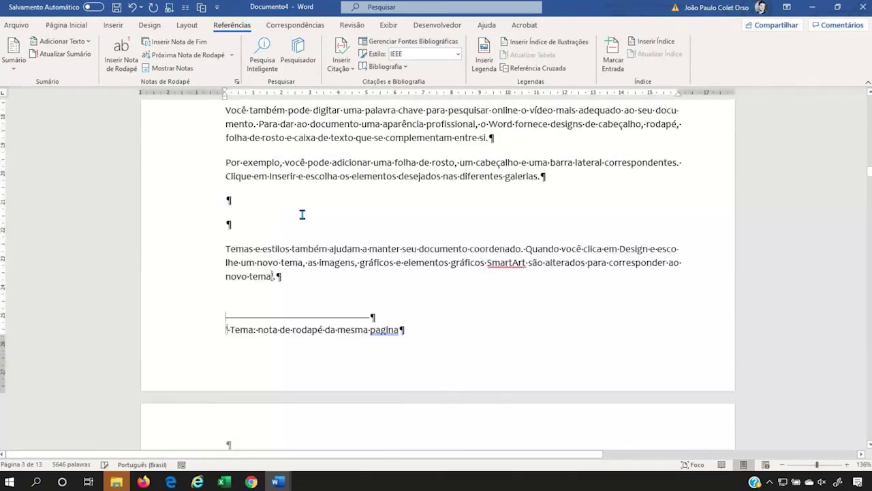
pyautogui.press('Delete')
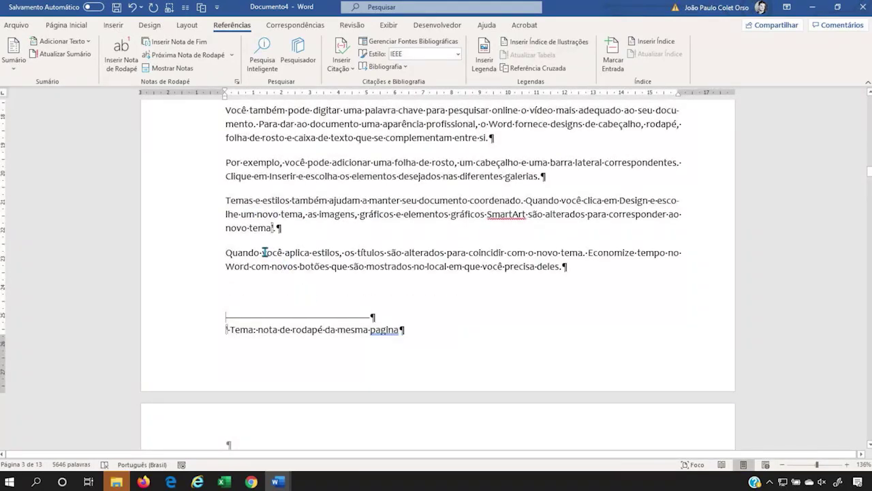
# Step: Add an endnote to the word "Word" in the paragraph beginning "Quando você aplica estilos", reading "Nota de fim"
pyautogui.doubleClick(239, 263)
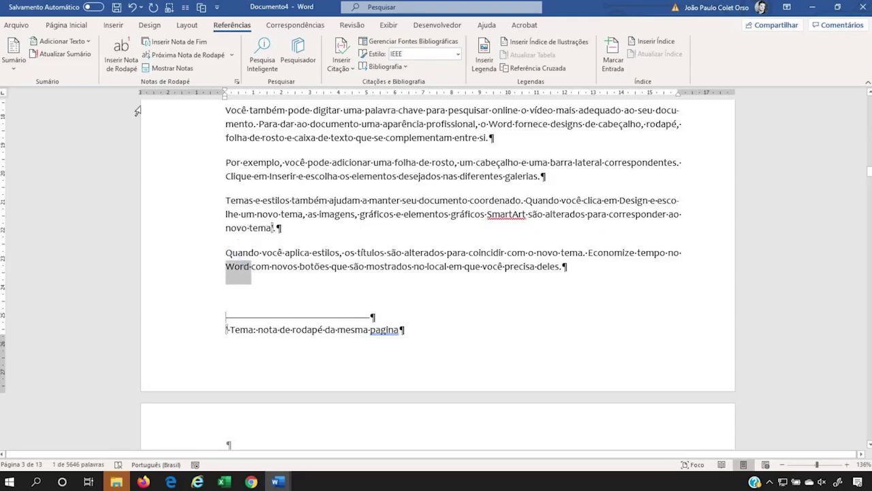
pyautogui.click(176, 42)
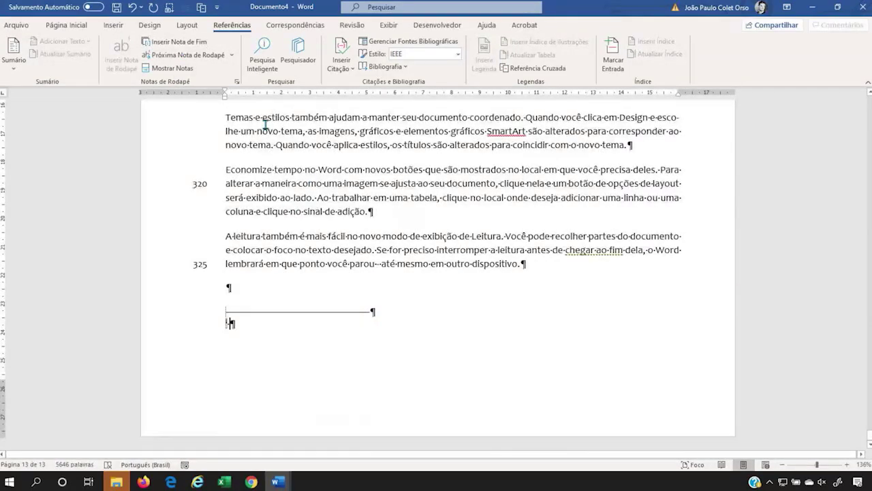
pyautogui.write('fs')
pyautogui.press('BackSpace')
pyautogui.press('BackSpace')
pyautogui.write('nota fi')
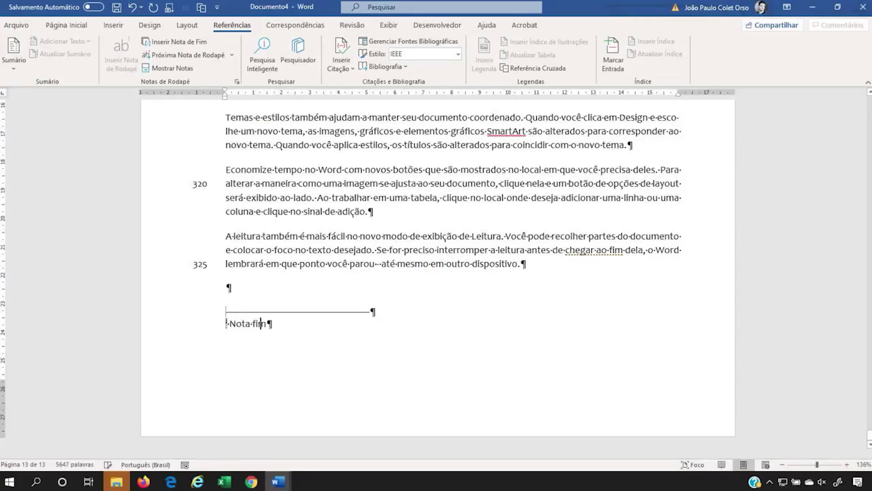
pyautogui.write('de fim')
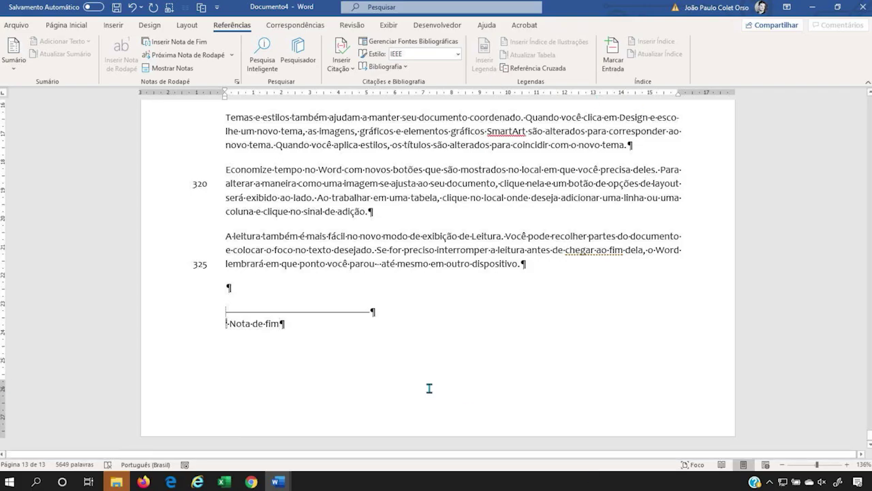
# Step: Run Smart Lookup on the word "no", then select the paragraph at line 190 and the lookup's search term
pyautogui.scroll(15, 246, 278)
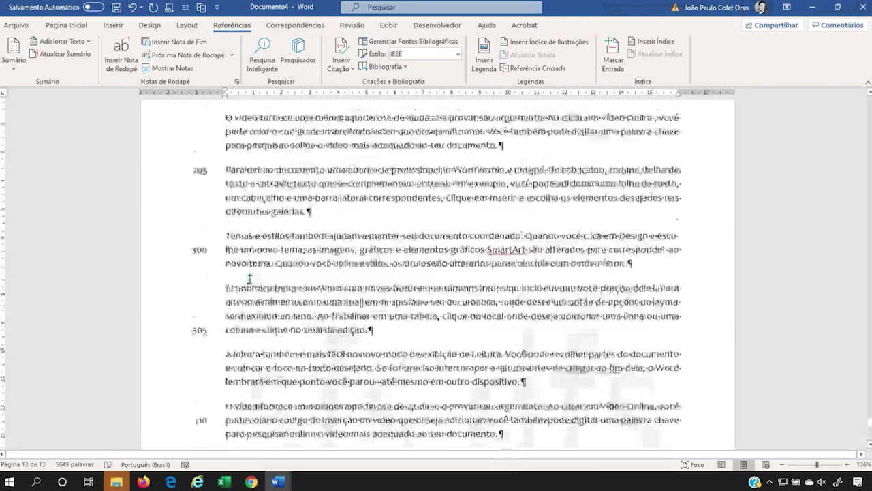
pyautogui.scroll(6, 250, 279)
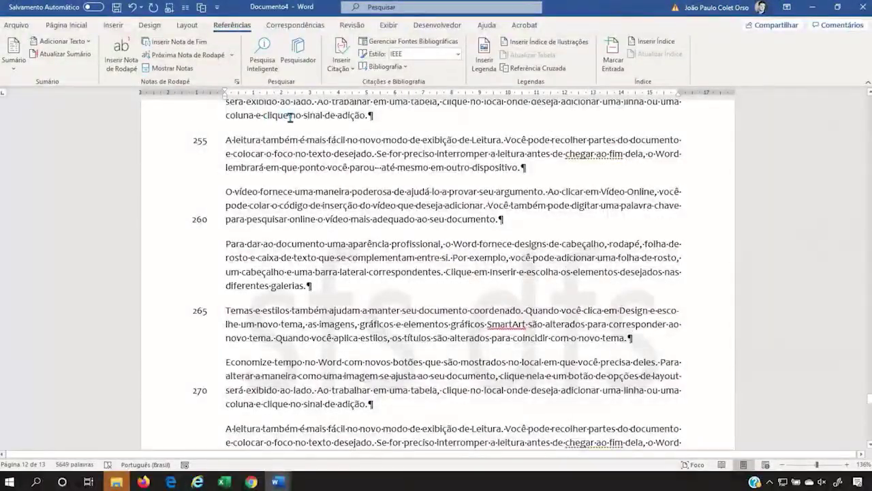
pyautogui.scroll(8, 414, 292)
pyautogui.scroll(15, 321, 251)
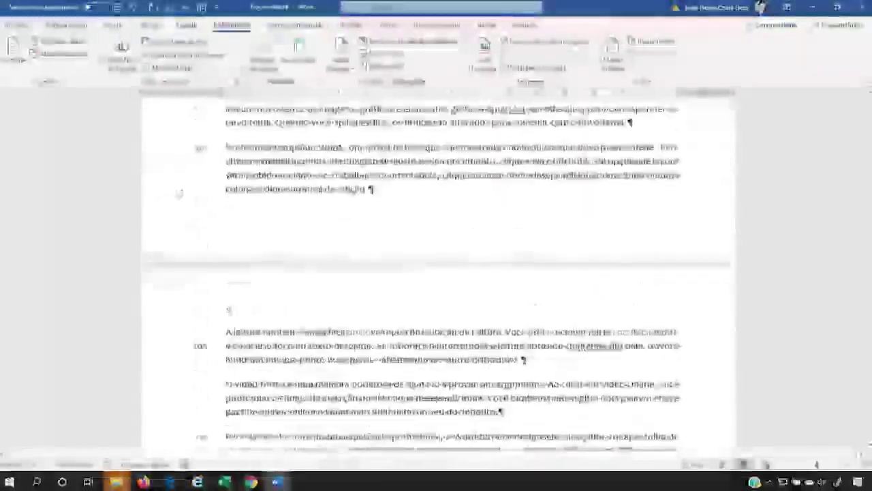
pyautogui.click(263, 56)
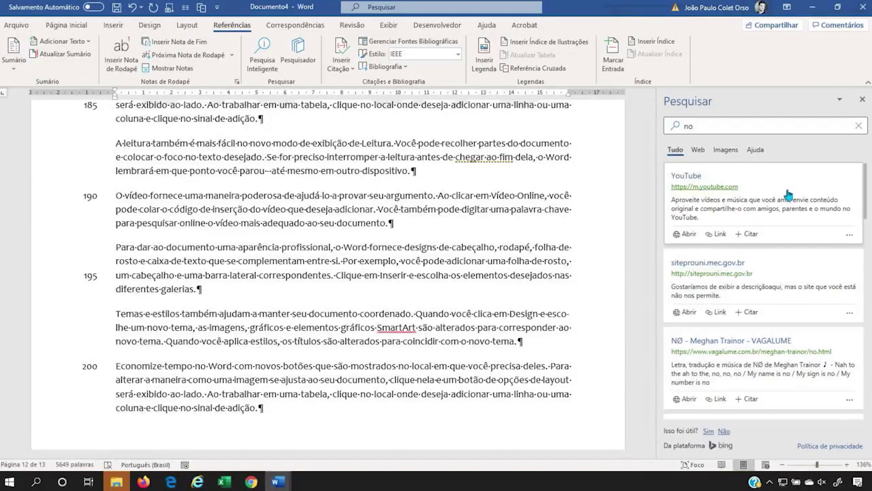
pyautogui.tripleClick(240, 200)
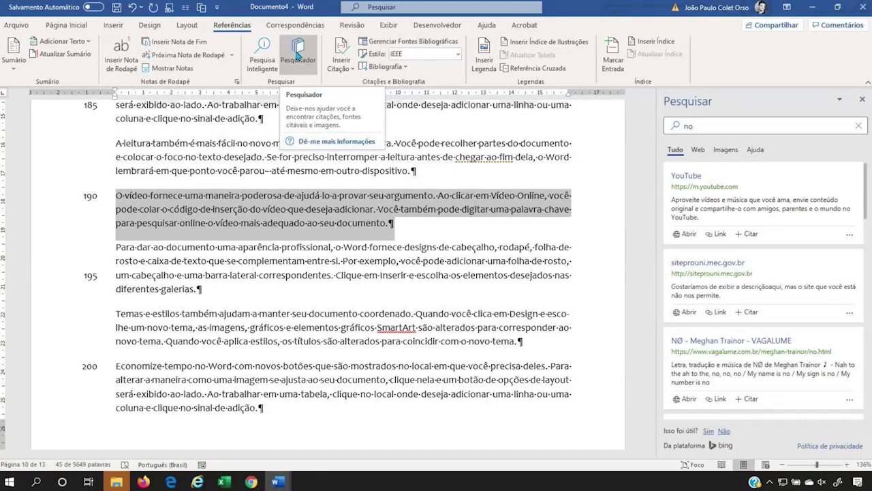
pyautogui.doubleClick(711, 127)
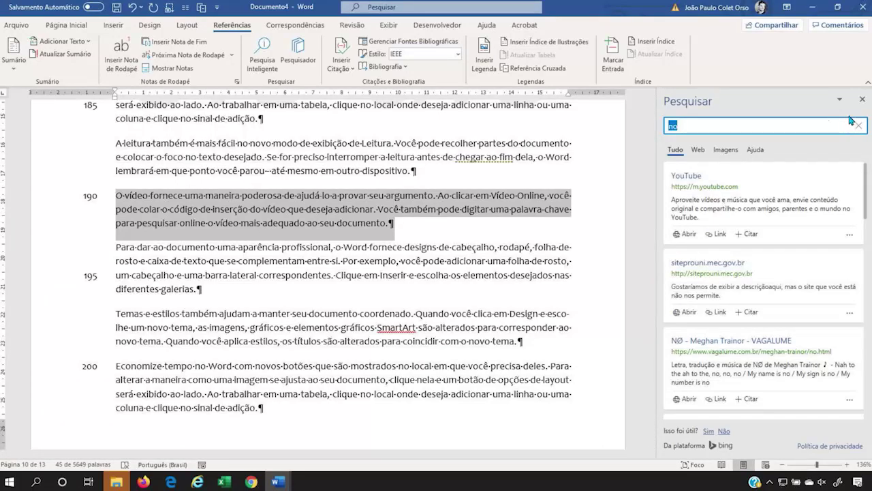
# Step: Look at the Researcher pane with part of the paragraph at line 190 selected, and close both research panes
pyautogui.click(243, 143)
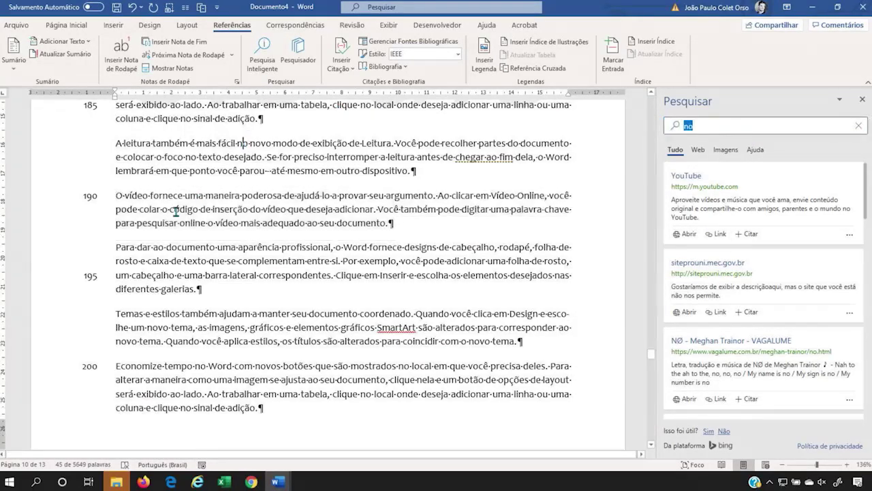
pyautogui.moveTo(117, 209); pyautogui.dragTo(318, 223)
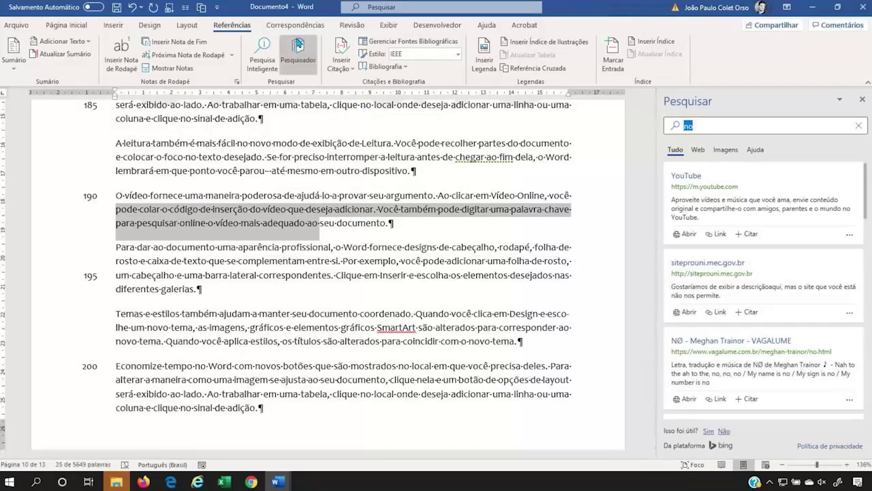
pyautogui.click(297, 45)
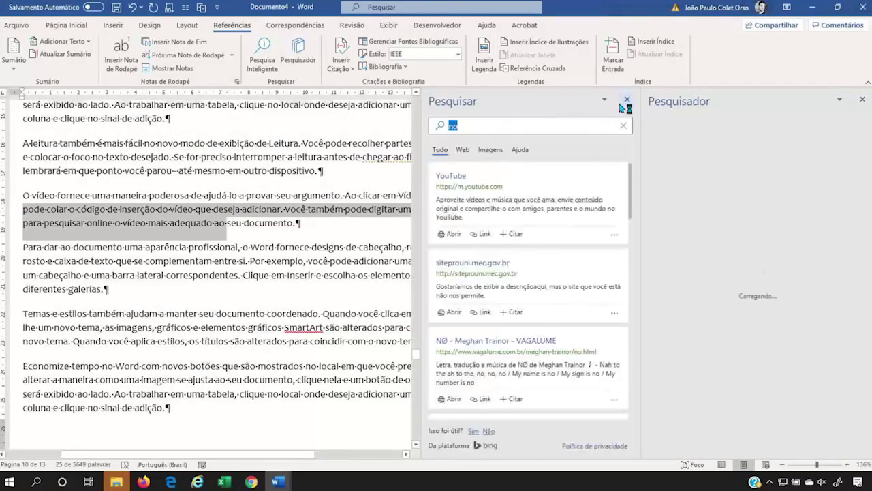
pyautogui.click(626, 100)
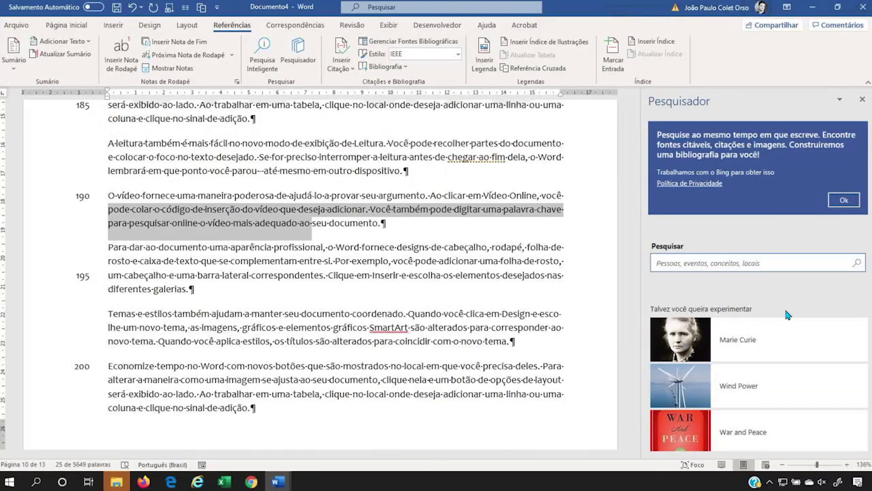
pyautogui.doubleClick(185, 247)
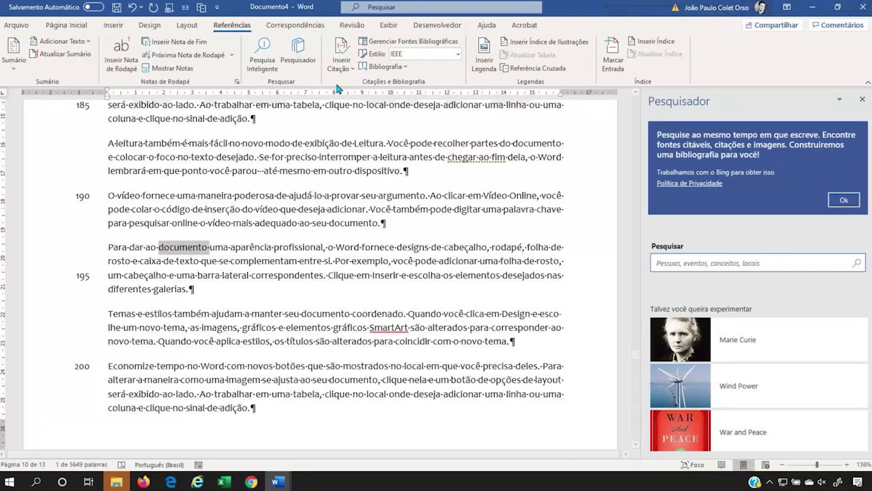
pyautogui.click(262, 74)
pyautogui.click(862, 100)
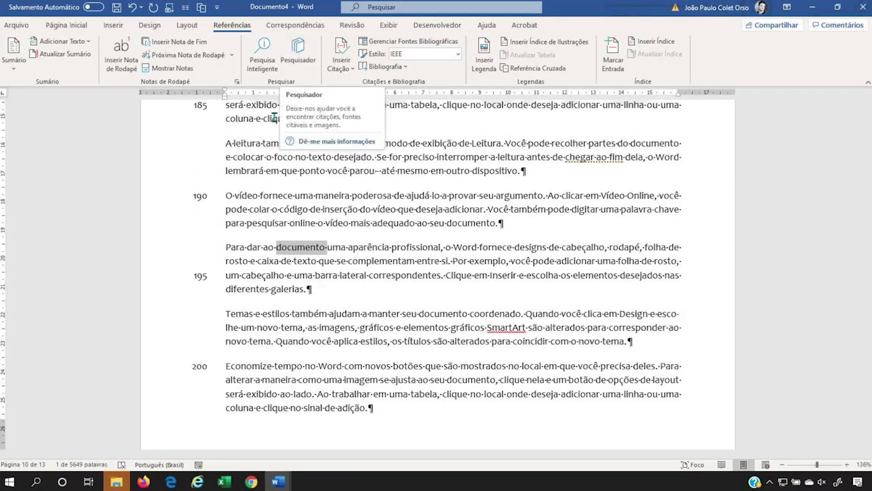
# Step: Add an empty paragraph below the line 190 paragraph and copy the source "Arquitetura de Redes: Abordagem botom up" (2019) to the document's current source list
pyautogui.click(304, 223)
pyautogui.click(496, 226)
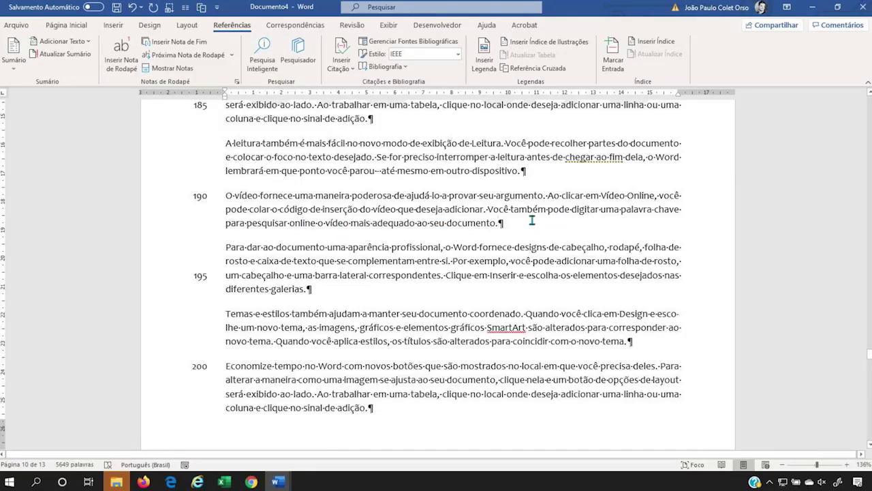
pyautogui.press('Return')
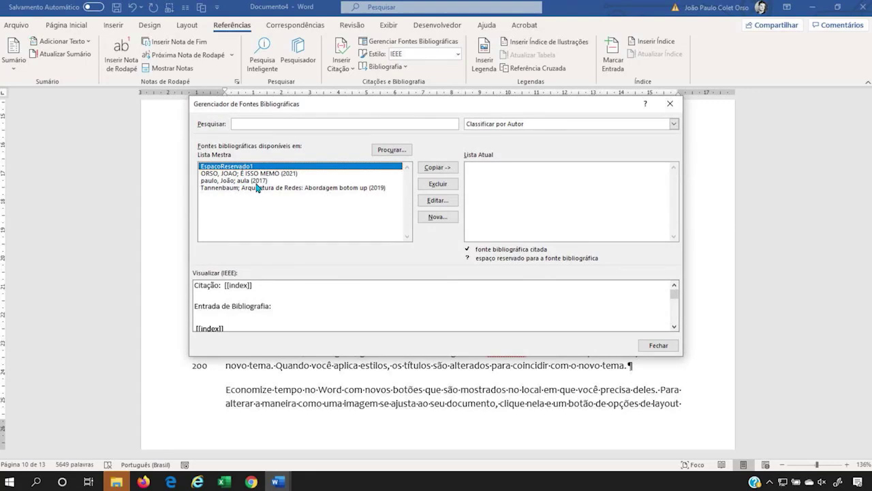
pyautogui.click(254, 181)
pyautogui.click(280, 189)
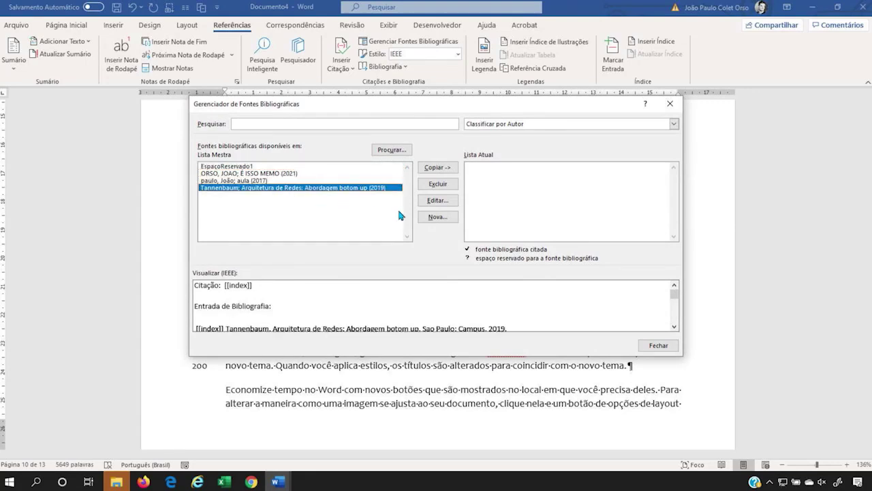
pyautogui.click(446, 174)
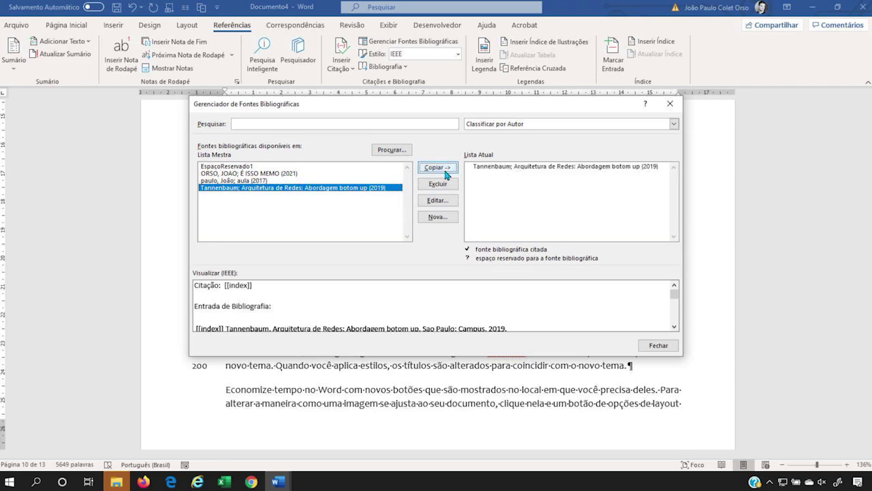
pyautogui.click(657, 346)
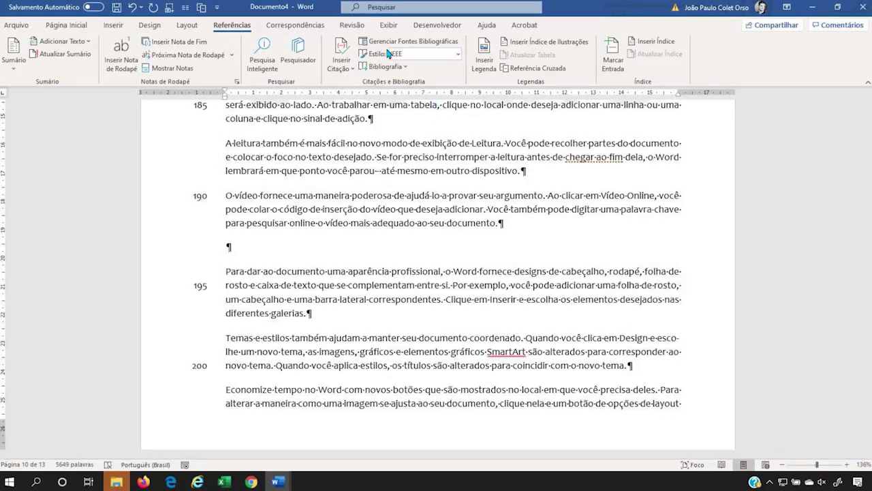
# Step: Examine the new bibliographic source form, including all its fields and the source types, and leave the source manager without creating a source
pyautogui.click(429, 41)
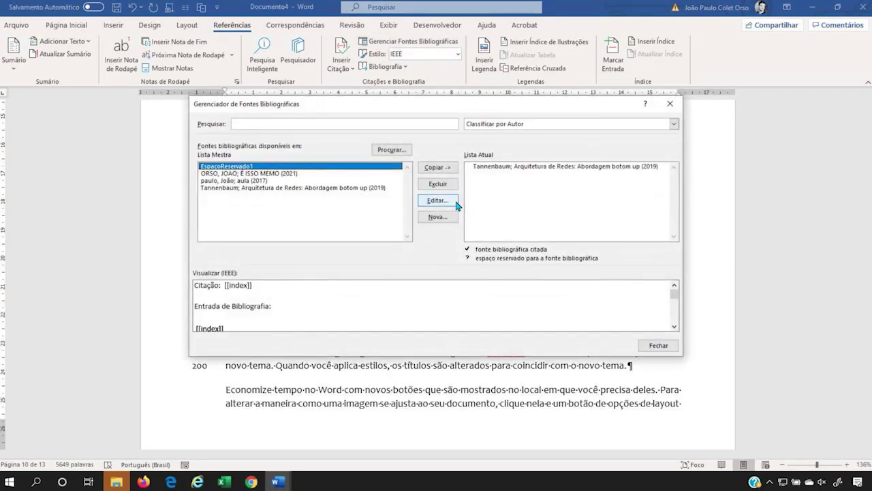
pyautogui.click(446, 218)
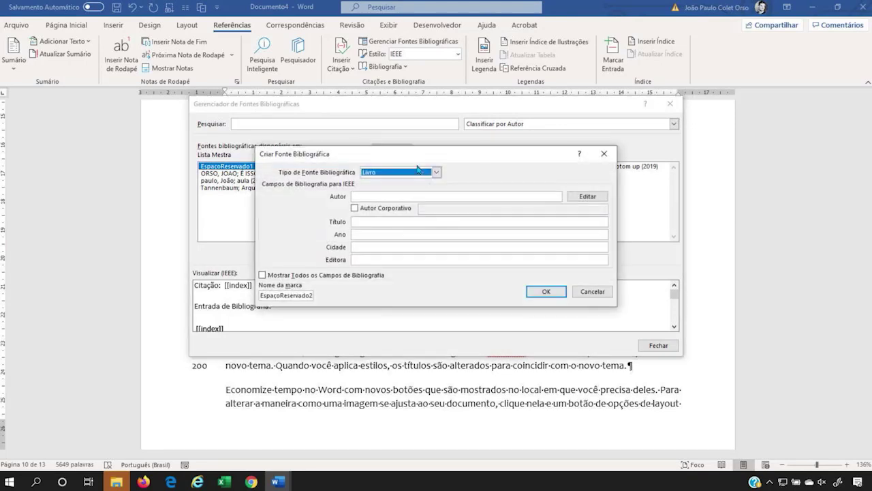
pyautogui.click(330, 276)
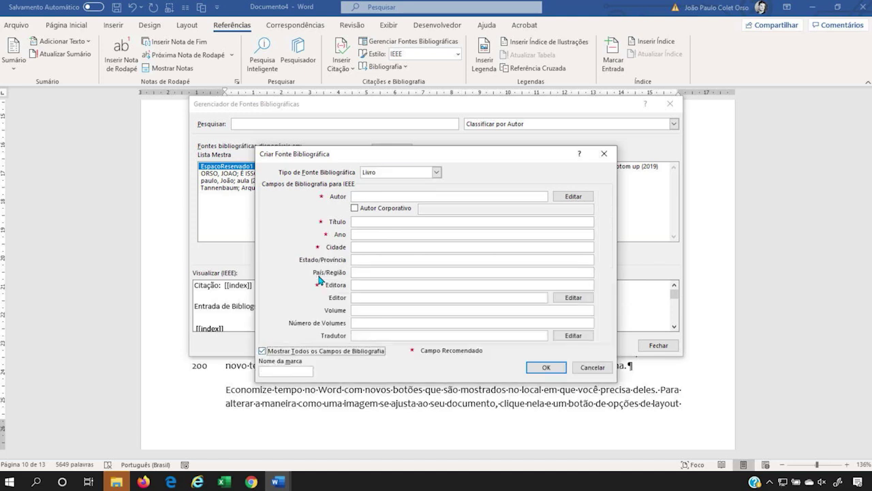
pyautogui.click(329, 352)
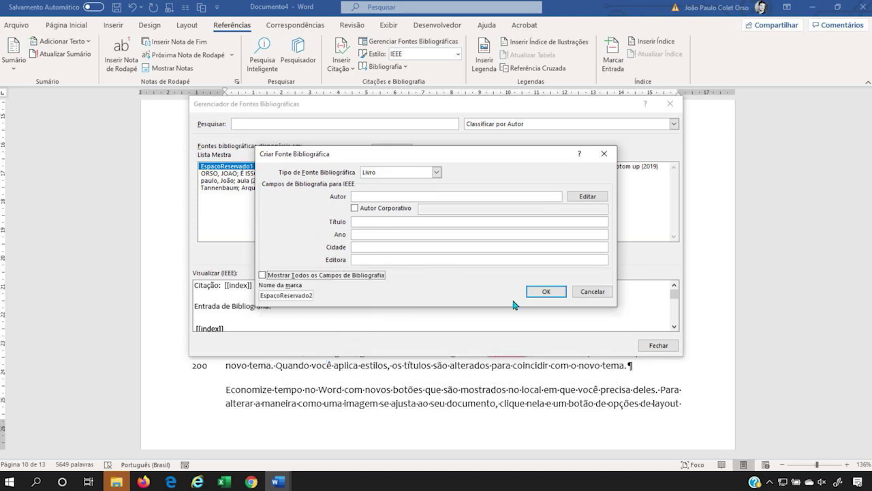
pyautogui.click(436, 172)
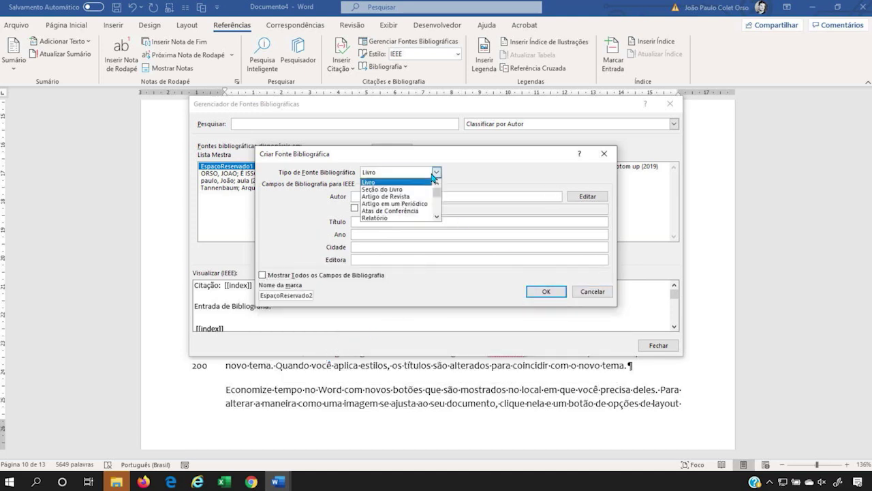
pyautogui.click(608, 291)
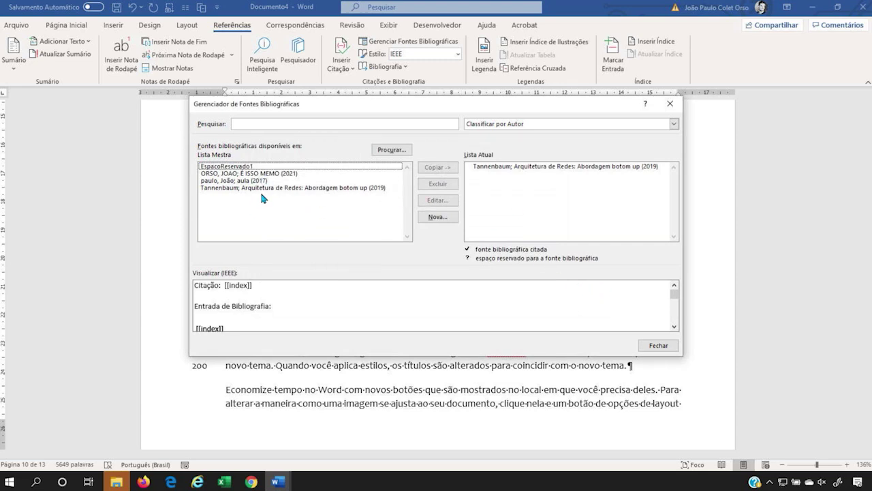
pyautogui.click(539, 203)
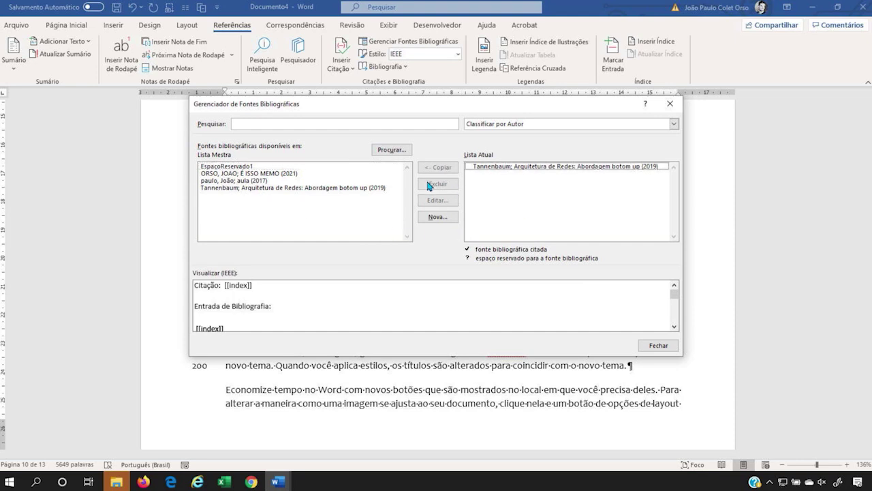
pyautogui.click(658, 345)
# Step: Insert a citation of "Arquitetura de Redes: Abordagem botom up" before the final period of the paragraph at line 190
pyautogui.click(349, 246)
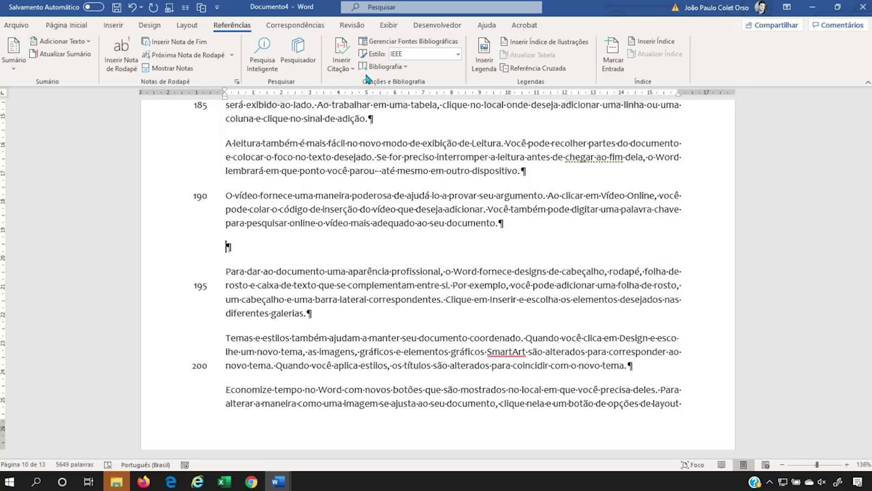
pyautogui.click(548, 209)
pyautogui.click(498, 223)
pyautogui.click(341, 61)
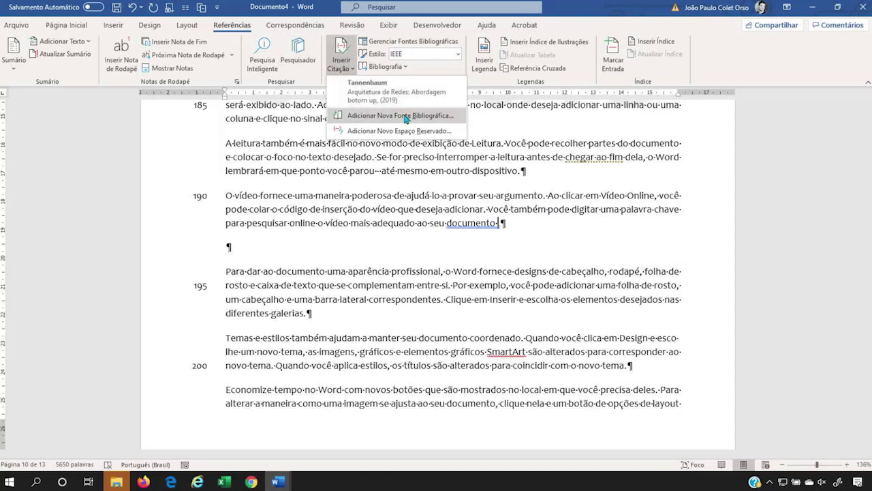
pyautogui.click(378, 97)
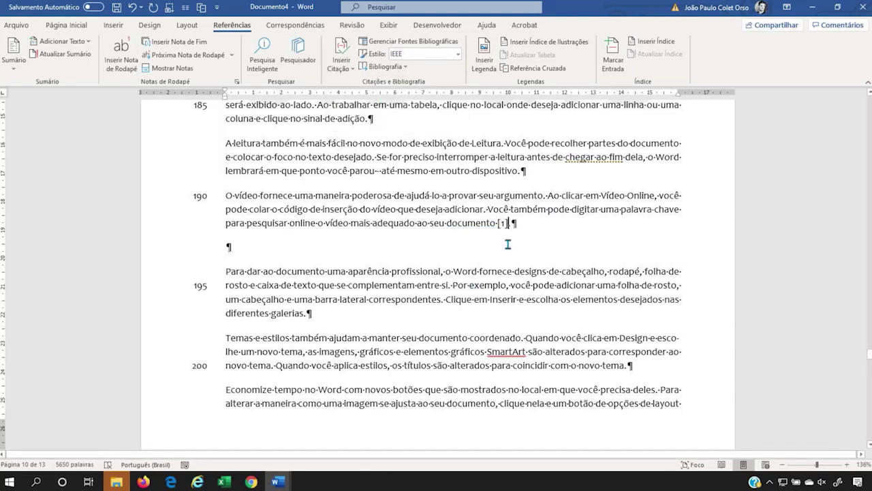
# Step: Insert the built-in "Bibliografia" bibliography on a new line below the cited paragraph
pyautogui.press('Return')
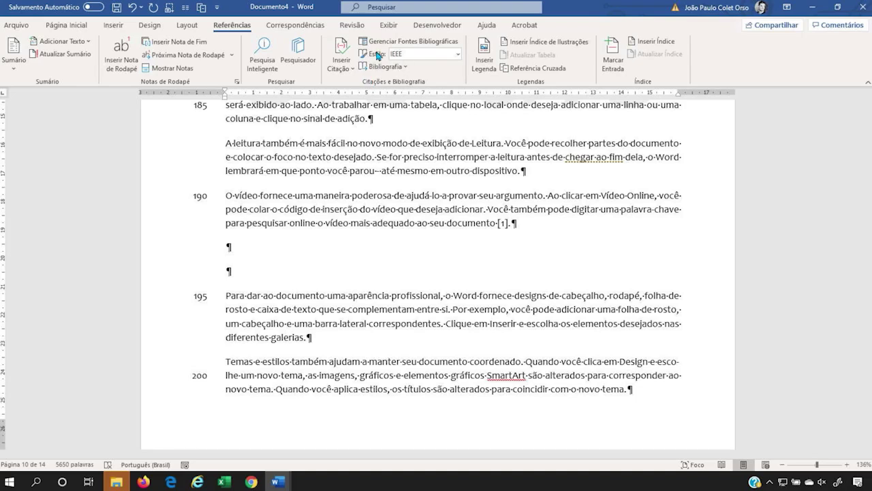
pyautogui.click(402, 67)
pyautogui.click(411, 118)
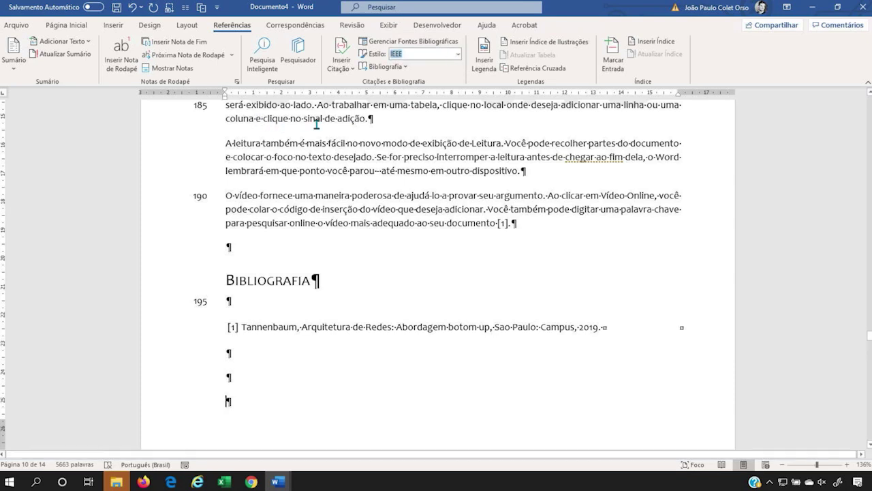
# Step: Try the APA and SIST02 citation styles on the citation and bibliography
pyautogui.click(458, 54)
pyautogui.click(448, 70)
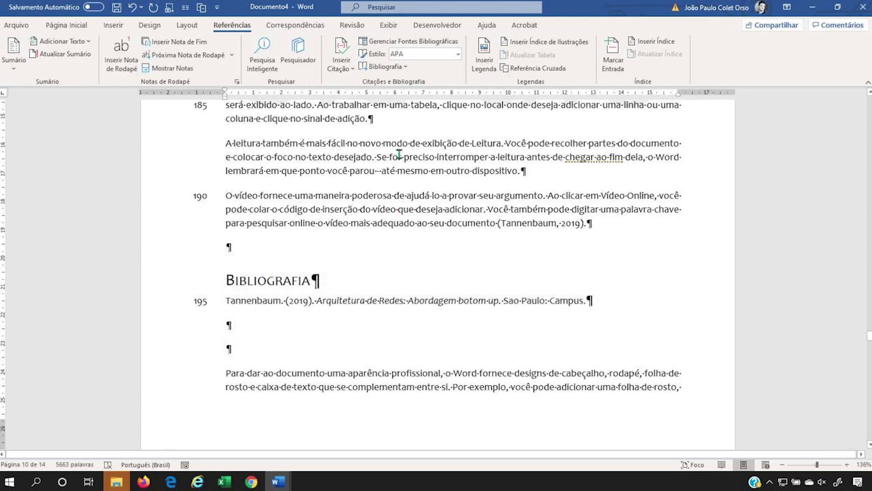
pyautogui.click(456, 55)
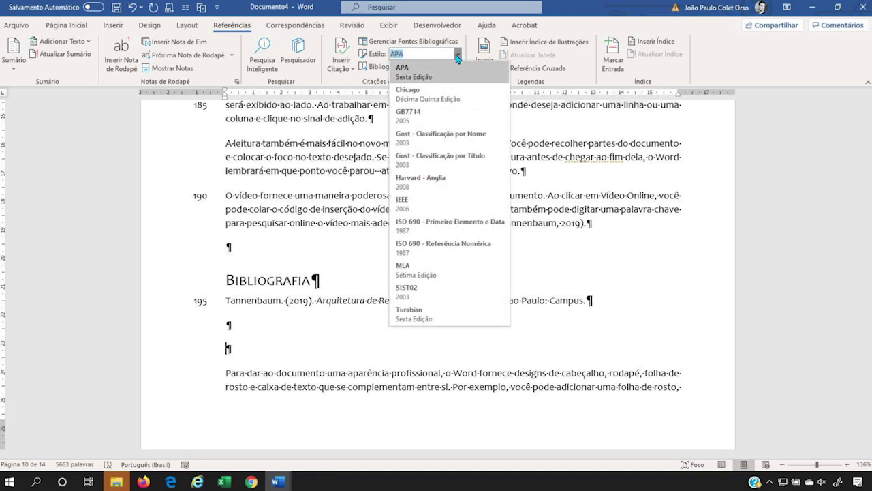
pyautogui.click(423, 298)
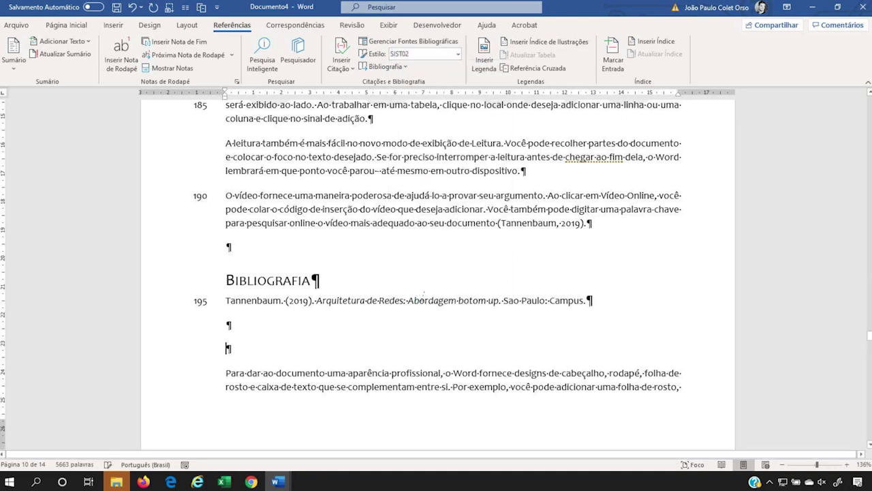
# Step: Set the citation style to GB7714 and check the formatted entry in the bibliography
pyautogui.click(459, 55)
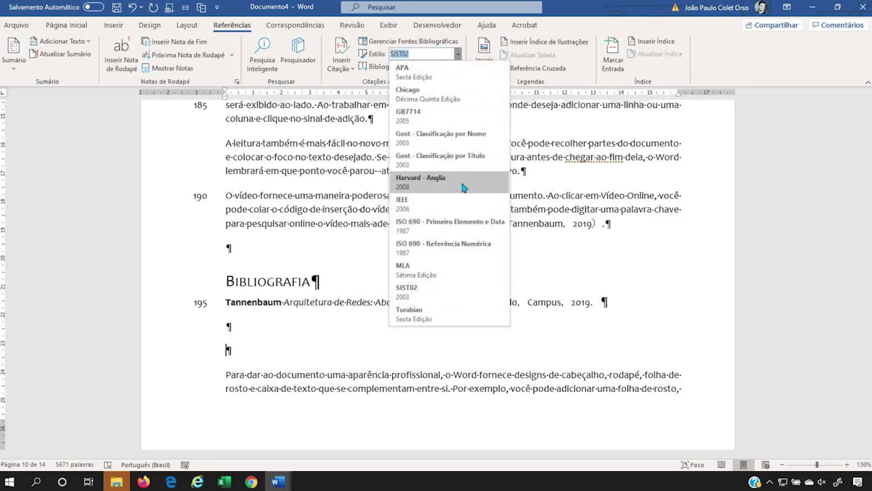
pyautogui.click(450, 119)
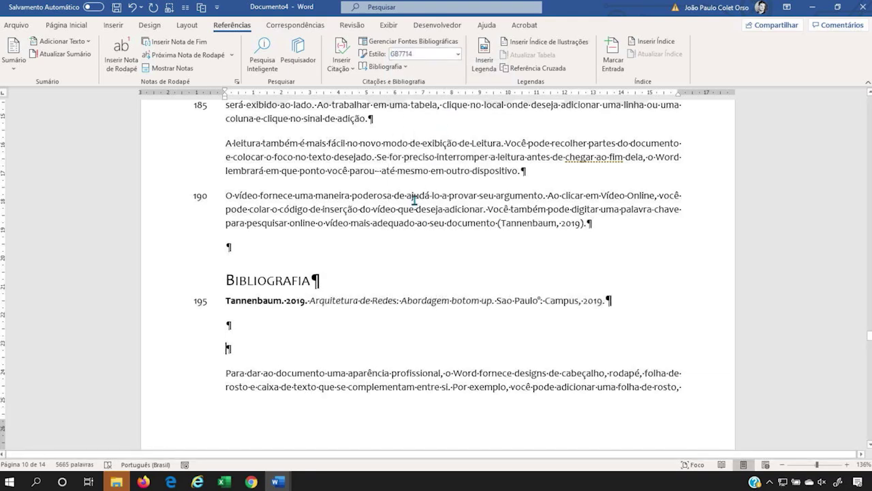
pyautogui.click(375, 284)
pyautogui.moveTo(375, 285); pyautogui.dragTo(428, 305)
pyautogui.click(428, 306)
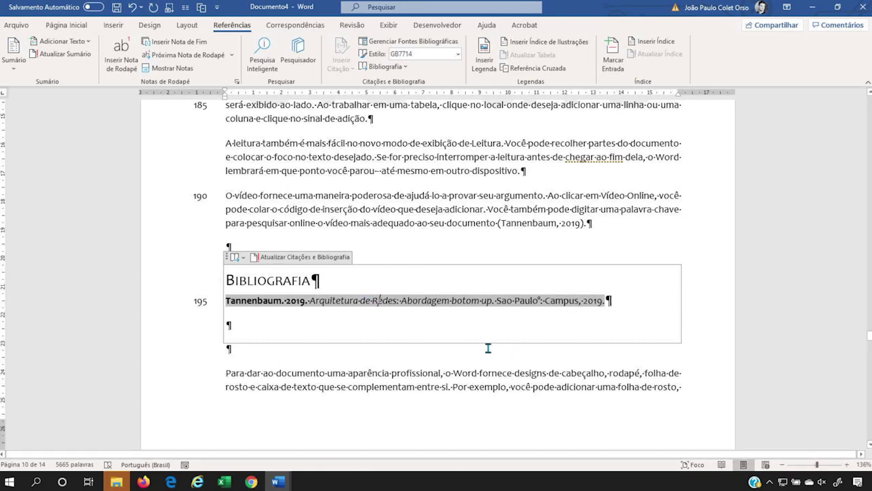
pyautogui.click(483, 373)
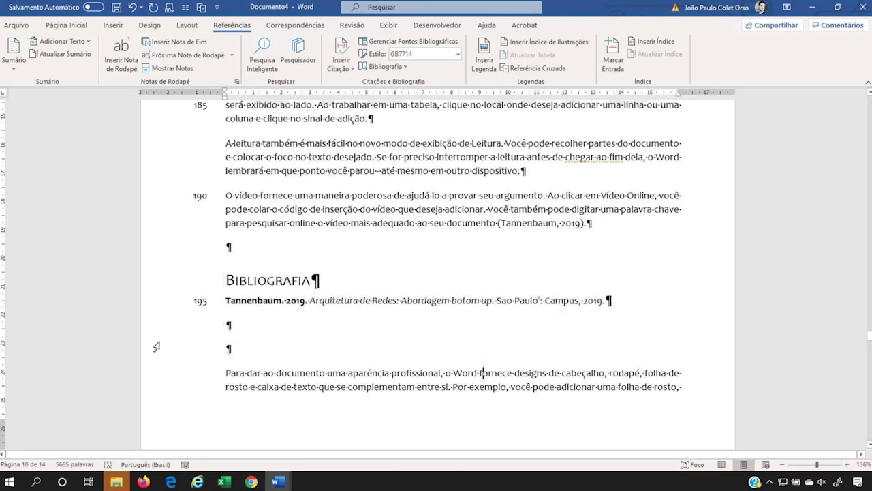
# Step: Mark all occurrences of "Word" in the document as index entries with the main entry "Word" and the current page
pyautogui.scroll(3, 493, 218)
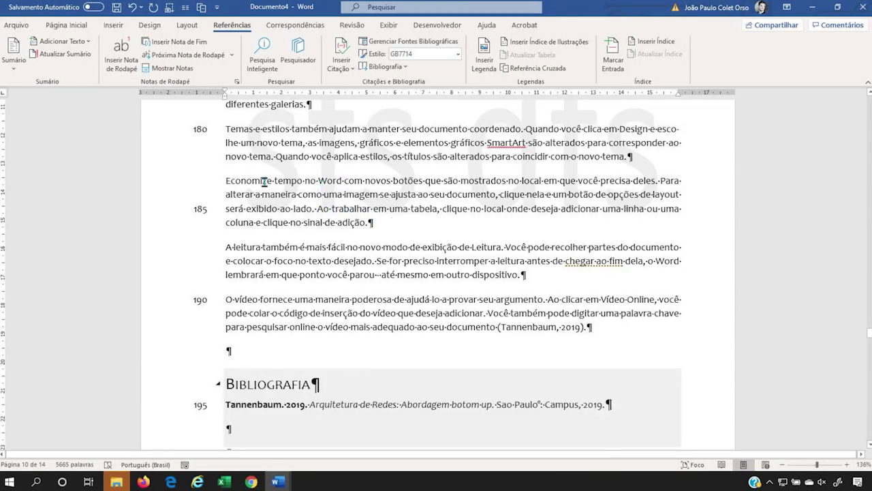
pyautogui.doubleClick(327, 179)
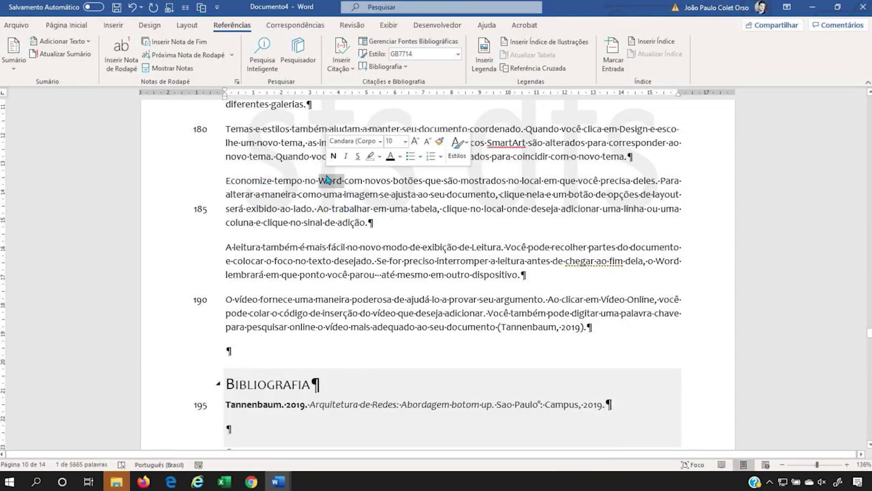
pyautogui.click(612, 60)
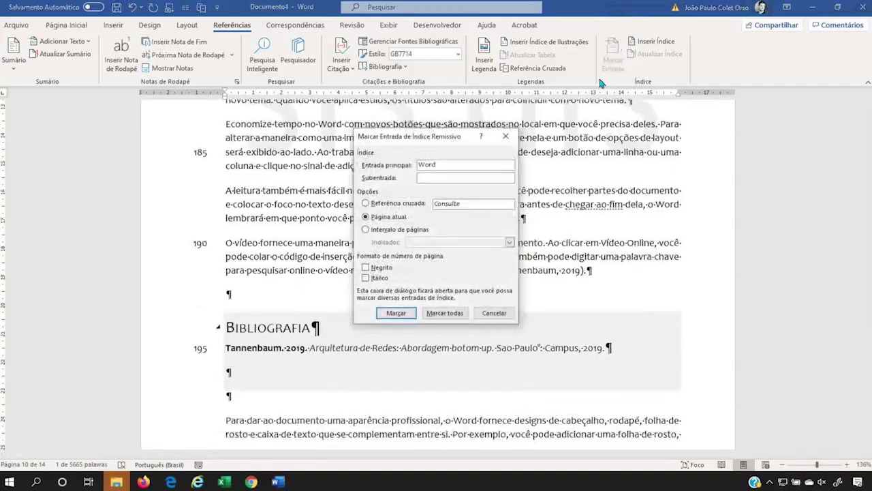
pyautogui.click(445, 312)
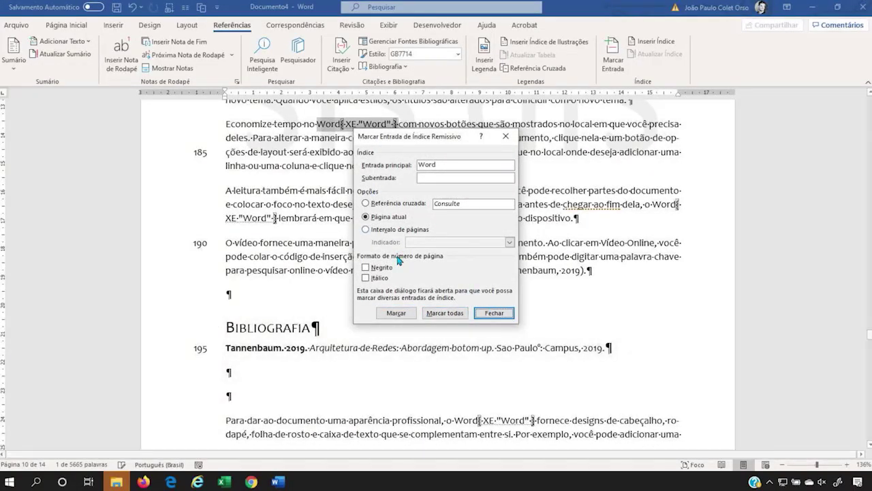
pyautogui.click(494, 312)
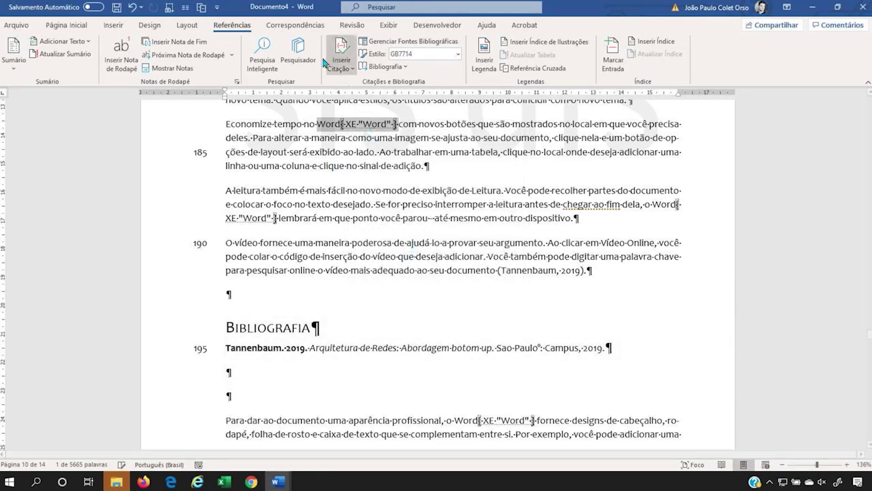
pyautogui.click(66, 24)
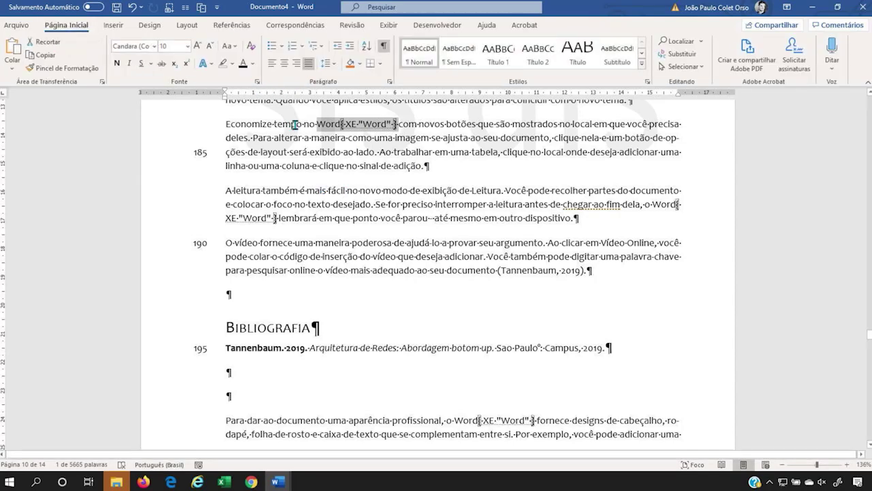
pyautogui.hotkey('ctrl', 'shift', '8')
pyautogui.hotkey('ctrl', 'shift', '8')
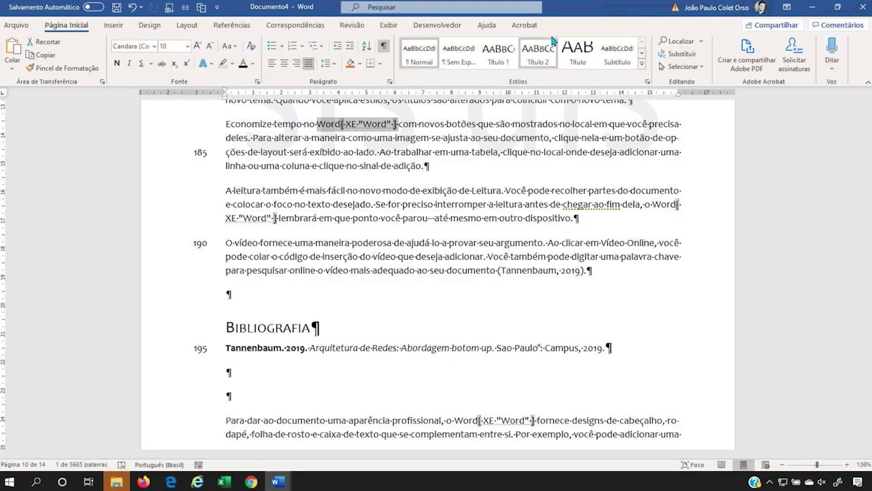
pyautogui.click(231, 25)
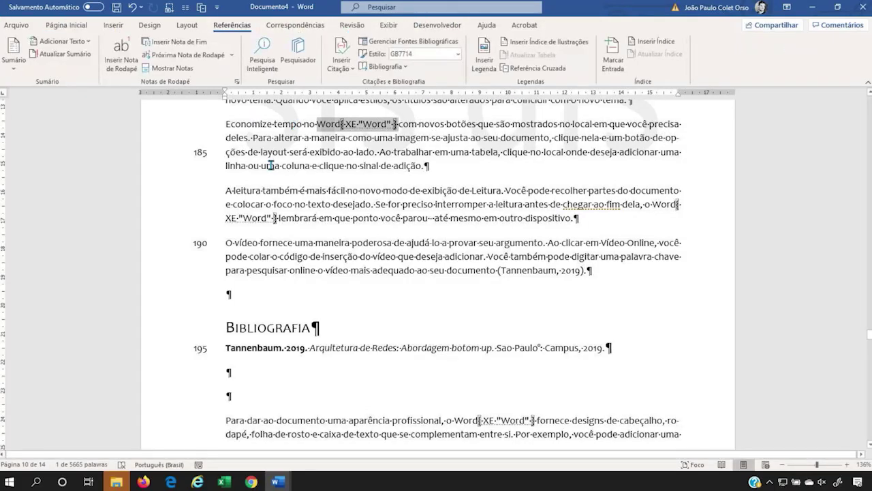
# Step: Insert an indented two-column index in the template format at the end of the document and select its entries to inspect them
pyautogui.click(275, 166)
pyautogui.hotkey('ctrl', 'End')
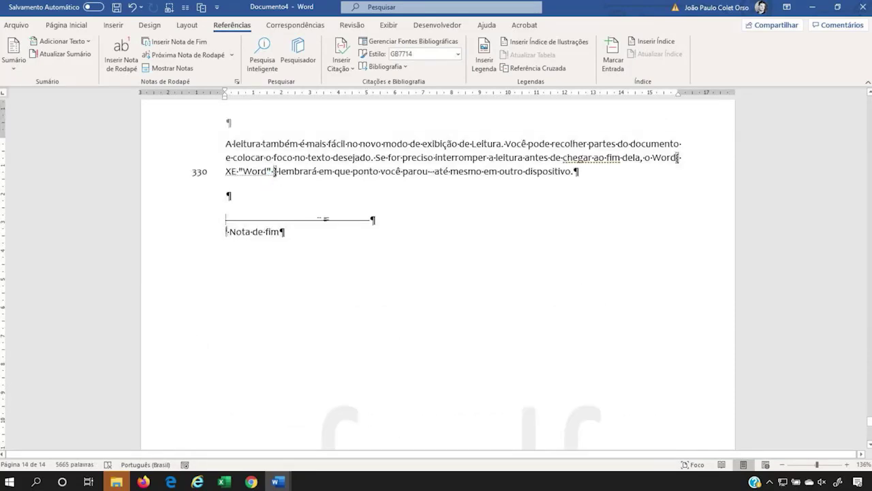
pyautogui.click(673, 42)
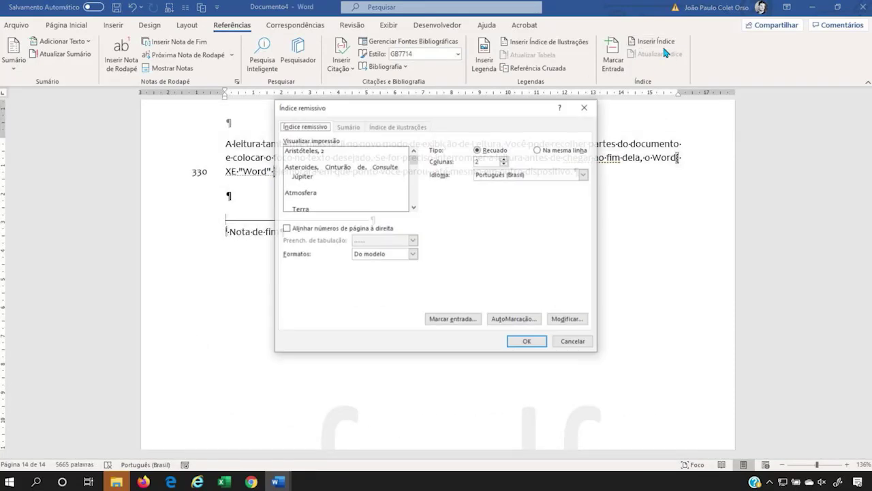
pyautogui.click(527, 341)
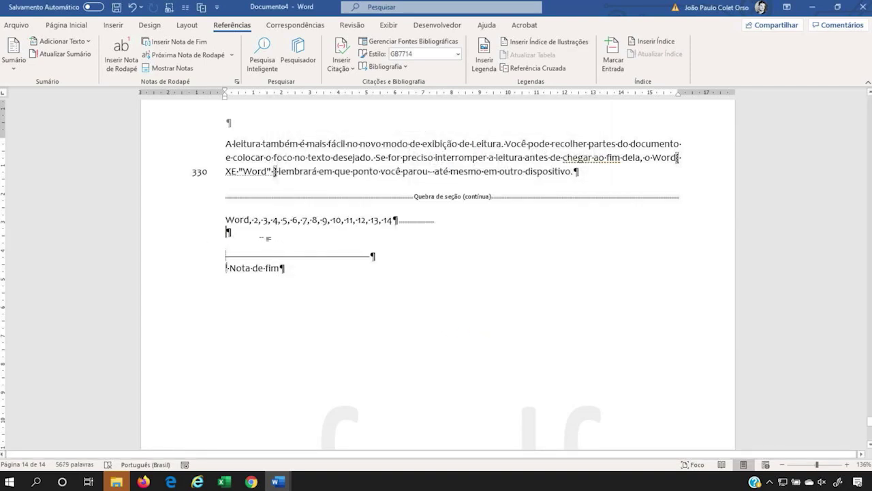
pyautogui.moveTo(253, 218); pyautogui.dragTo(337, 232)
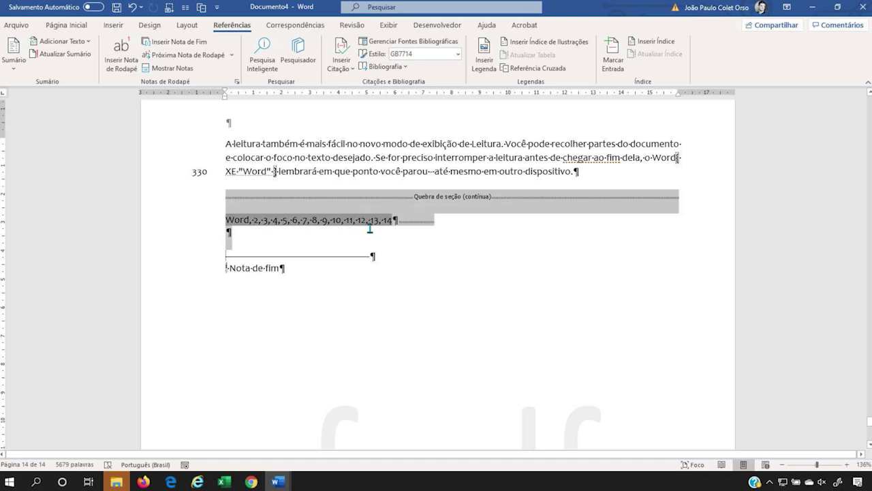
pyautogui.click(341, 233)
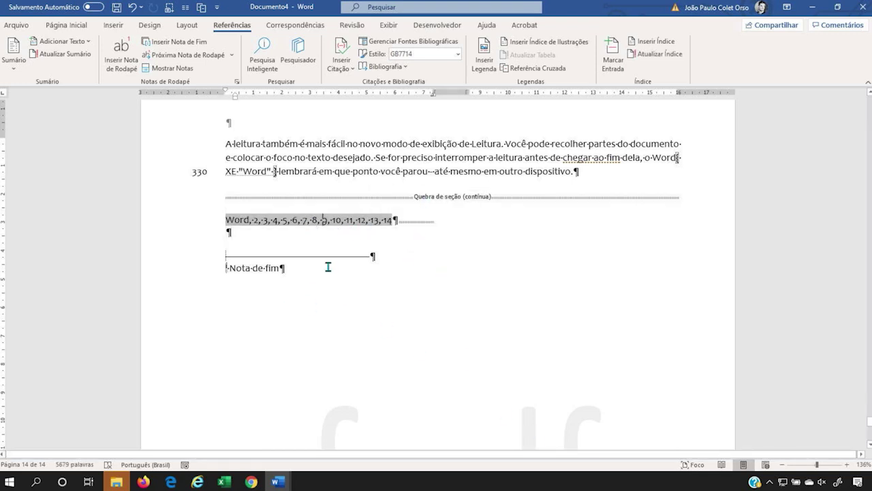
pyautogui.click(390, 325)
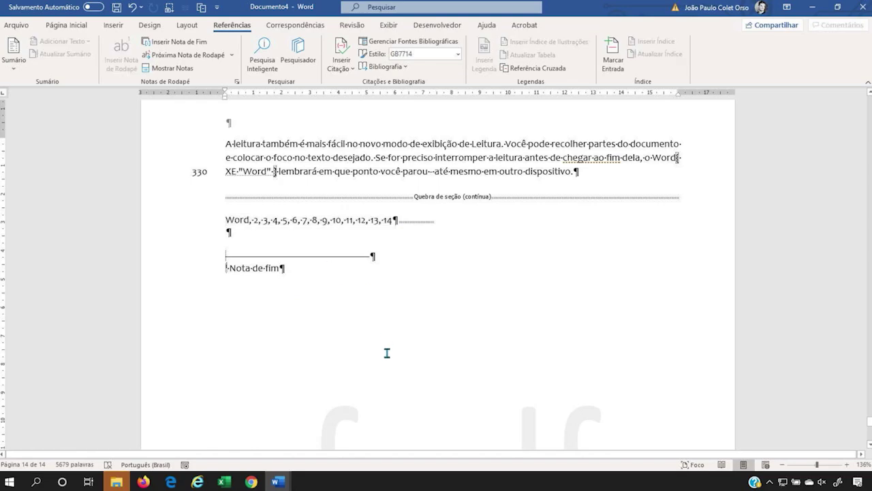
# Step: Examine the mail merge document types and the recipient list sources available for the document
pyautogui.scroll(3, 398, 340)
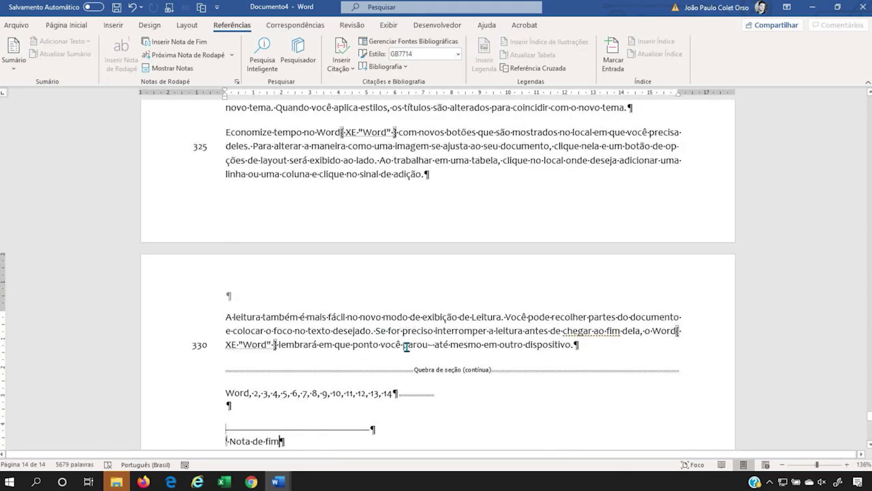
pyautogui.scroll(15, 406, 346)
pyautogui.scroll(15, 406, 332)
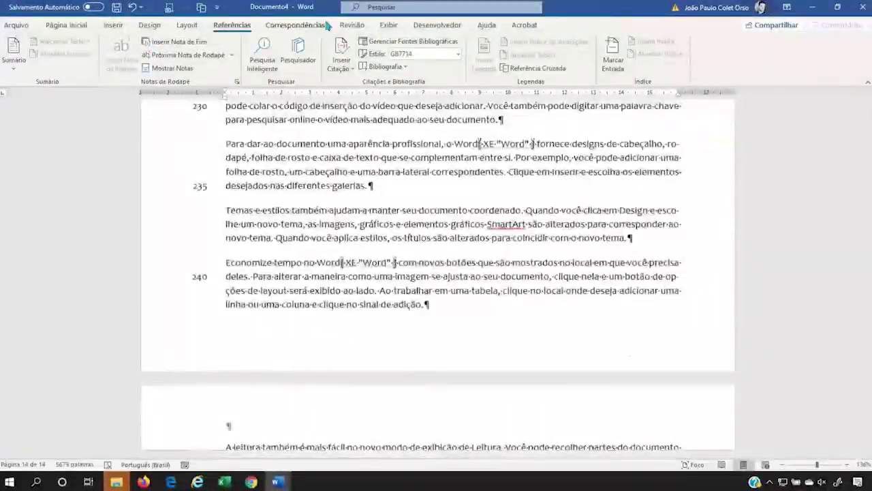
pyautogui.click(326, 24)
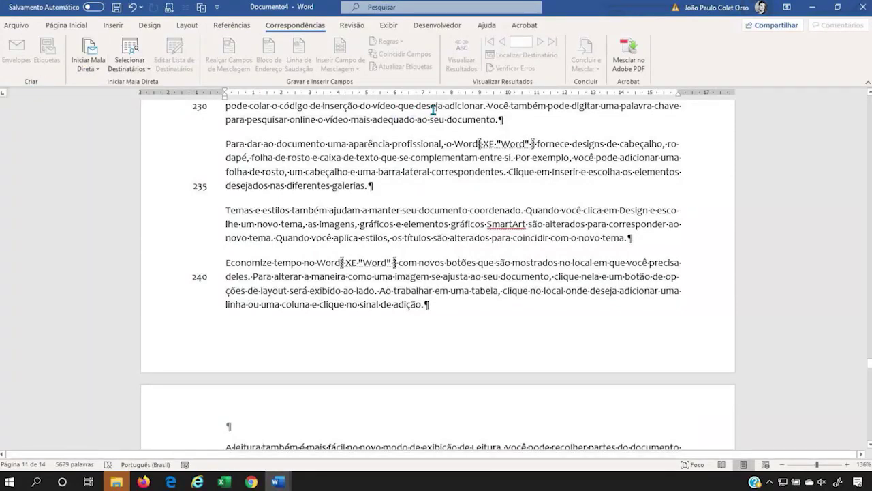
pyautogui.click(89, 58)
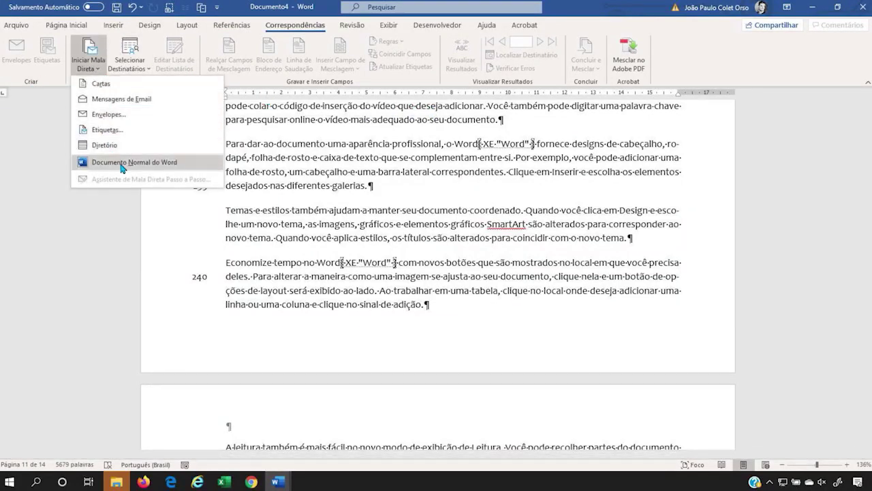
pyautogui.click(125, 67)
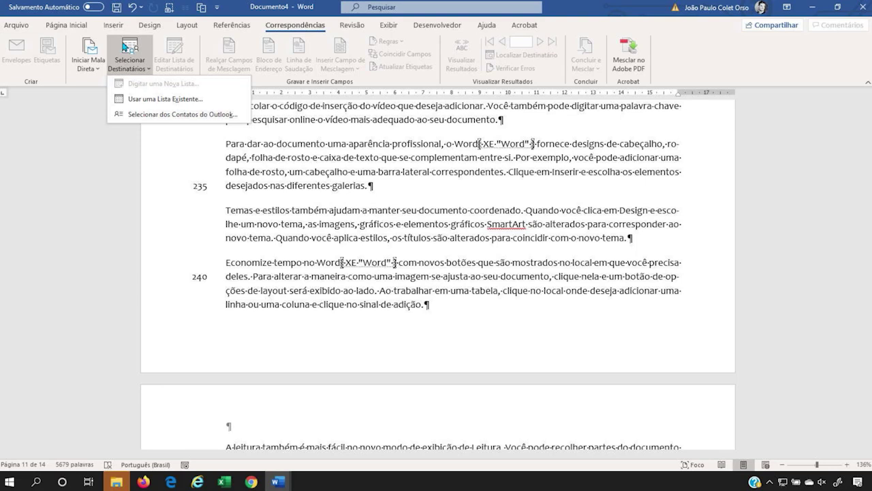
pyautogui.click(102, 49)
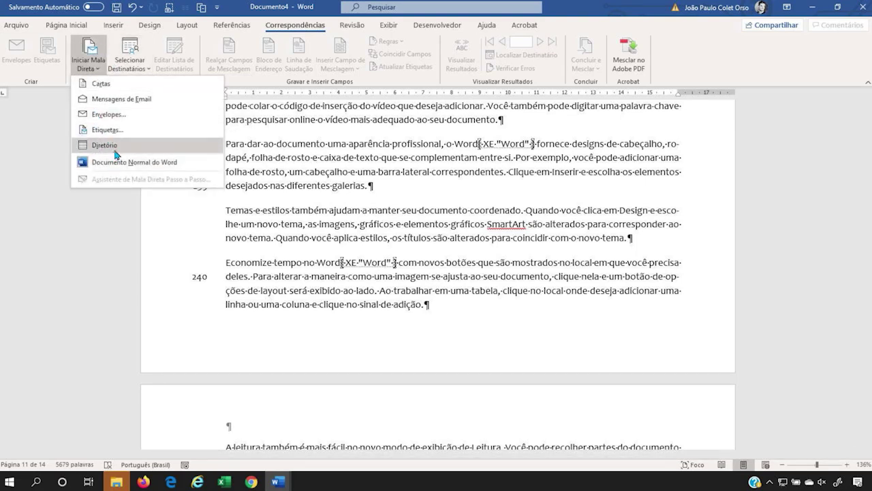
pyautogui.click(390, 173)
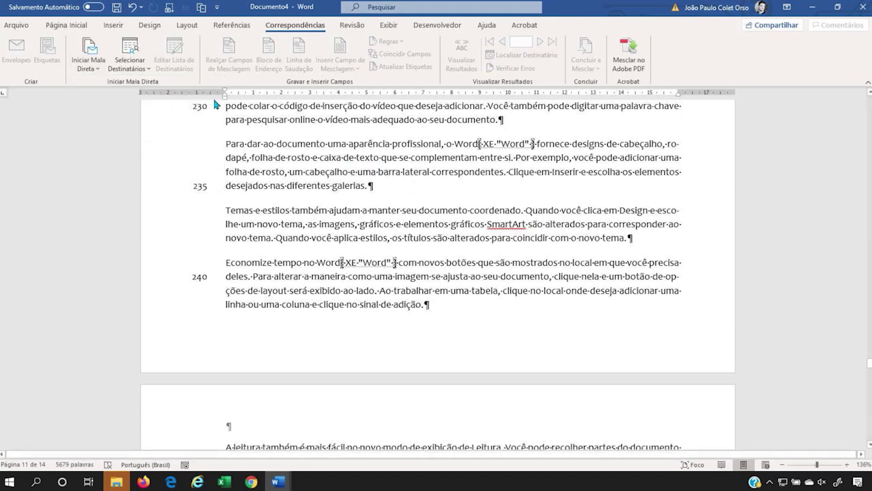
pyautogui.click(129, 59)
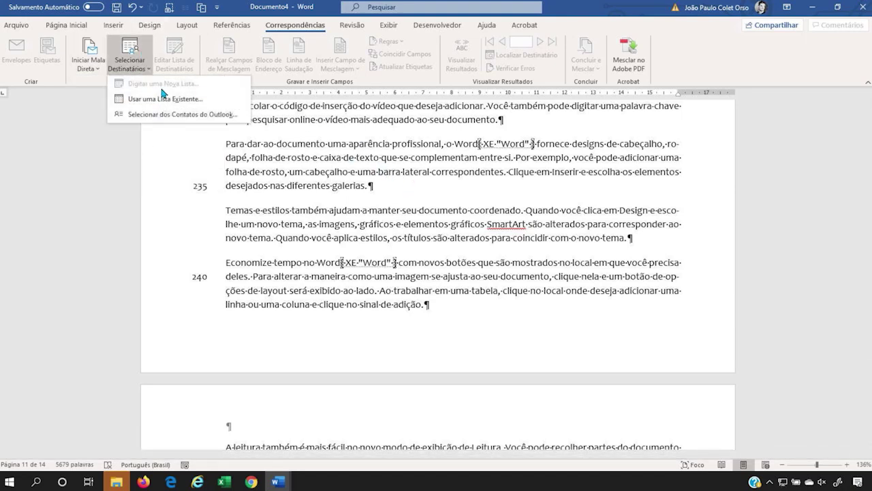
pyautogui.click(120, 136)
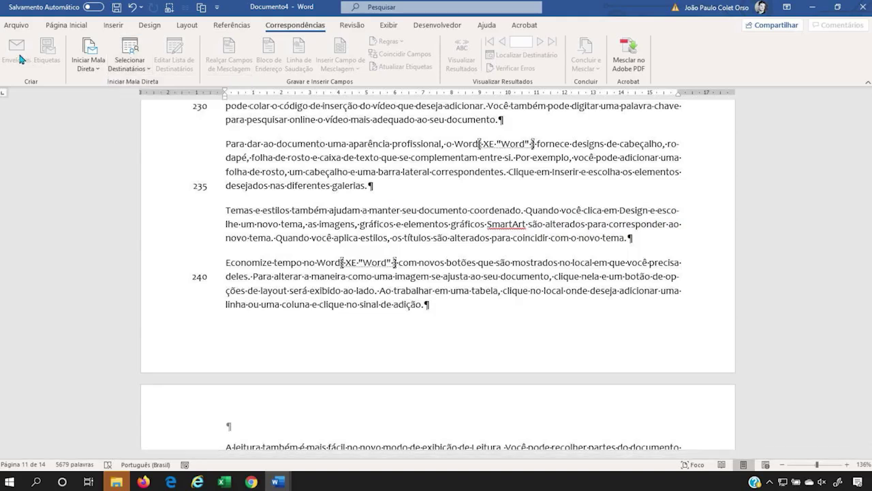
# Step: Run the document check, review the first spelling issue with its suggestions, and close the Editor
pyautogui.click(364, 26)
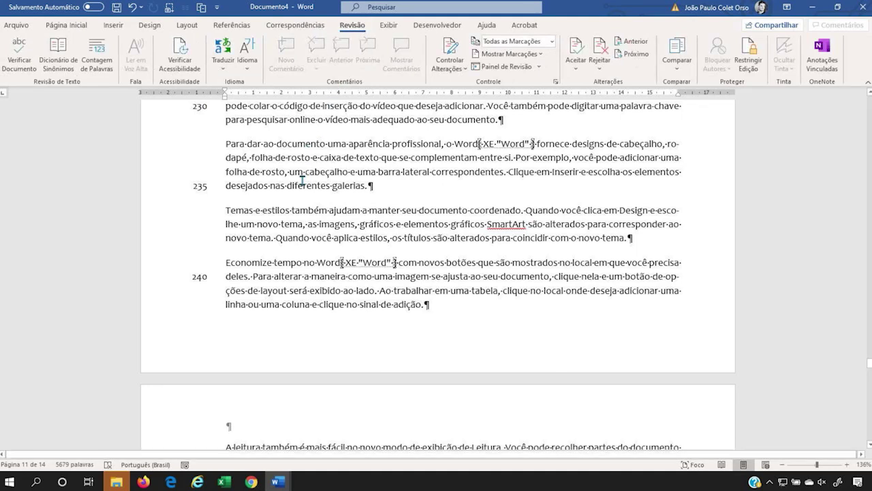
pyautogui.click(25, 45)
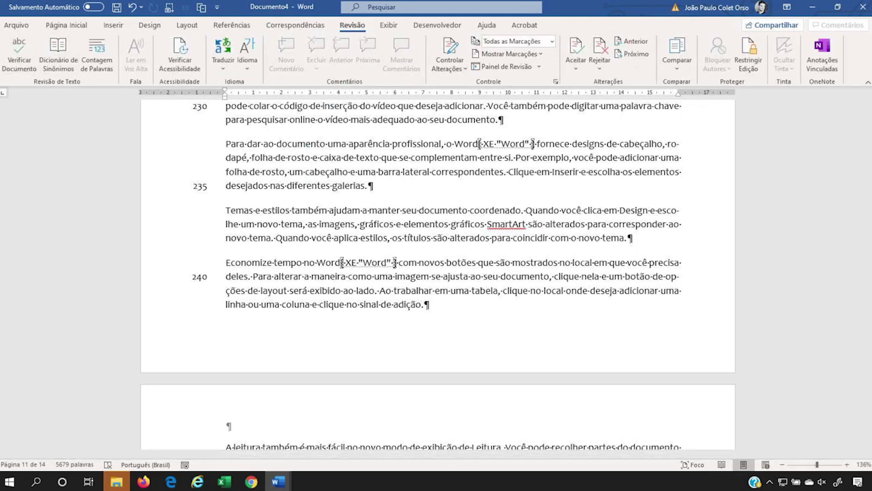
pyautogui.click(32, 60)
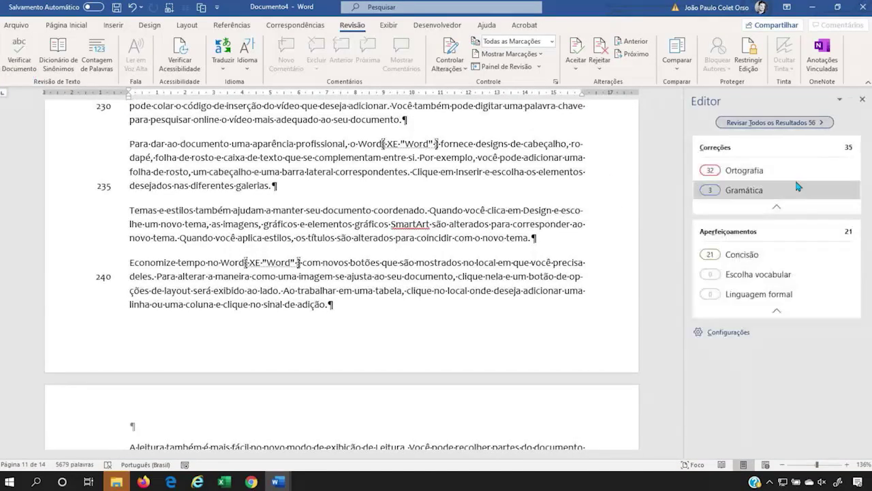
pyautogui.click(741, 172)
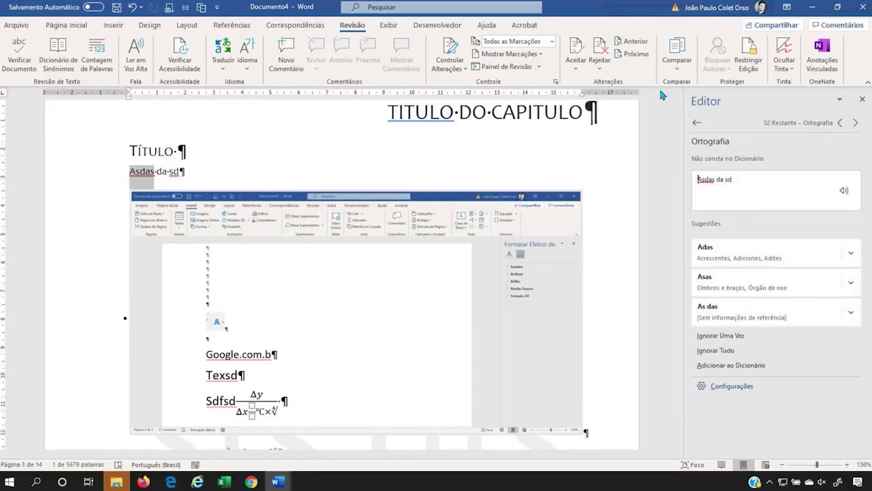
pyautogui.click(861, 99)
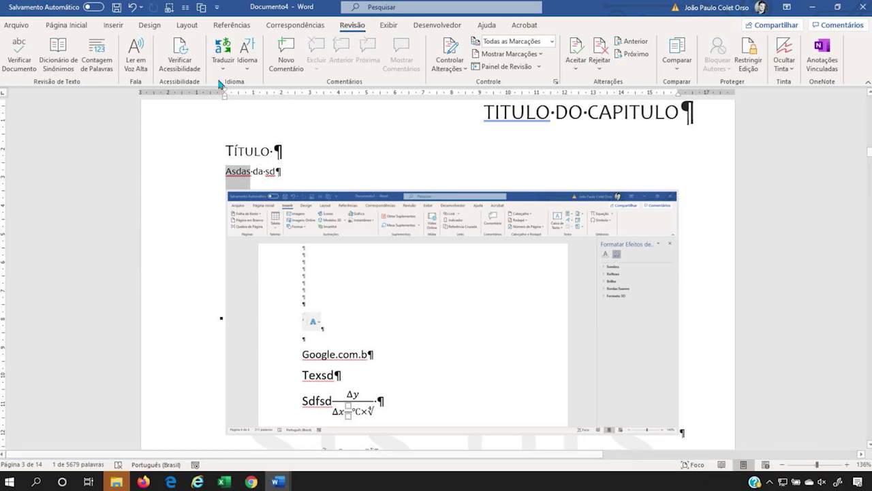
# Step: Replace the word "aparência" with the synonym "exterior" in the paragraph that begins "Você também pode digitar"
pyautogui.scroll(-8, 256, 213)
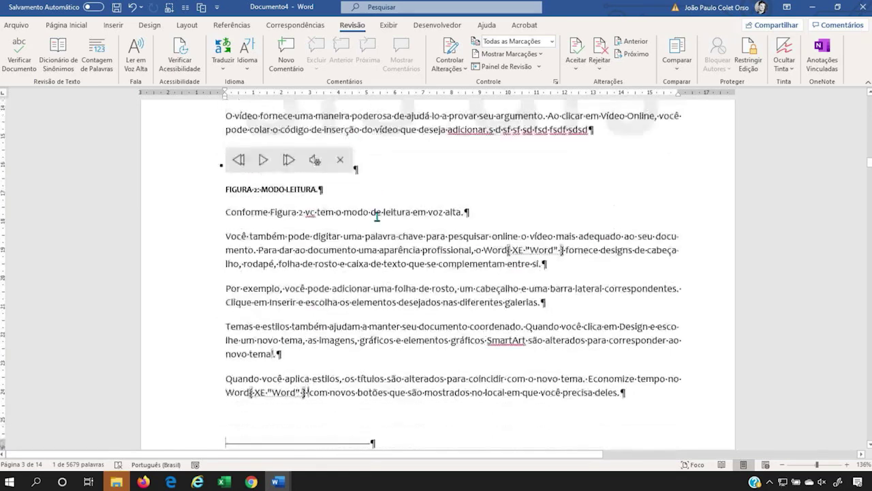
pyautogui.rightClick(255, 213)
pyautogui.click(443, 256)
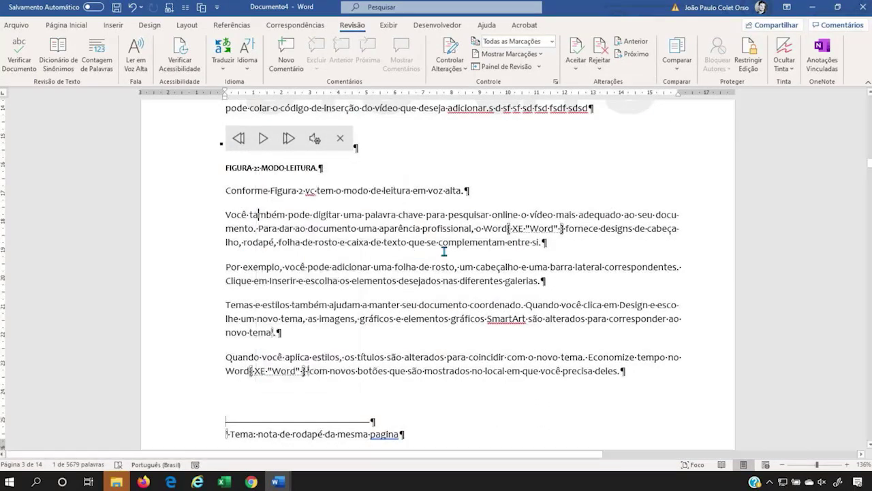
pyautogui.doubleClick(443, 214)
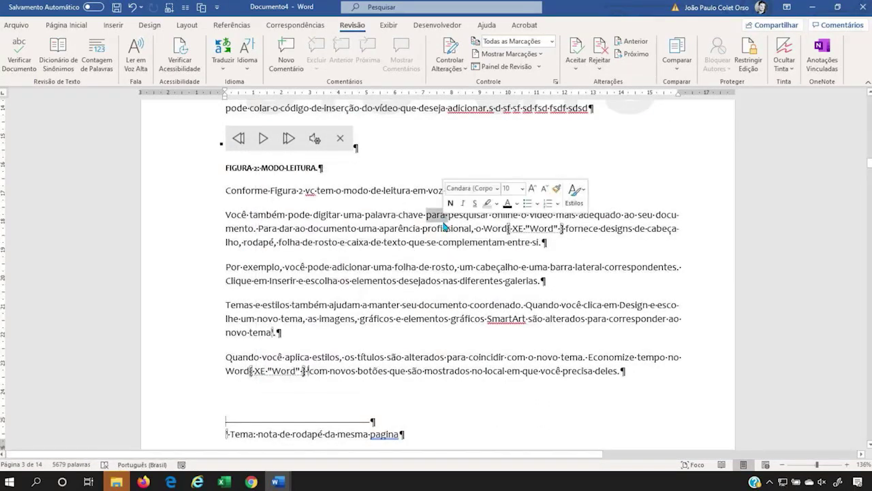
pyautogui.rightClick(395, 224)
pyautogui.moveTo(444, 351)
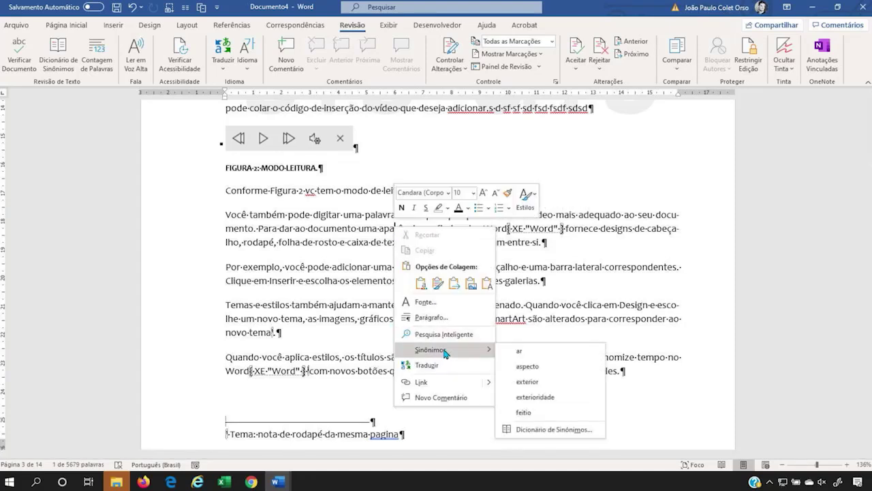
pyautogui.click(568, 384)
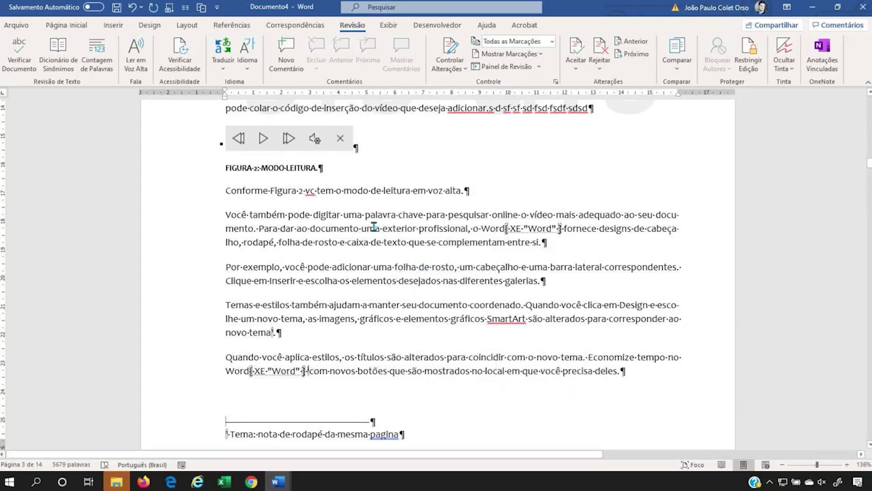
# Step: Check the document's word count statistics, then run the accessibility check and expand the hard-to-read text contrast warning
pyautogui.click(96, 54)
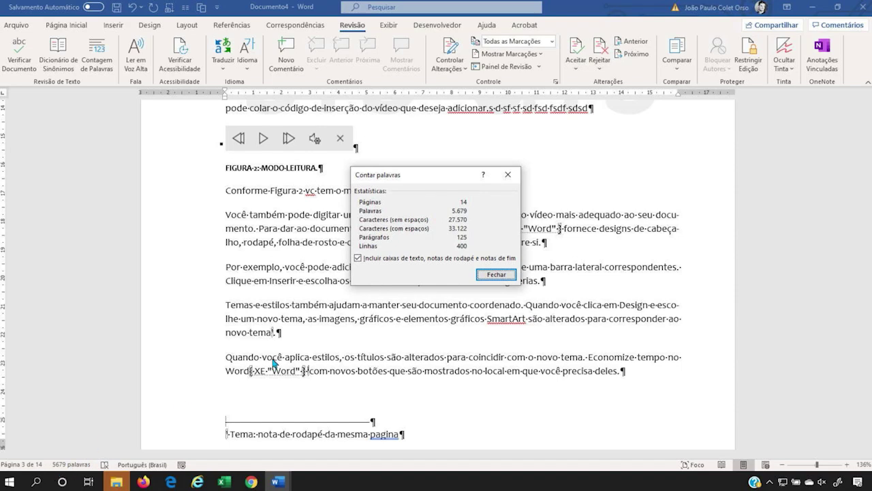
pyautogui.click(495, 278)
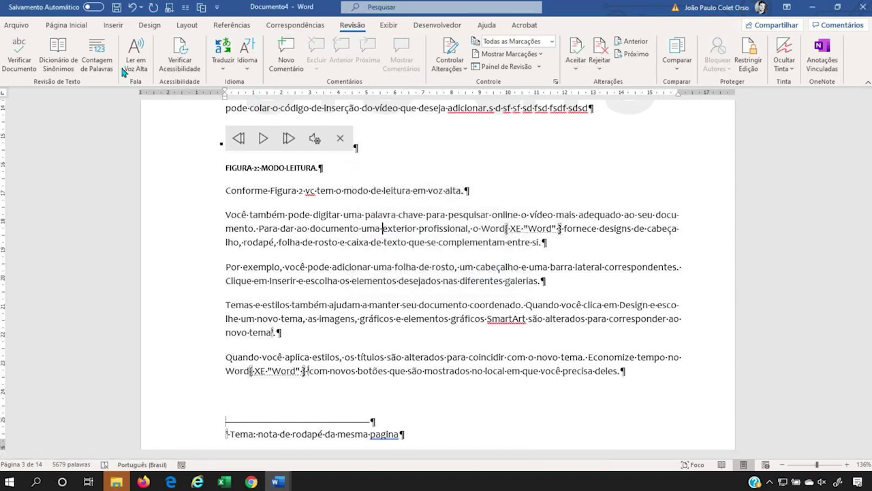
pyautogui.click(180, 63)
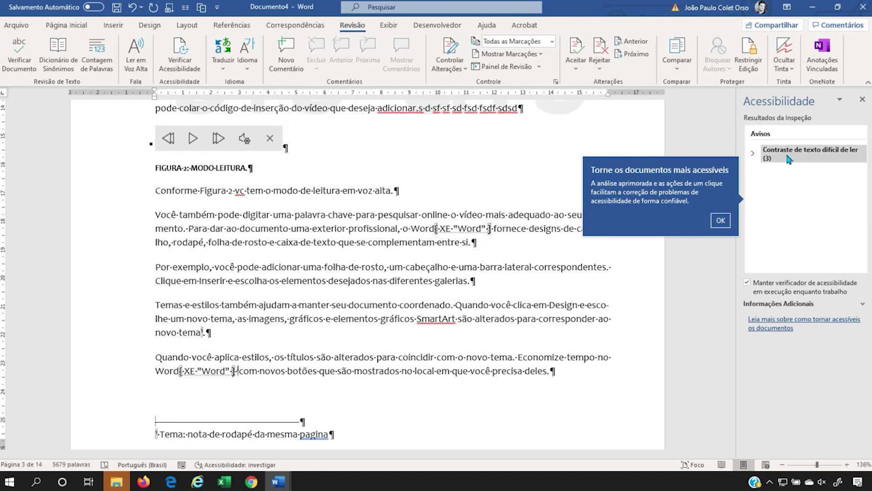
pyautogui.click(789, 159)
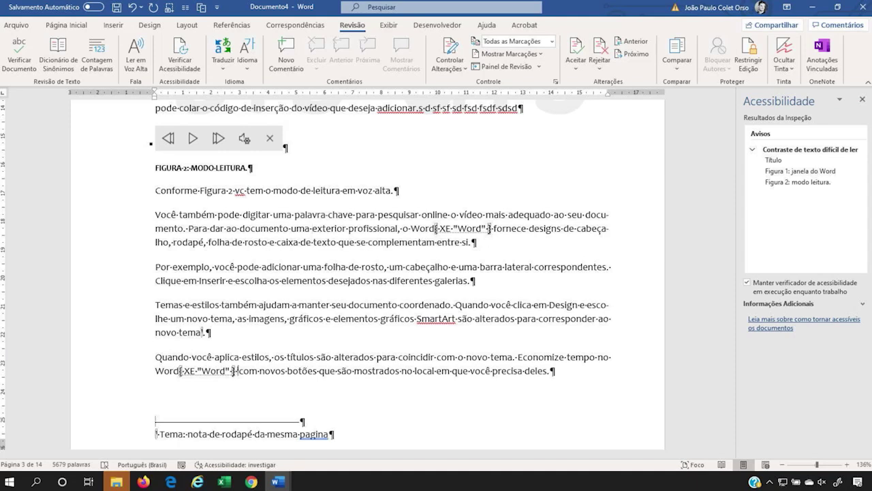
pyautogui.click(862, 99)
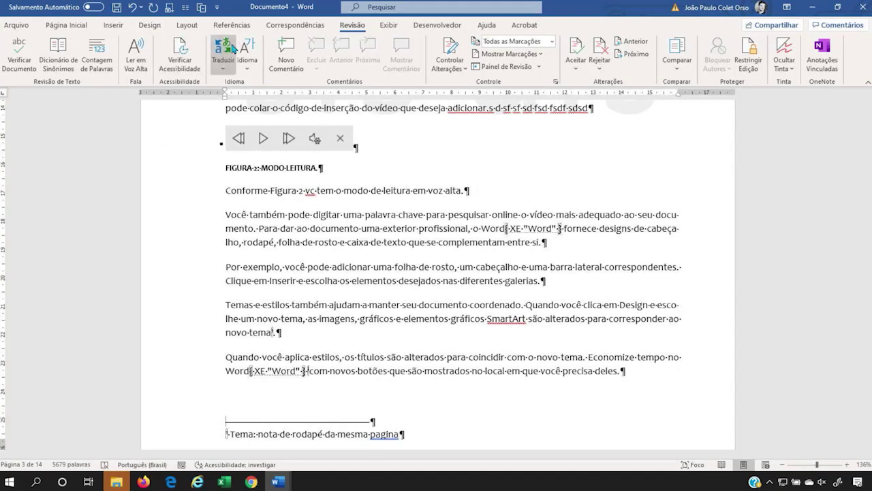
# Step: Translate the paragraph that begins "Você também pode digitar" from Portuguese to Quissuaíle in the Translator, without inserting the result
pyautogui.click(224, 71)
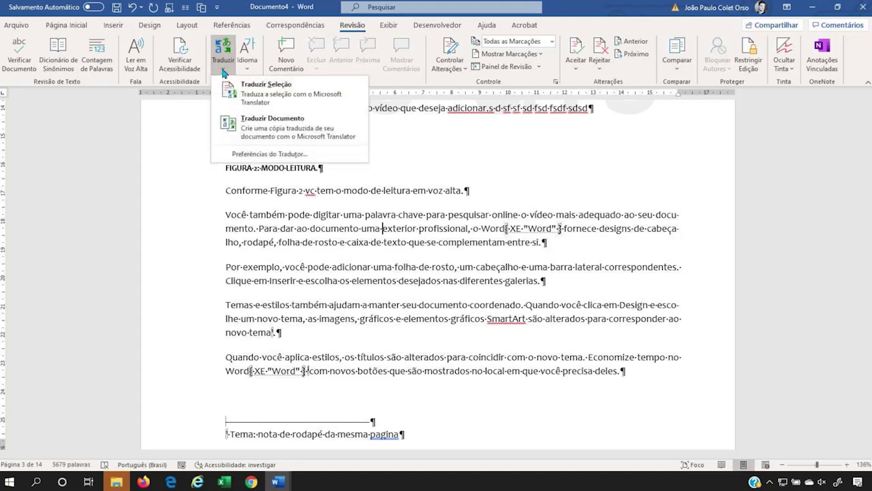
pyautogui.hotkey('ctrl', 'alt', 'space')
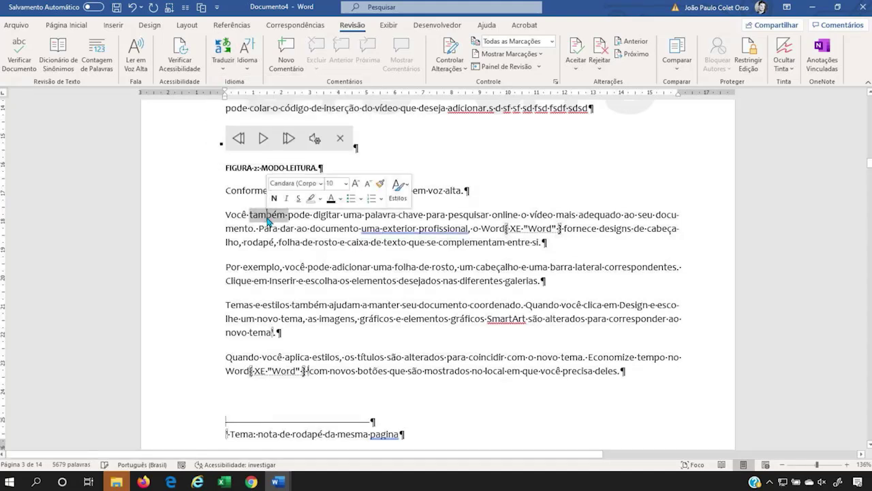
pyautogui.tripleClick(267, 217)
pyautogui.click(222, 57)
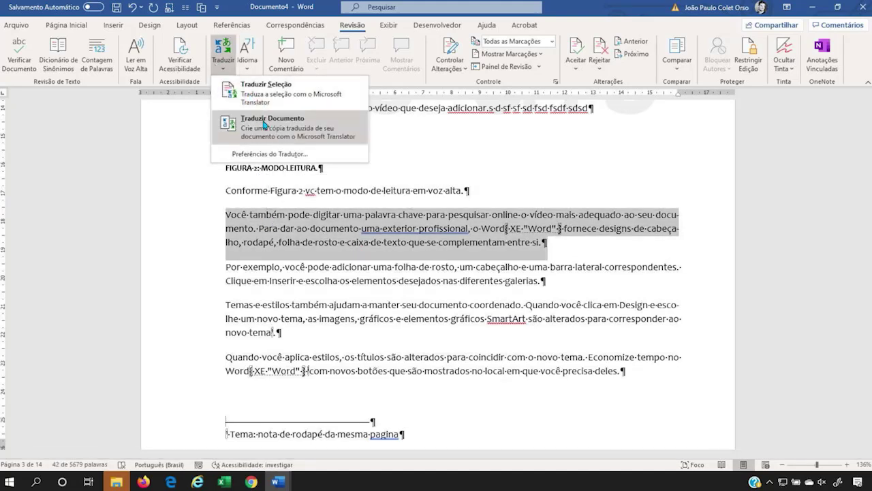
pyautogui.click(272, 95)
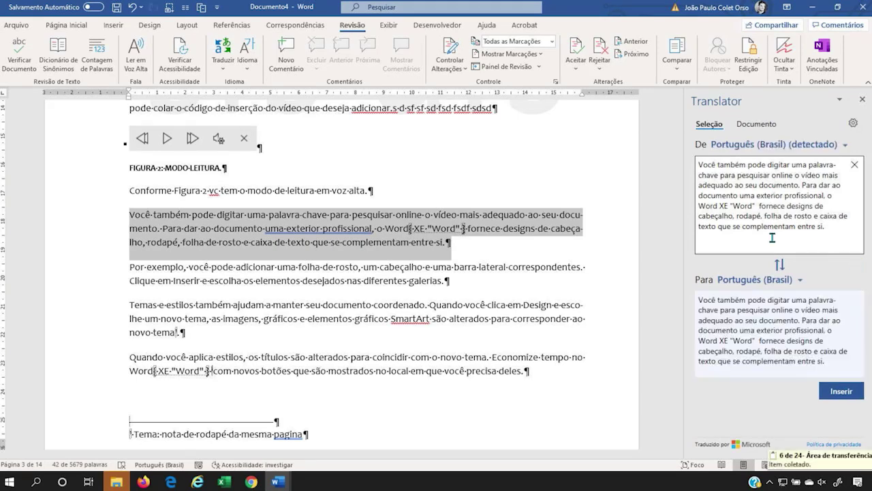
pyautogui.click(777, 280)
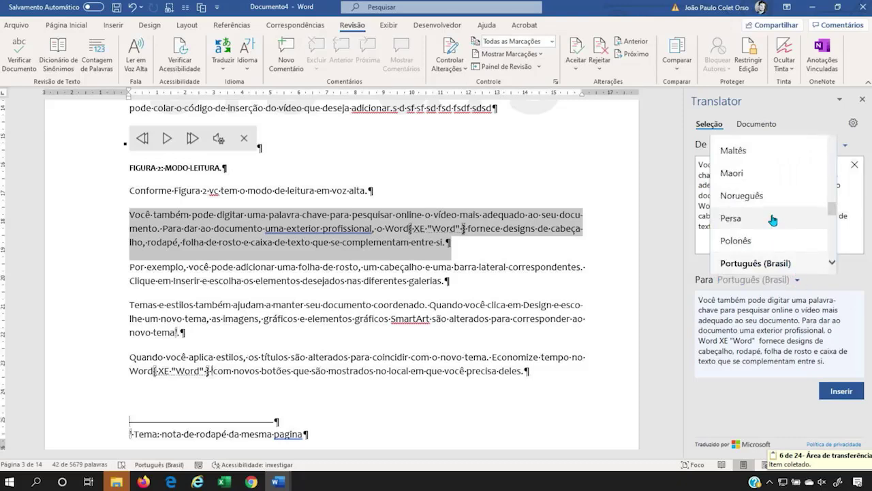
pyautogui.scroll(-2, 772, 219)
pyautogui.click(762, 204)
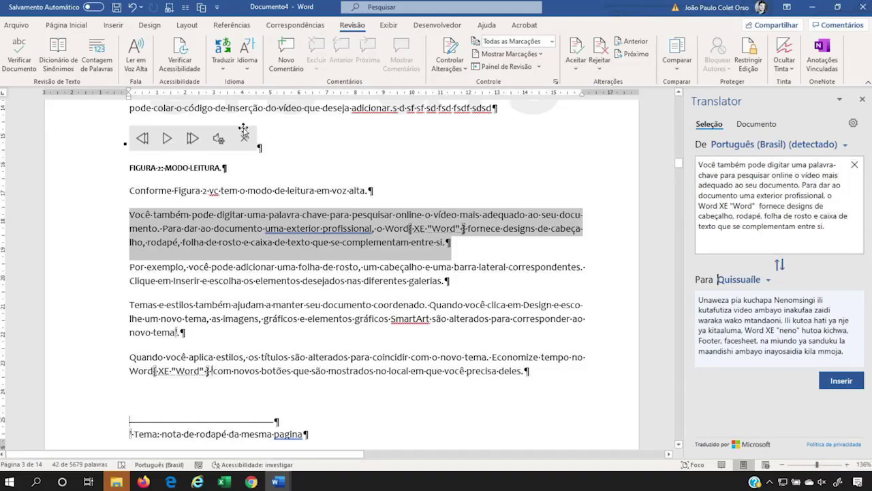
pyautogui.click(187, 177)
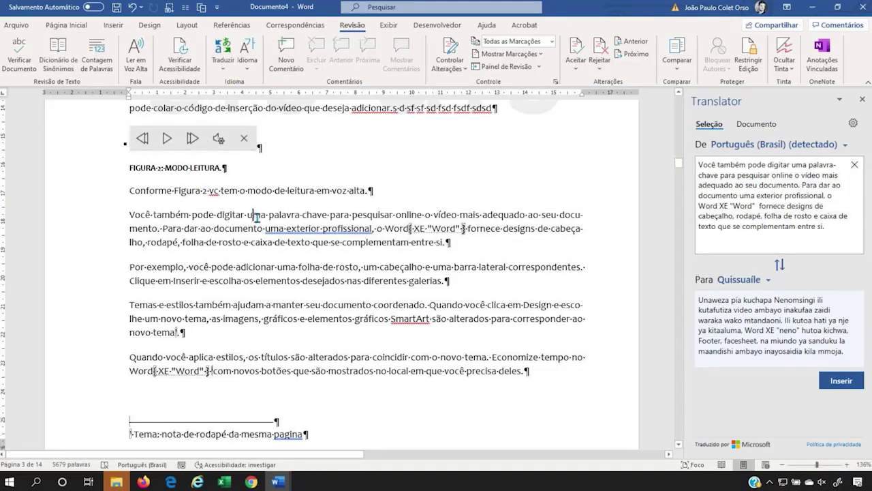
# Step: Add a new line reading "Experian" between the playback controls image and the caption of Figura 2
pyautogui.click(356, 319)
pyautogui.scroll(3, 346, 330)
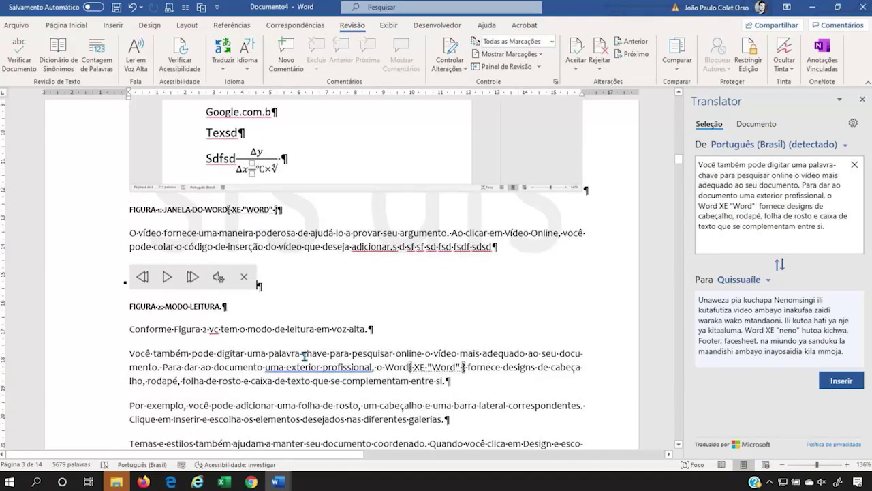
pyautogui.press('Return')
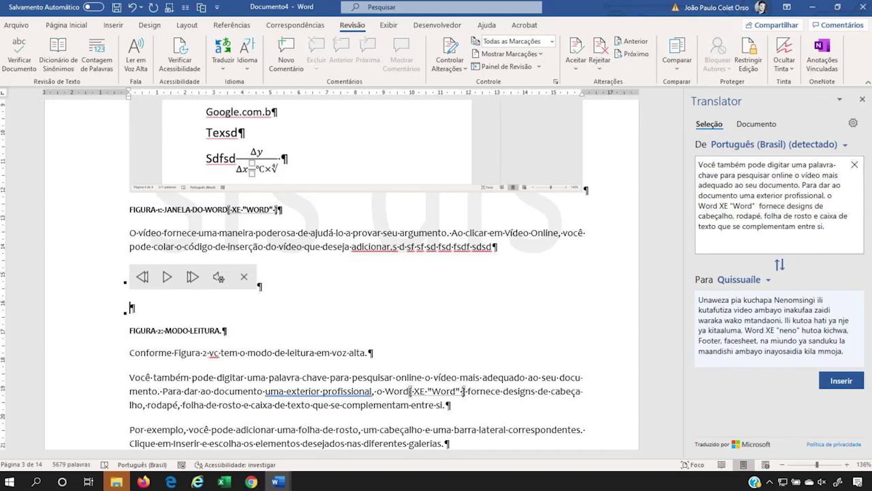
pyautogui.write('experian')
# Step: Add a comment to the word "Experian", delete it, and attach an empty comment to the same word again
pyautogui.moveTo(139, 319)
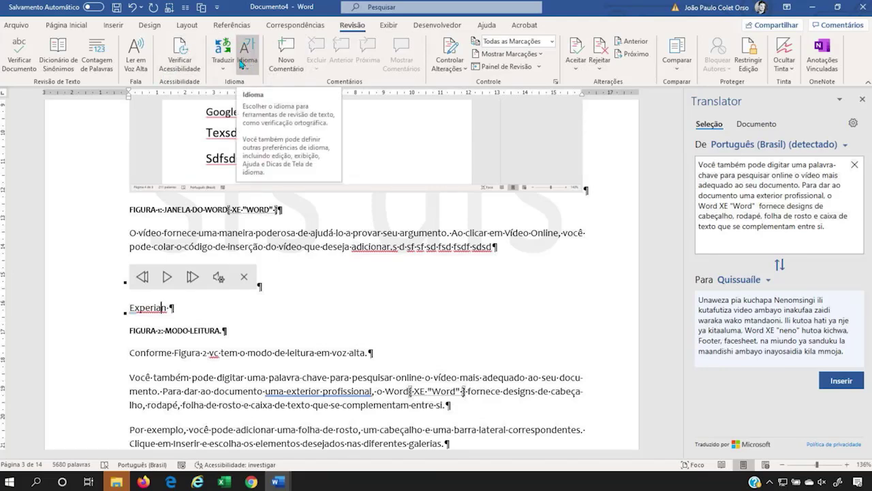
pyautogui.click(286, 56)
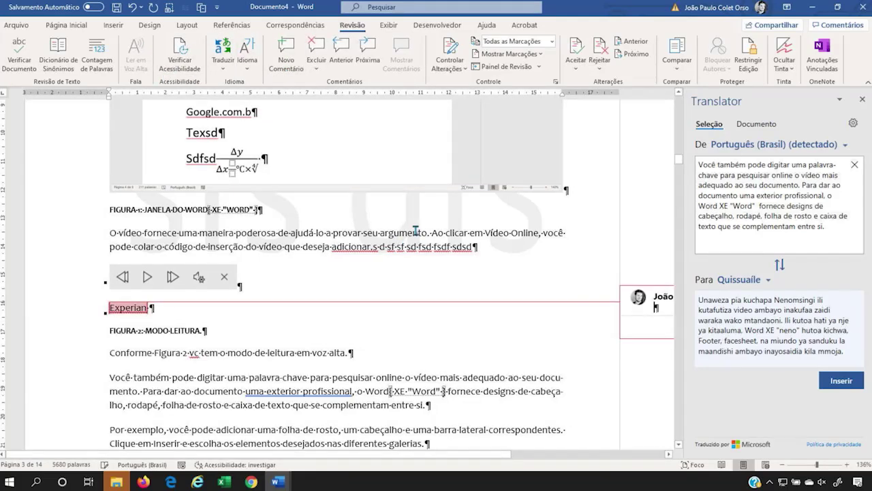
pyautogui.click(315, 46)
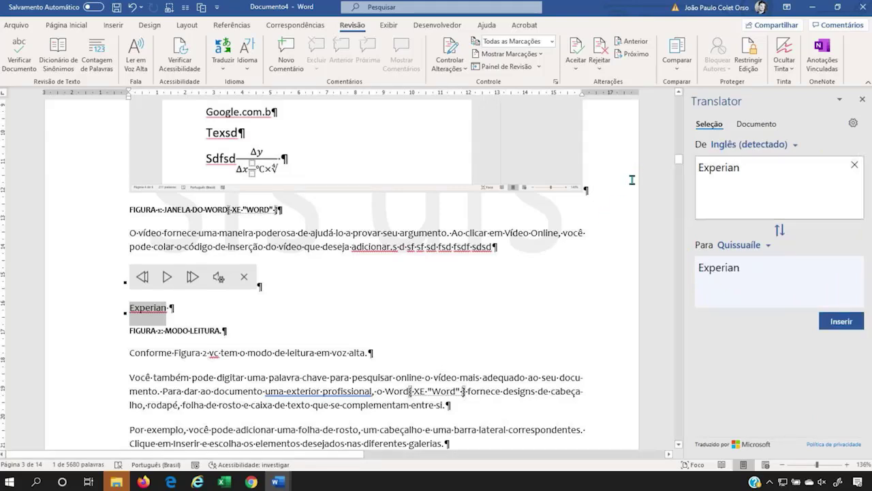
pyautogui.click(286, 56)
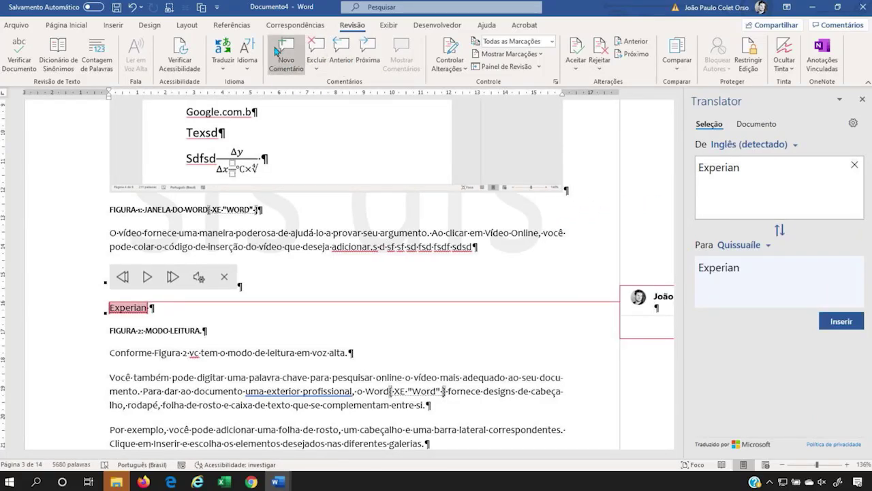
pyautogui.click(152, 330)
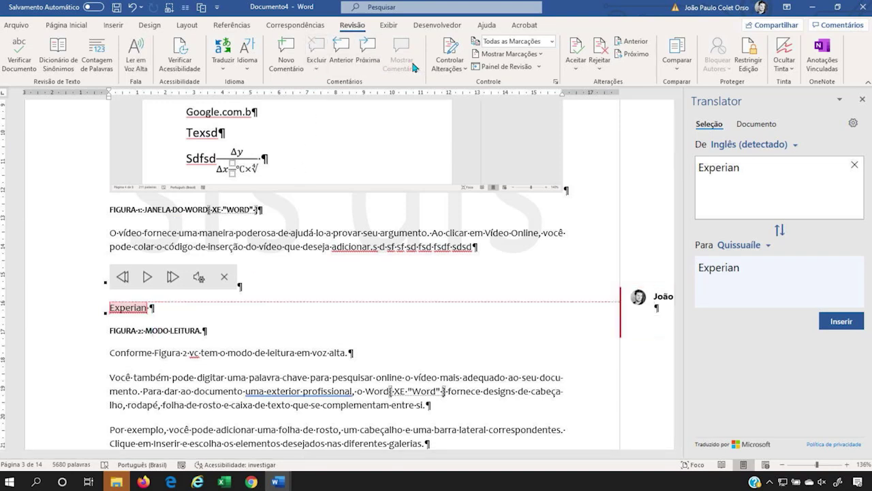
# Step: Turn on change tracking and delete the paragraph that begins "Por exemplo, você pode adicionar"
pyautogui.click(451, 51)
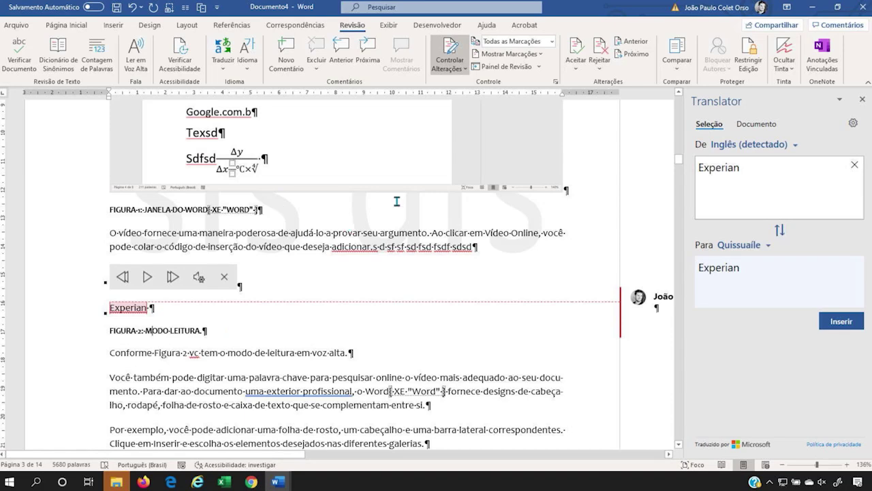
pyautogui.scroll(-3, 257, 239)
pyautogui.doubleClick(239, 256)
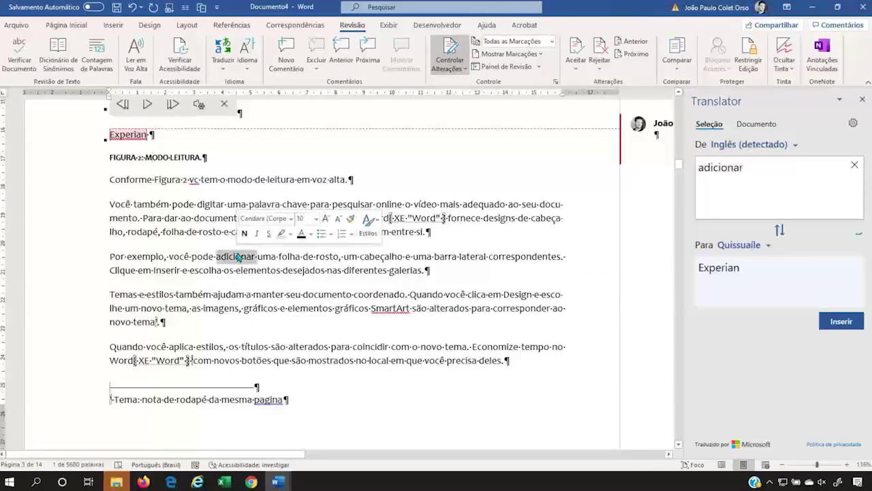
pyautogui.tripleClick(238, 256)
pyautogui.press('Delete')
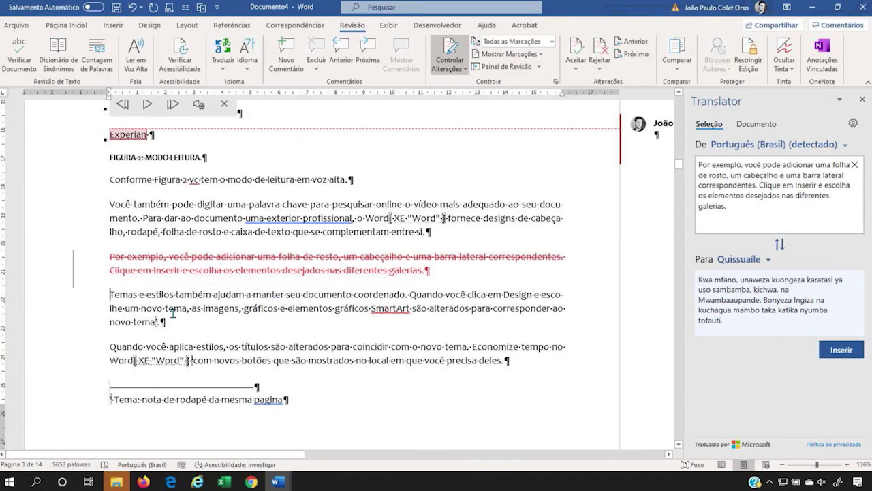
# Step: Insert a tracked paragraph reading "Inserção" below the paragraph that begins "Temas e estilos", and turn off change tracking
pyautogui.click(217, 316)
pyautogui.press('Return')
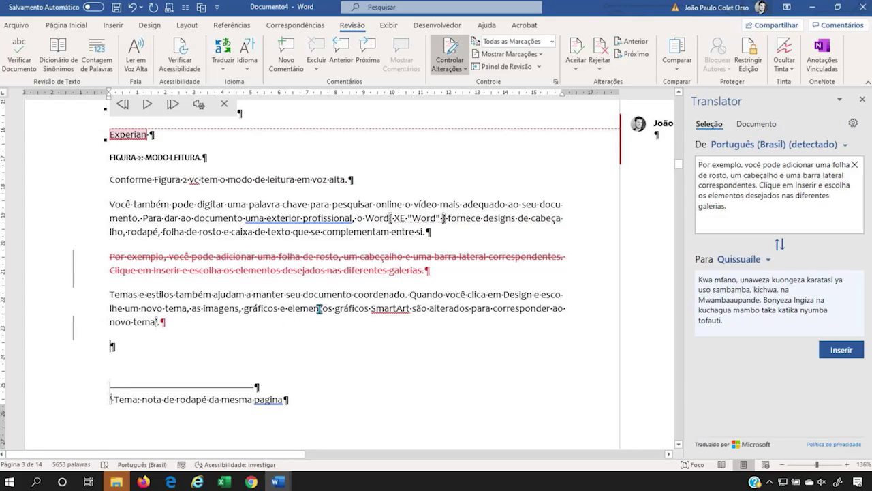
pyautogui.write('In')
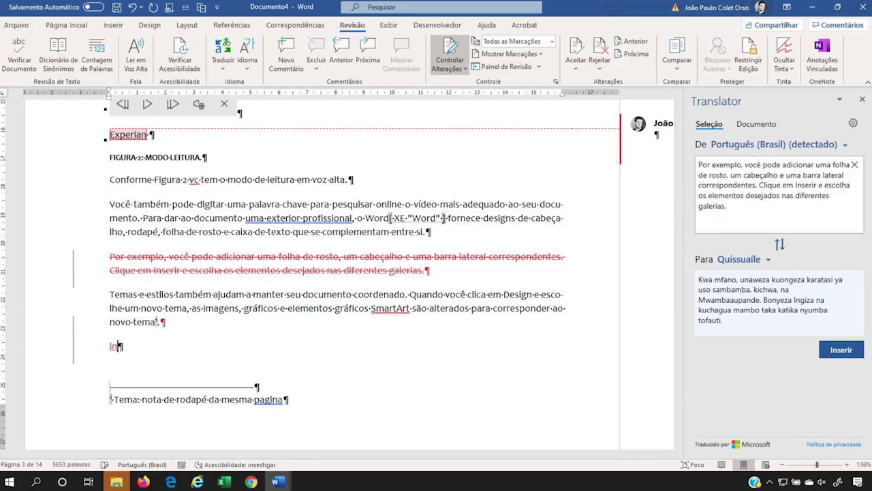
pyautogui.write('serção')
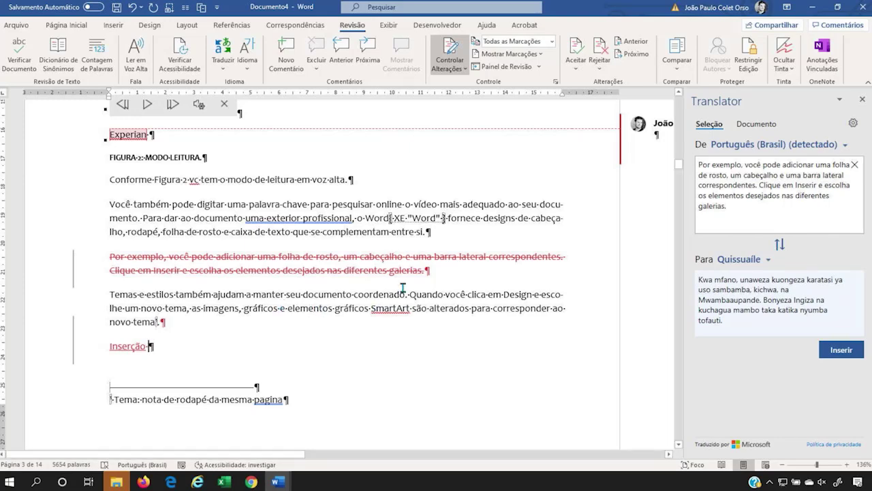
pyautogui.moveTo(344, 259)
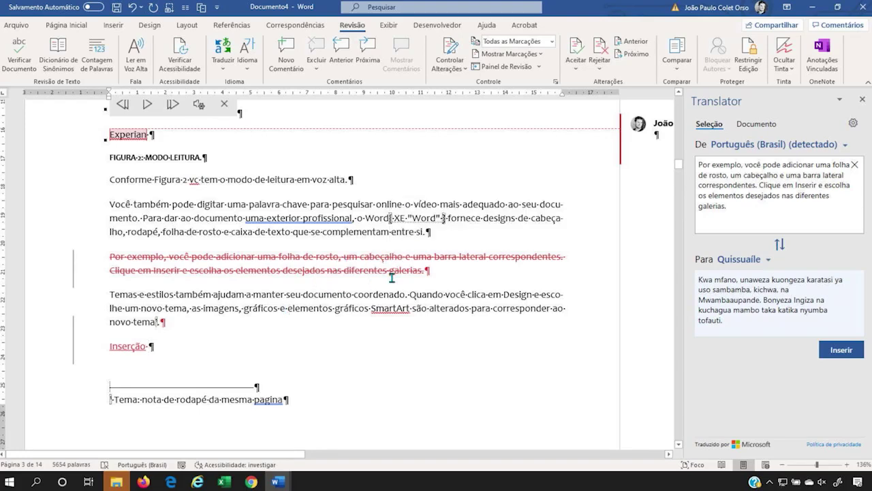
# Step: Accept the tracked insertion of "Inserção" and the tracked deletion of the "Por exemplo" paragraph
pyautogui.rightClick(116, 344)
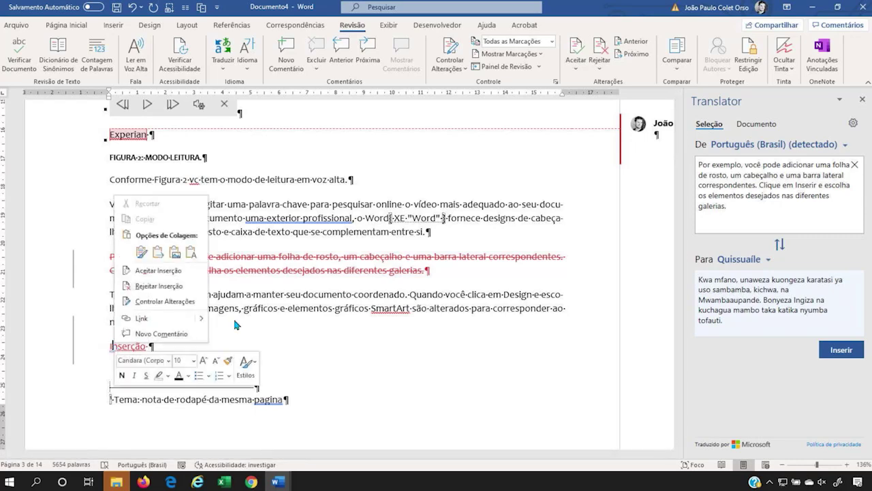
pyautogui.click(163, 270)
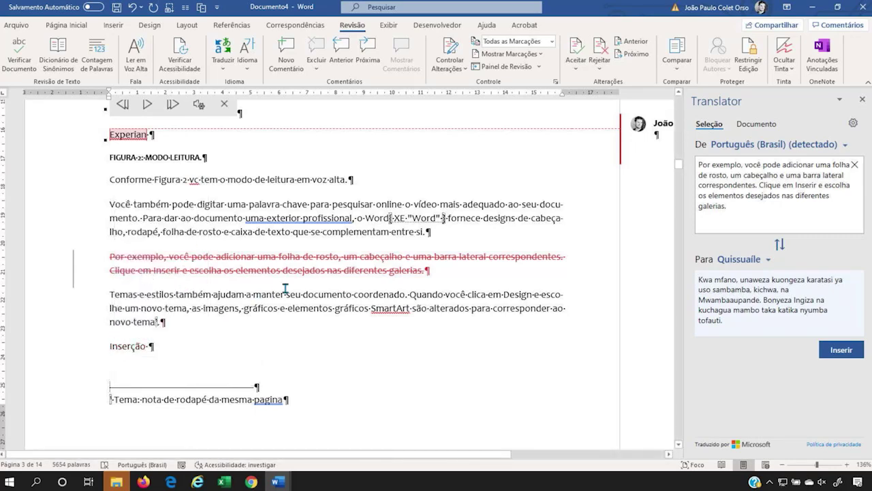
pyautogui.rightClick(238, 263)
pyautogui.click(307, 330)
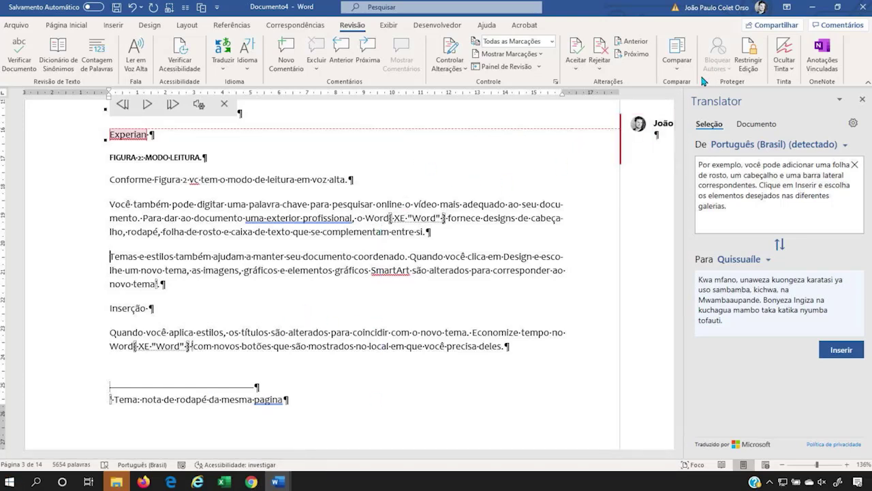
# Step: Review the options for comparing and combining documents, close the Translator, and check the options for hiding ink
pyautogui.click(678, 60)
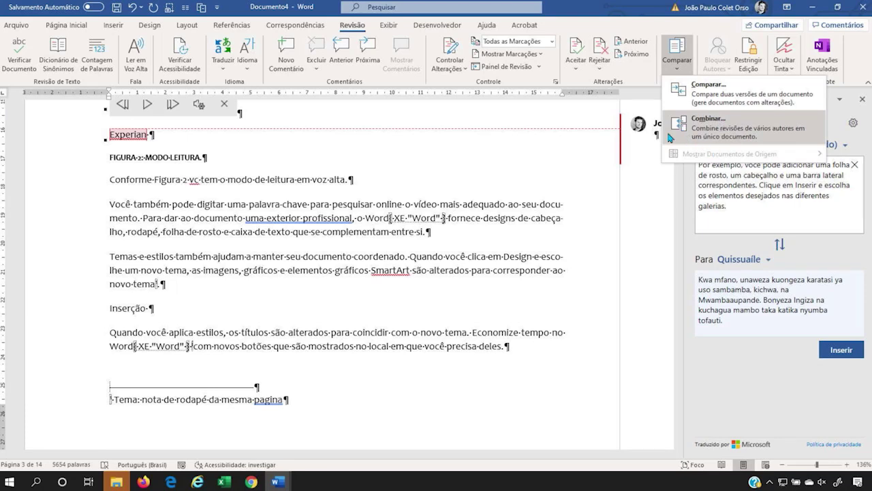
pyautogui.click(578, 163)
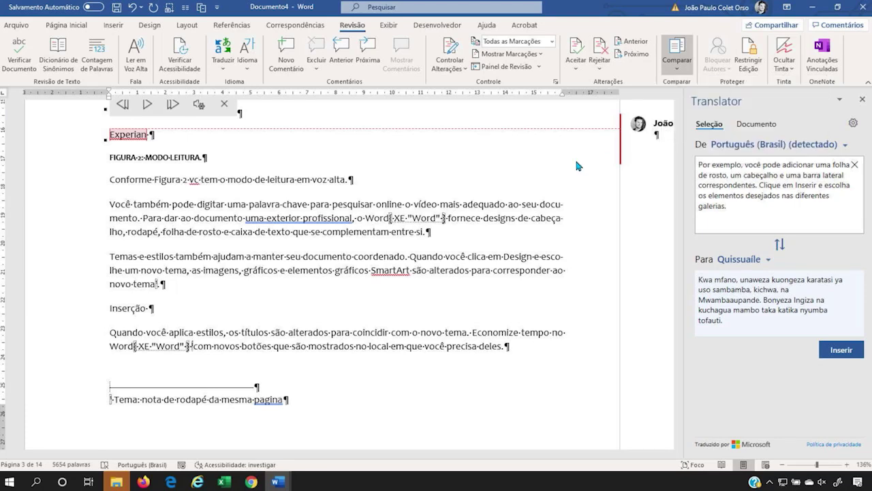
pyautogui.click(862, 99)
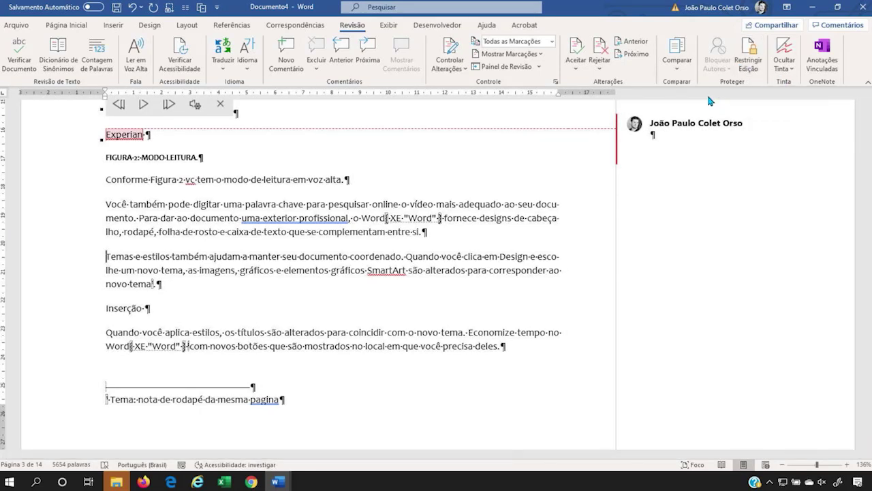
pyautogui.click(782, 66)
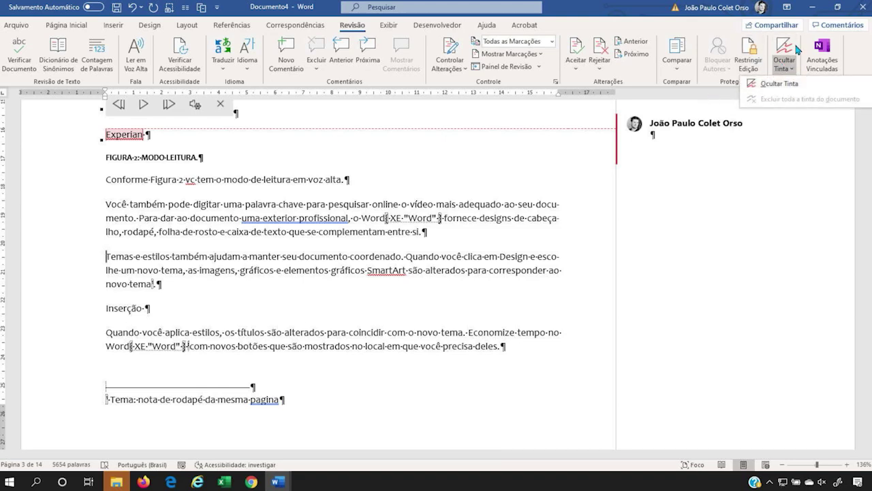
# Step: View the document's headings and body text in outline view, and return to print layout view
pyautogui.click(393, 27)
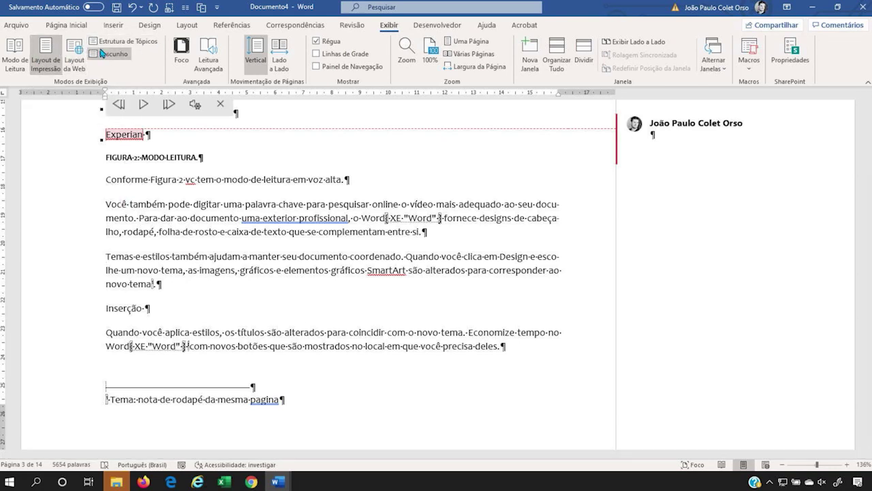
pyautogui.scroll(6, 191, 235)
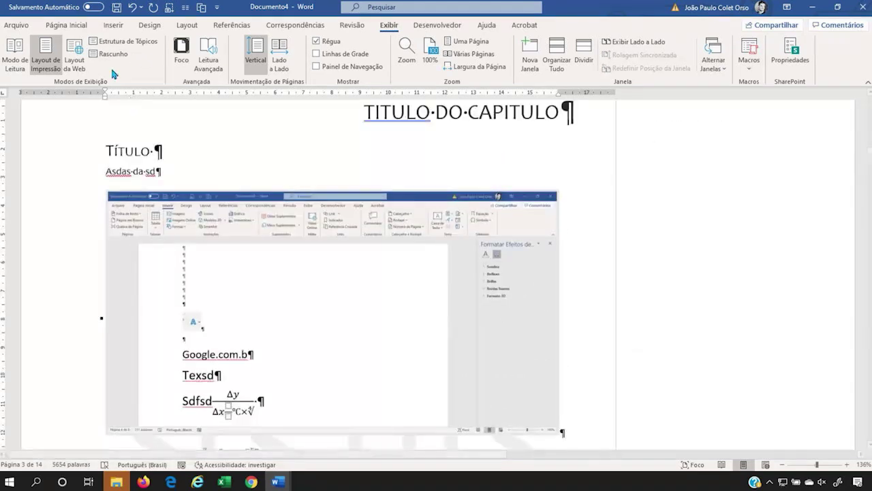
pyautogui.click(117, 41)
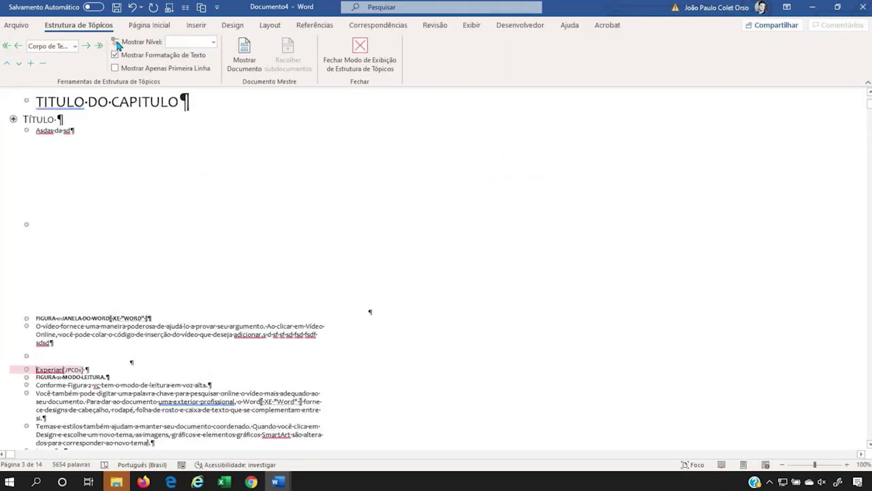
pyautogui.click(156, 266)
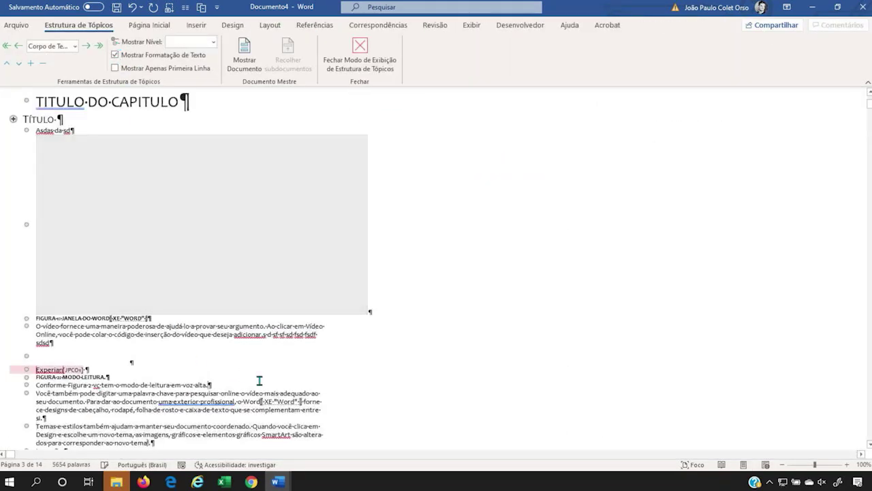
pyautogui.click(218, 338)
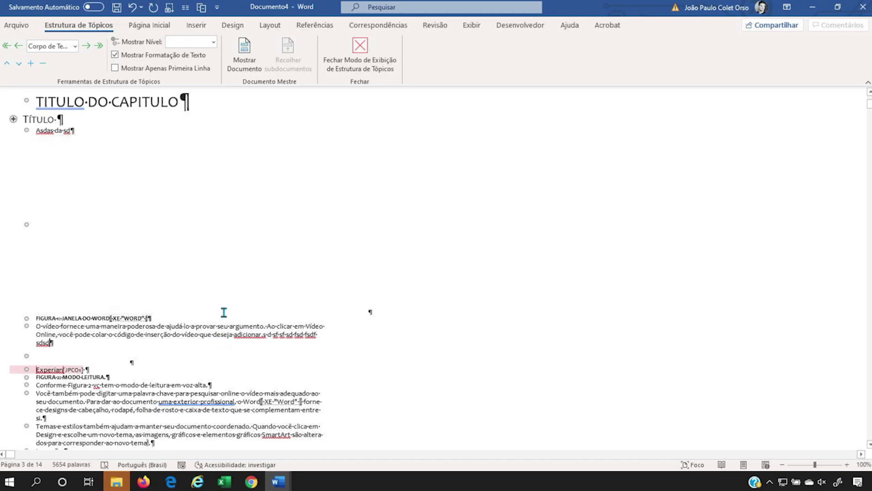
pyautogui.click(393, 63)
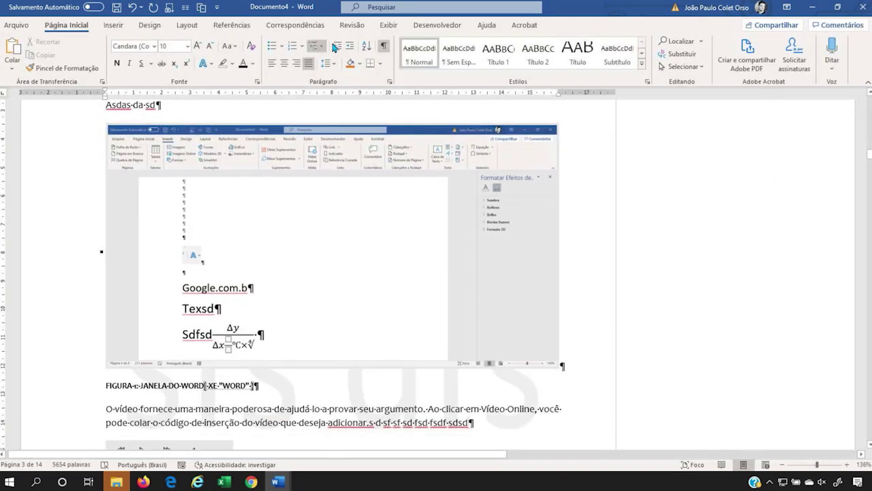
pyautogui.click(388, 24)
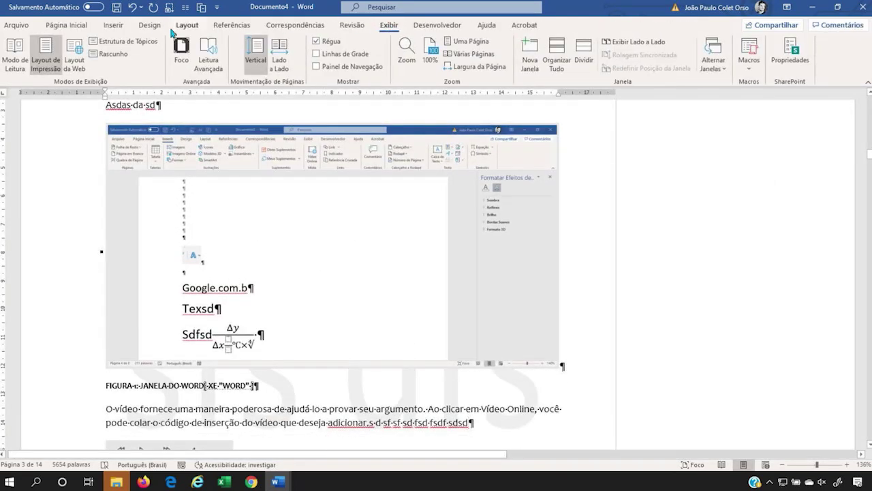
# Step: Display the document in draft view and look through its text
pyautogui.click(109, 53)
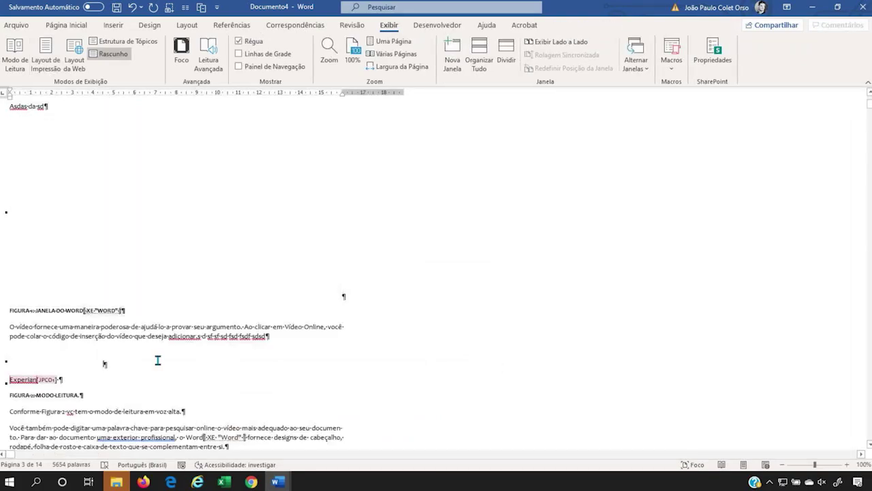
pyautogui.scroll(-7, 196, 188)
pyautogui.scroll(-15, 196, 188)
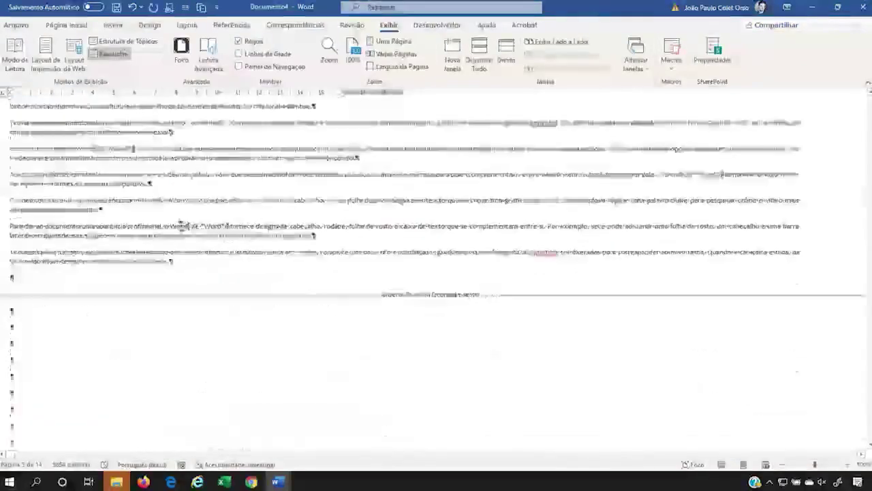
pyautogui.scroll(-3, 364, 122)
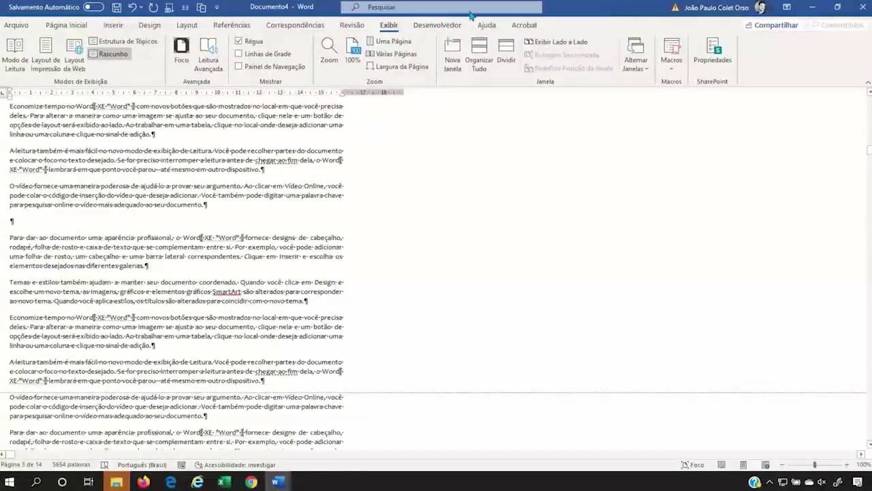
# Step: View the document in web layout and reading mode, and return to print layout view
pyautogui.click(86, 67)
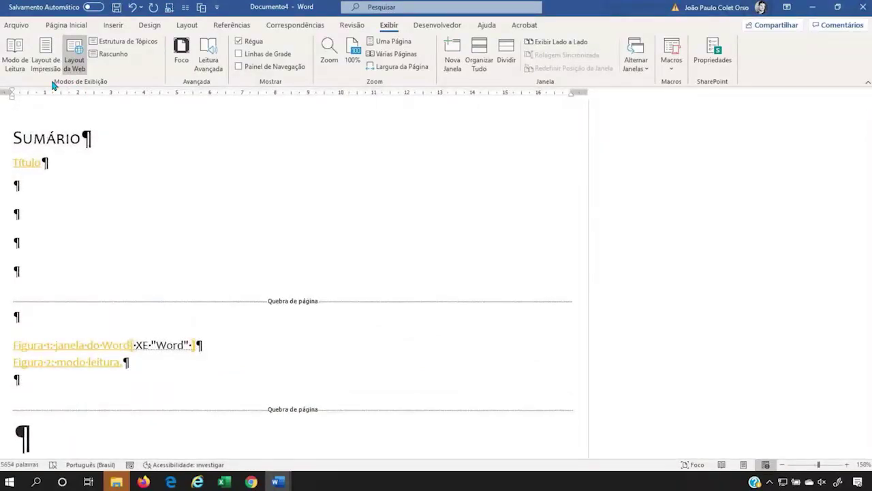
pyautogui.click(14, 62)
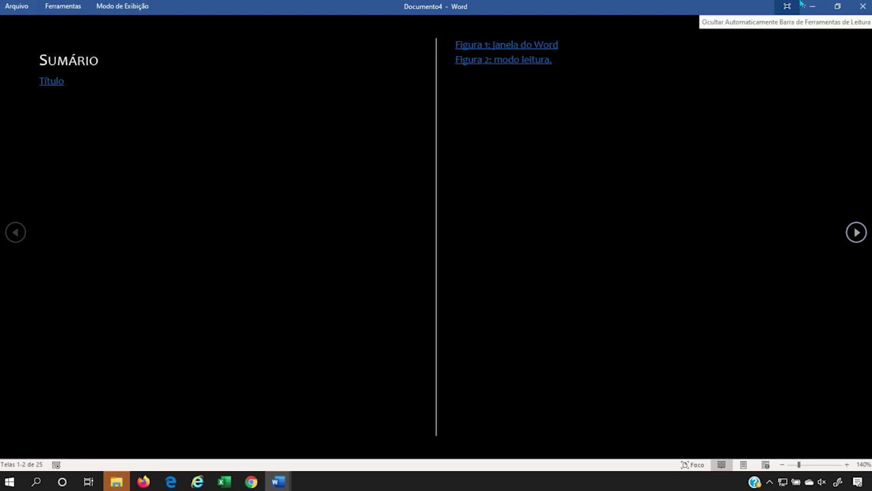
pyautogui.press('Escape')
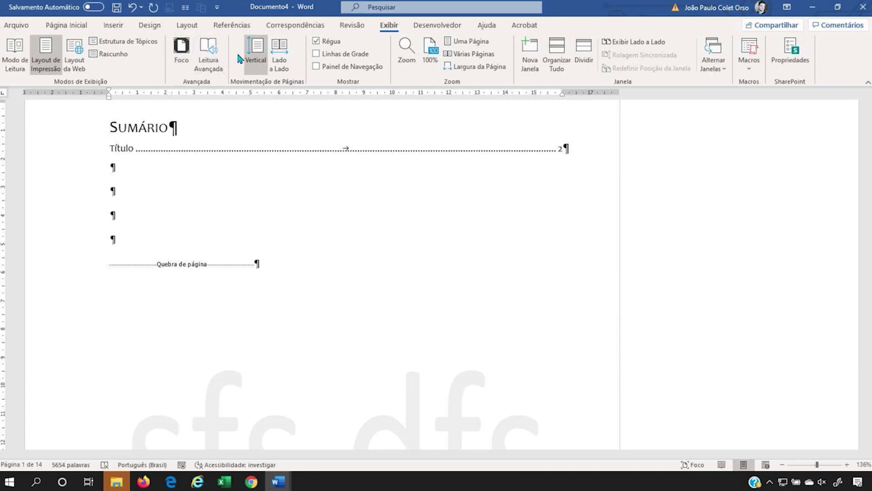
# Step: Zoom out to several pages, browse them with side-to-side page movement, and restore vertical page movement
pyautogui.scroll(-10, 370, 276)
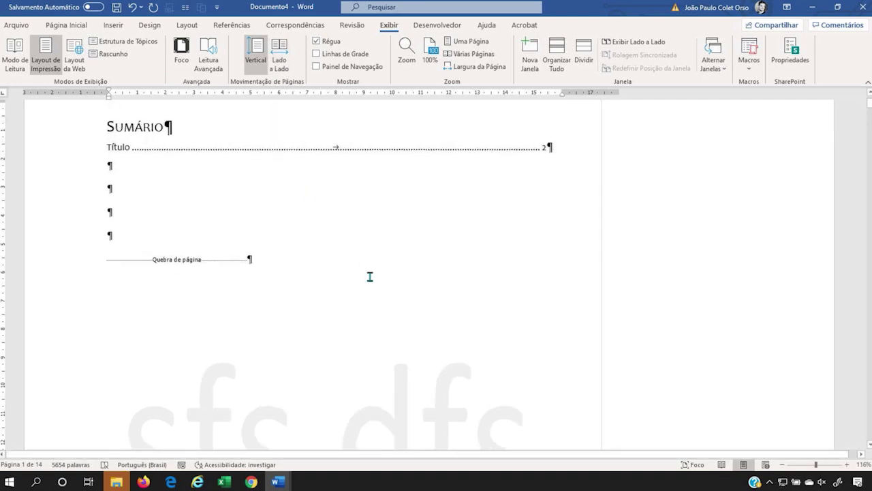
pyautogui.scroll(-2, 487, 314)
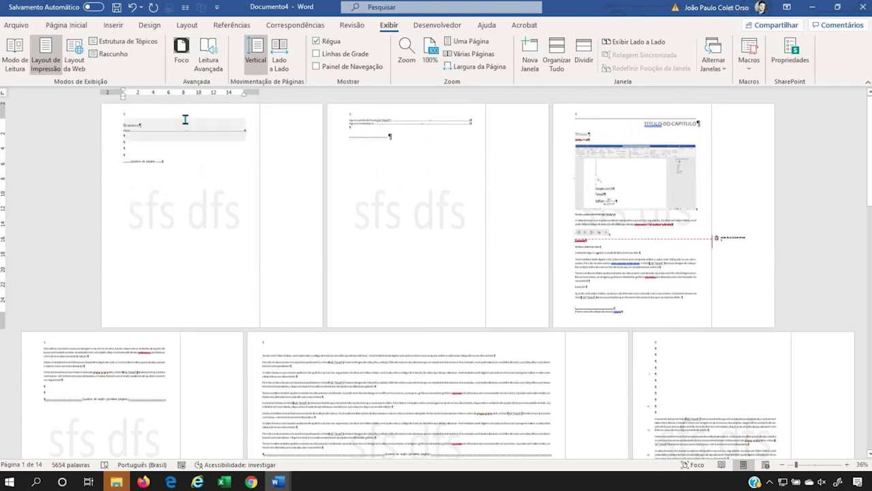
pyautogui.click(278, 69)
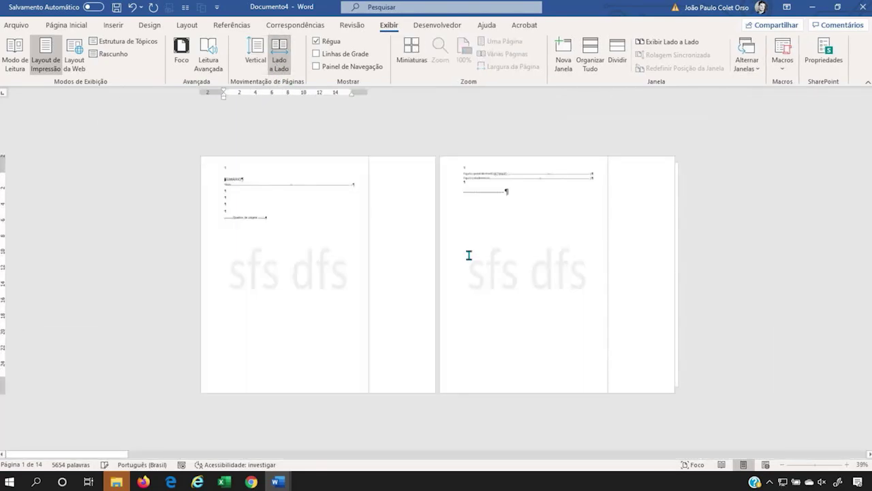
pyautogui.scroll(-5, 470, 255)
pyautogui.scroll(-5, 475, 256)
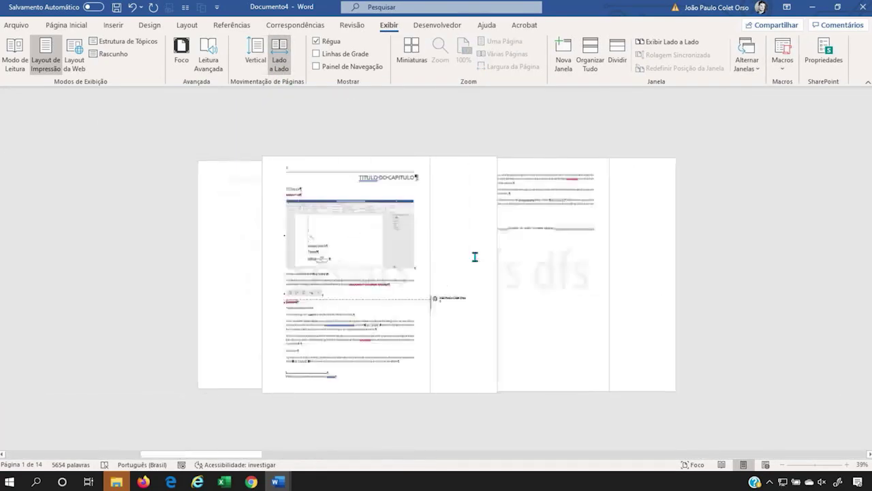
pyautogui.scroll(-5, 328, 244)
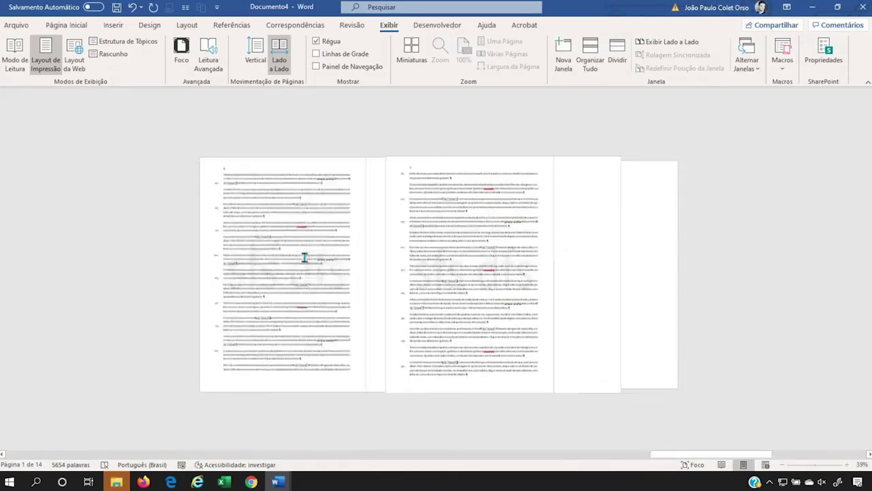
pyautogui.scroll(5, 351, 234)
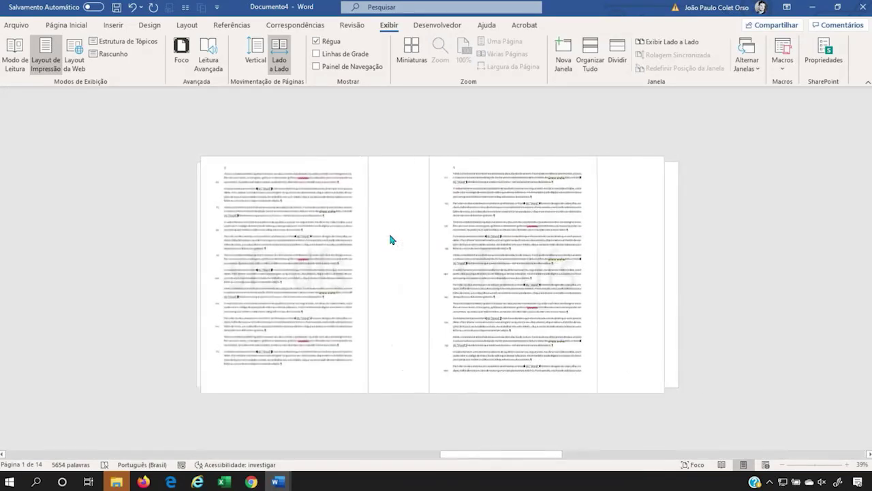
pyautogui.scroll(3, 423, 258)
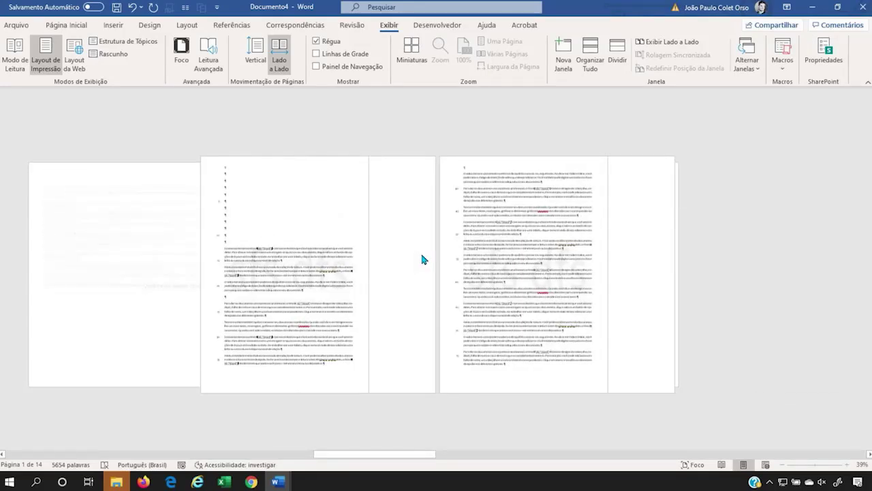
pyautogui.click(250, 60)
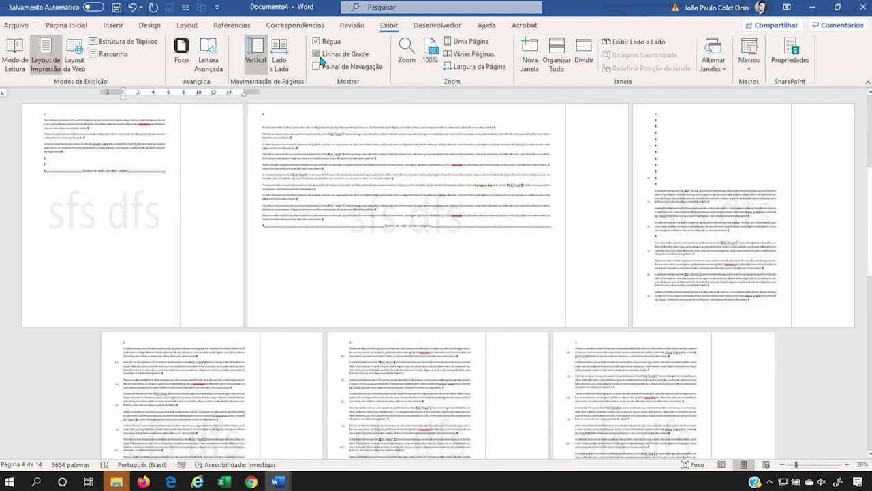
# Step: Show and hide the gridlines over the page text, and show and hide the navigation pane
pyautogui.scroll(10, 304, 278)
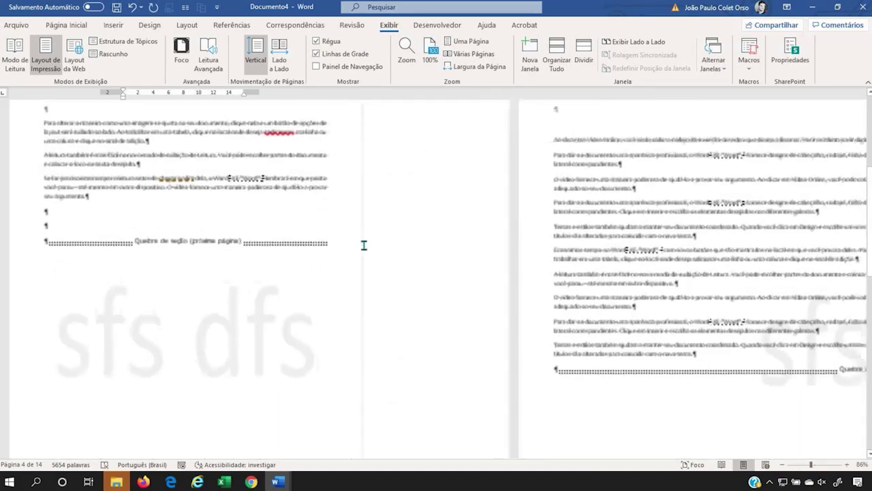
pyautogui.scroll(2, 337, 269)
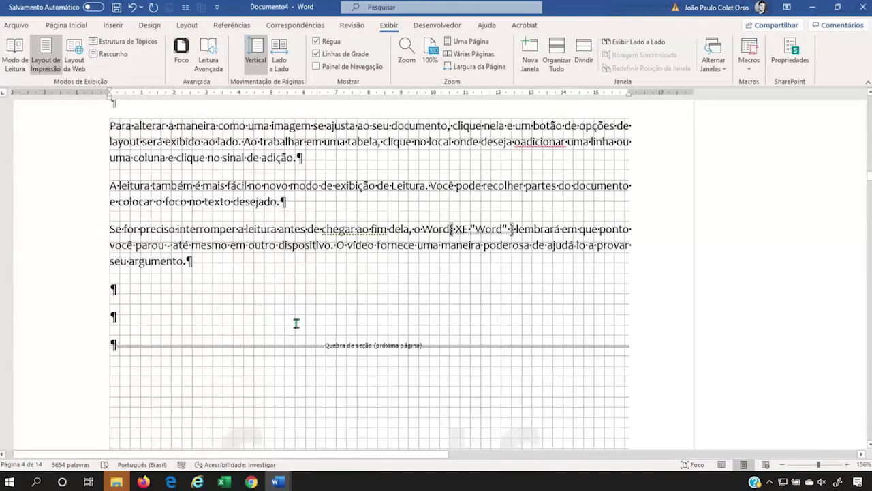
pyautogui.click(343, 57)
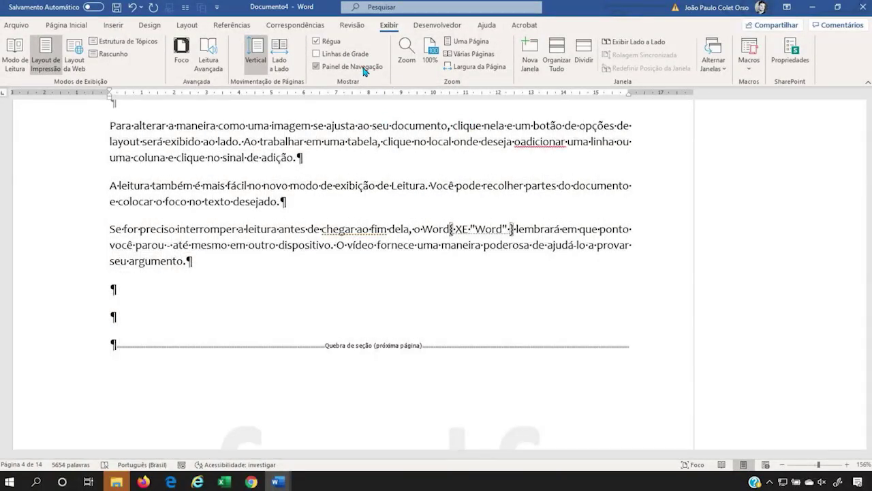
pyautogui.click(366, 67)
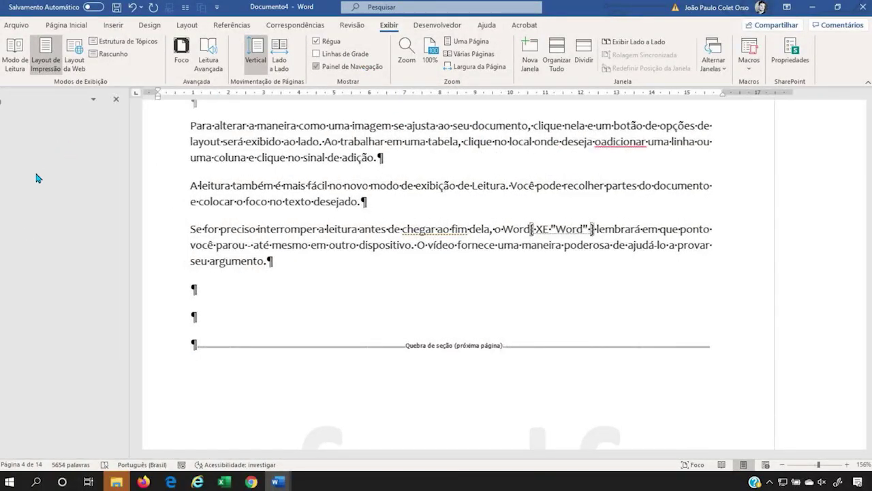
pyautogui.click(355, 64)
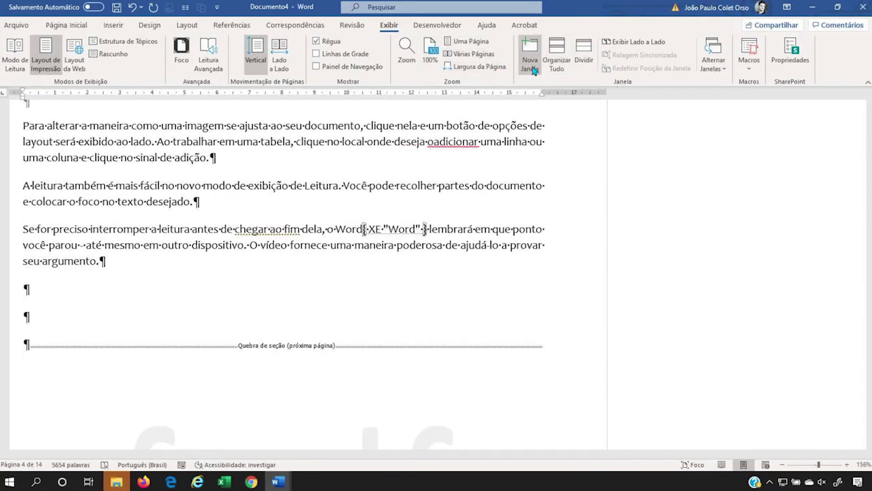
# Step: Arrange all open document windows on the screen and maximize the Documento4 window
pyautogui.click(545, 54)
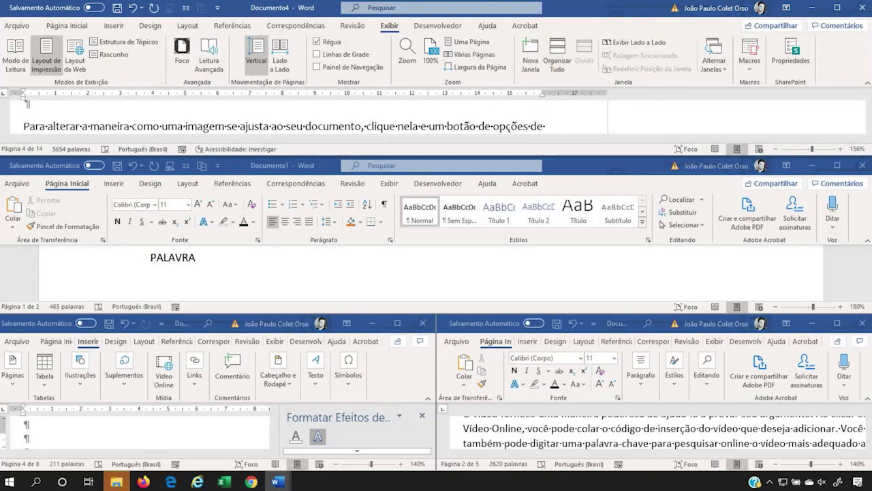
pyautogui.click(837, 7)
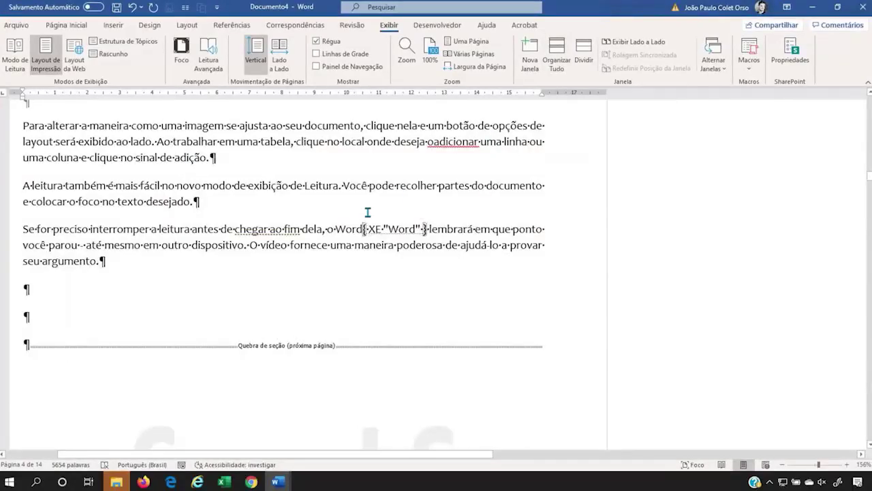
# Step: Split the document window into two panes and scroll each pane independently to different pages
pyautogui.scroll(-9, 527, 163)
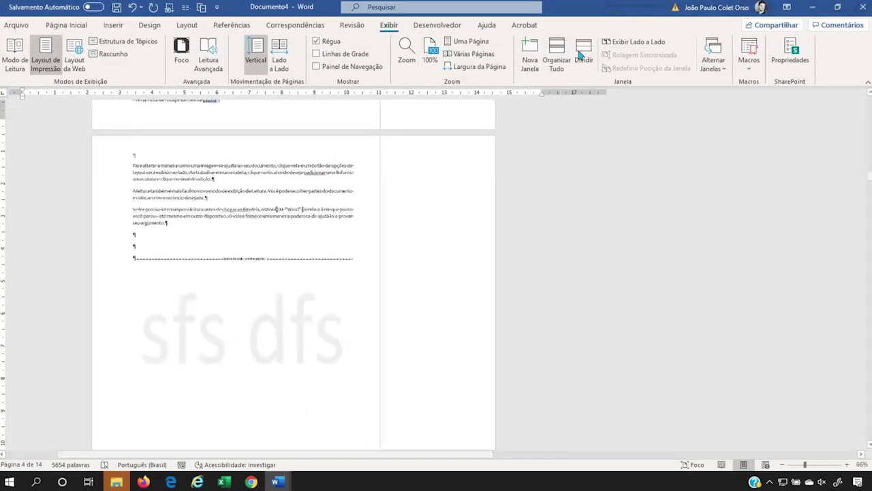
pyautogui.click(584, 60)
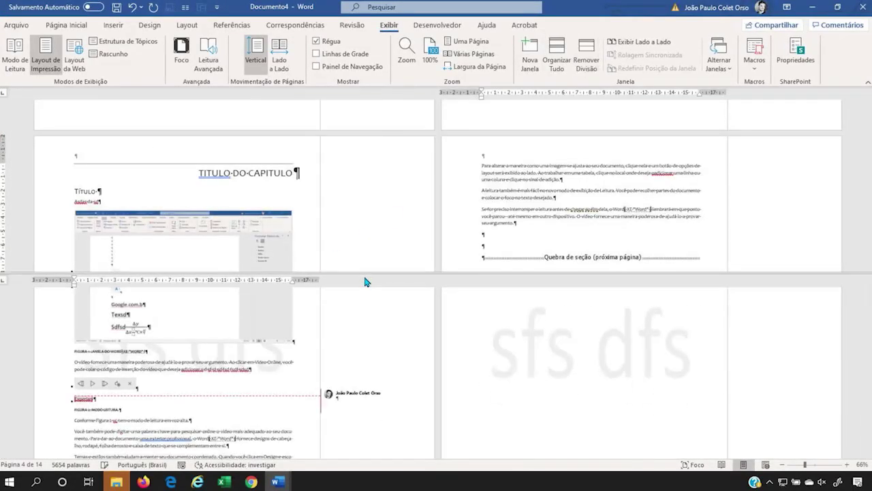
pyautogui.scroll(-6, 293, 354)
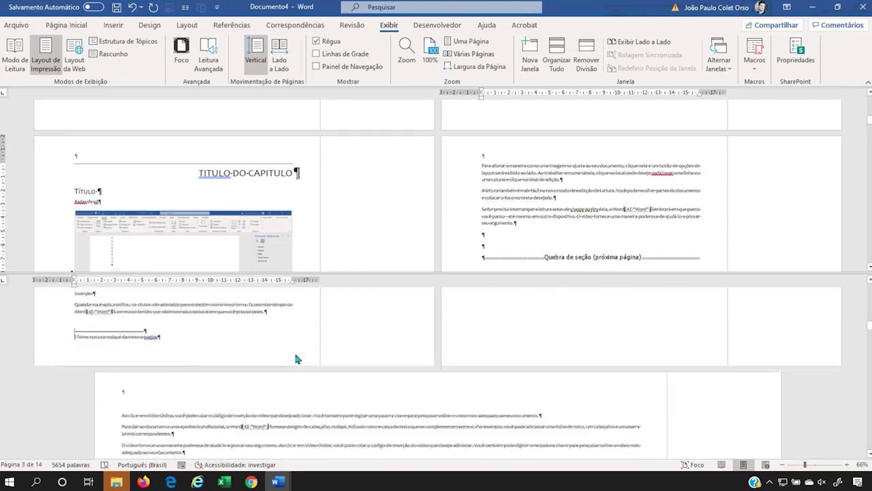
pyautogui.scroll(-1, 287, 227)
pyautogui.scroll(-1, 287, 226)
pyautogui.scroll(-5, 291, 296)
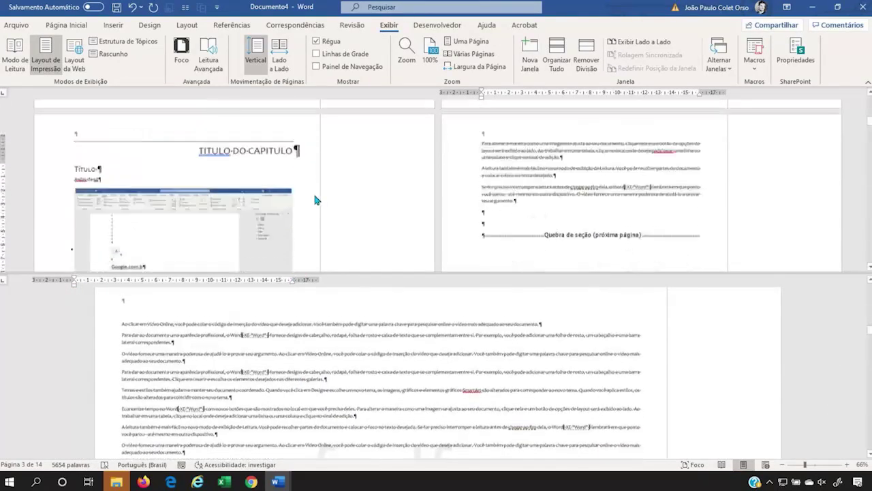
pyautogui.scroll(-3, 313, 191)
pyautogui.scroll(4, 336, 225)
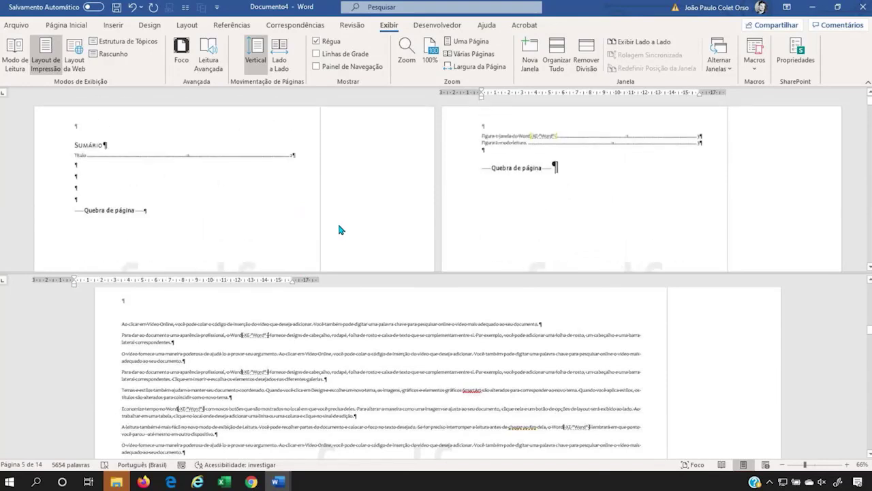
pyautogui.scroll(2, 196, 337)
pyautogui.scroll(3, 196, 337)
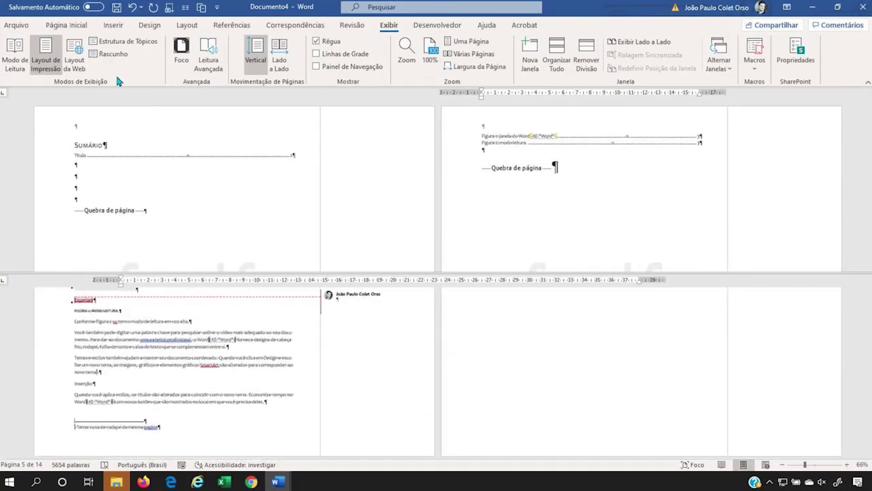
# Step: Enter "Werwer wer wer wer wer w" in the second empty paragraph above the first page break, below the table of contents
pyautogui.hotkey('ctrl', 'Home')
pyautogui.click(76, 187)
pyautogui.write('wewer wer wer wer wer')
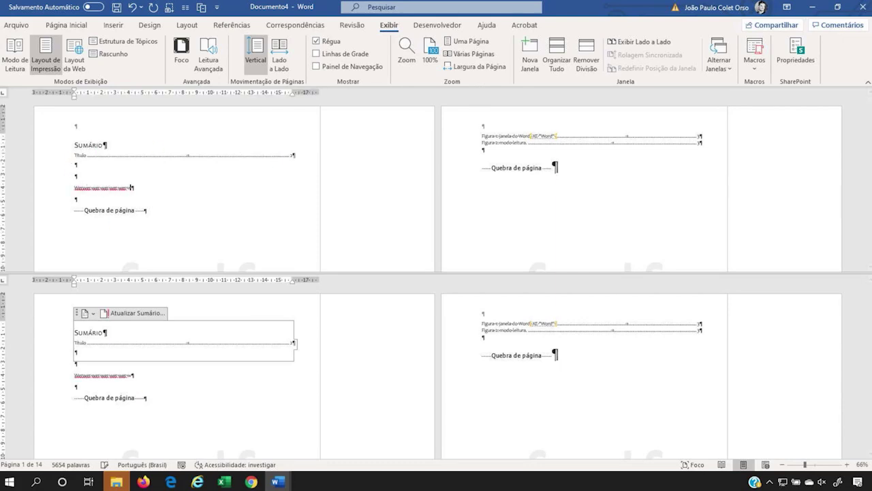
# Step: Enlarge the "Werwer wer wer wer wer w" paragraph's font size to 26
pyautogui.hotkey('ctrl', ']')
pyautogui.hotkey('ctrl', ']')
pyautogui.hotkey('ctrl', ']')
pyautogui.hotkey('ctrl', ']')
pyautogui.hotkey('ctrl', ']')
pyautogui.hotkey('ctrl', ']')
pyautogui.hotkey('ctrl', ']')
pyautogui.hotkey('ctrl', ']')
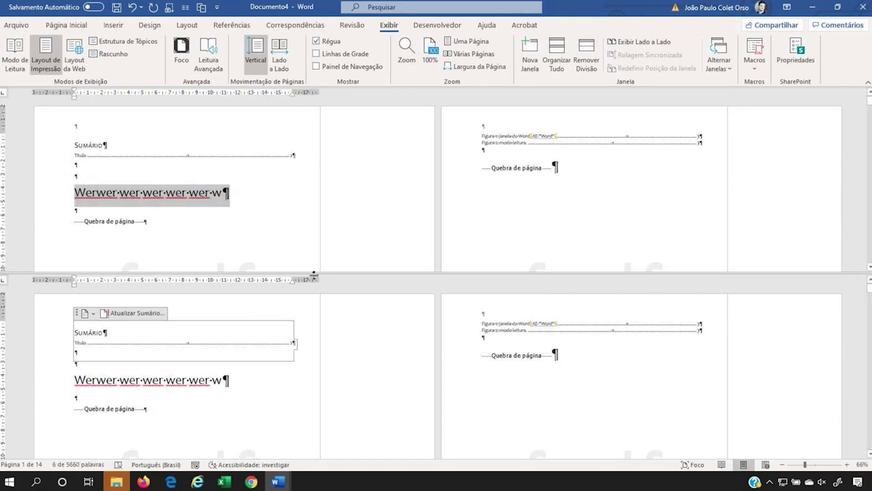
# Step: Open a second window of Documento4 and place both of its windows side by side on the screen
pyautogui.click(528, 57)
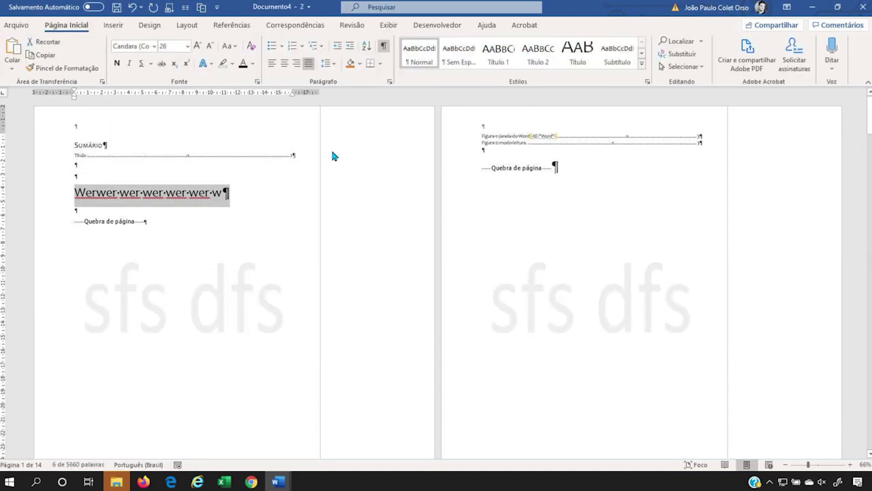
pyautogui.press('super+Right')
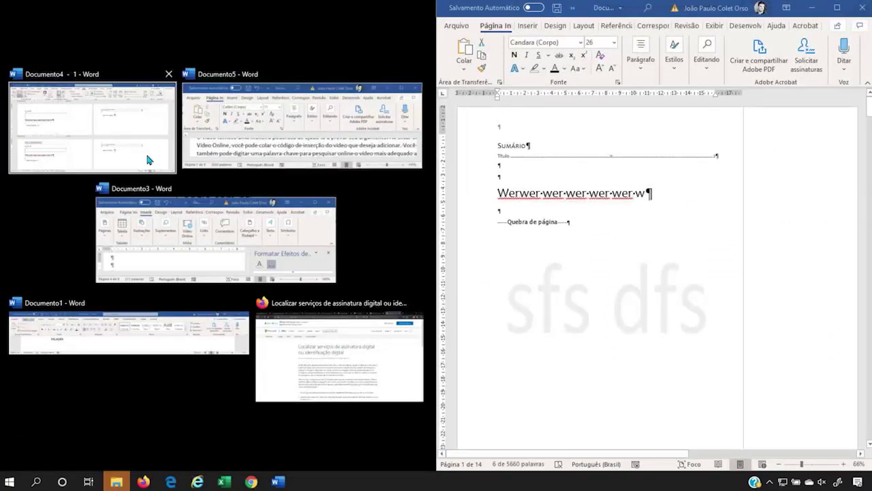
pyautogui.click(62, 149)
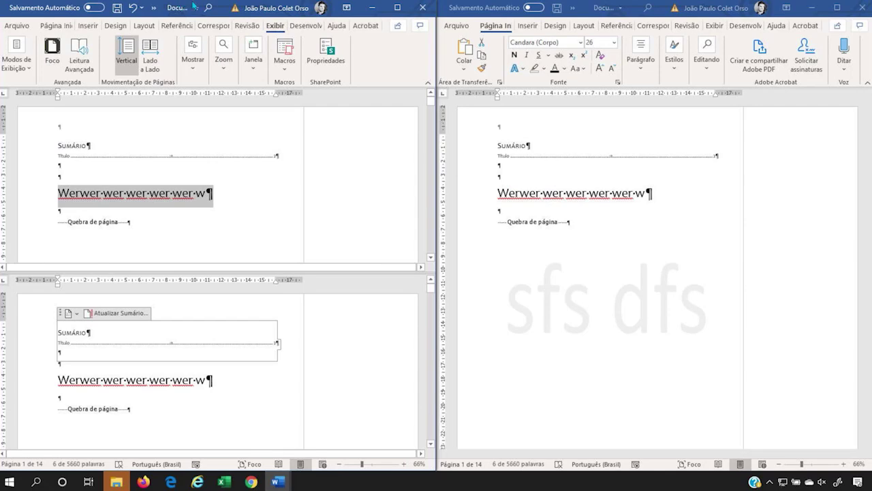
# Step: Enter filler text beginning "Dfsd" in the empty paragraph directly above the "Werwer" line, using the split window
pyautogui.click(201, 166)
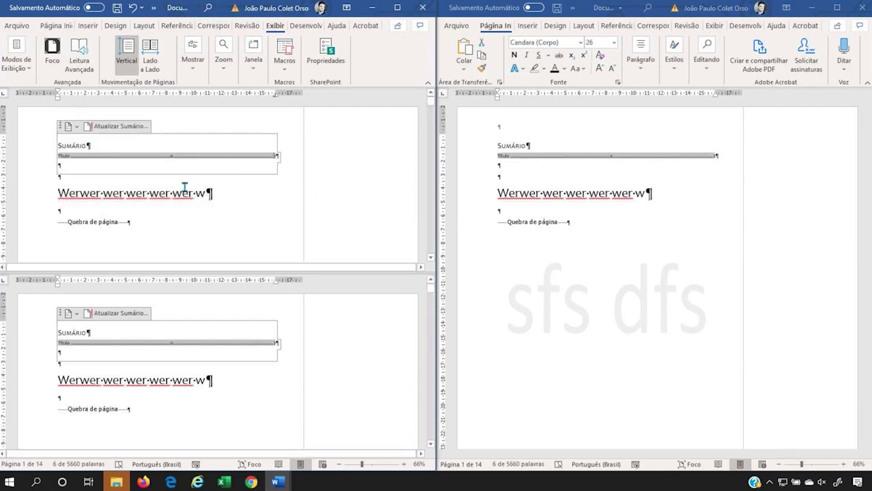
pyautogui.click(185, 177)
pyautogui.write('Dfsdfsdfsdf')
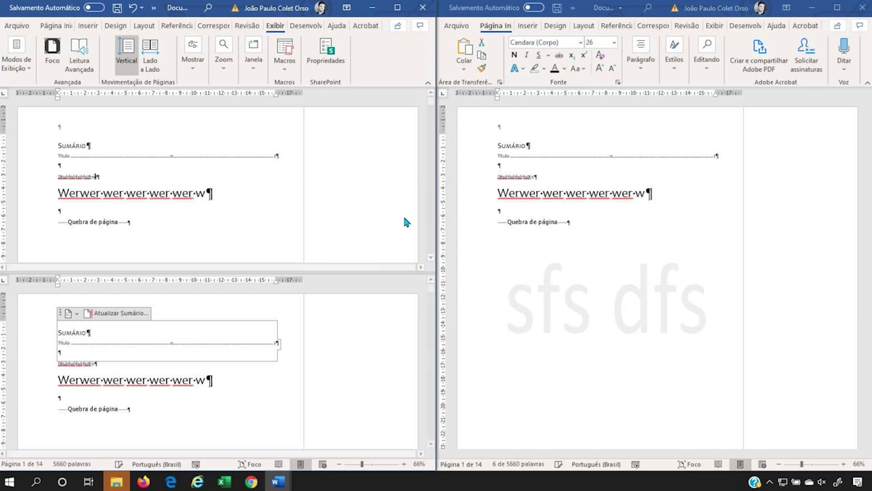
pyautogui.write(' sd sdf')
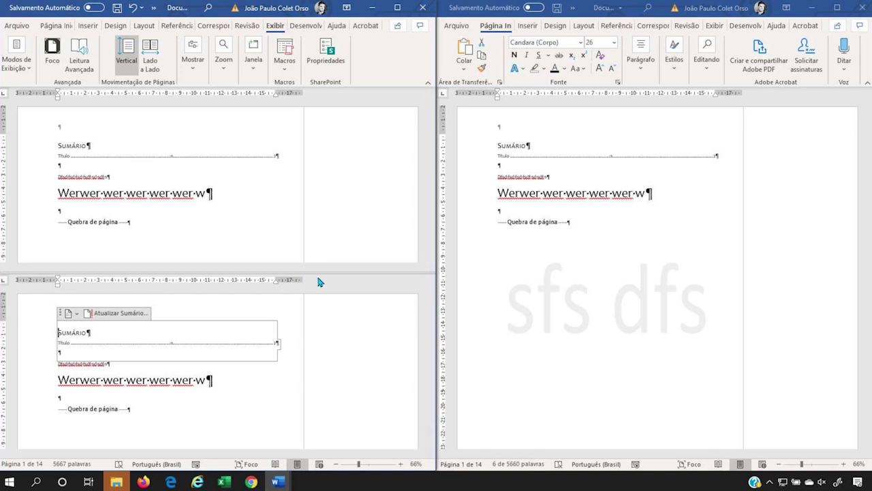
# Step: Remove the document split, and insert "sdfsd" before "Sumário" and "s dfsd fsd s f" after the first "w" of the second word in the "Werwer" line
pyautogui.doubleClick(312, 273)
pyautogui.write('sdf')
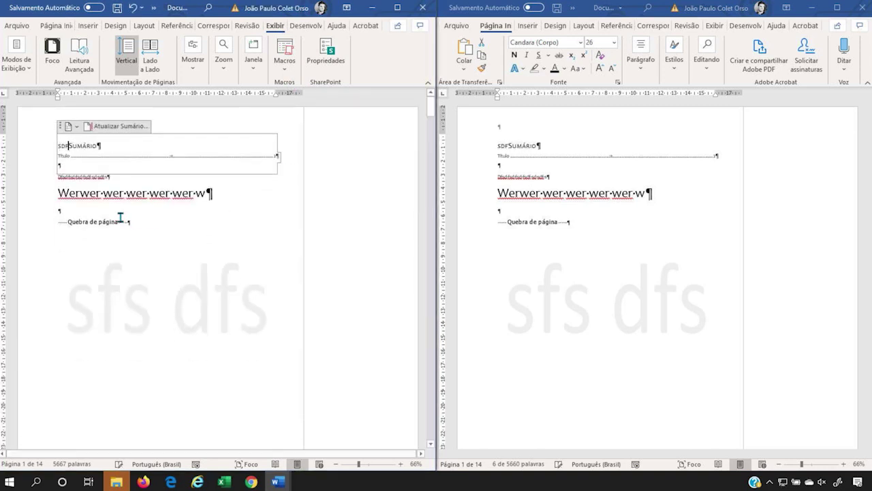
pyautogui.write('sd')
pyautogui.click(111, 194)
pyautogui.write('s dfsd fsd s f')
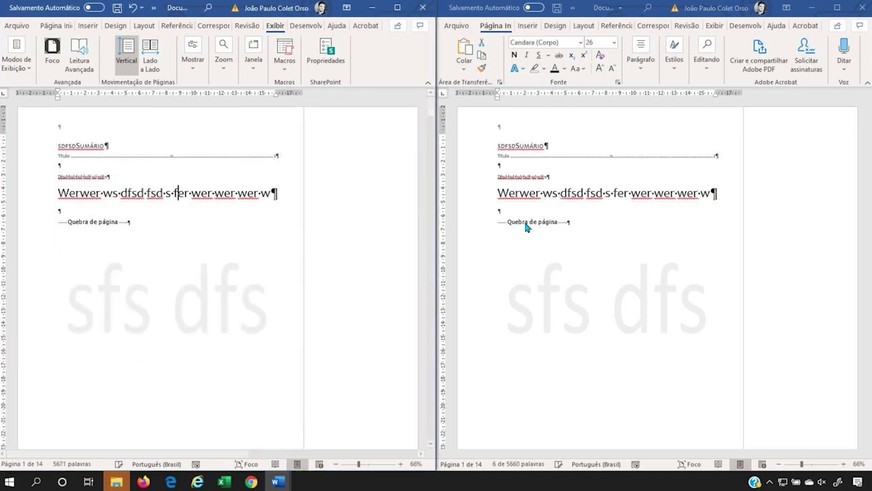
# Step: Close the second Documento4 window and maximize the remaining one
pyautogui.click(857, 6)
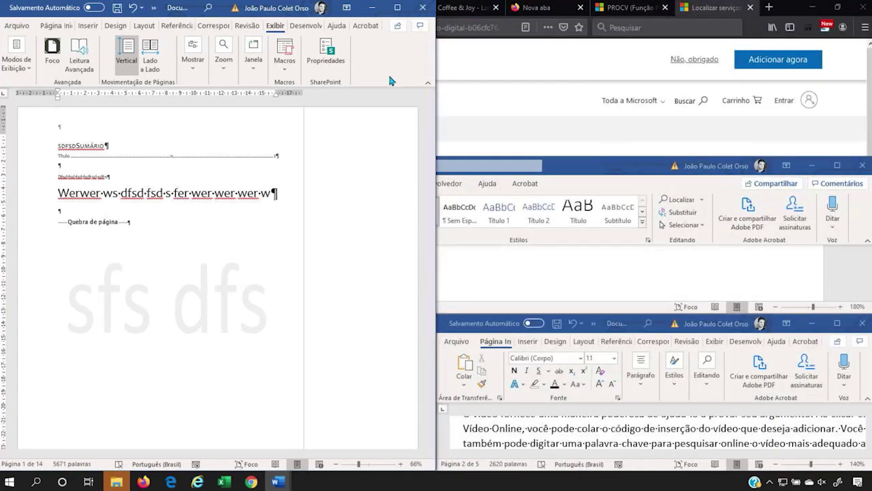
pyautogui.click(397, 6)
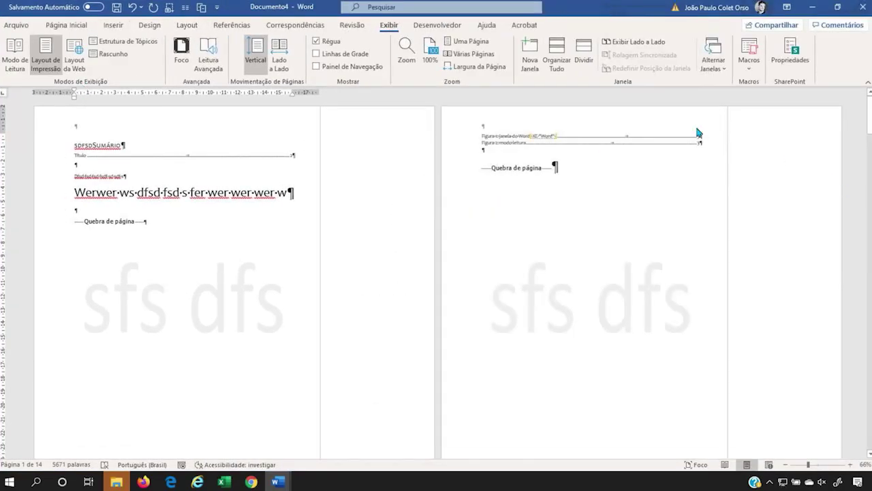
# Step: Show the options for viewing and recording macros, and display the developer tools
pyautogui.click(747, 71)
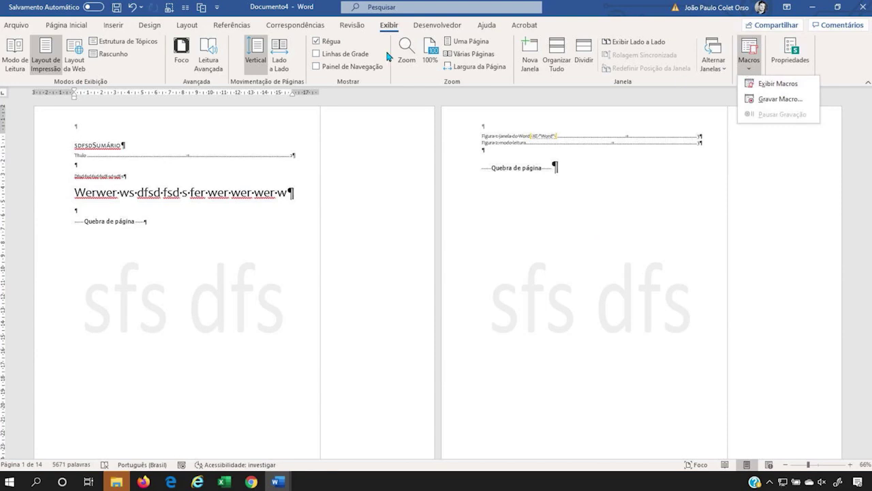
pyautogui.click(419, 26)
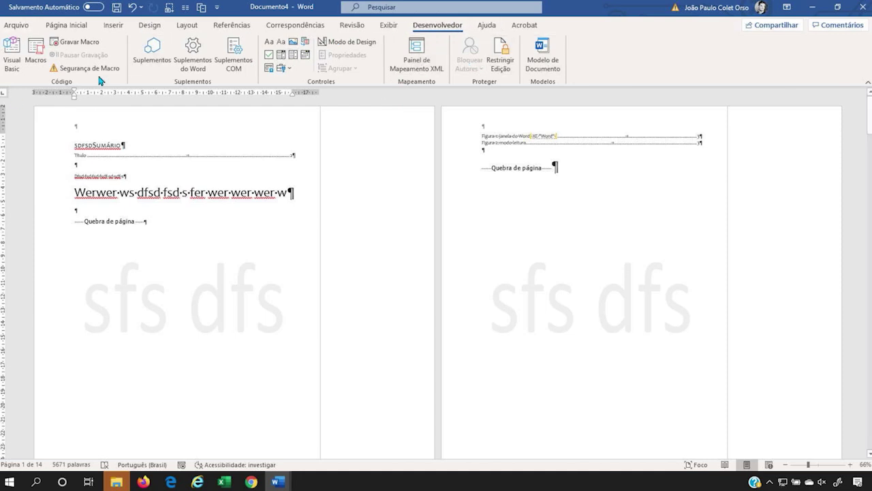
# Step: Open the Word for Windows training in the help and look through its topics, from the quick start to the downloadable templates
pyautogui.click(483, 27)
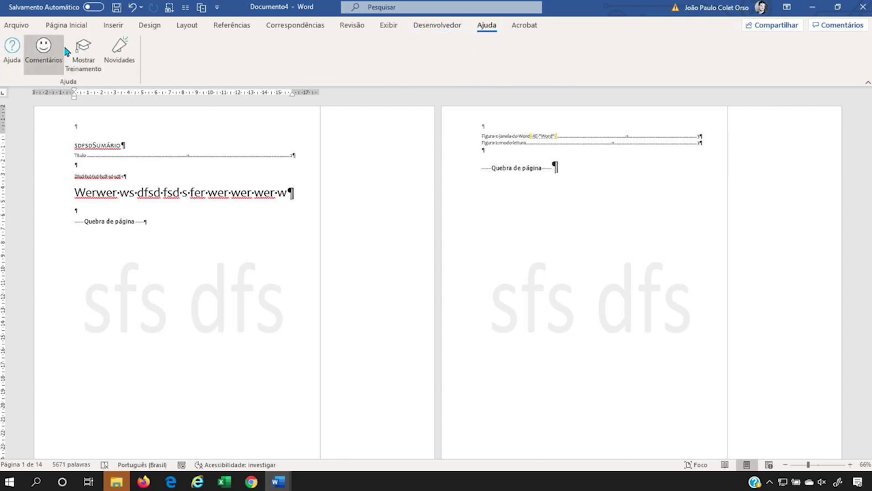
pyautogui.click(94, 72)
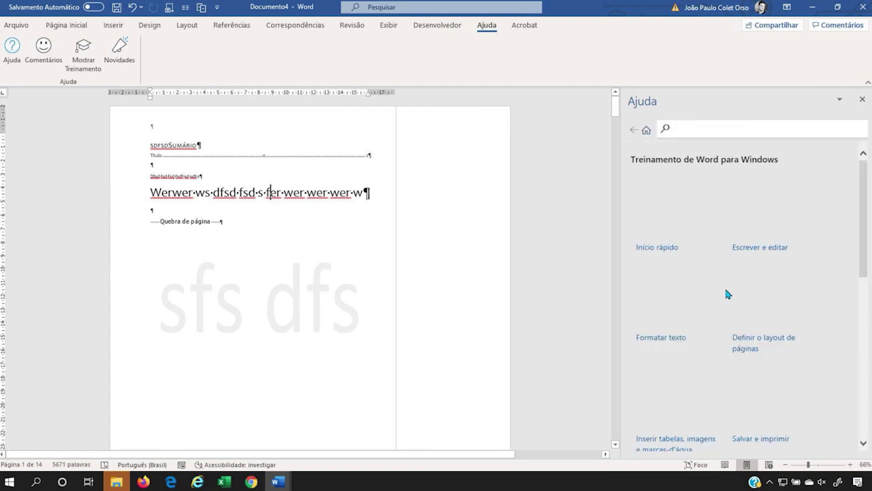
pyautogui.scroll(-5, 723, 294)
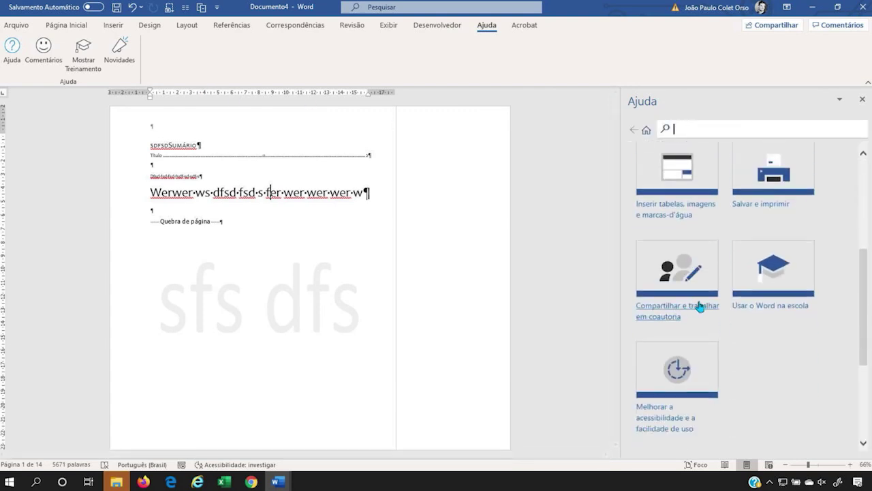
pyautogui.scroll(-4, 705, 315)
pyautogui.scroll(6, 708, 322)
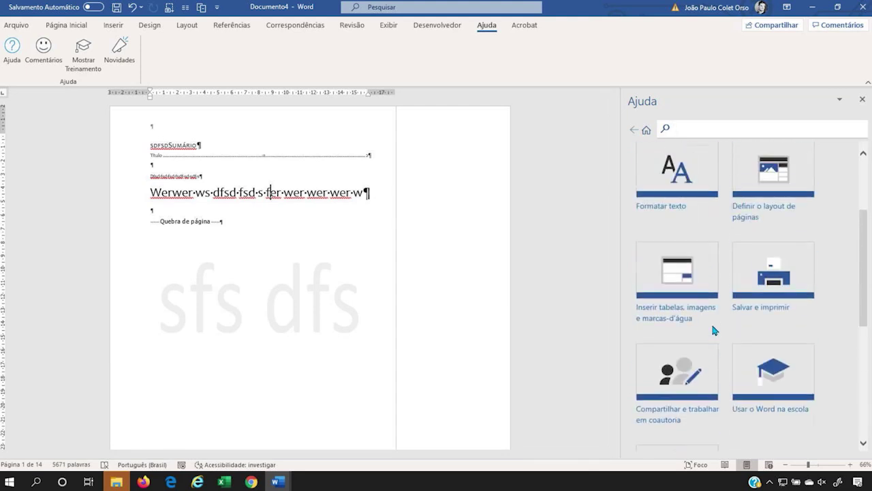
pyautogui.scroll(2, 713, 330)
pyautogui.scroll(-8, 687, 233)
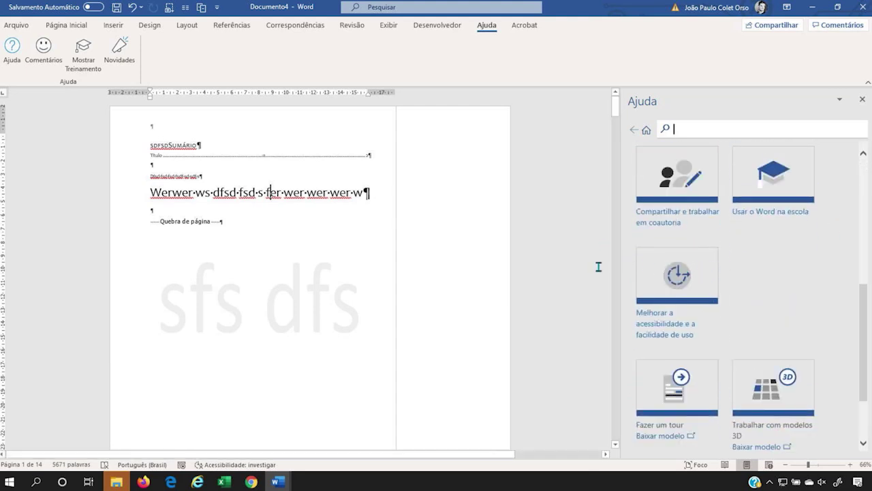
pyautogui.scroll(8, 702, 259)
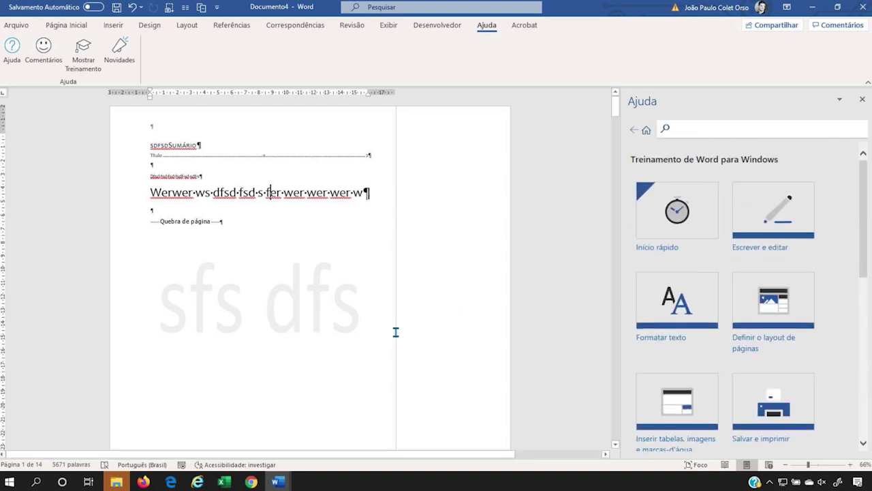